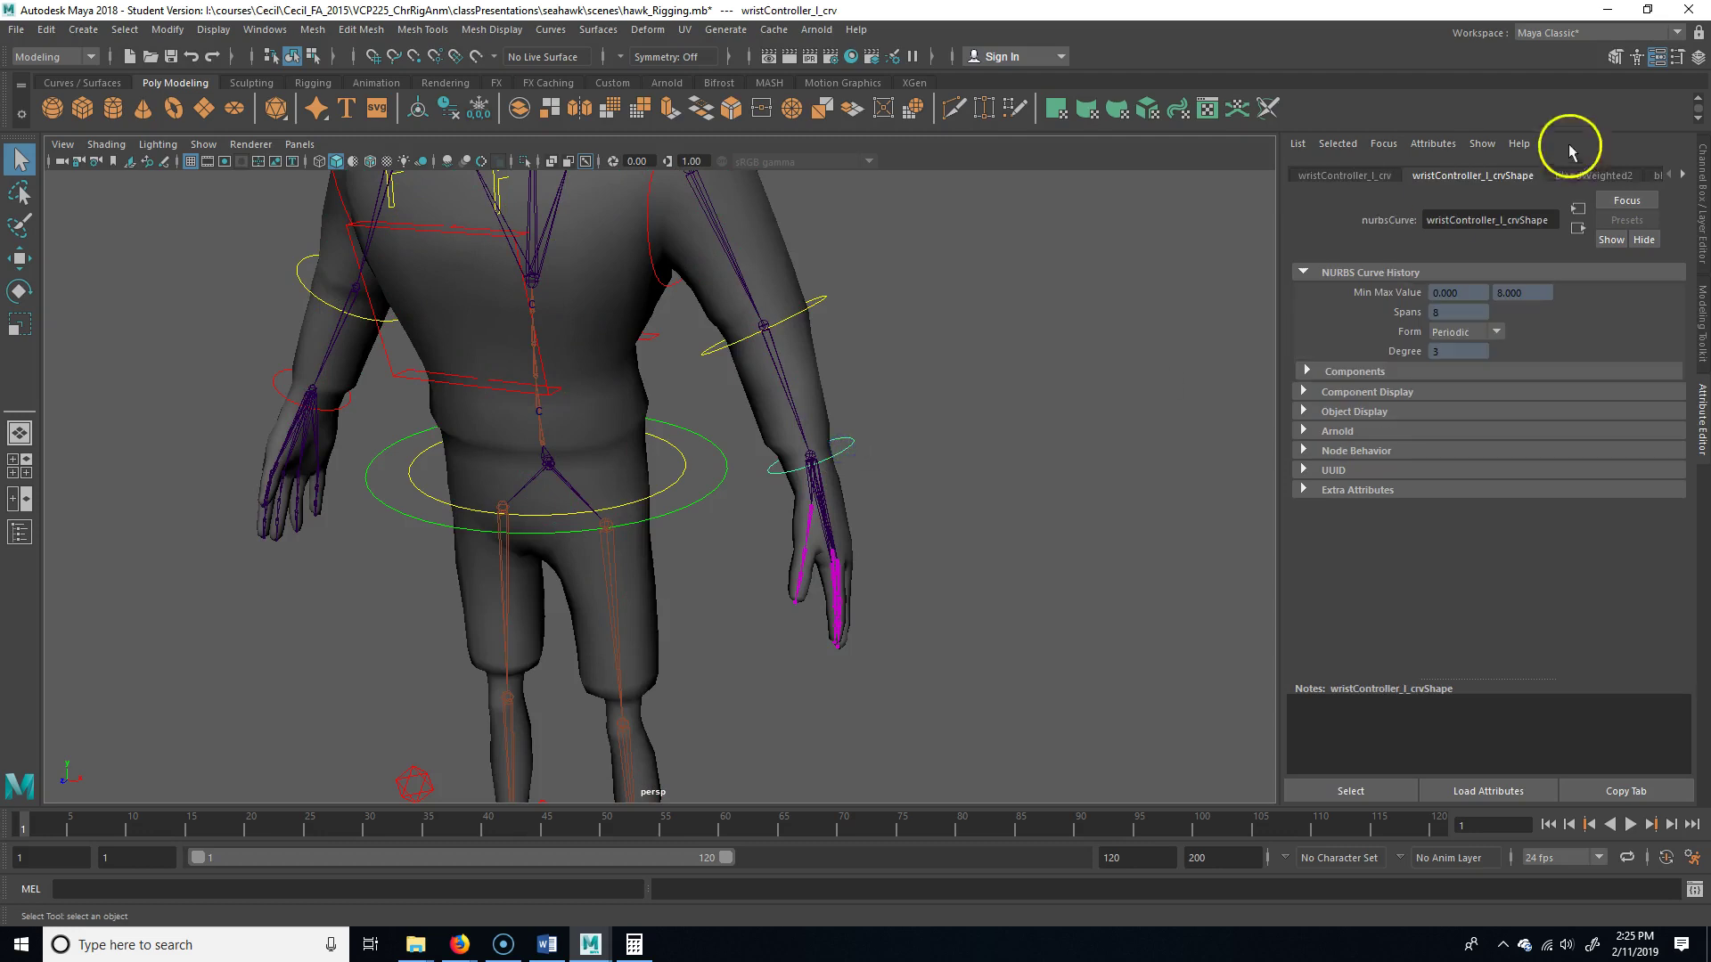
Show the Channel Box and test the left wrist controller's Thumb Curl attribute, restoring the hand's pose
left_click(1696, 203)
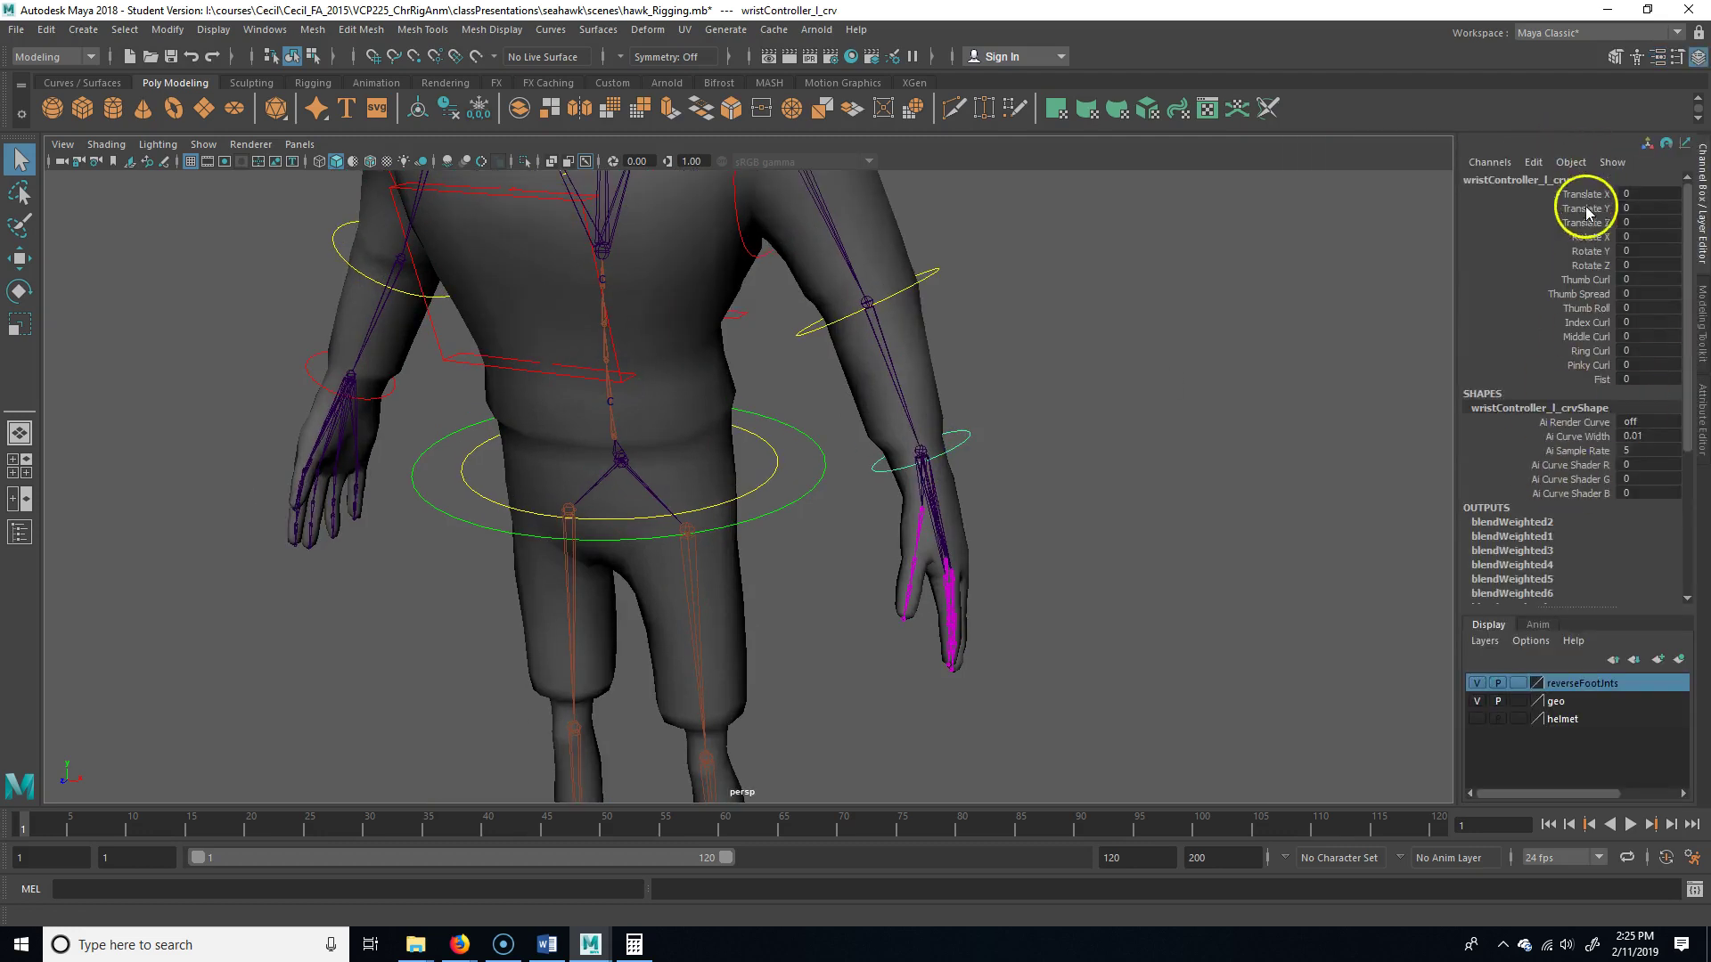
left_click(1582, 279)
middle_click_drag(1191, 370, 1000, 458)
key("ctrl+z")
Test-rotate the left elbow controller and undo the rotation
scroll(1066, 459, "down", 3)
left_click(870, 339)
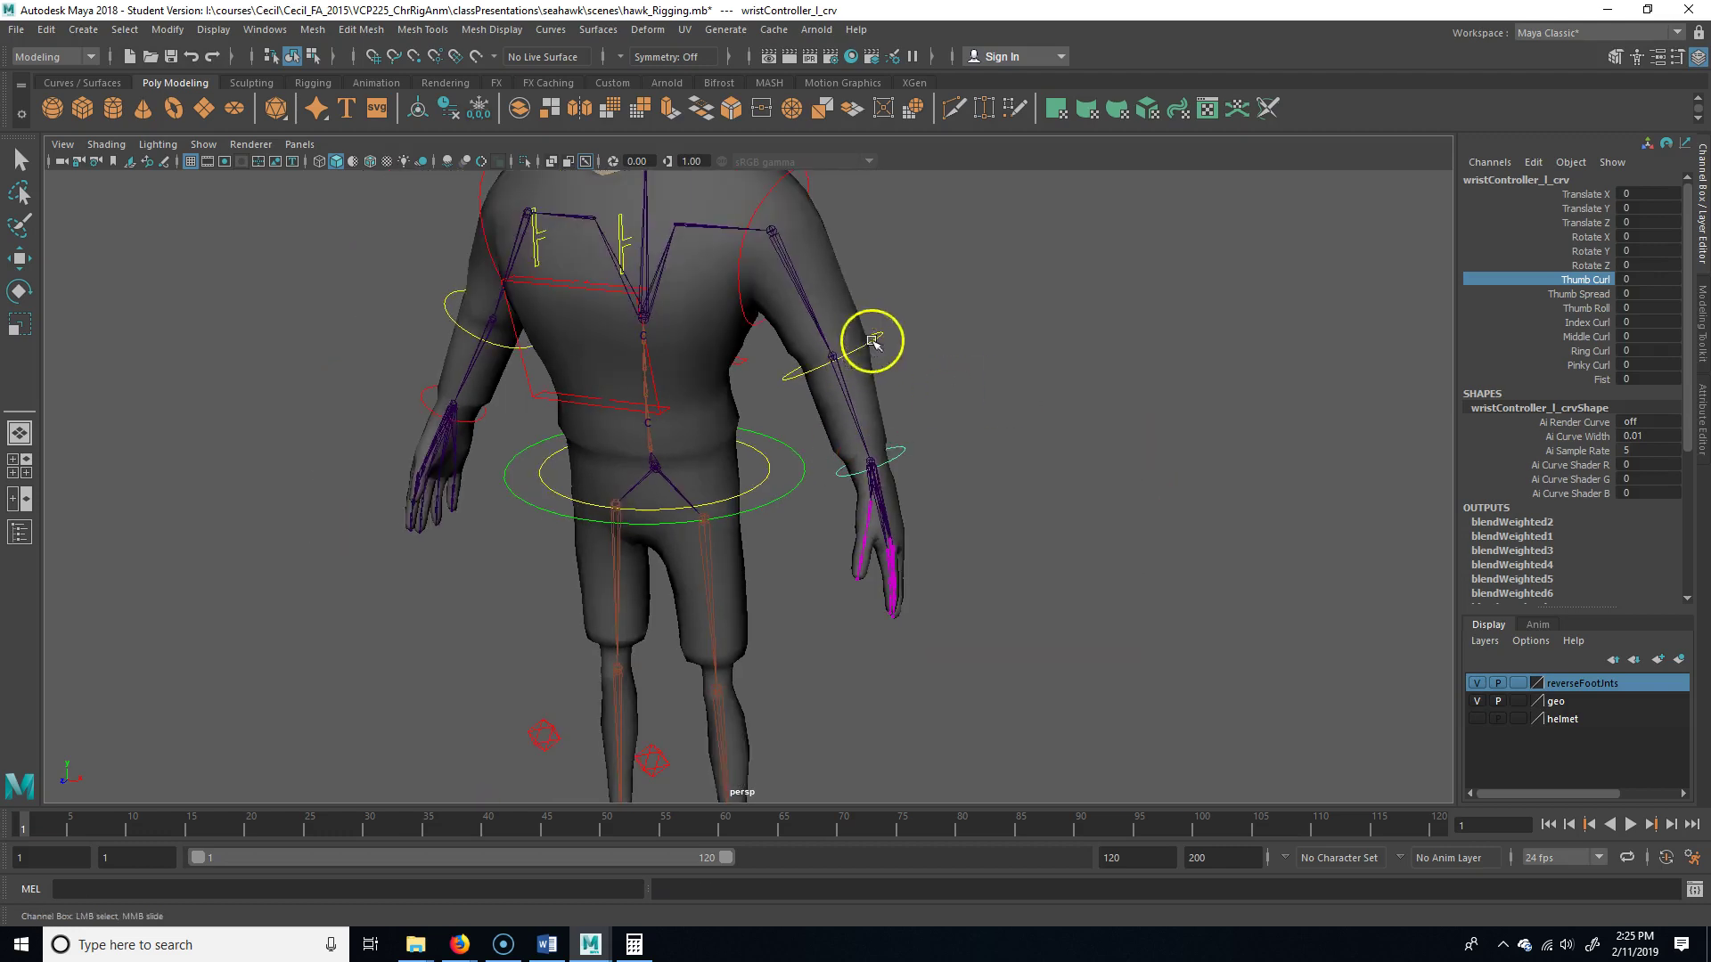
key("e")
left_click_drag(831, 434, 909, 386)
key("ctrl+z")
Deselect the elbow controller, test-rotate the left shoulder controller and undo the rotation
middle_click_drag(1040, 330, 1081, 479, "alt")
left_click(1013, 351)
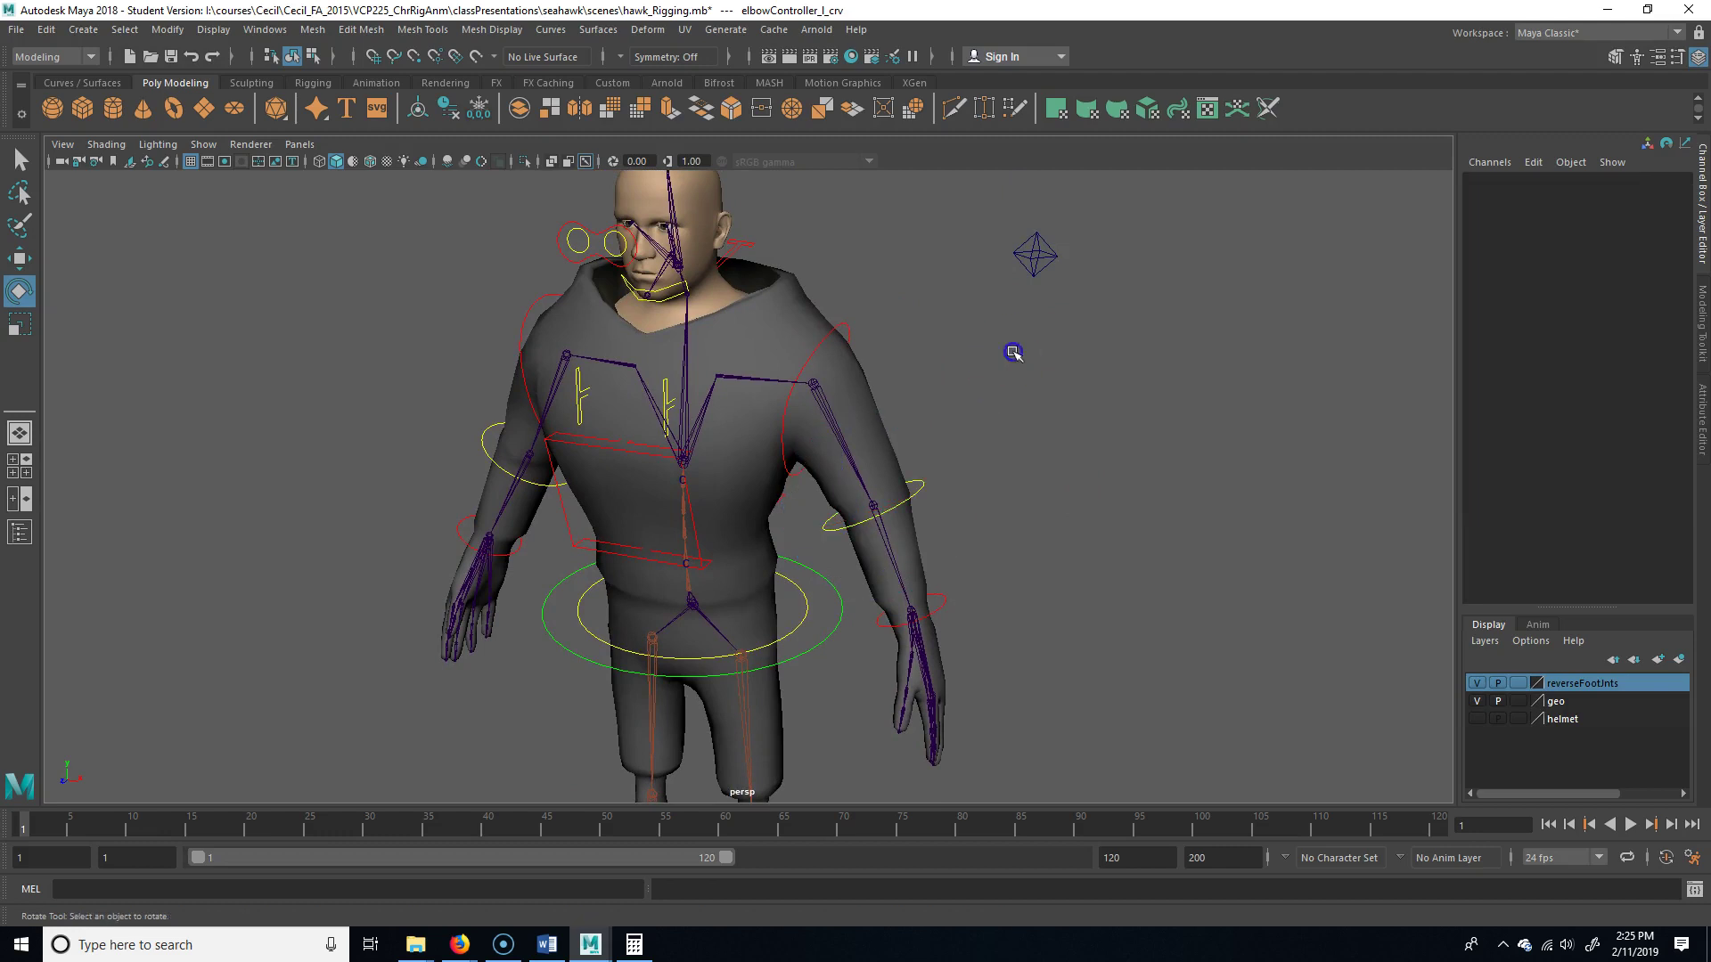
left_click(852, 328)
left_click_drag(860, 340, 832, 305)
key("ctrl+z")
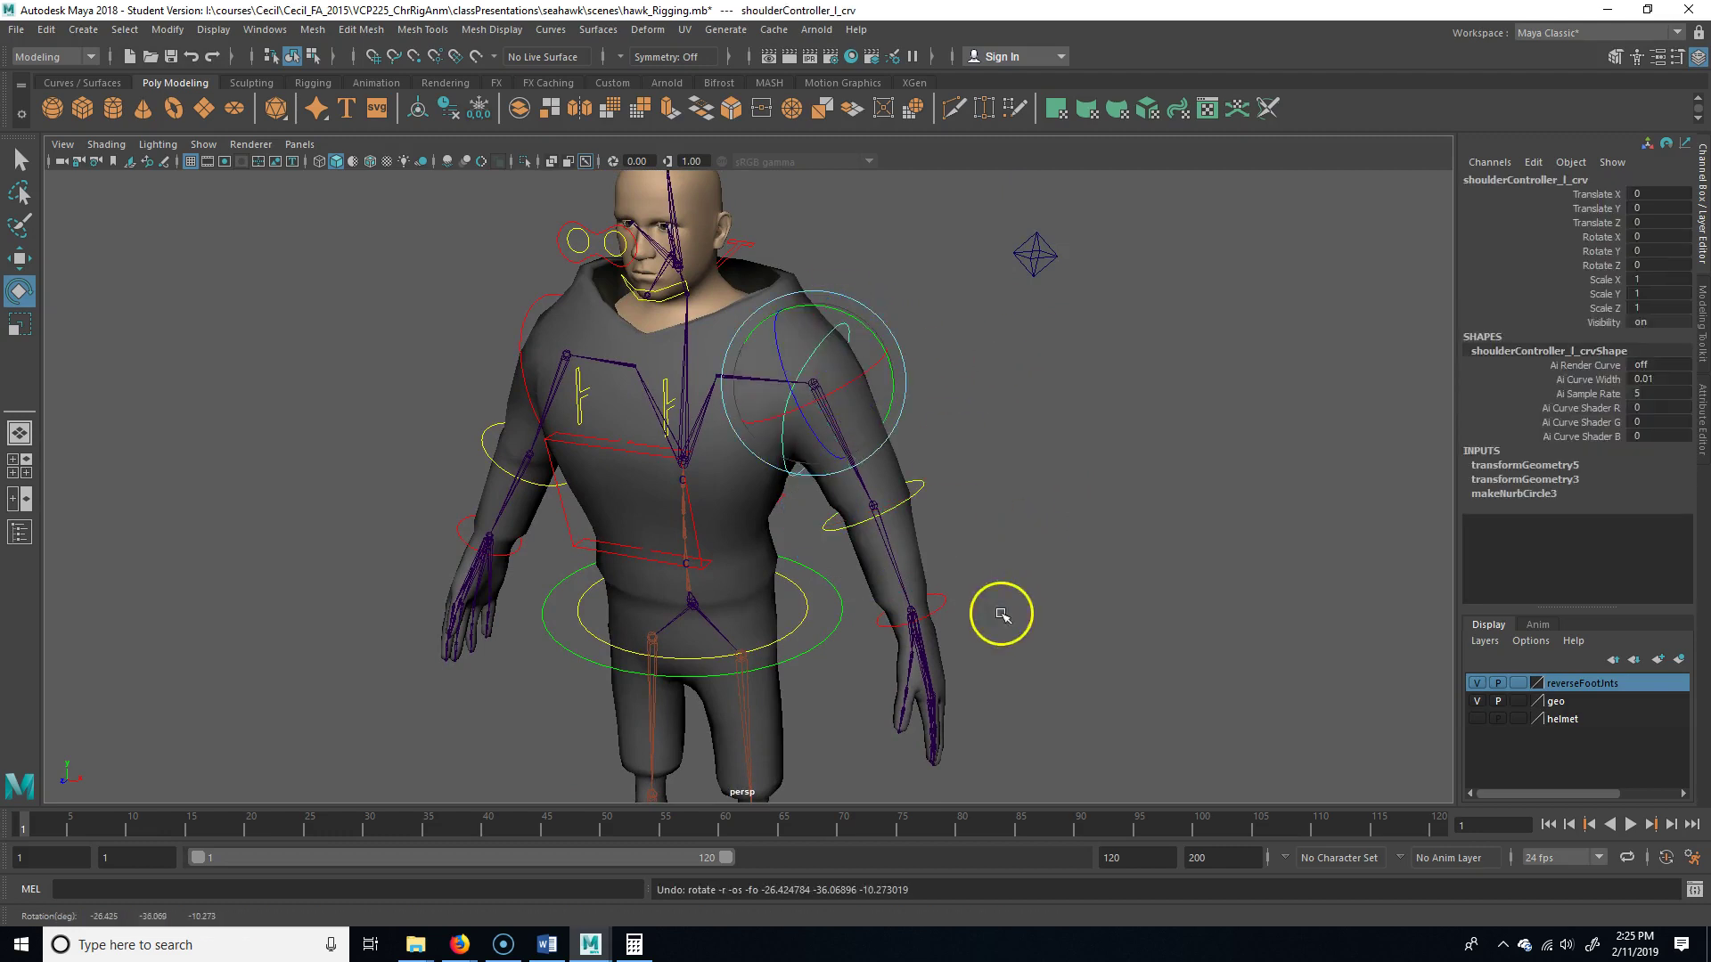
Bend the left forearm by rotating joint arm_l_02_jnt about -125 degrees in Z, and undo it
left_click(878, 497)
left_click(883, 557)
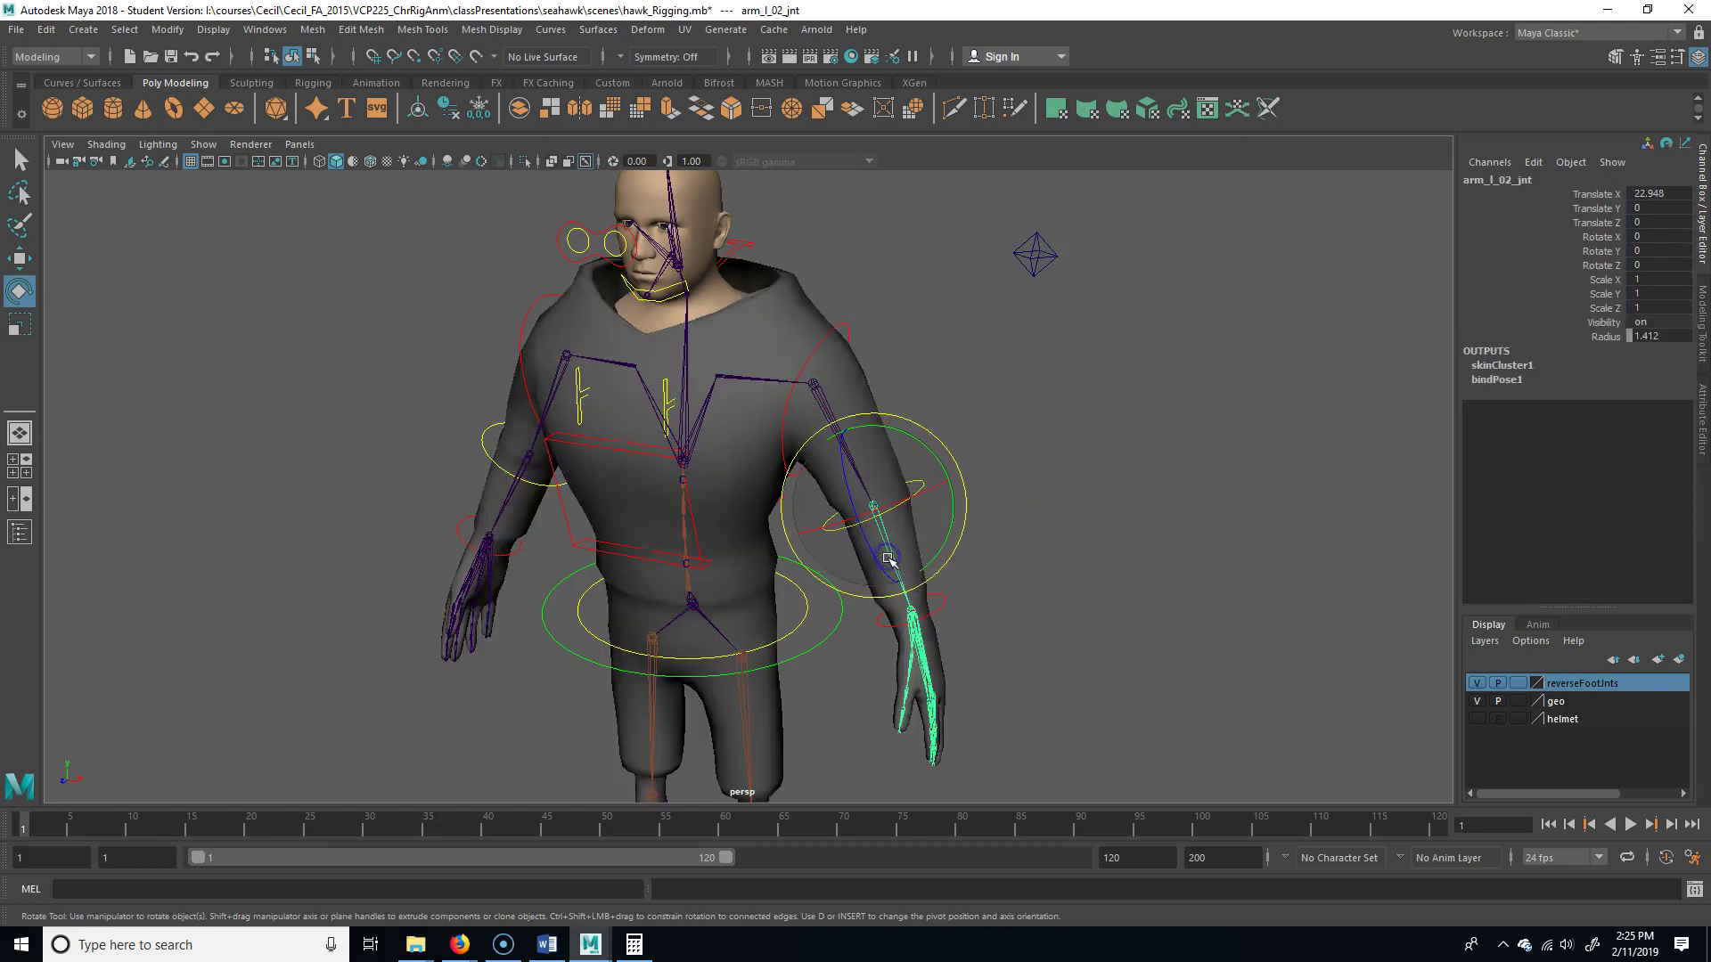
left_click_drag(884, 565, 808, 457)
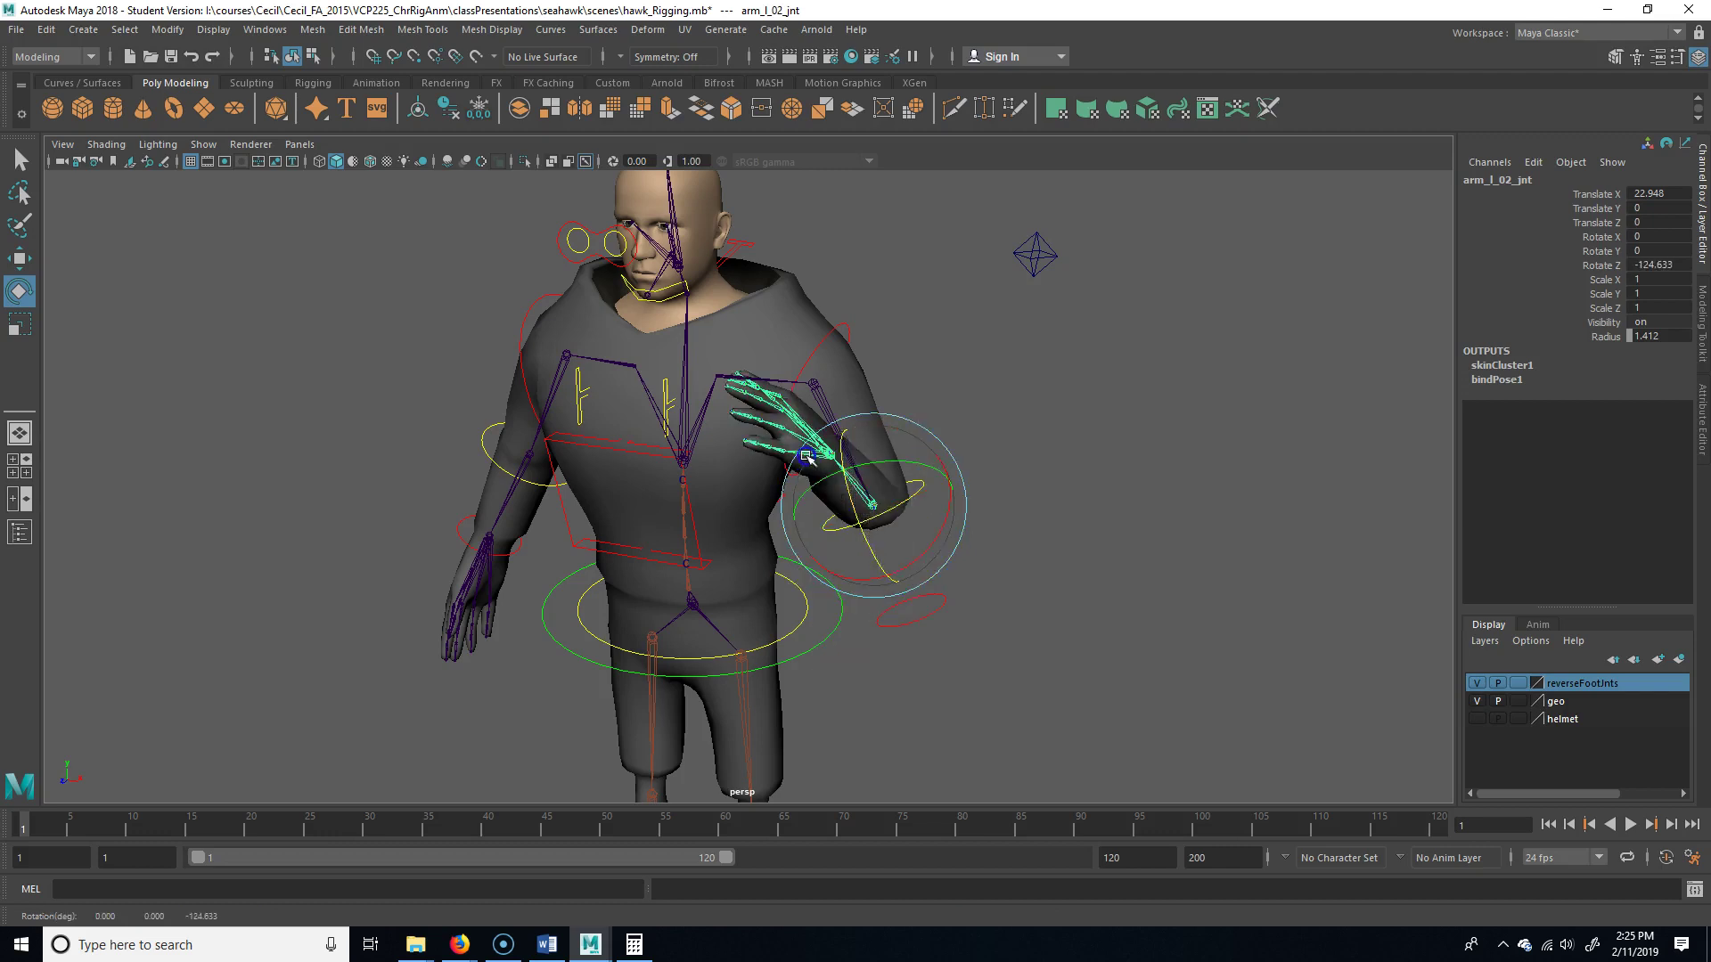
key("ctrl+z")
Select the right elbow controller and examine the arm controls and the whole character rig
left_click(1130, 545)
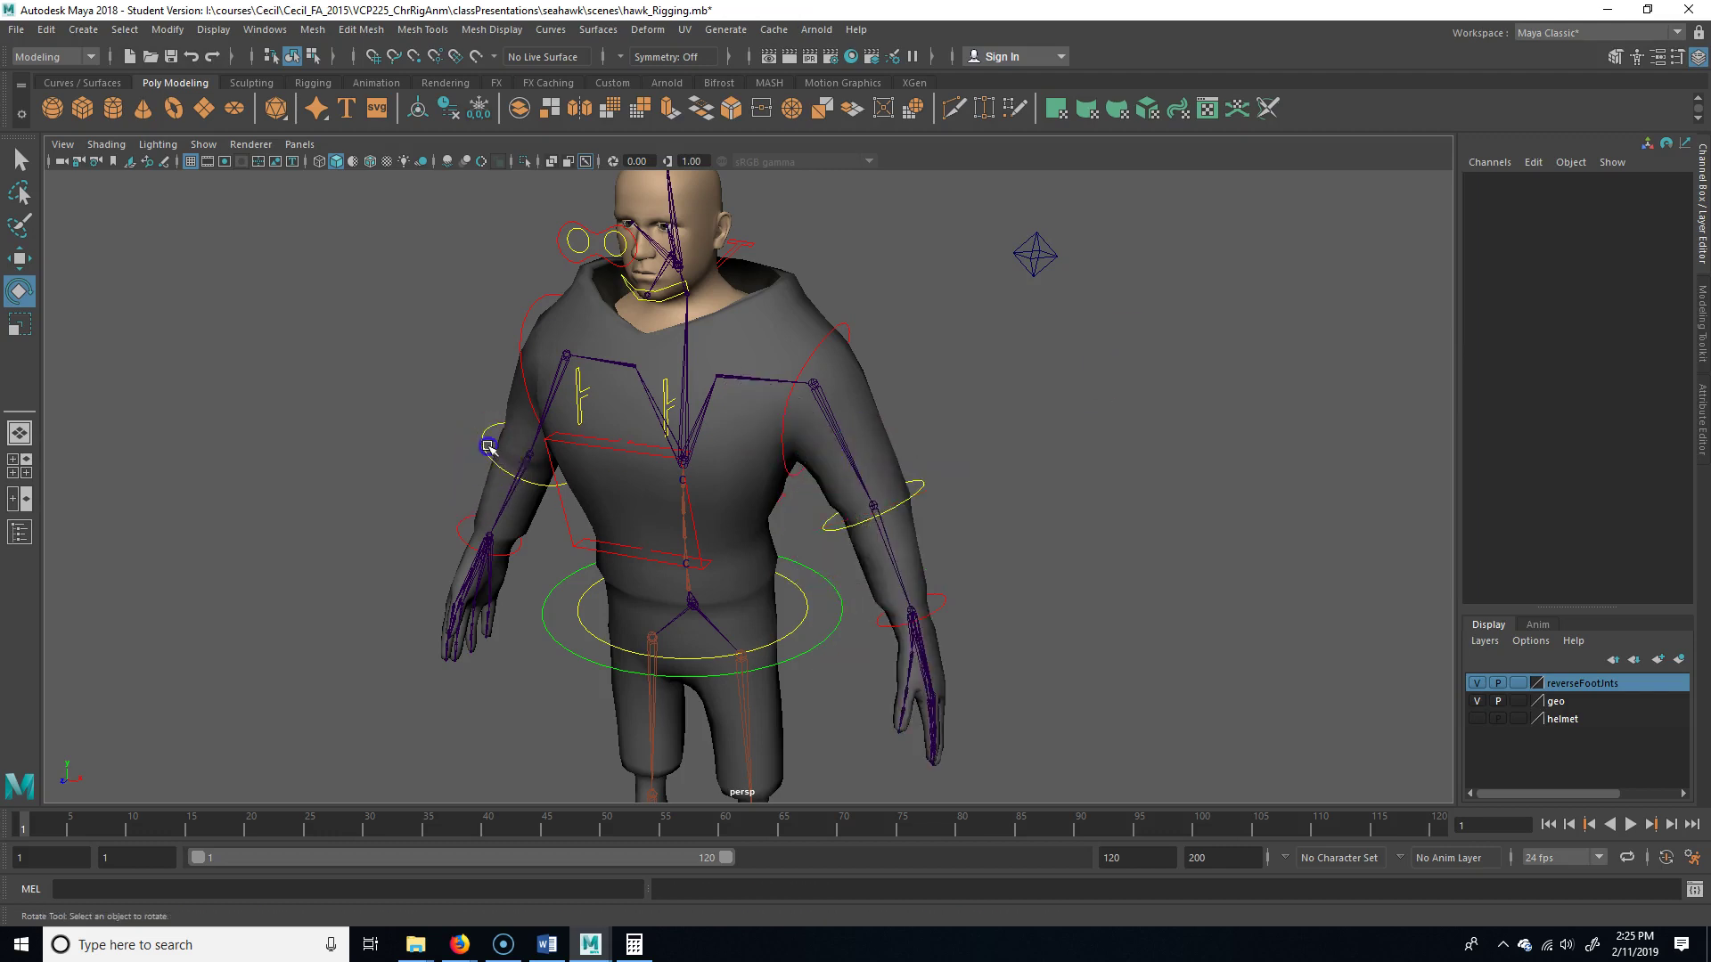
left_click(487, 447)
left_click_drag(546, 523, 420, 426, "alt")
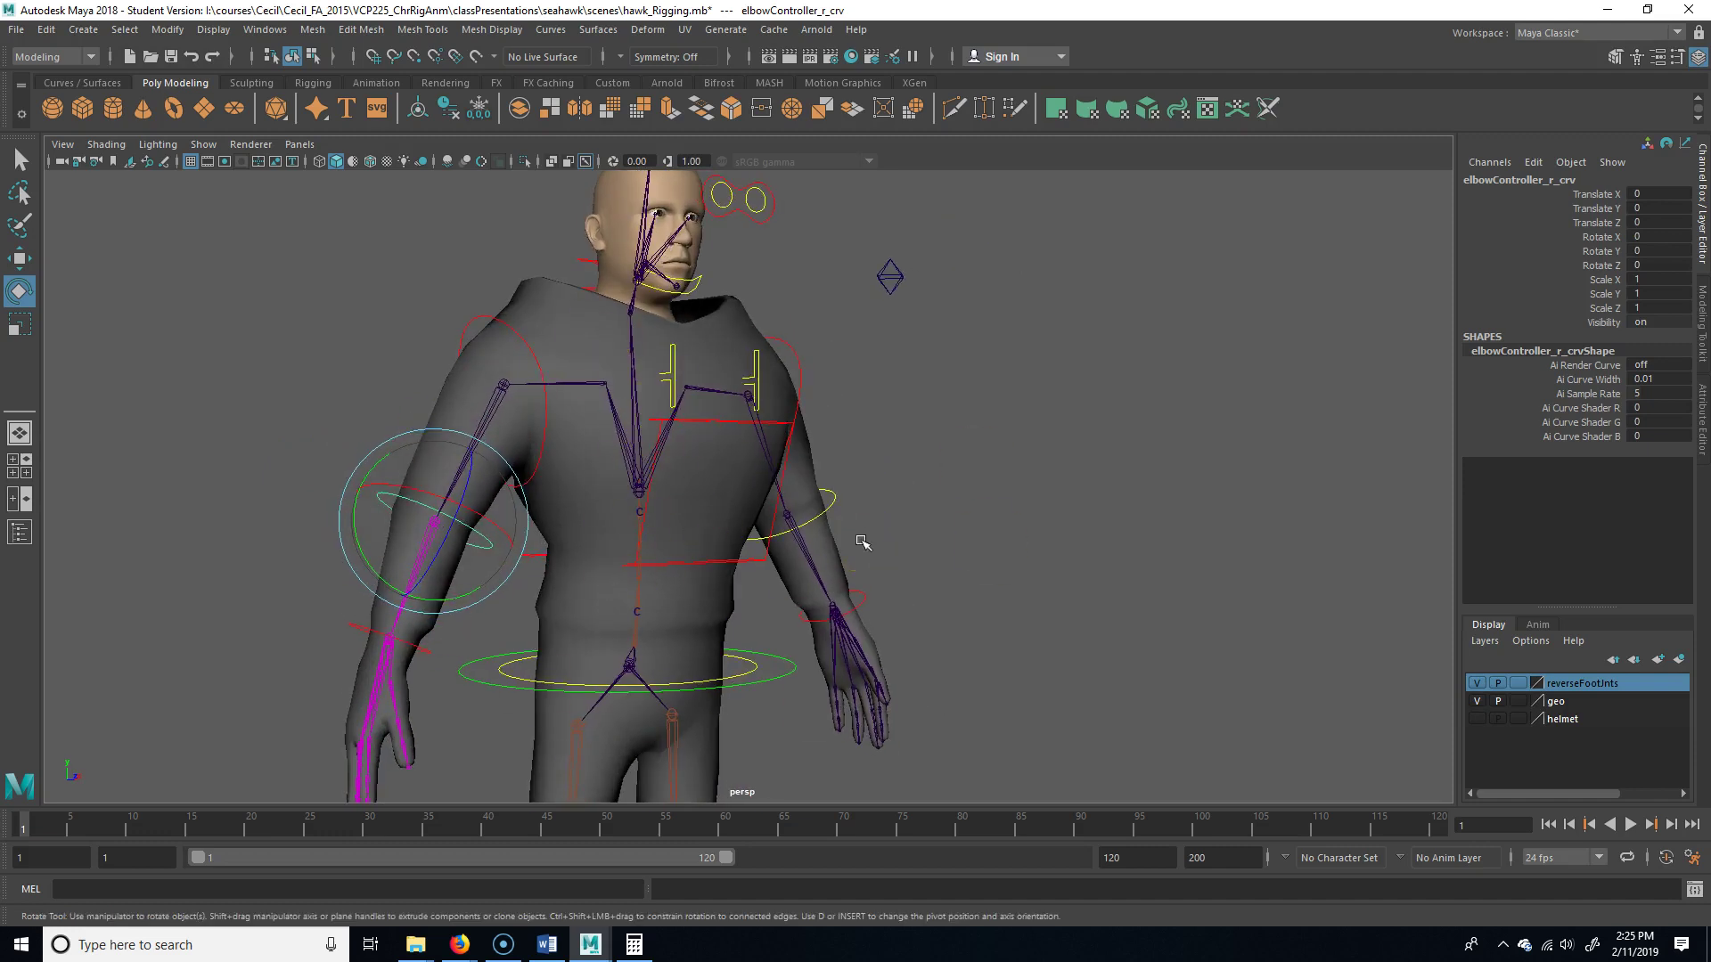
right_click_drag(865, 531, 842, 552, "alt")
middle_click_drag(844, 553, 861, 449, "alt")
right_click_drag(784, 463, 686, 471, "alt")
middle_click_drag(670, 509, 662, 493, "alt")
left_click_drag(662, 492, 624, 496, "alt")
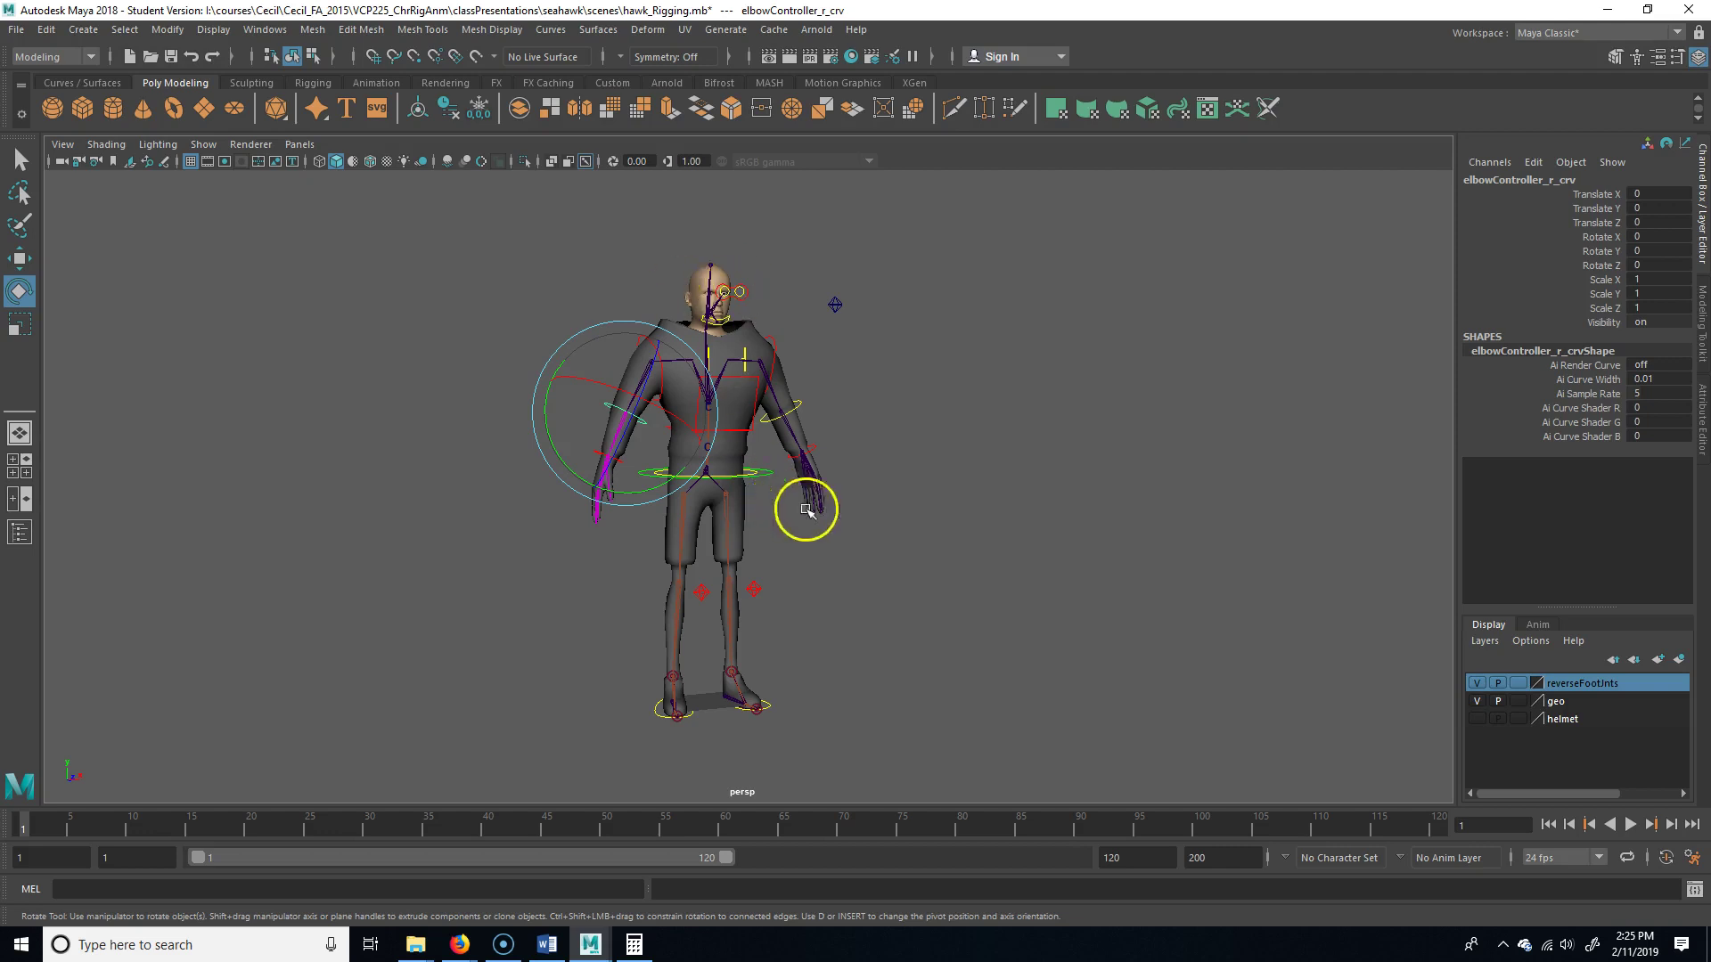
left_click_drag(790, 504, 762, 528, "alt")
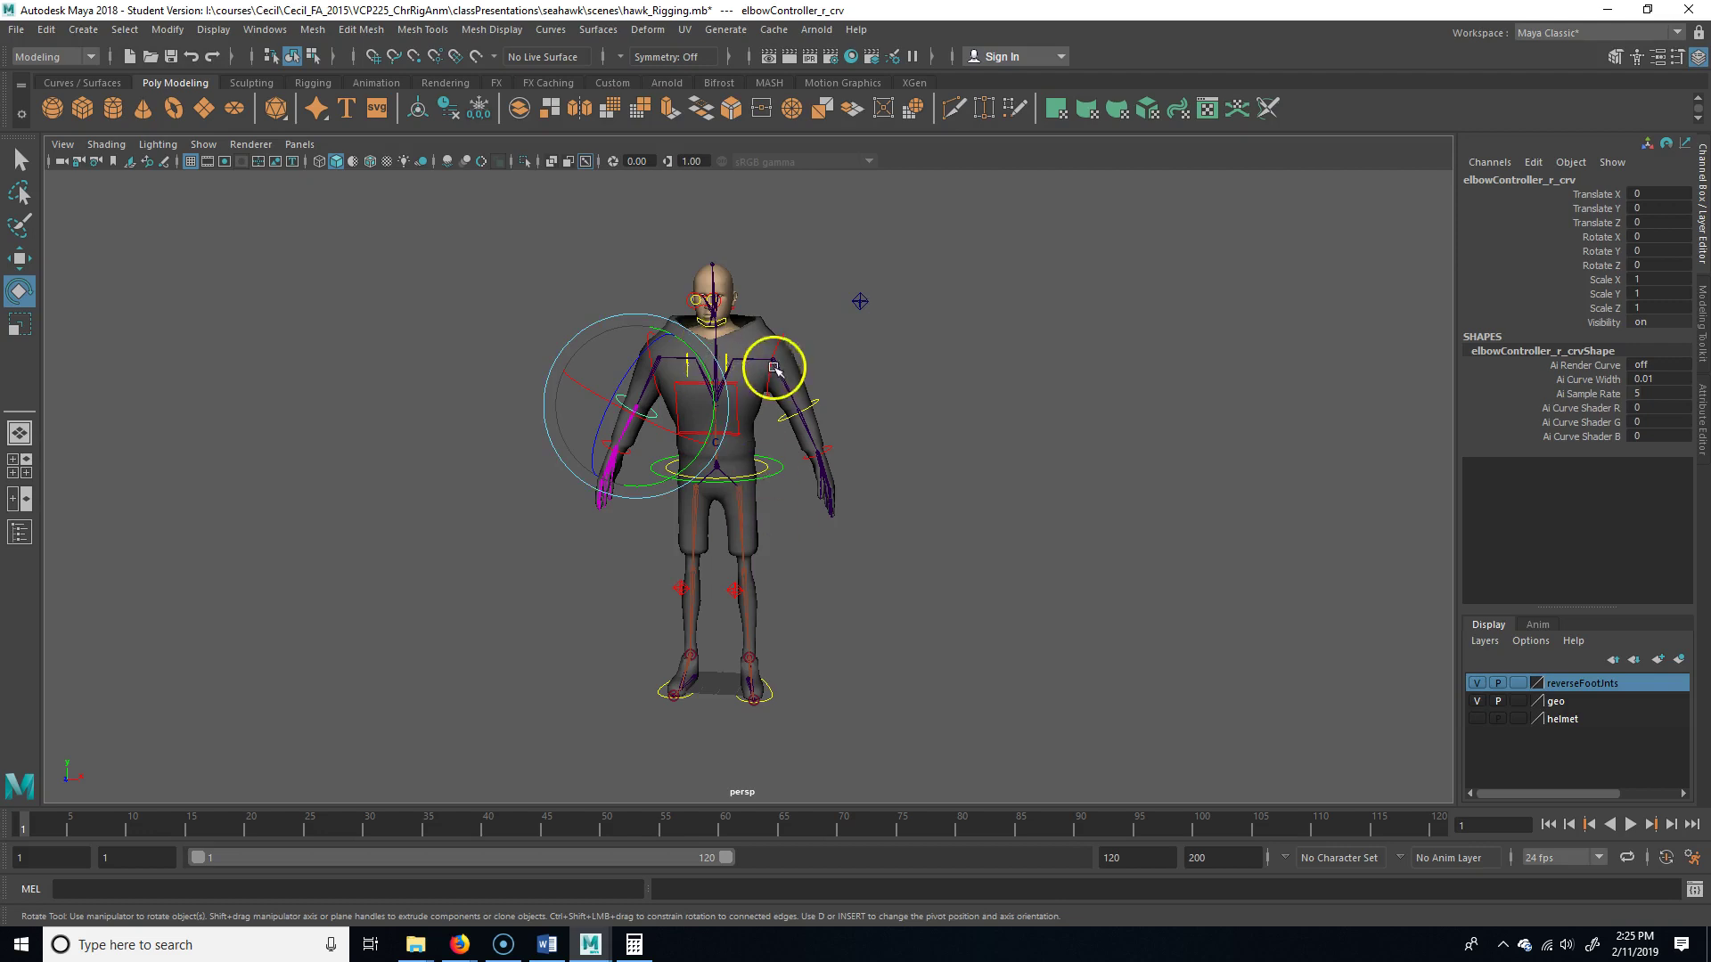
Open the Hypergraph Hierarchy window, reposition it and enlarge it over the viewport
left_click(269, 31)
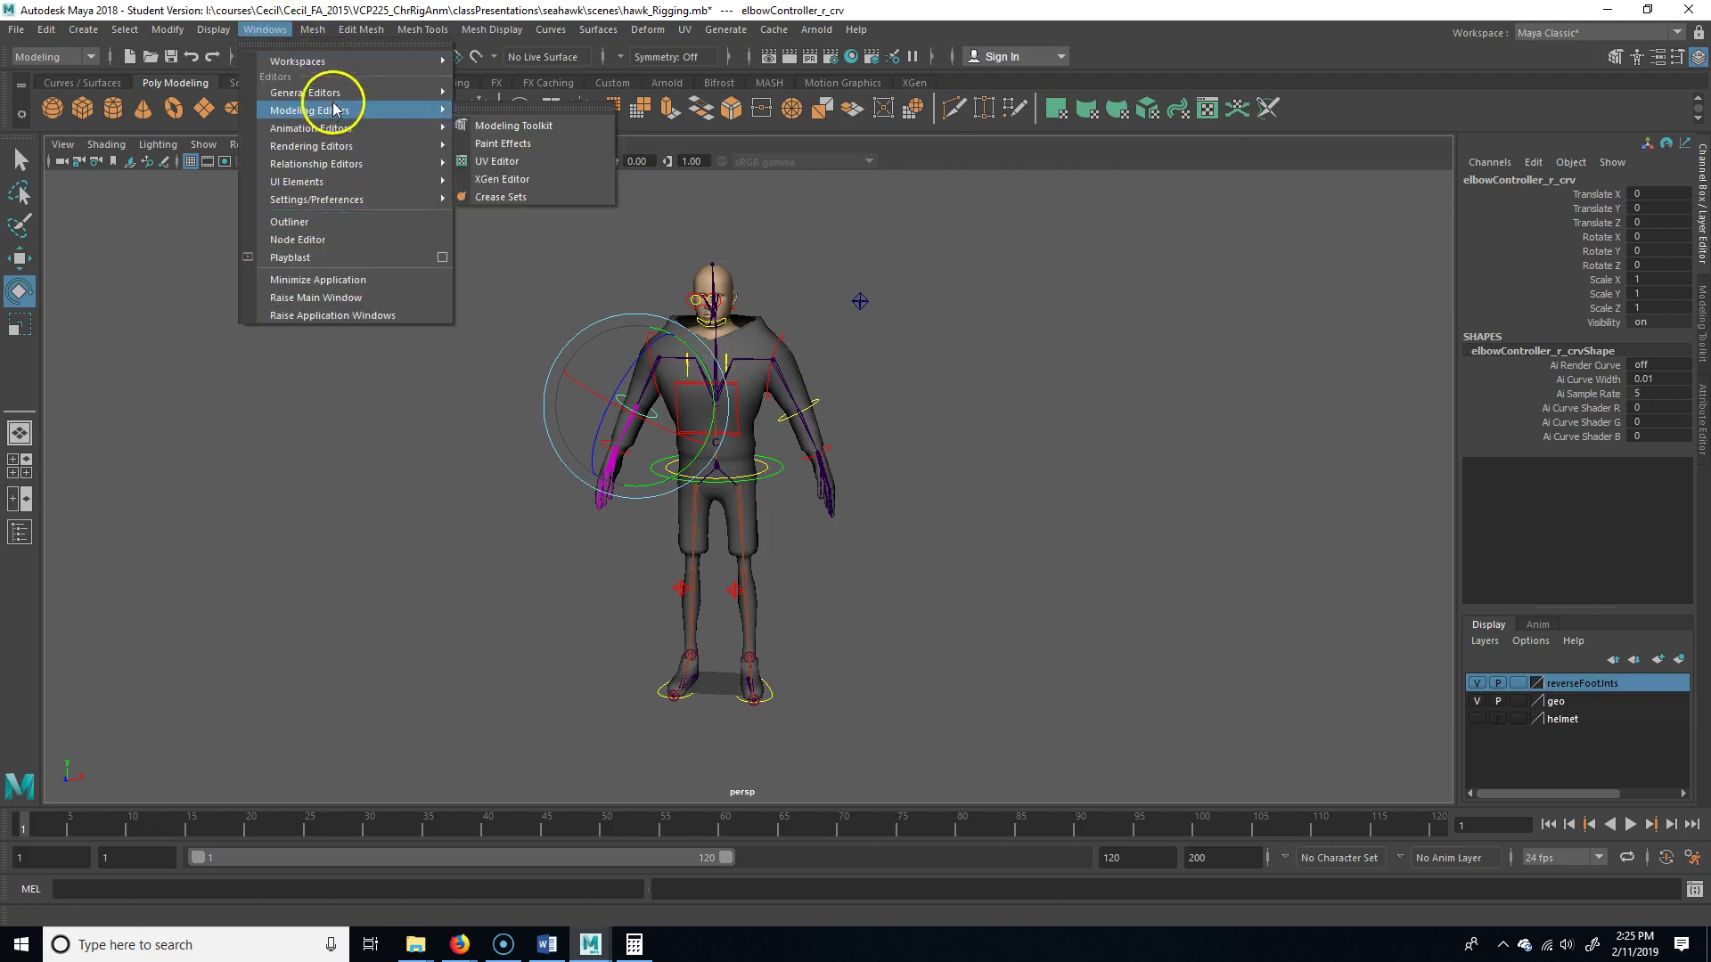
mouse_move(342, 98)
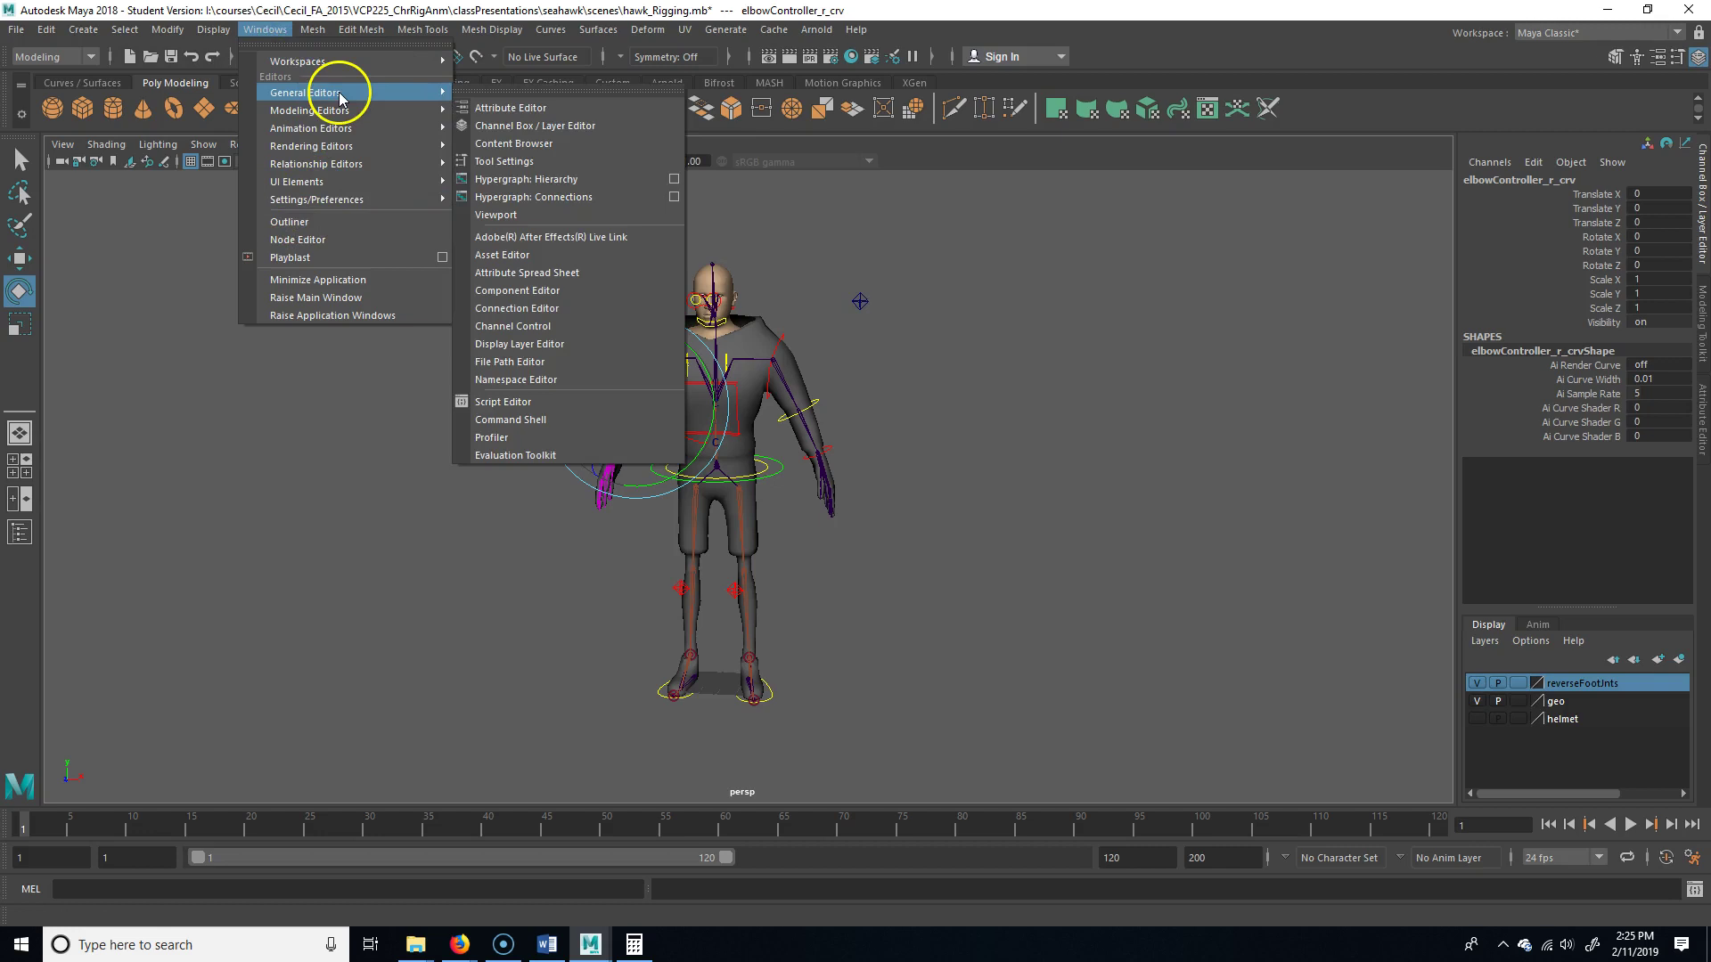
left_click(538, 181)
left_click_drag(611, 218, 612, 69)
left_click_drag(805, 434, 1345, 706)
Examine the scene hierarchy from the root_jnt skeleton and geo_grp across to the right arm controller nodes
middle_click_drag(585, 462, 798, 523, "alt")
scroll(482, 527, "up", 5)
middle_click_drag(738, 450, 1146, 439, "alt")
right_click_drag(668, 458, 1023, 462, "alt")
middle_click_drag(760, 430, 662, 449, "alt")
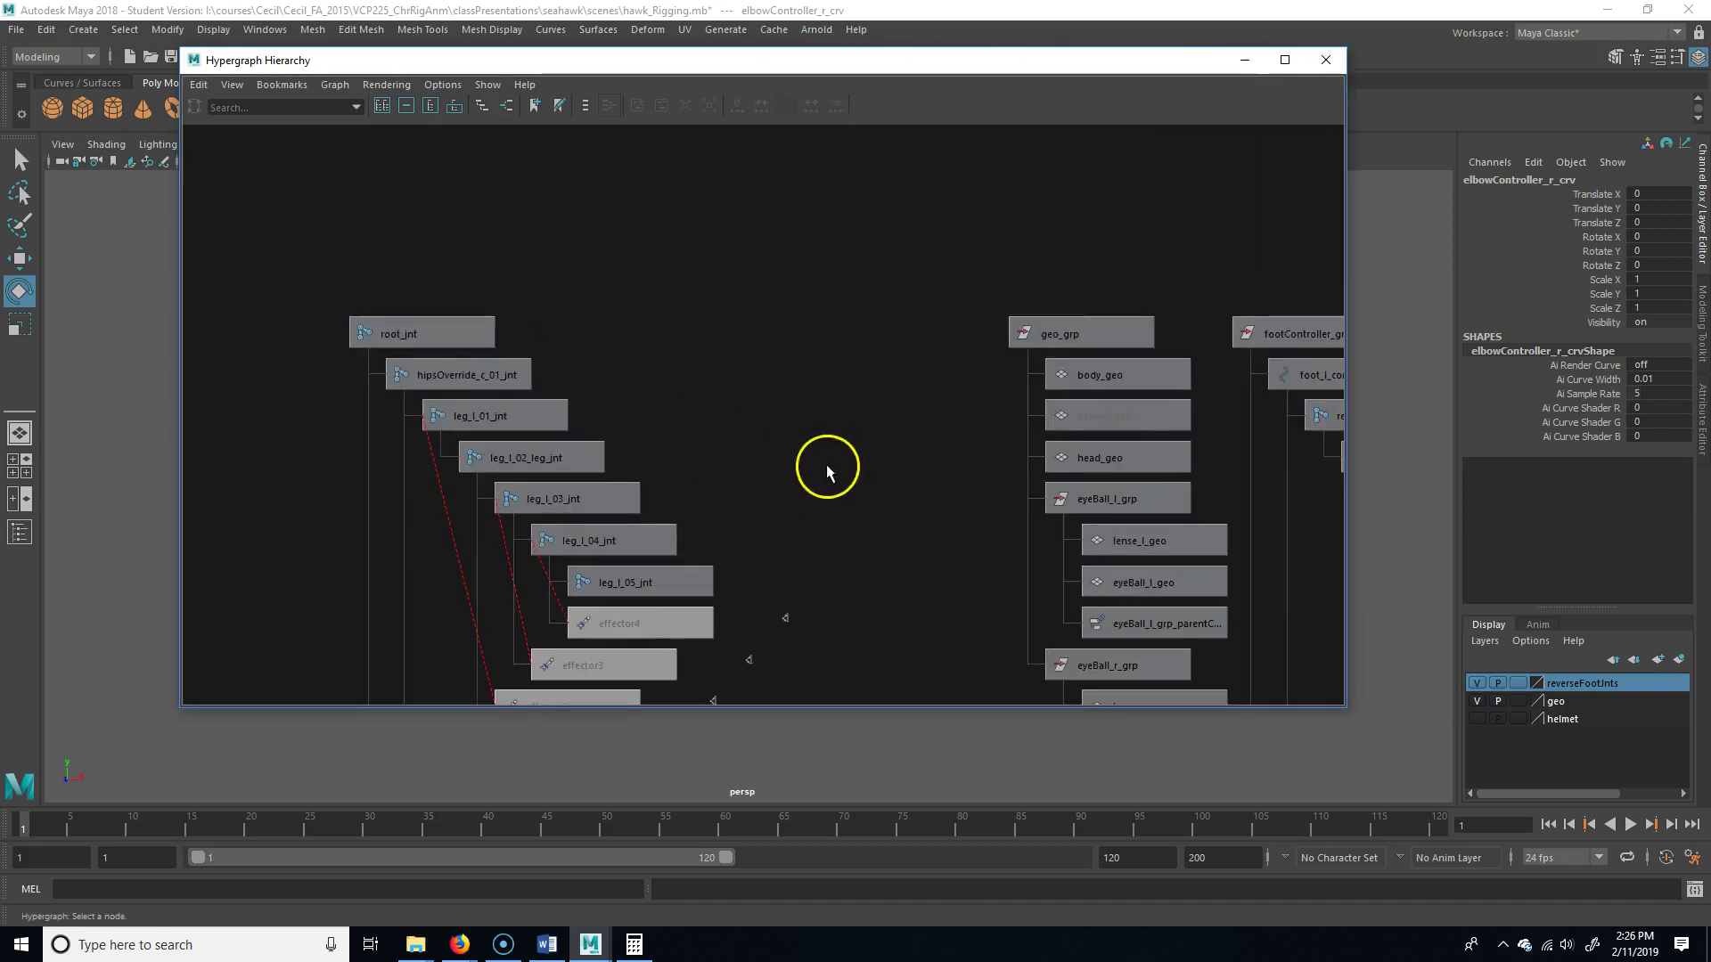
middle_click_drag(865, 446, 707, 202, "alt")
middle_click_drag(522, 521, 592, 381, "alt")
left_click_drag(789, 287, 378, 680, "alt")
middle_click_drag(855, 626, 574, 570, "alt")
left_click(503, 289)
left_click(1034, 528)
middle_click_drag(1131, 494, 479, 469, "alt")
middle_click_drag(1218, 490, 664, 506, "alt")
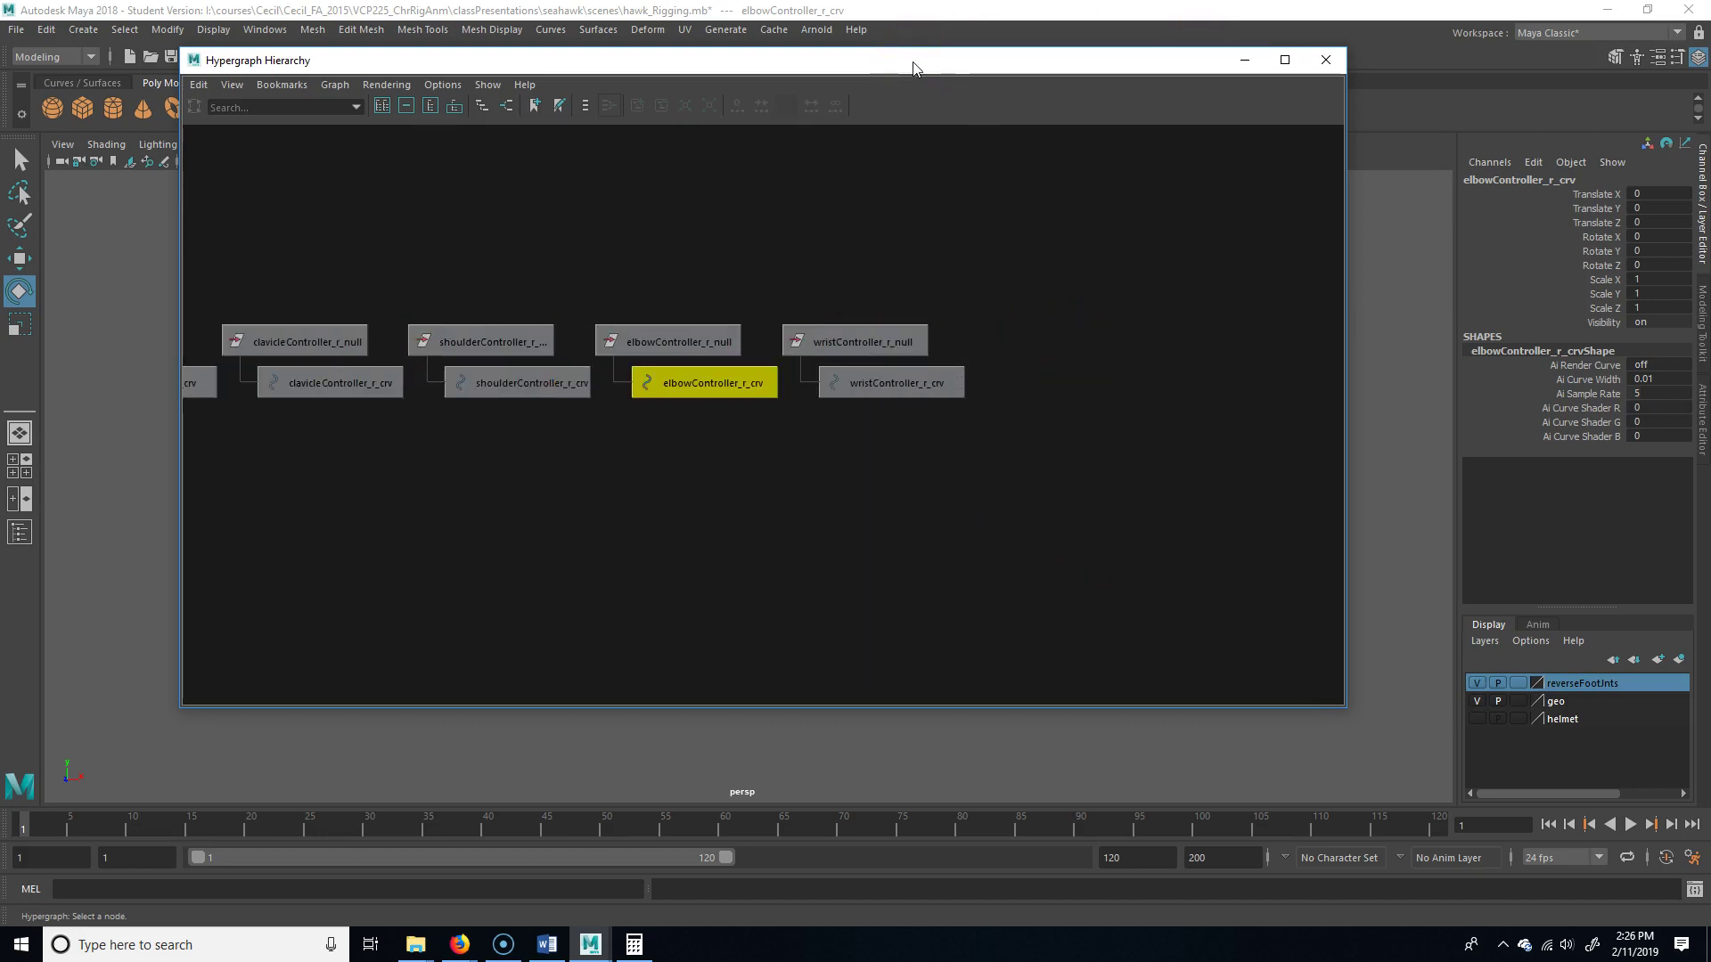
Move the Hypergraph window aside to uncover the character's right arm and upper body in the viewport
left_click_drag(904, 60, 1170, 95)
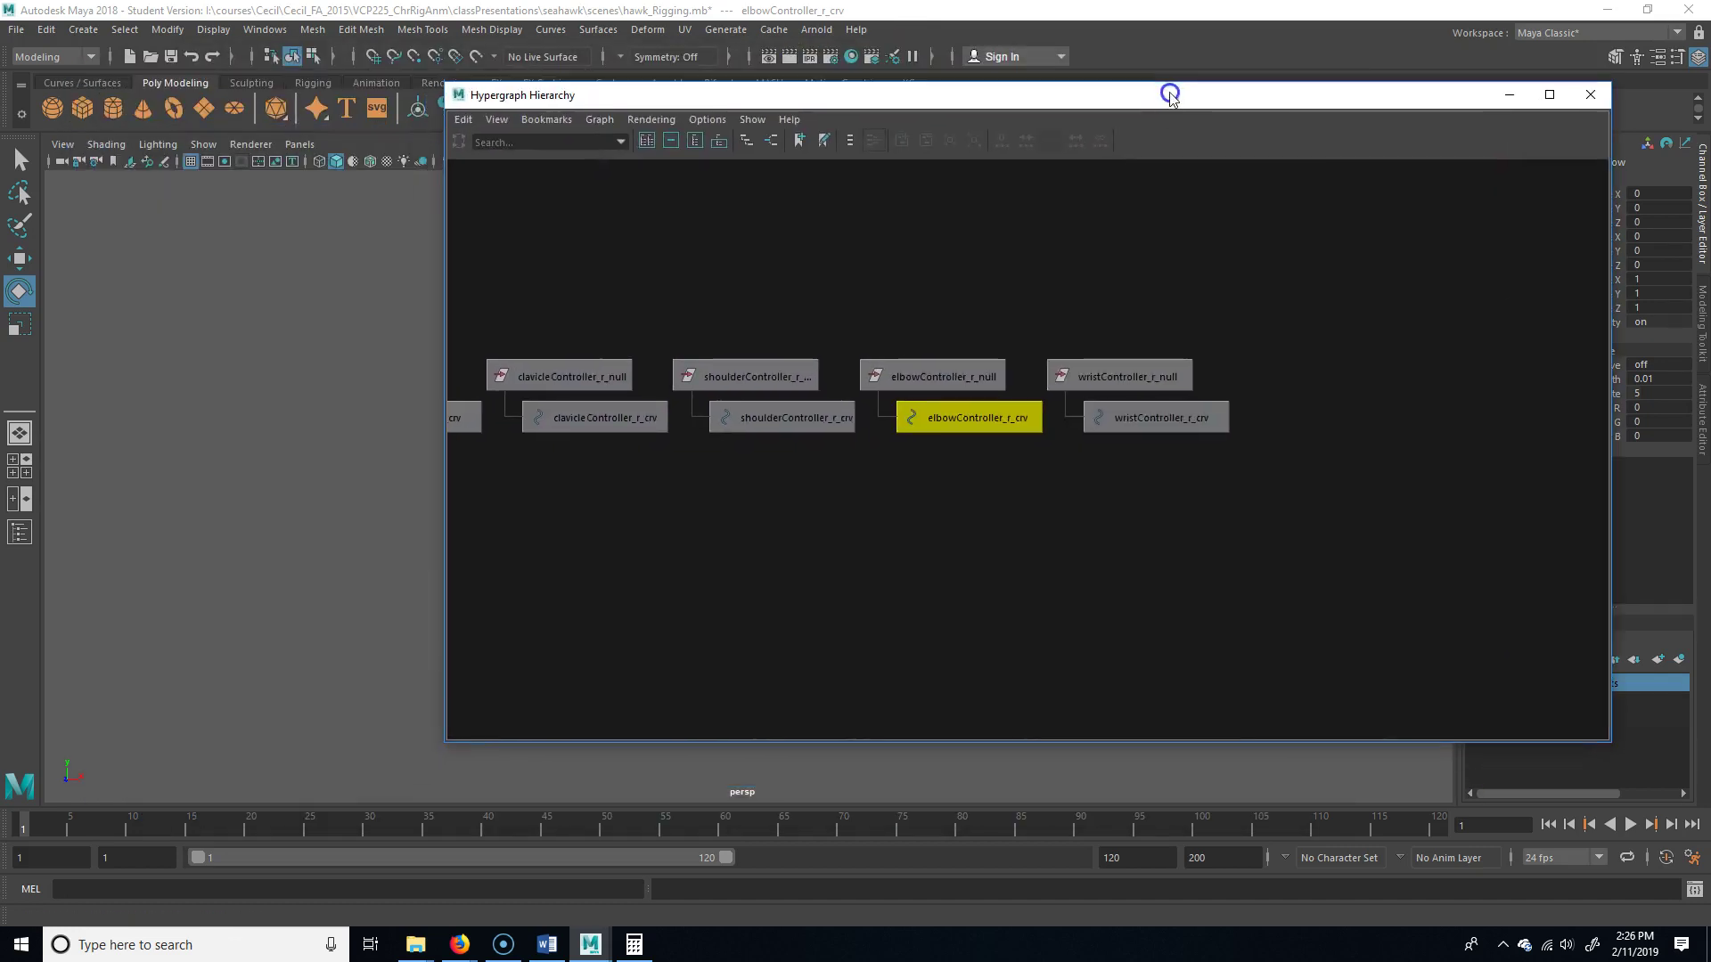
mouse_move(343, 544)
middle_mouse_down("alt")
mouse_move(153, 565)
mouse_move(174, 579)
middle_mouse_up("alt")
left_click_drag(173, 578, 329, 570, "alt")
right_click_drag(223, 573, 356, 567, "alt")
left_click_drag(267, 562, 316, 575, "alt")
right_click_drag(267, 572, 453, 568, "alt")
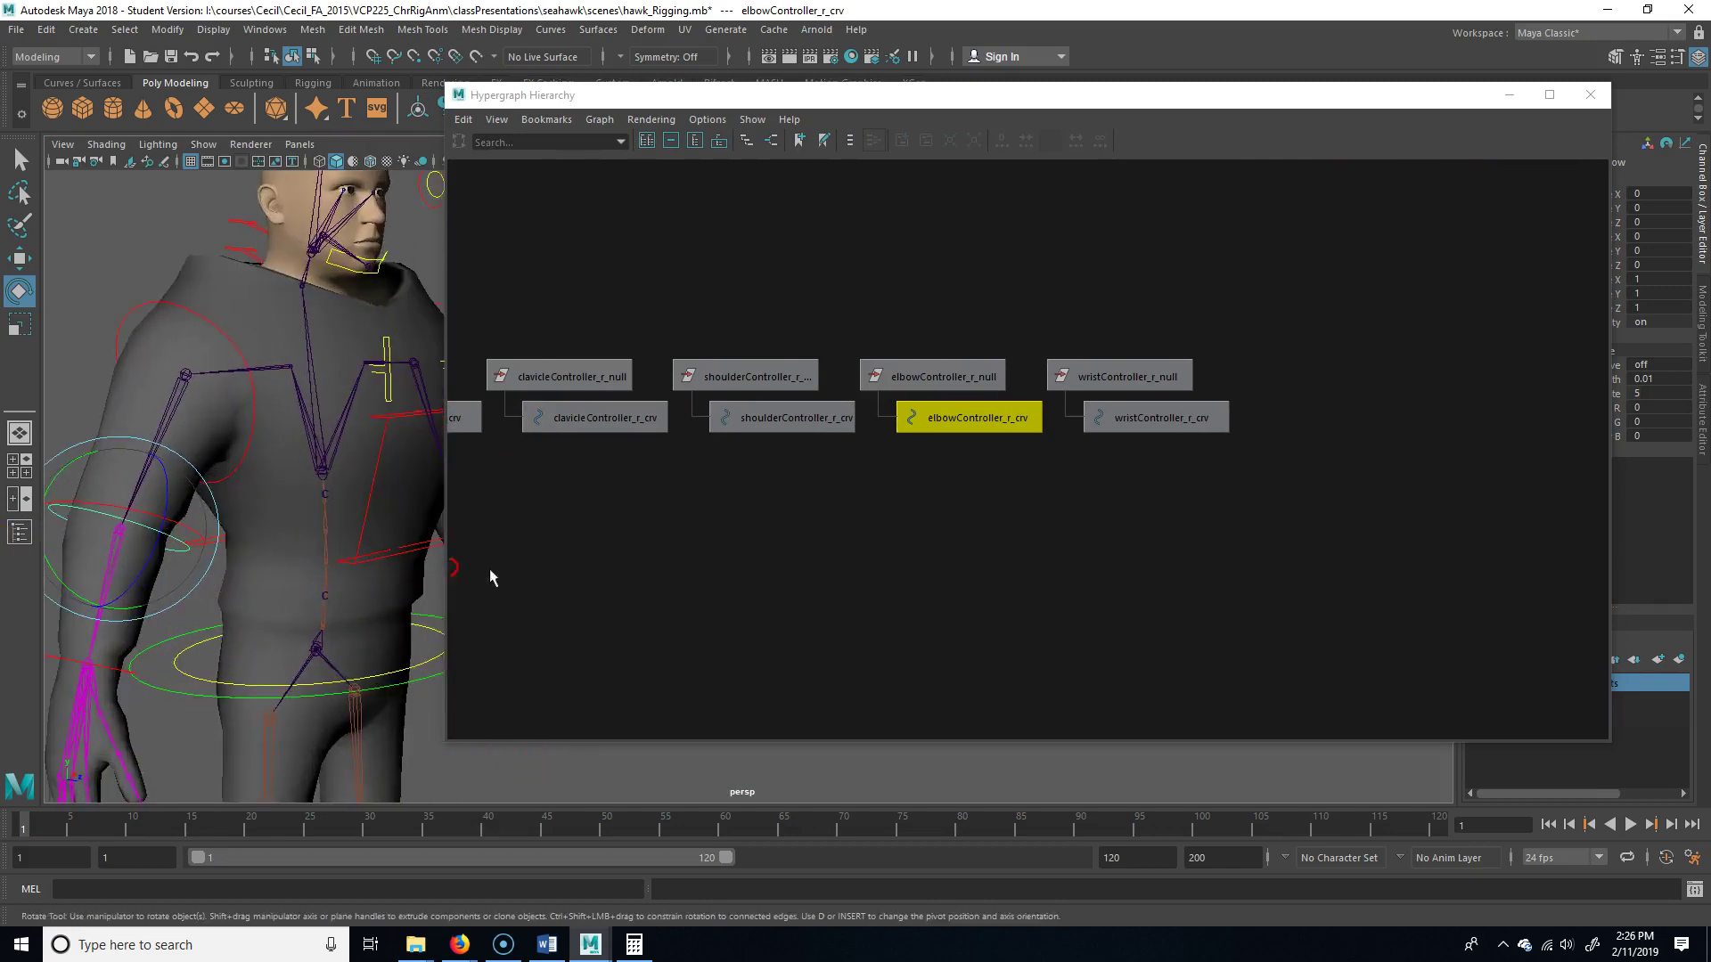
middle_click_drag(182, 544, 433, 561, "alt")
Rotate the right shoulder controller about -59 degrees in Y and undo the rotation
left_click(379, 352)
left_click_drag(389, 441, 355, 350, "alt")
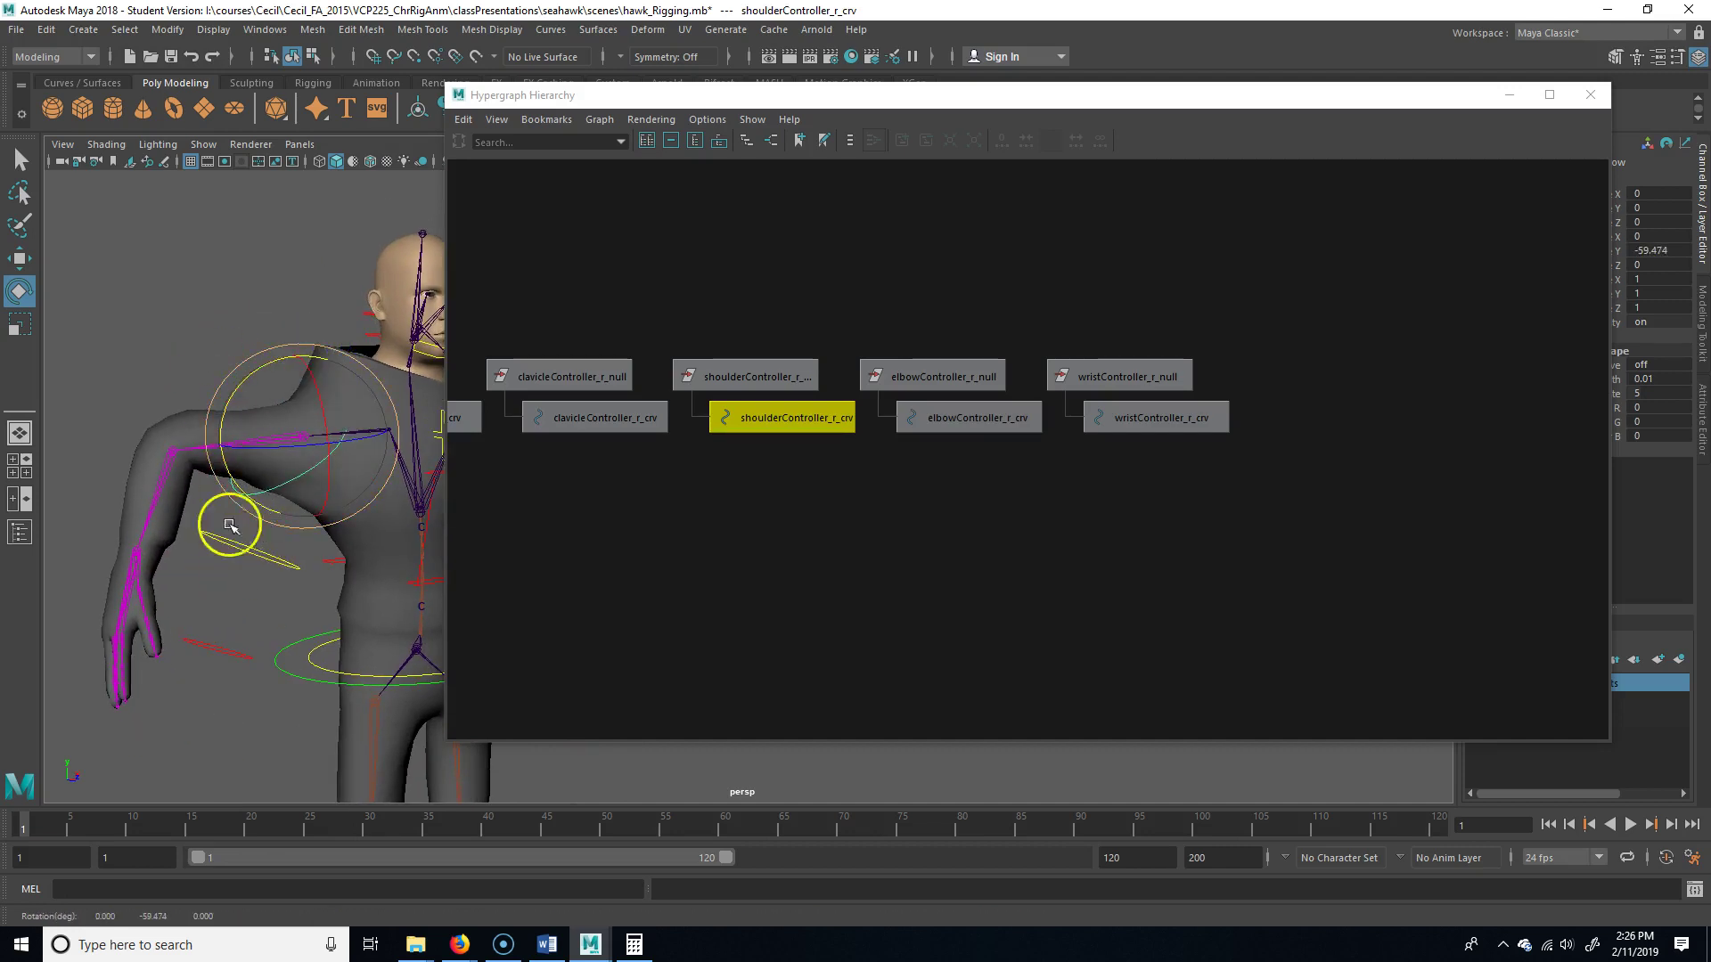
key("ctrl+z")
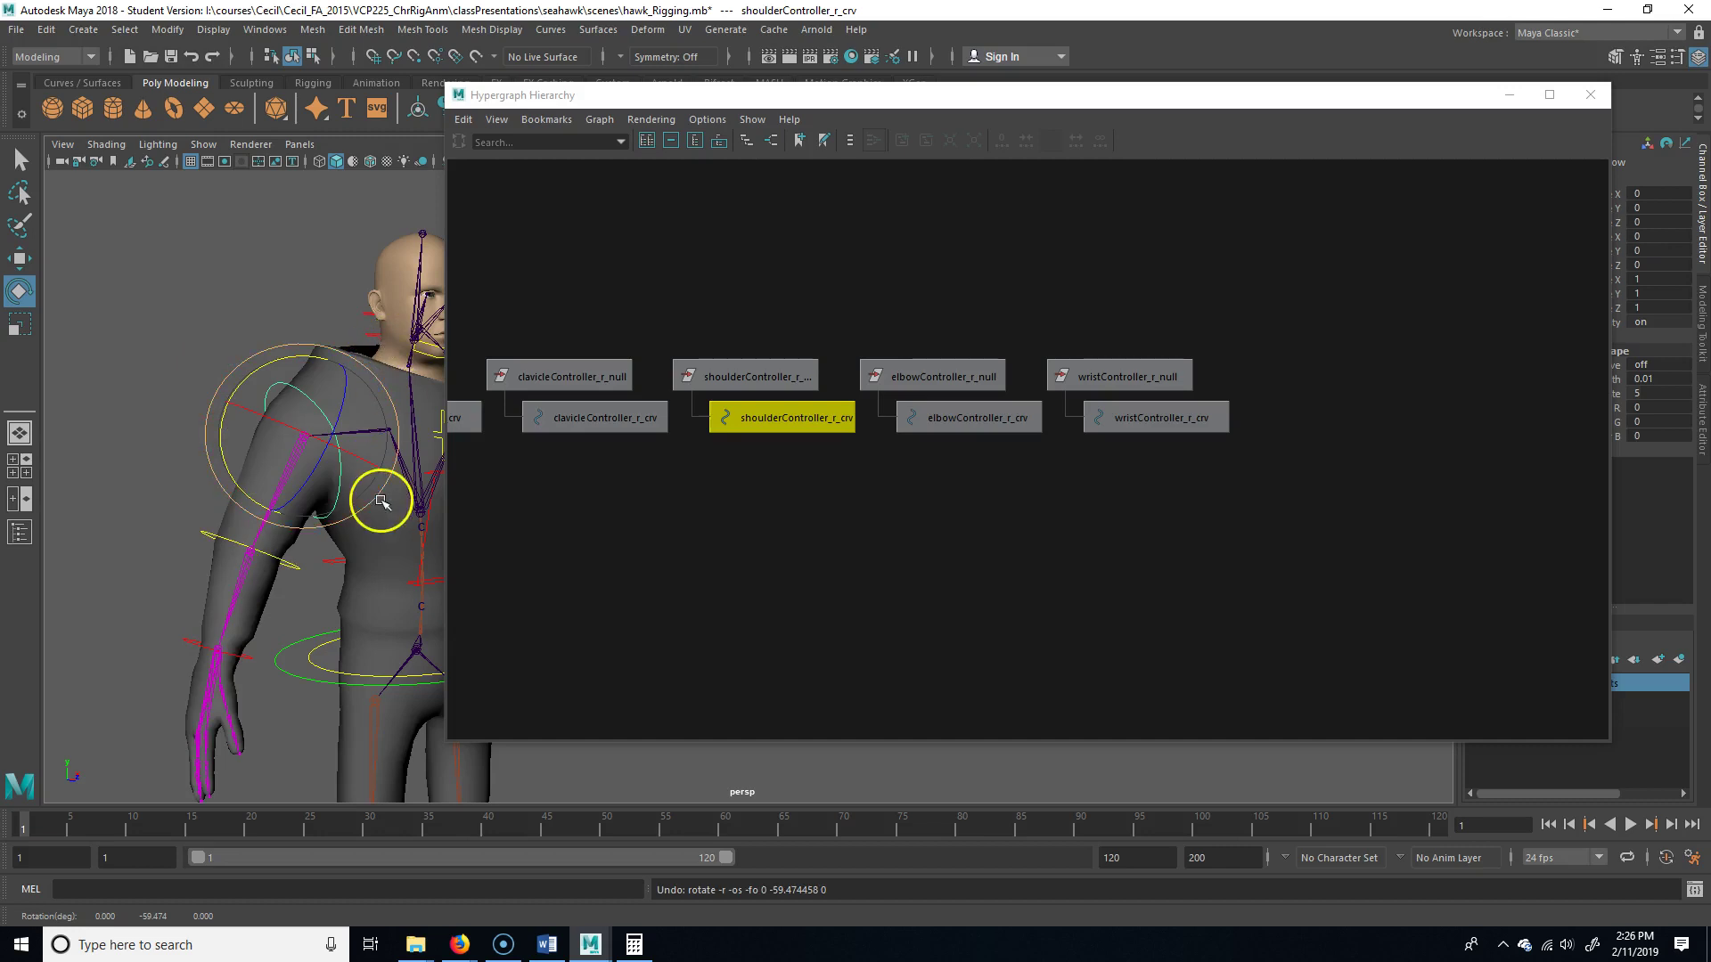
Clear the selection in the Hypergraph and create an empty group
left_click(785, 509)
key("a")
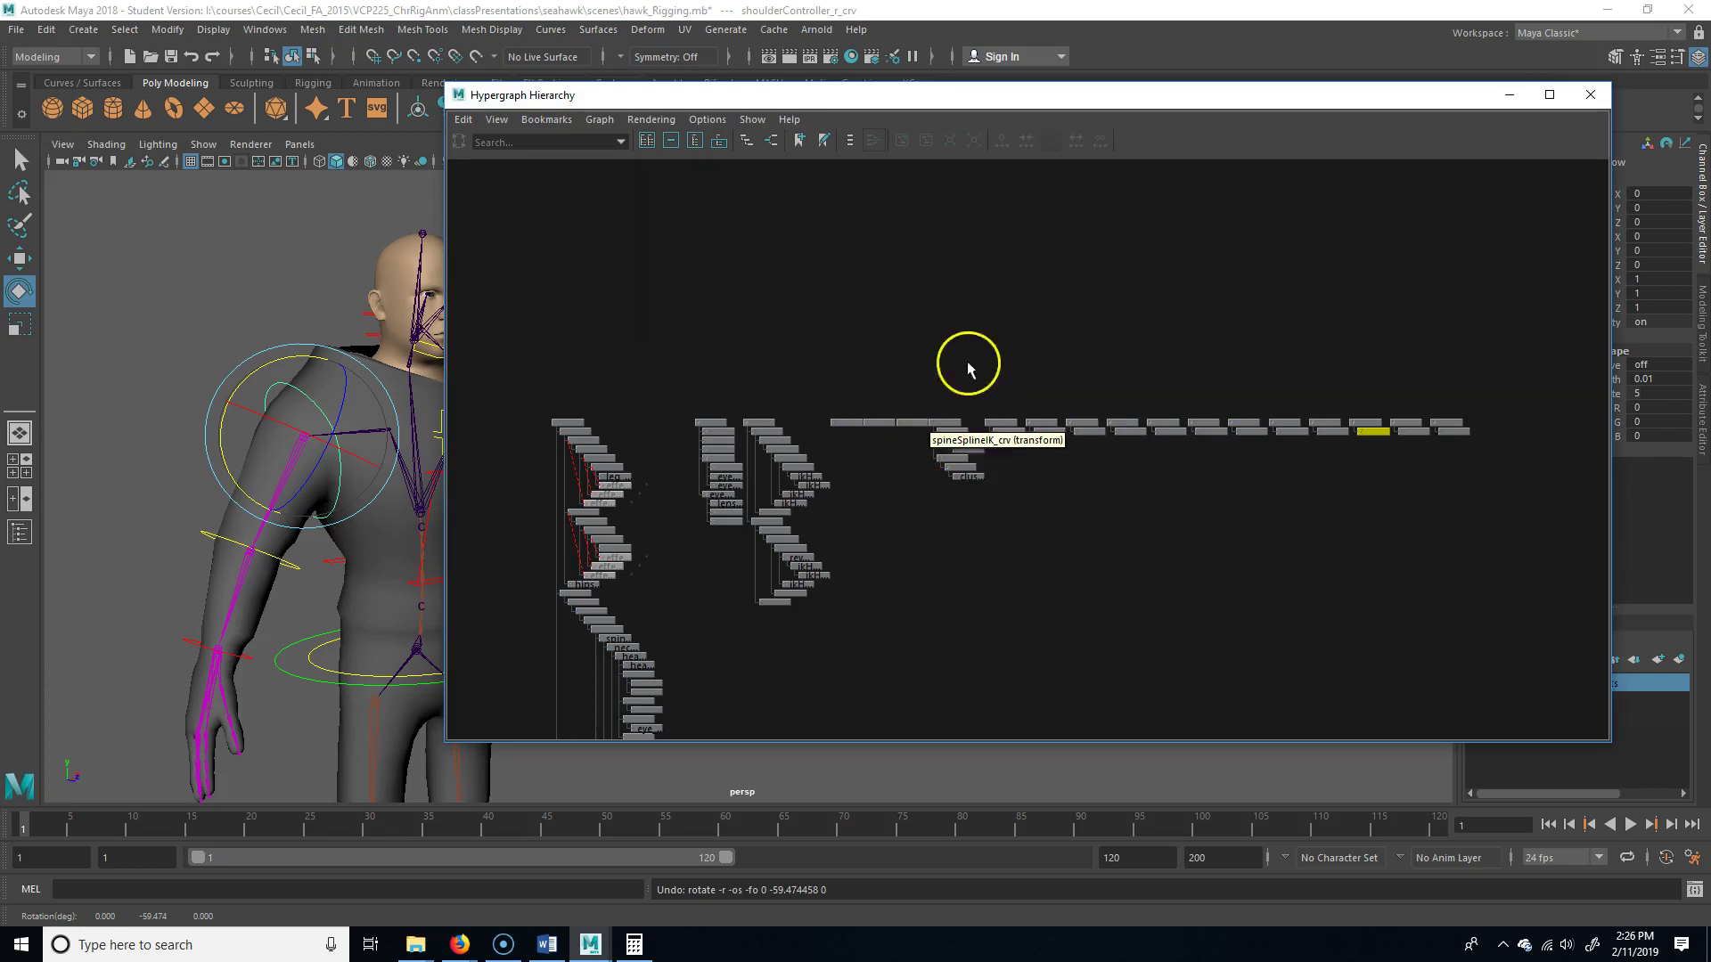
middle_click_drag(633, 375, 868, 362, "alt")
right_click_drag(634, 387, 1020, 409, "alt")
middle_click_drag(744, 379, 1022, 417, "alt")
left_click(1022, 422)
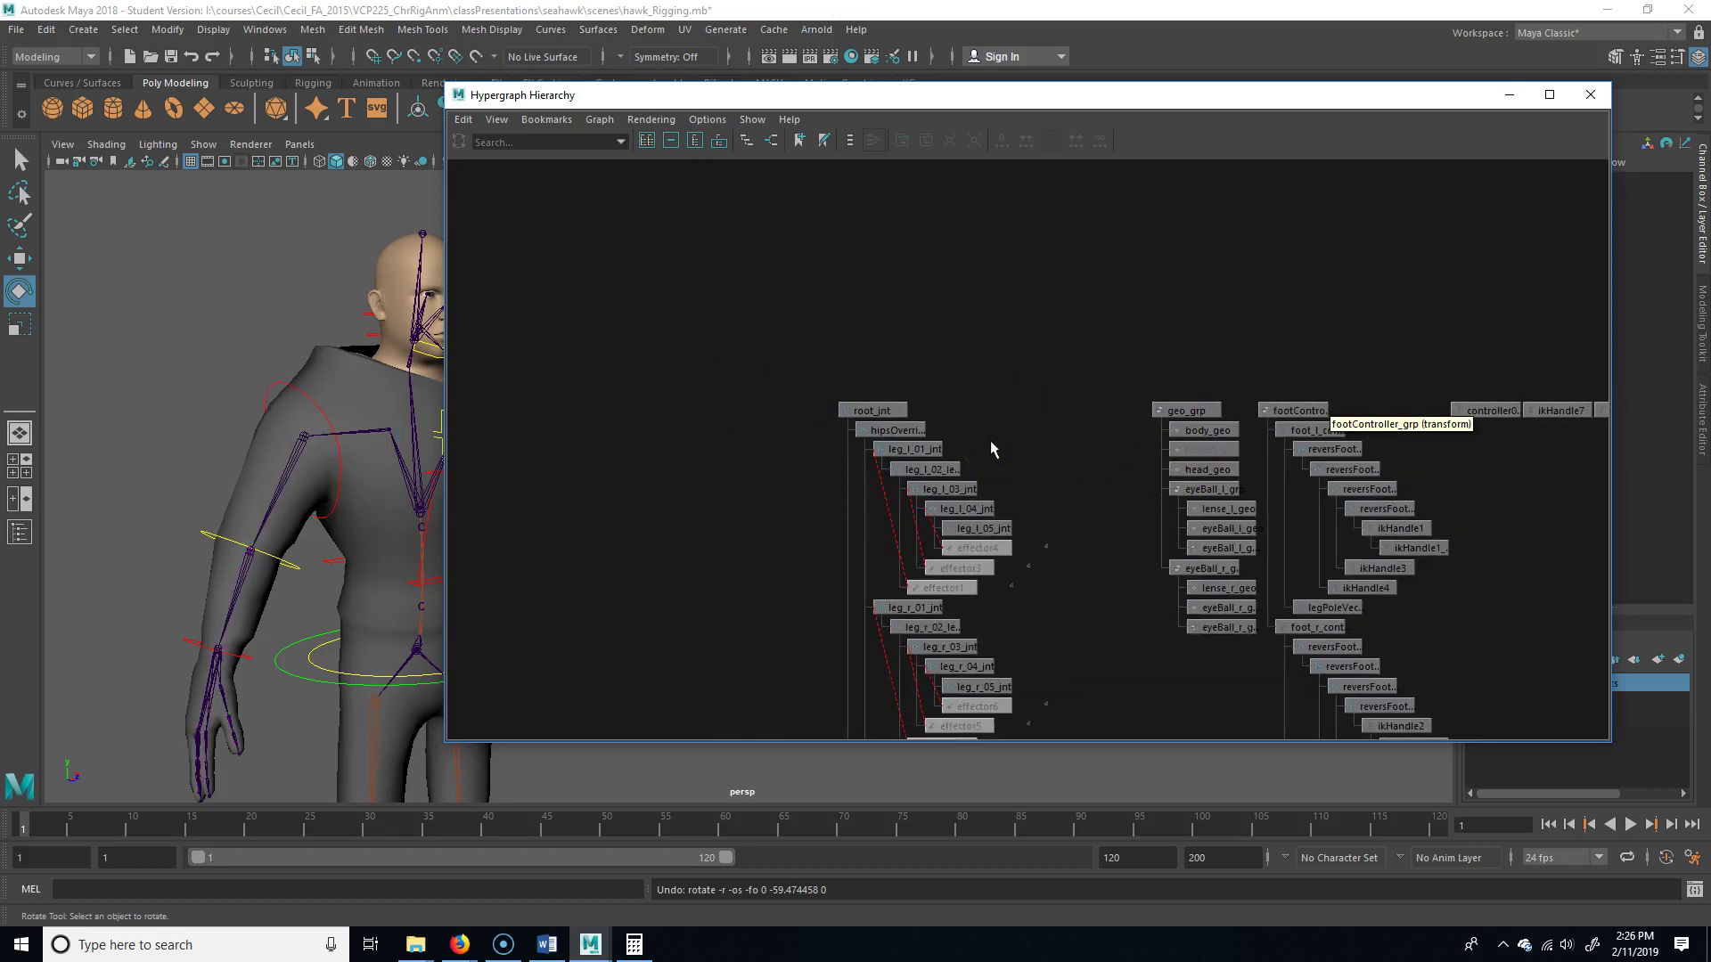
left_click(1026, 416)
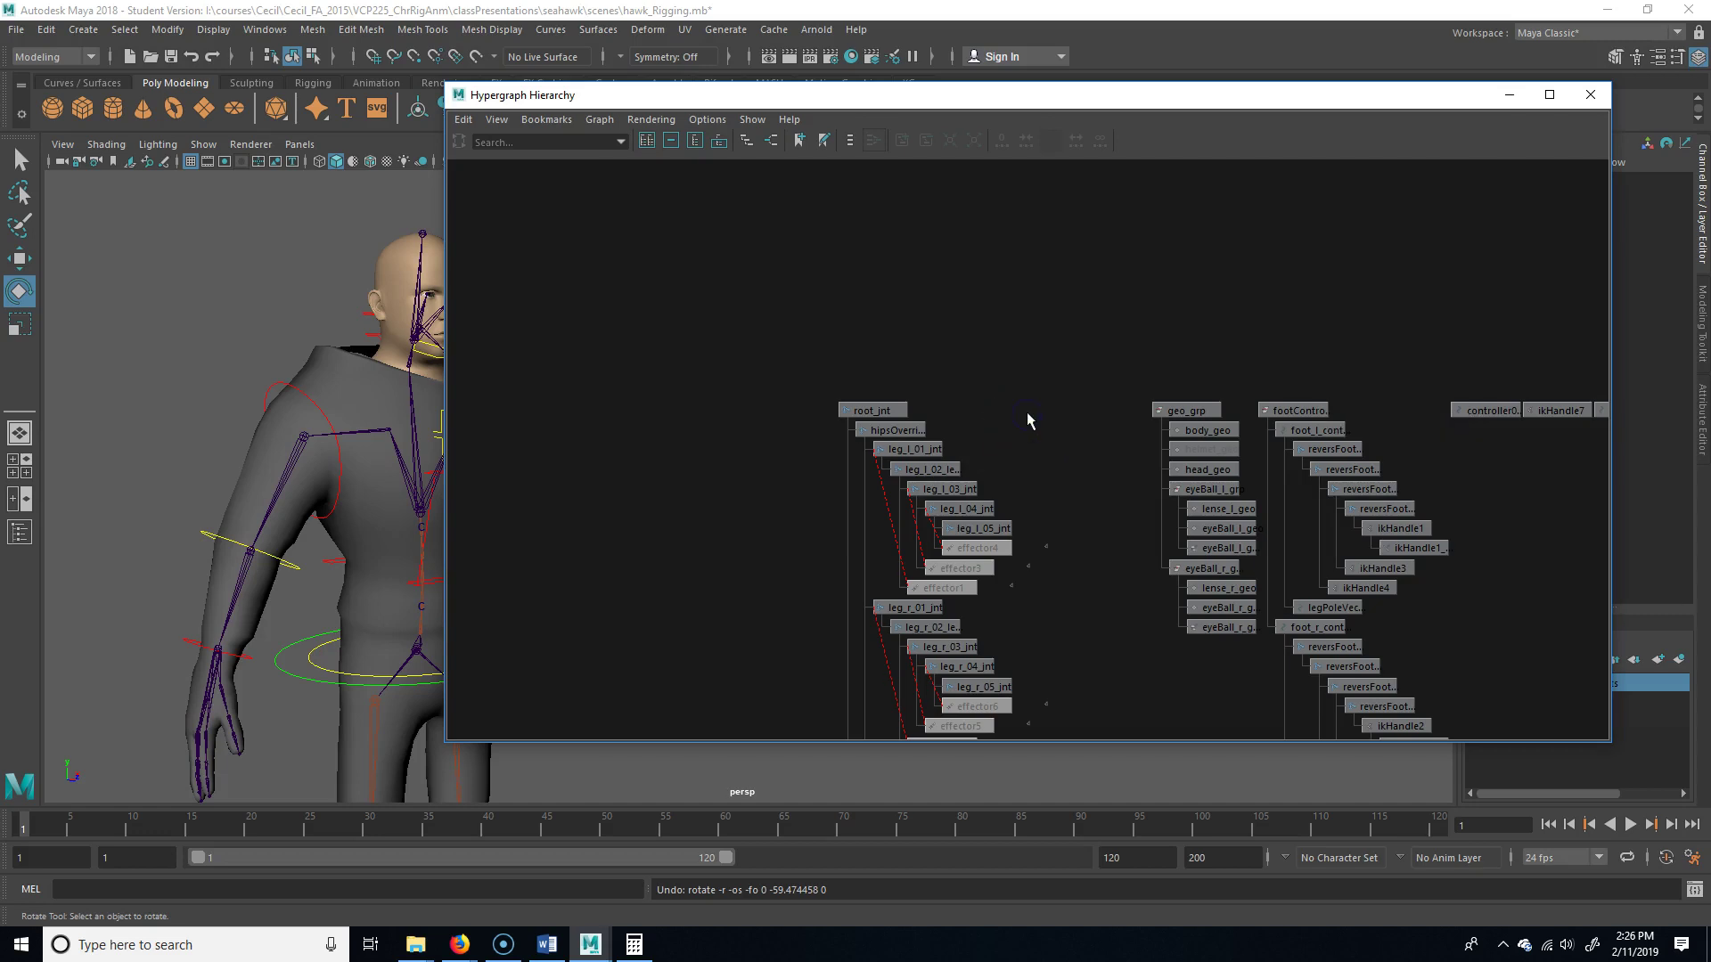
key("ctrl+g")
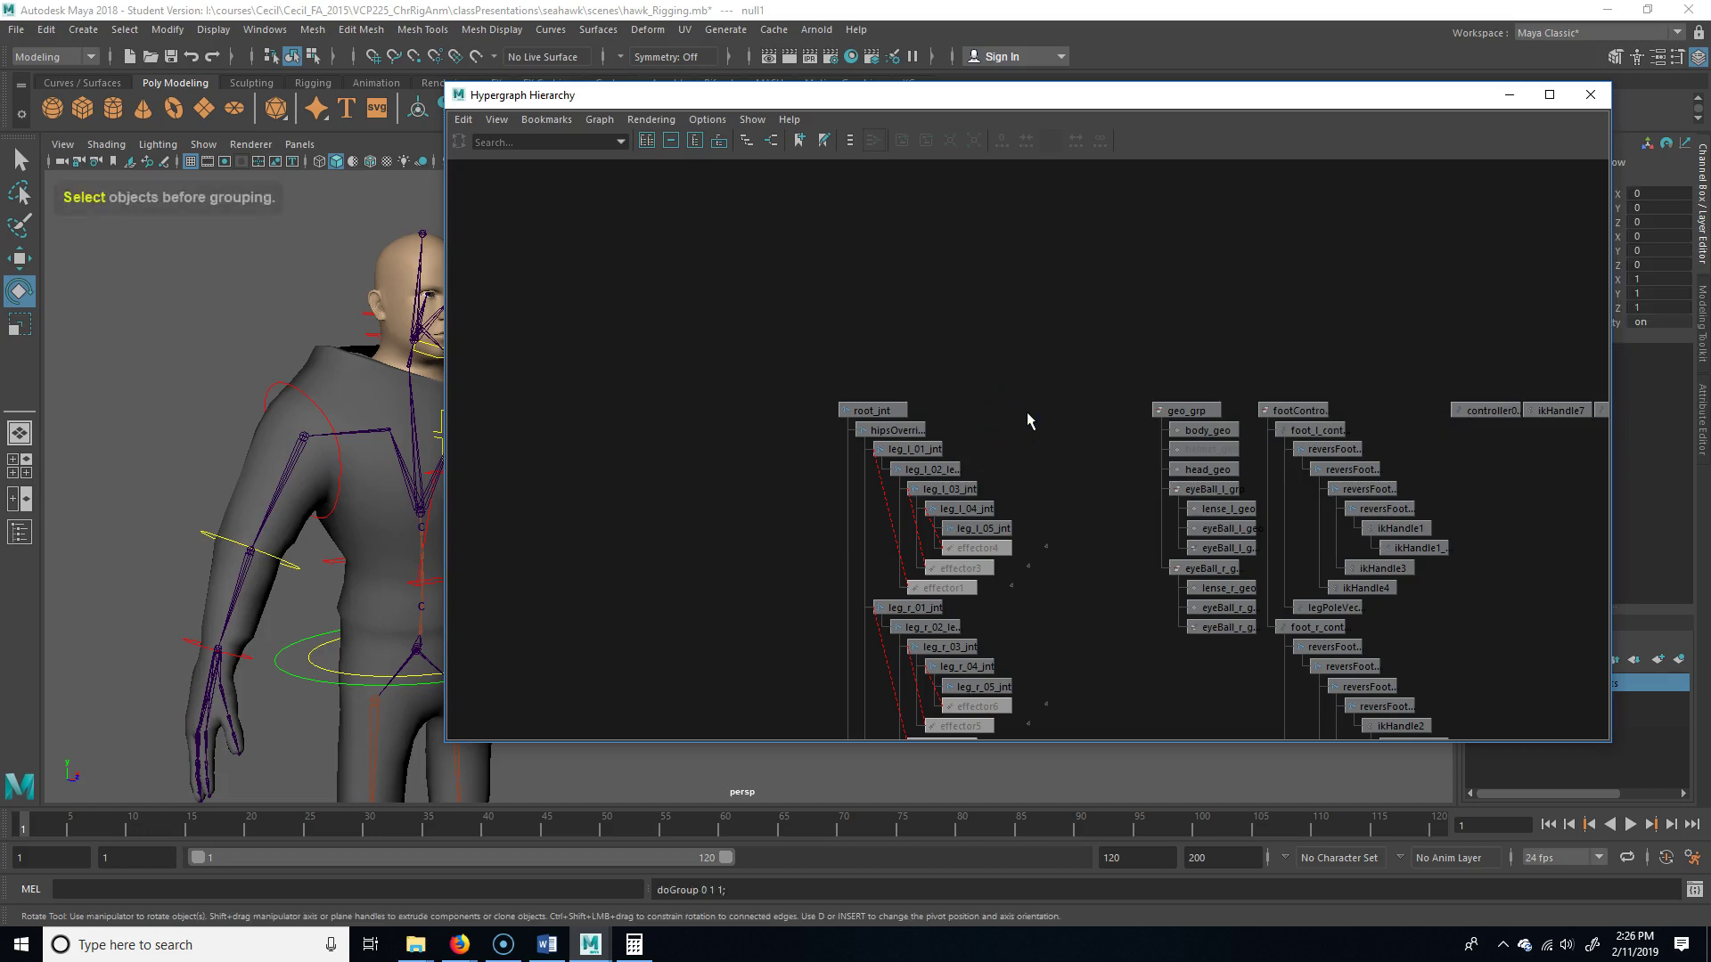
Uncover the Channel Box and rename the new empty group to nonTransform_grp
left_click_drag(1364, 96, 761, 181)
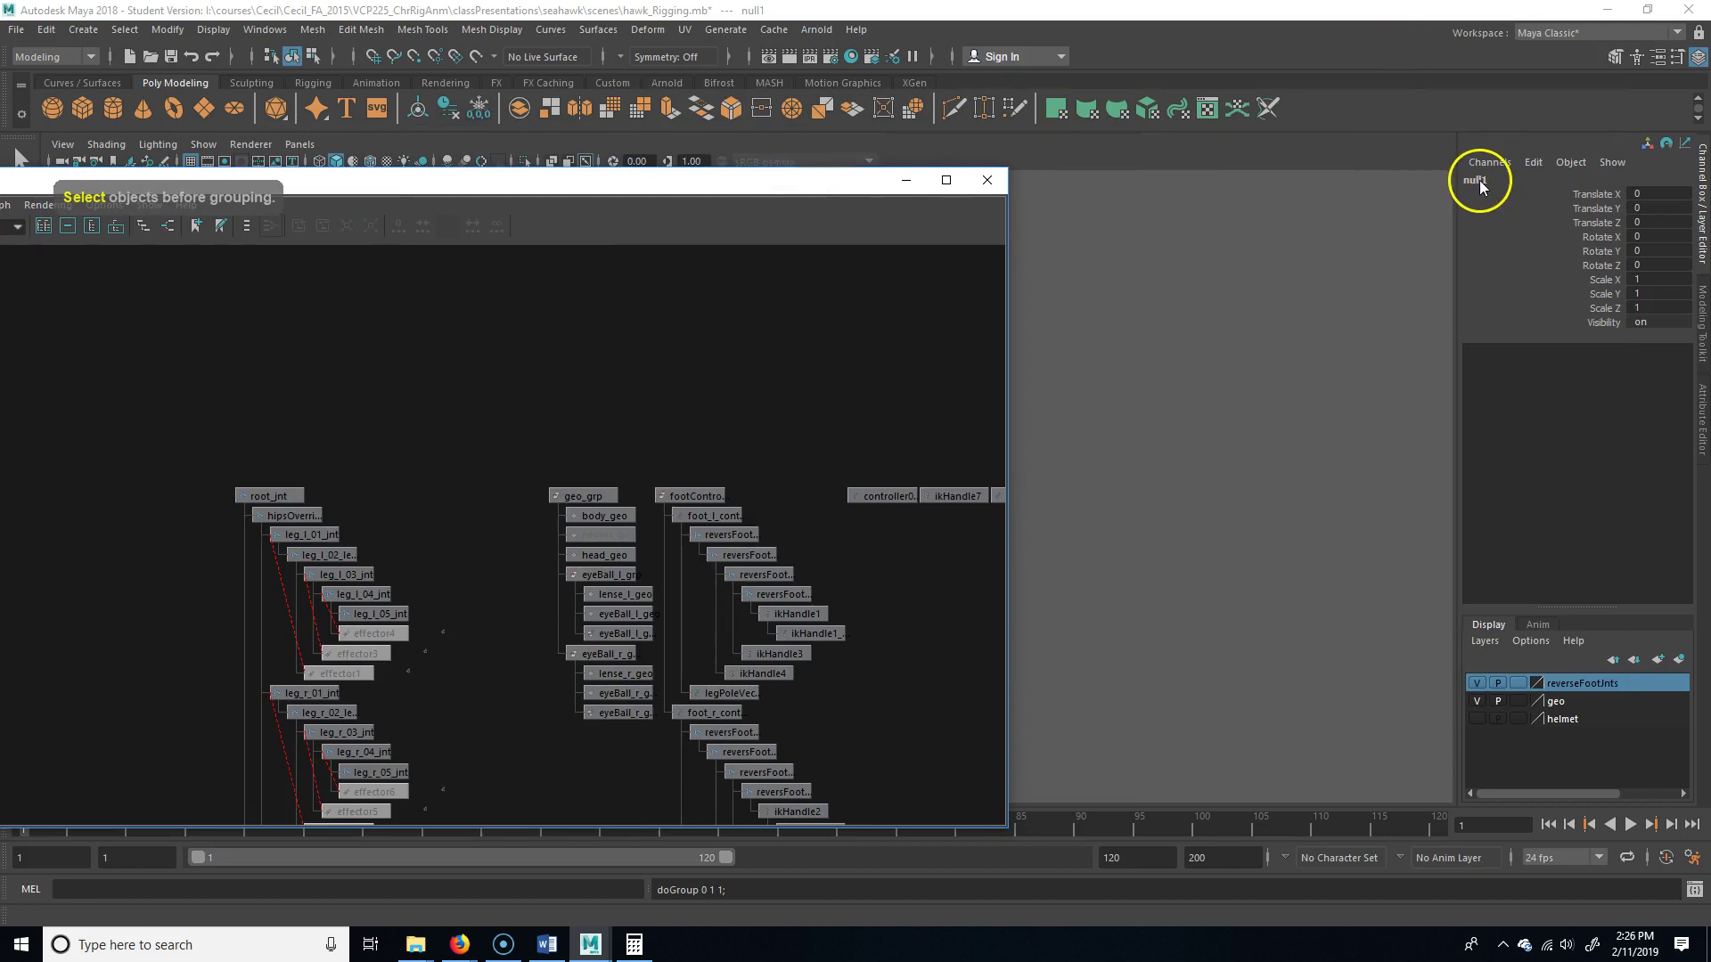
left_click(1535, 177)
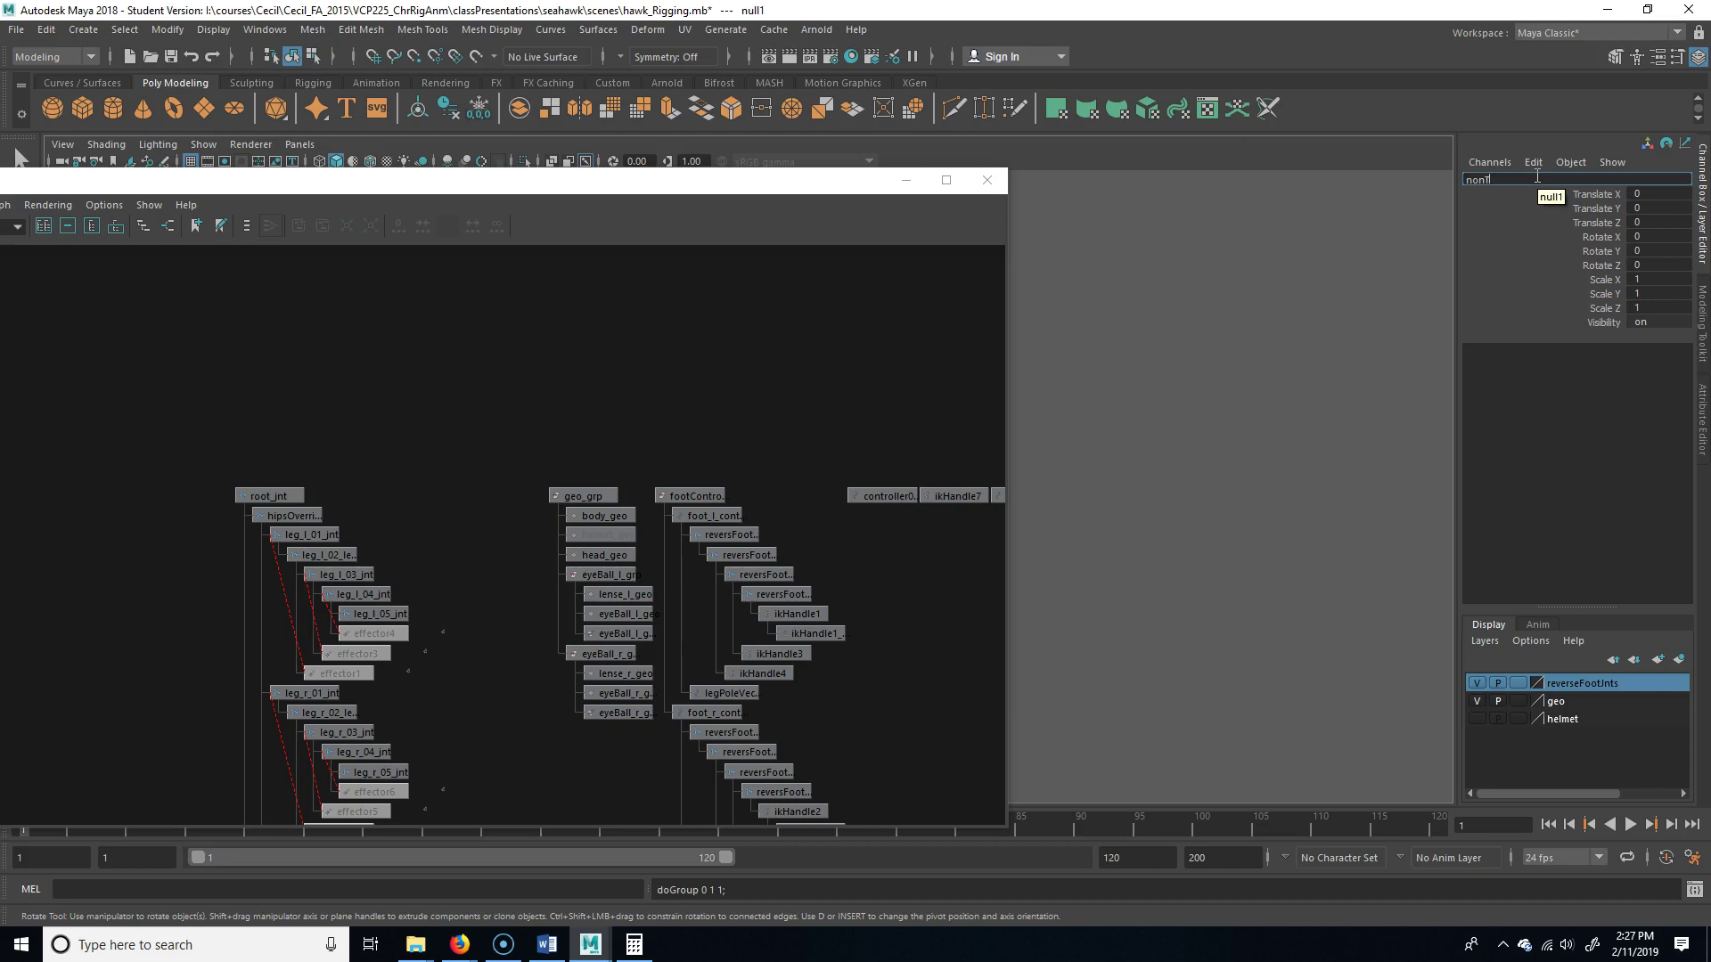
type("nonTransform_grp")
key("Return")
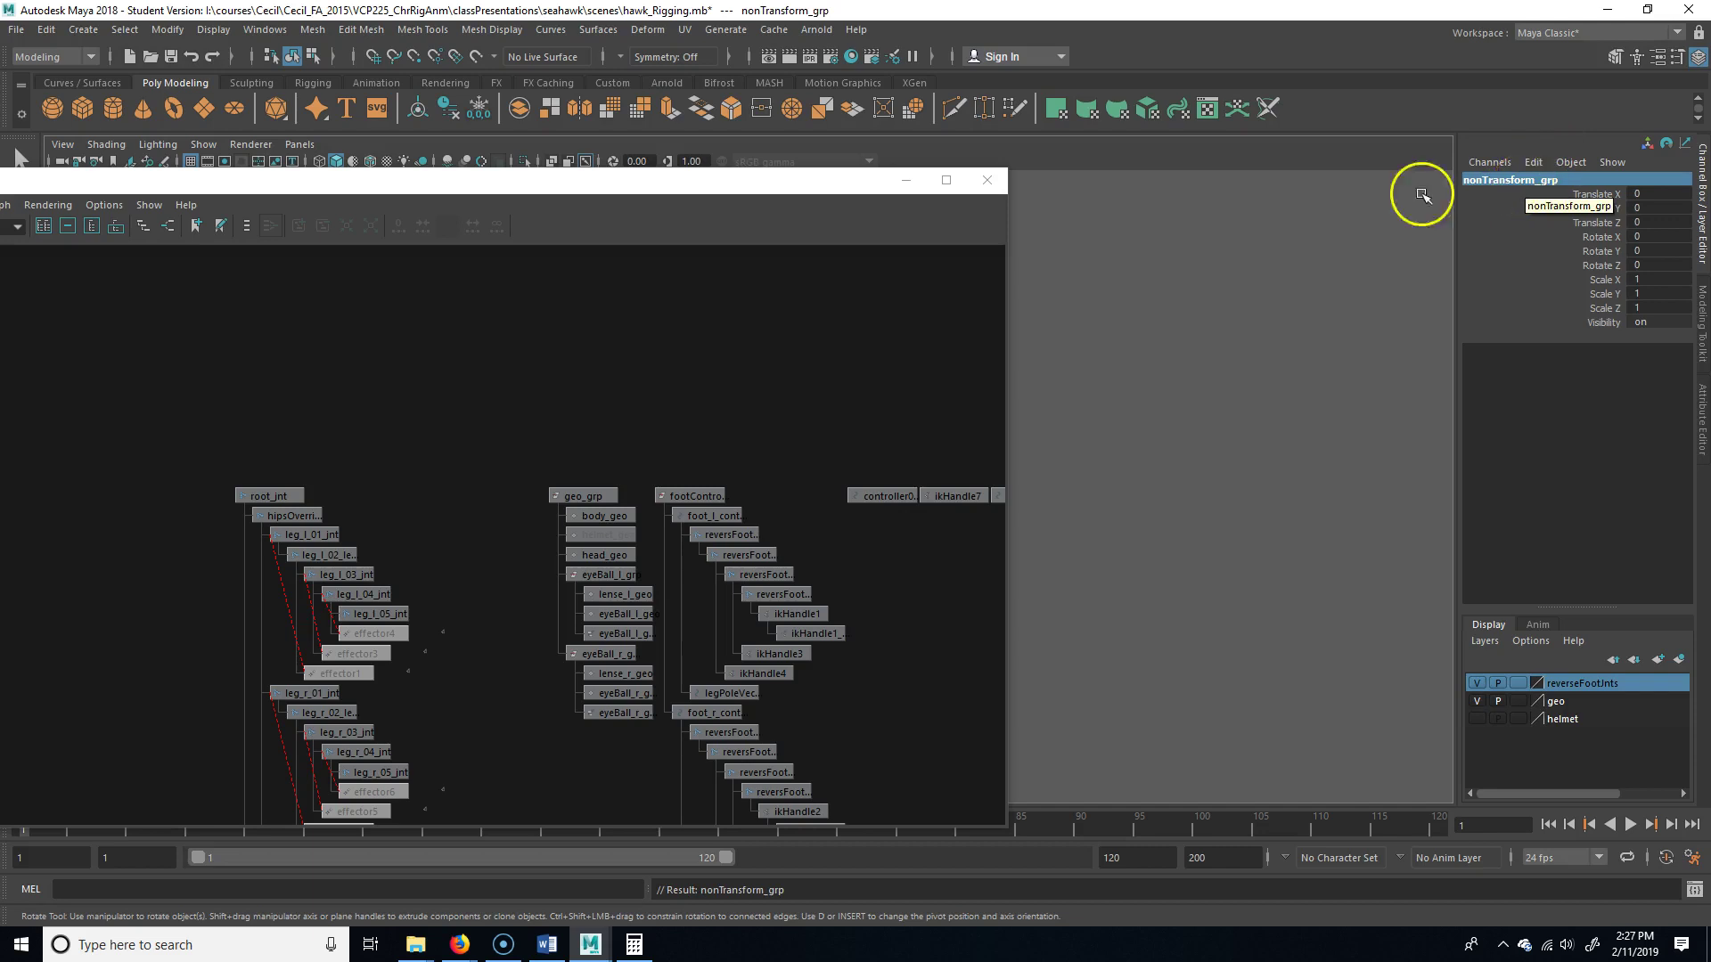
Create a second empty group with nothing selected and name it Transform_grp
middle_click_drag(817, 515, 357, 579, "alt")
middle_click_drag(950, 563, 437, 581, "alt")
left_click(775, 548)
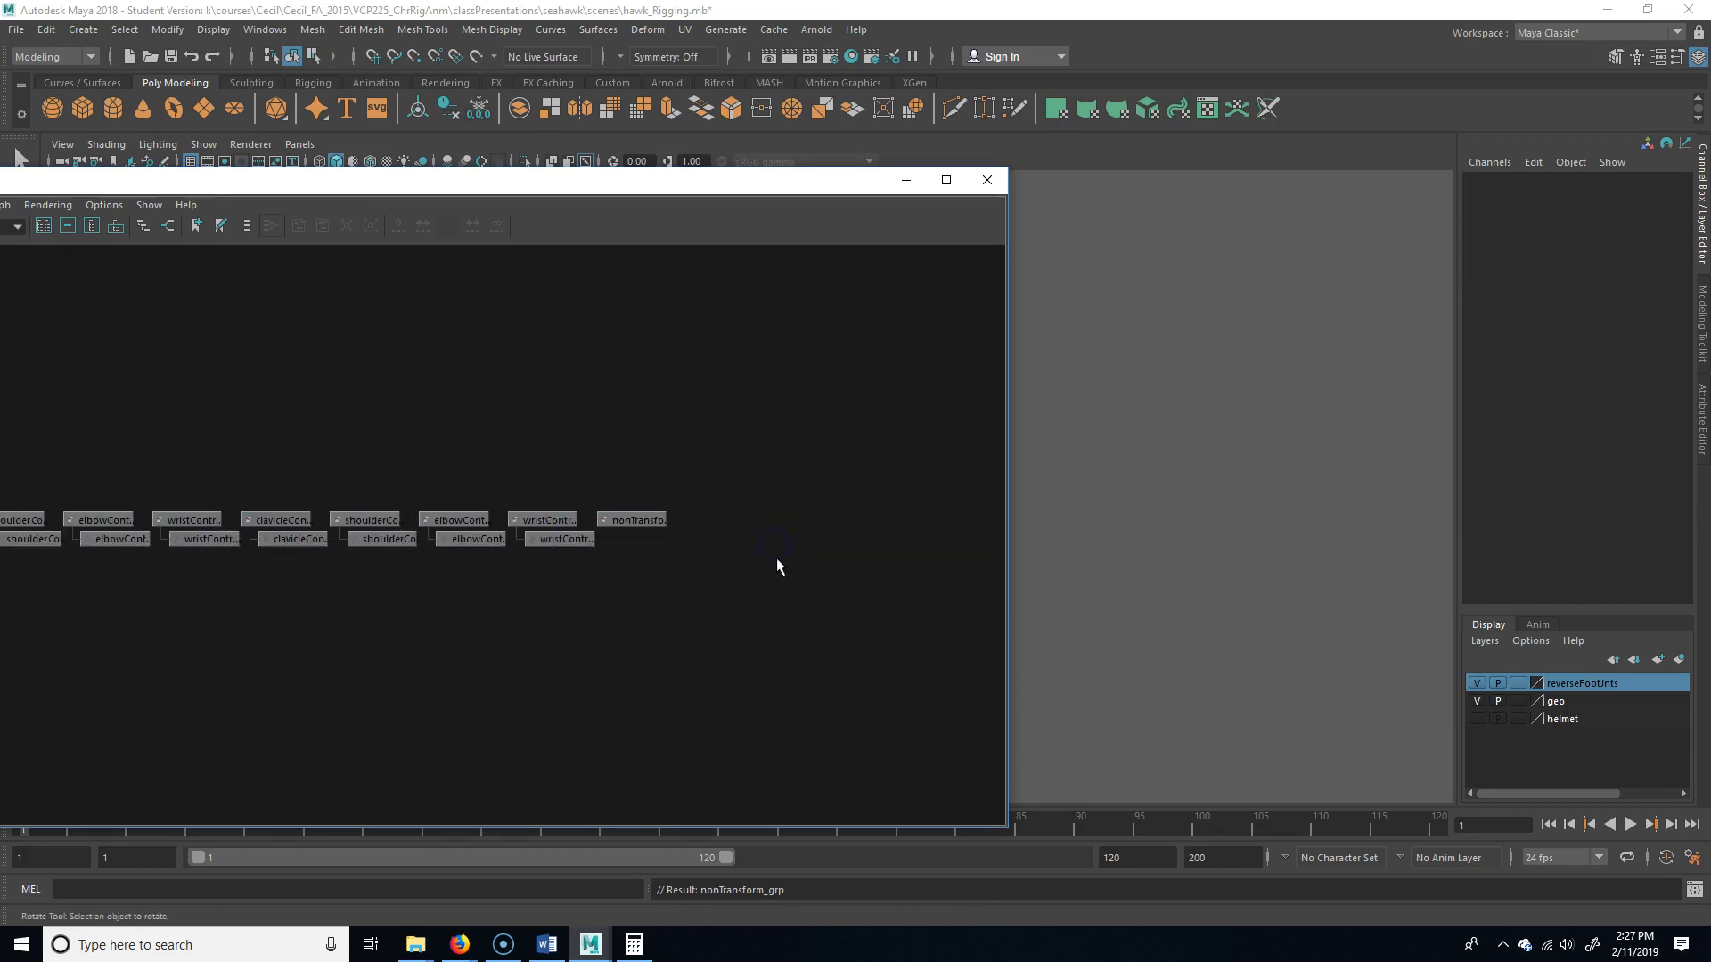
key("ctrl+g")
left_click(1503, 183)
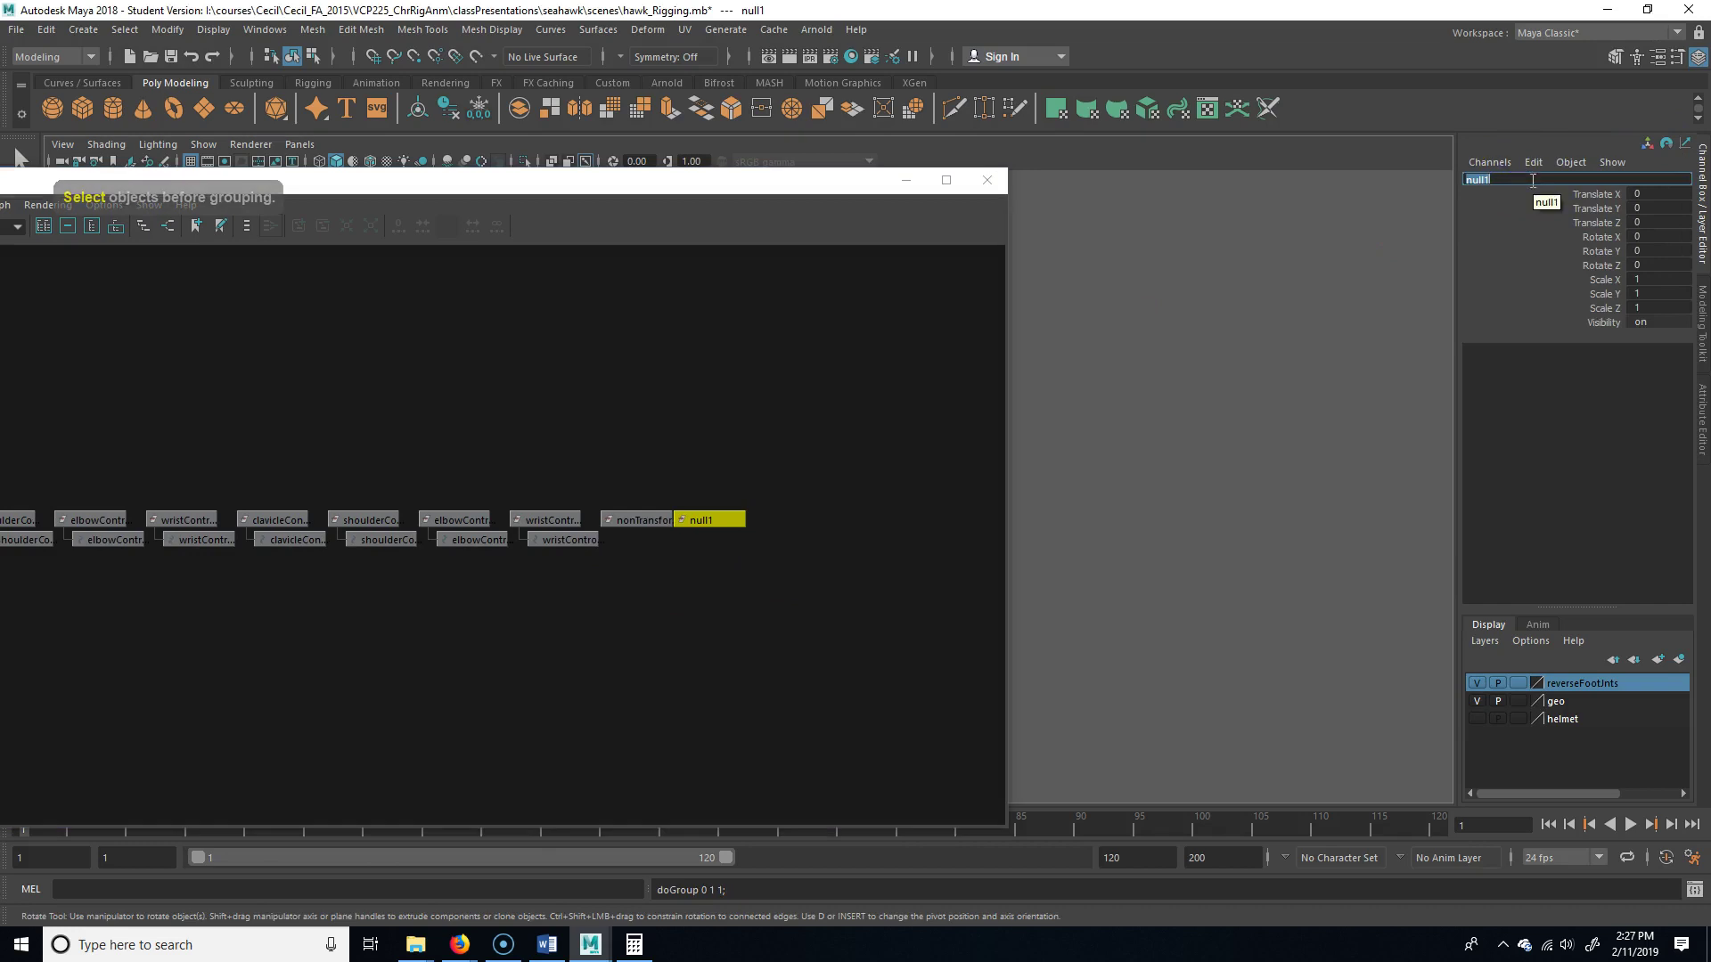
type("Transform")
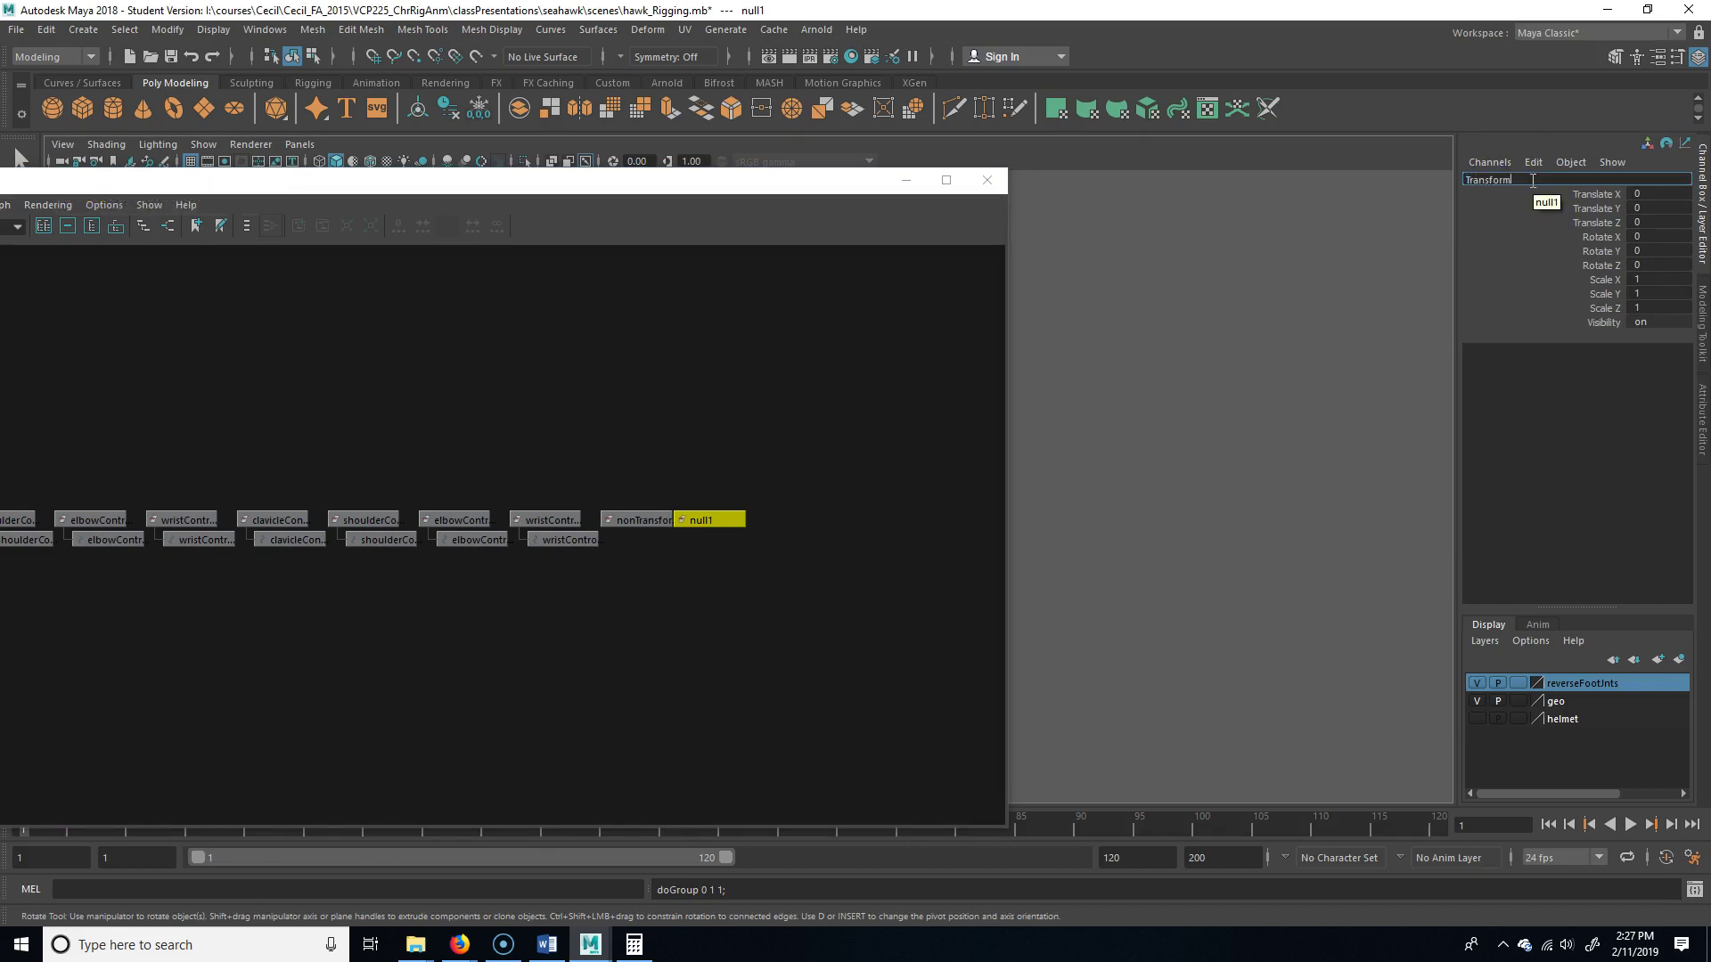
type("_grp")
key("Return")
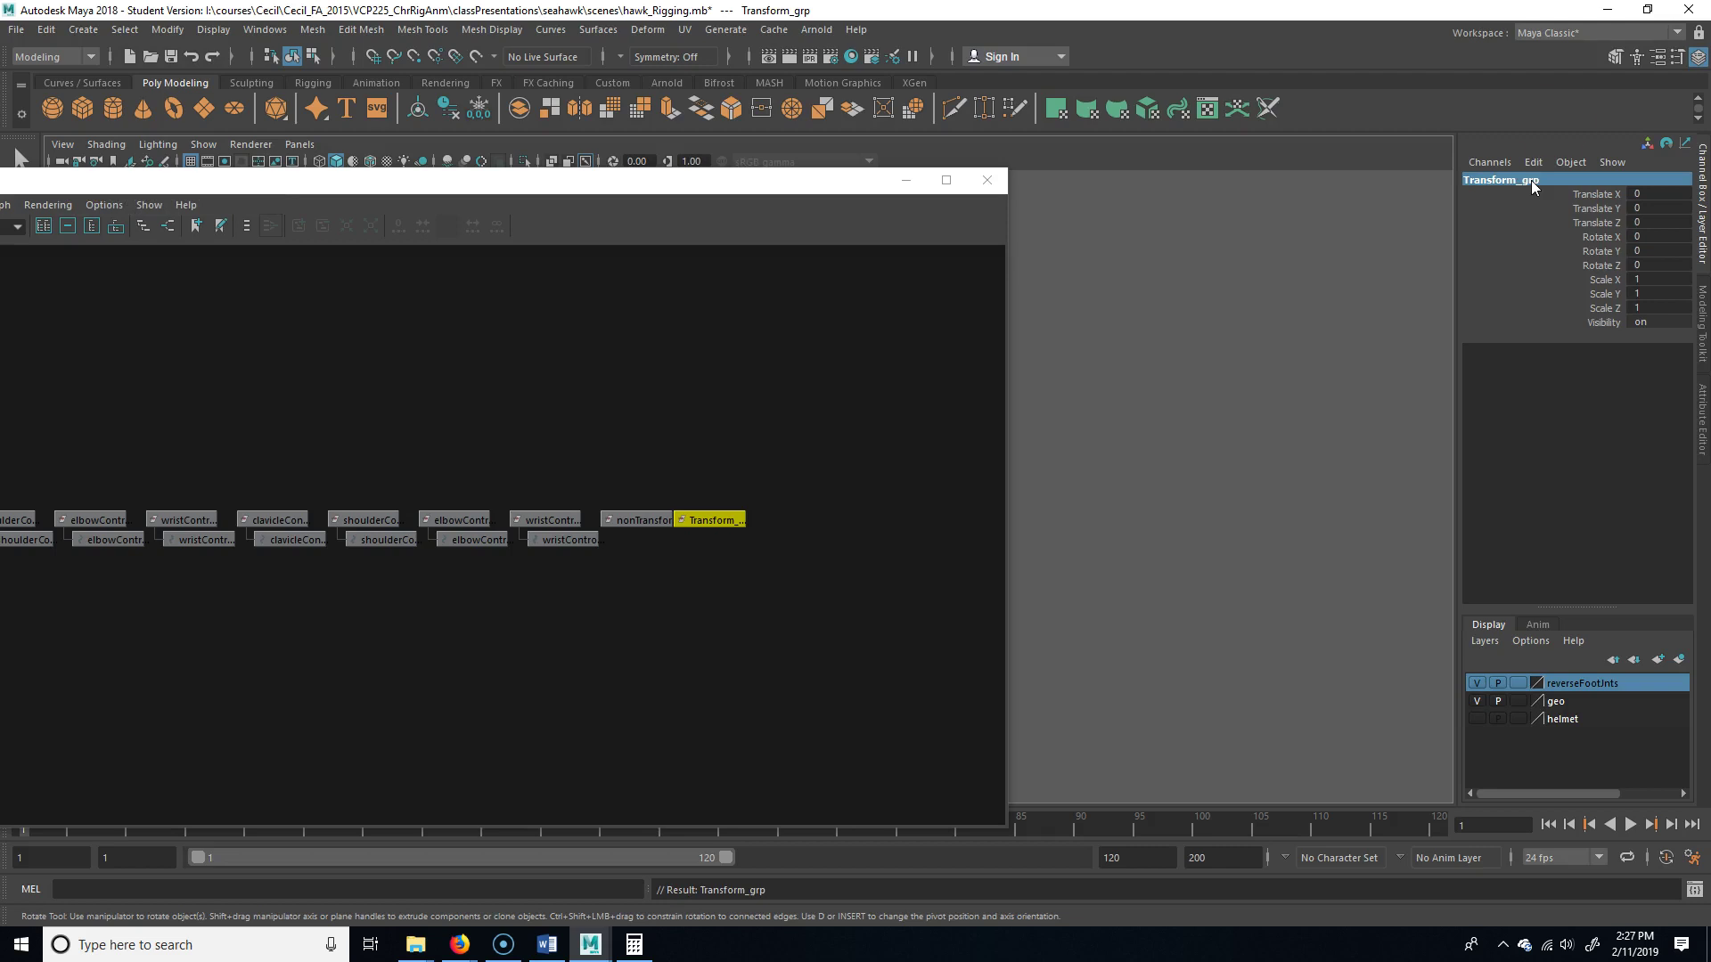
Bring the Hypergraph back into full view and review the controller nodes beside the two new groups
left_click_drag(767, 179, 1110, 118)
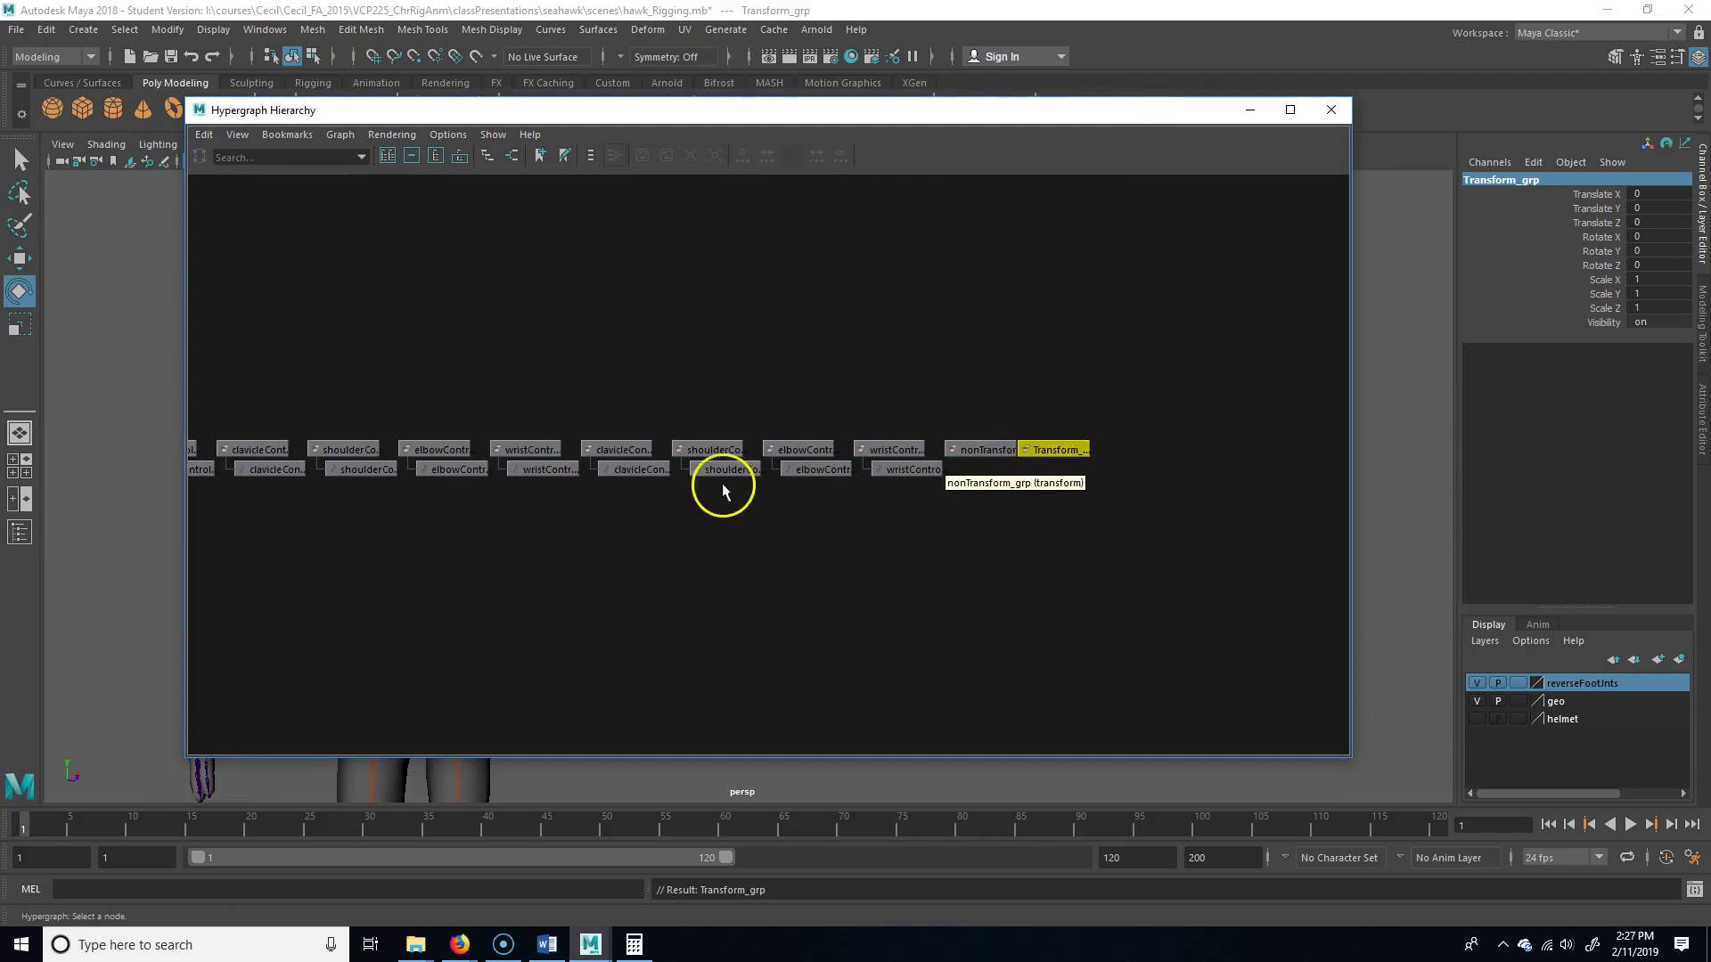
middle_click_drag(205, 390, 693, 377, "alt")
middle_click_drag(828, 393, 596, 410, "alt")
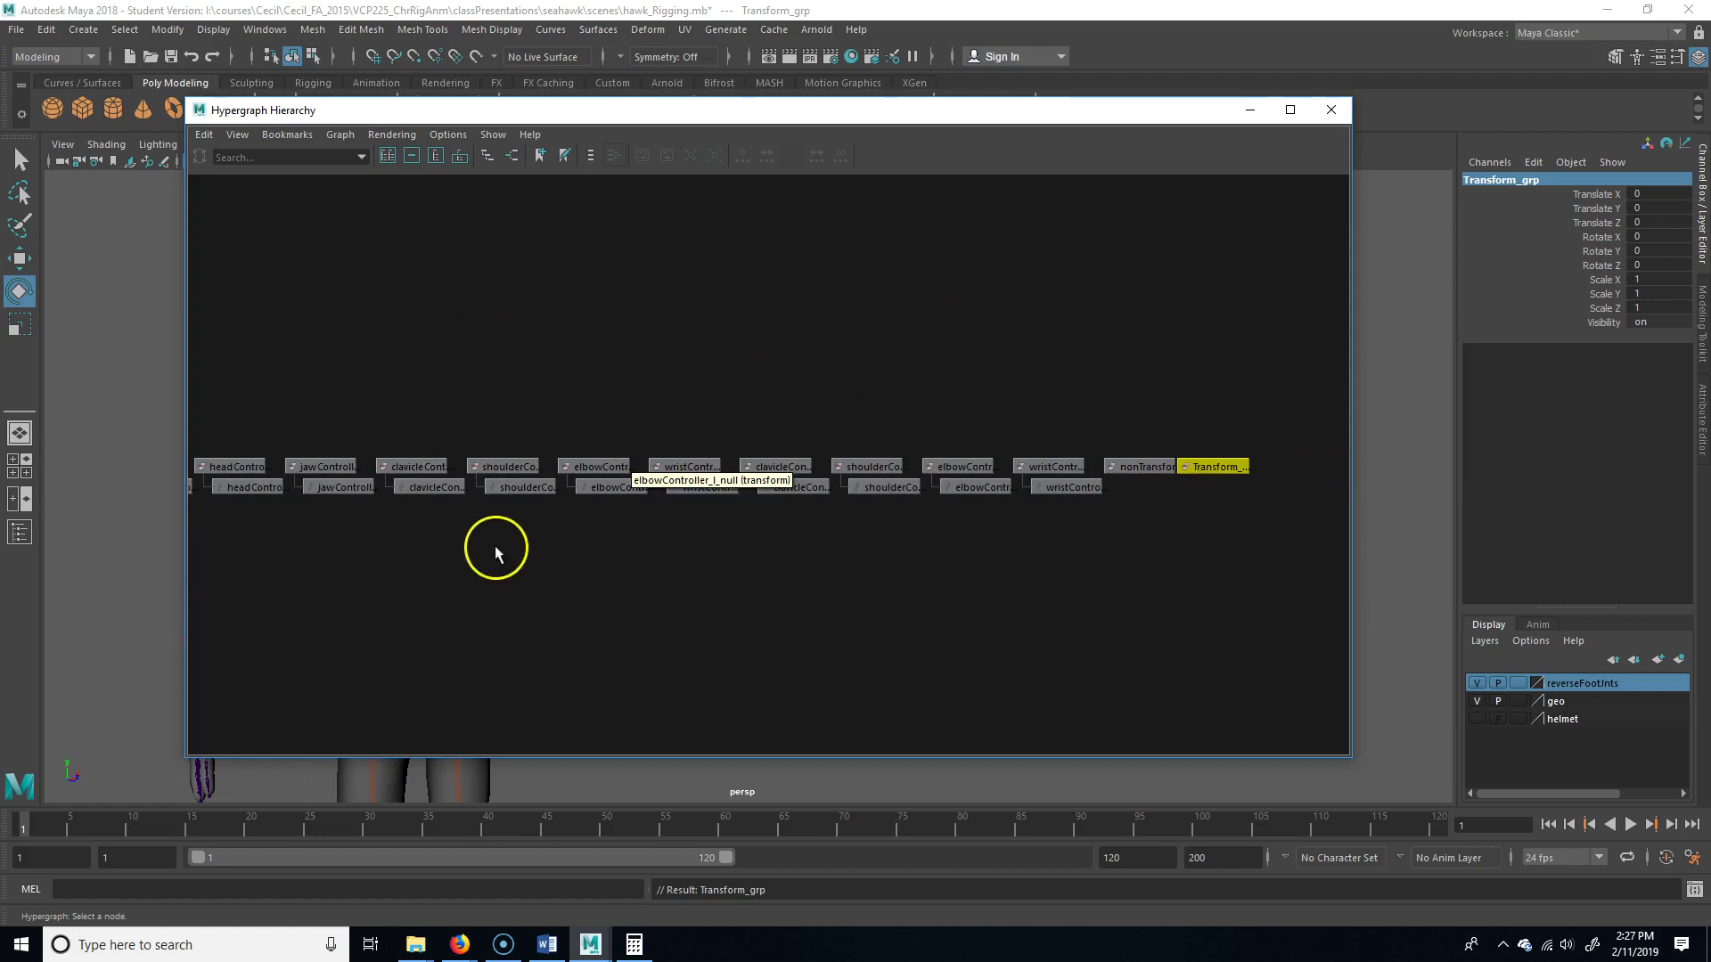
mouse_move(573, 538)
middle_mouse_down("alt")
mouse_move(919, 549)
mouse_move(500, 561)
middle_mouse_up("alt")
middle_click_drag(851, 599, 580, 600, "alt")
middle_click_drag(684, 639, 661, 623, "alt")
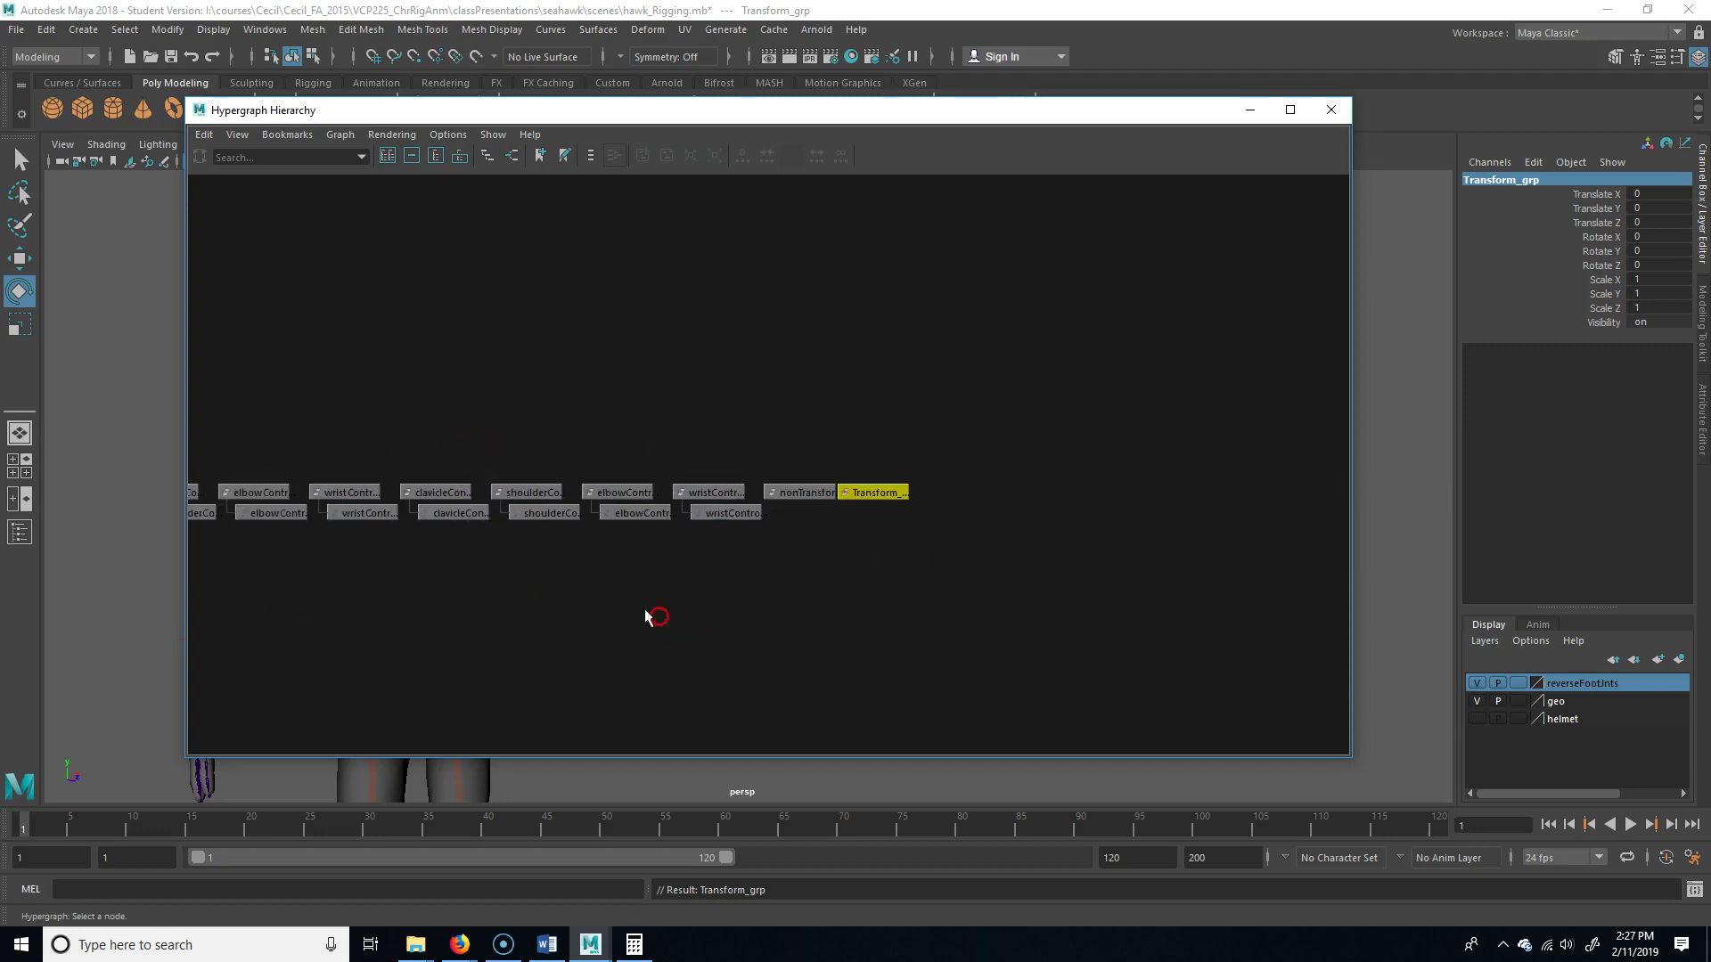
Move the Hypergraph window off the character and select the right wrist controller curve in the viewport
left_click_drag(862, 114, 1201, 143)
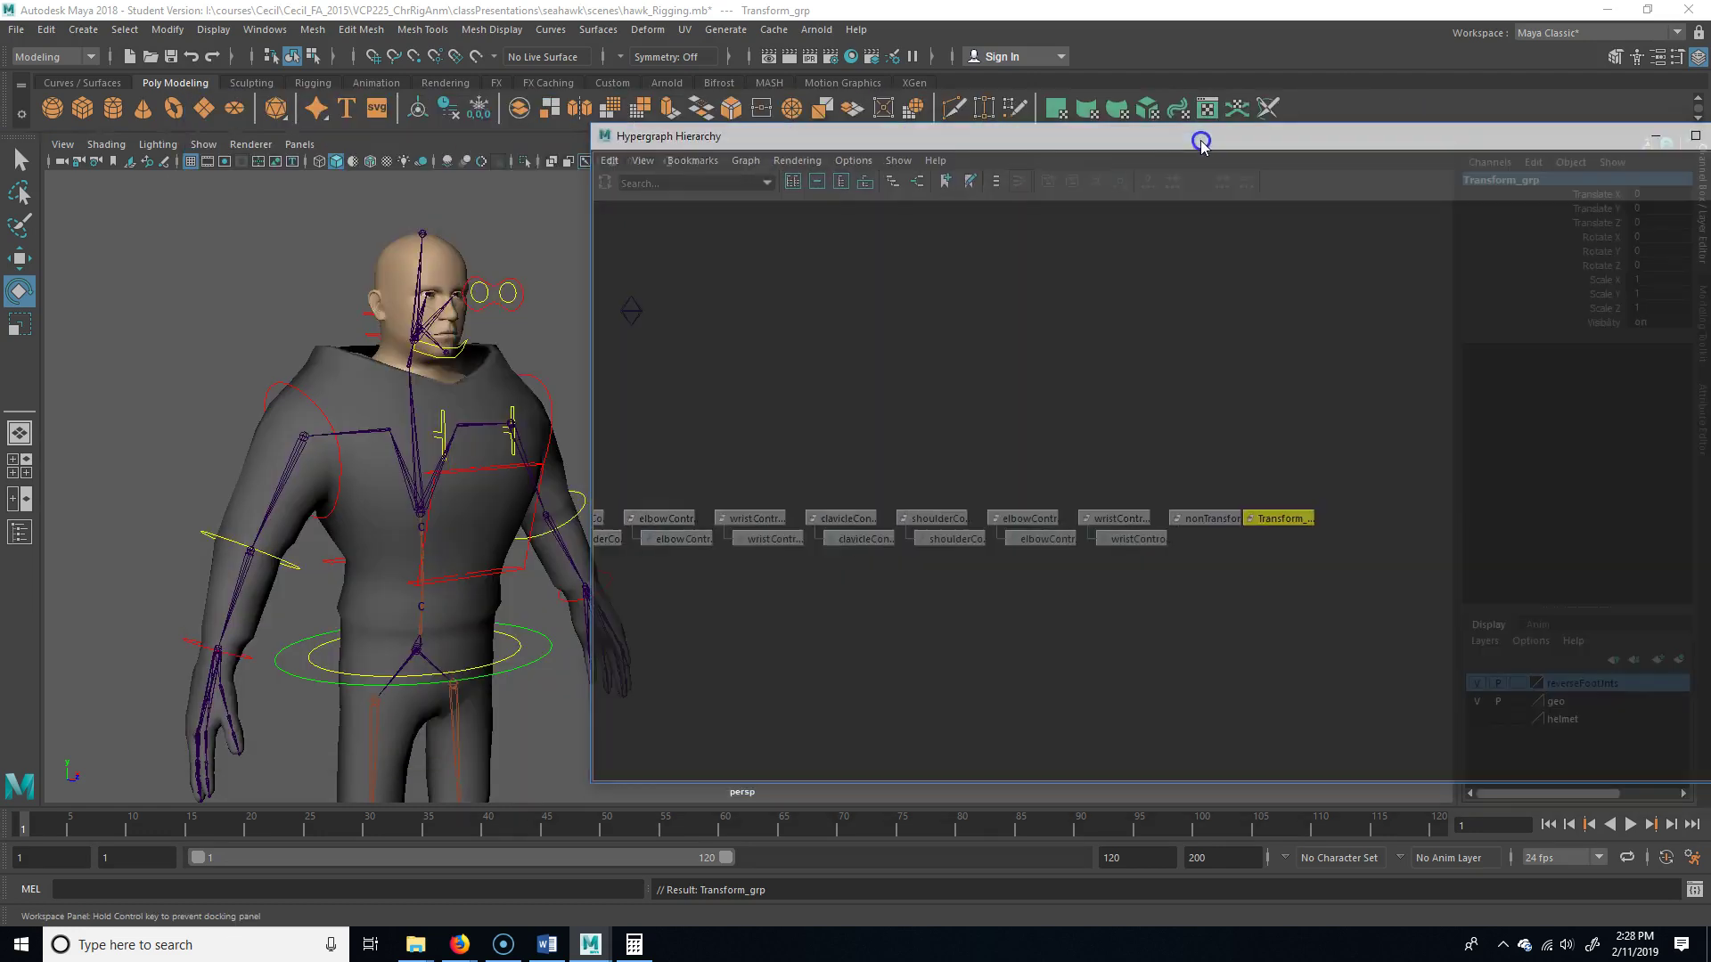
middle_click_drag(223, 565, 378, 512, "alt")
right_click_drag(300, 550, 603, 538, "alt")
middle_click_drag(103, 586, 265, 538, "alt")
left_click(391, 596)
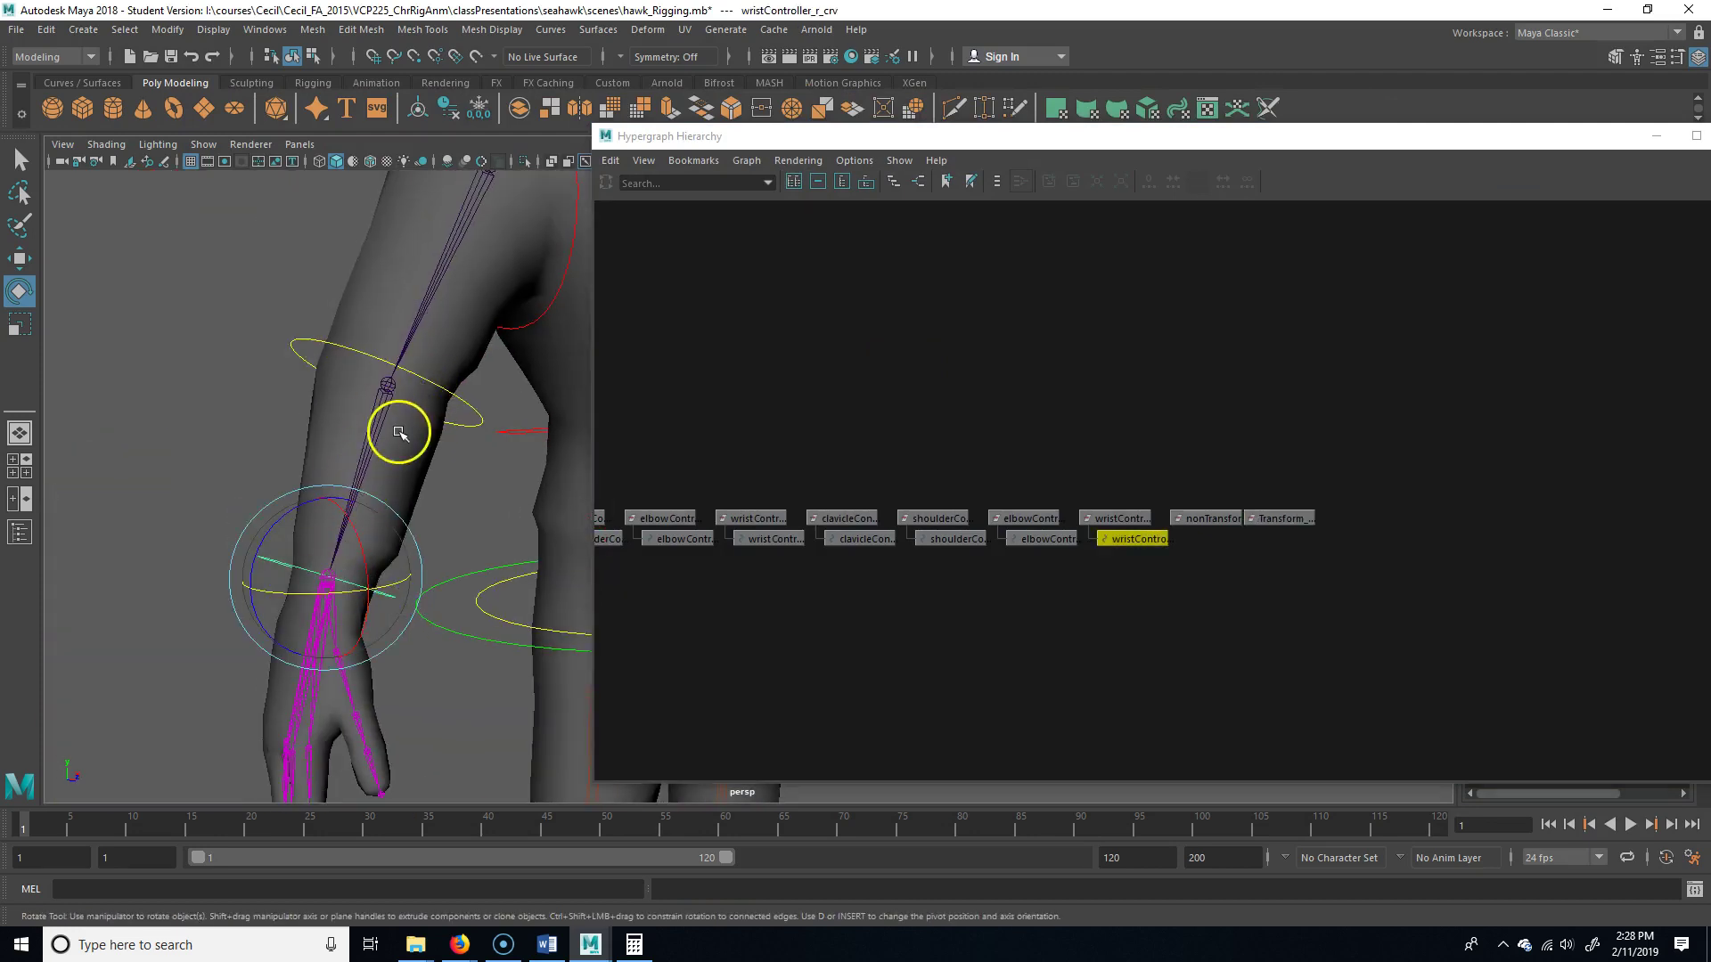
left_click(469, 513)
left_click(377, 594)
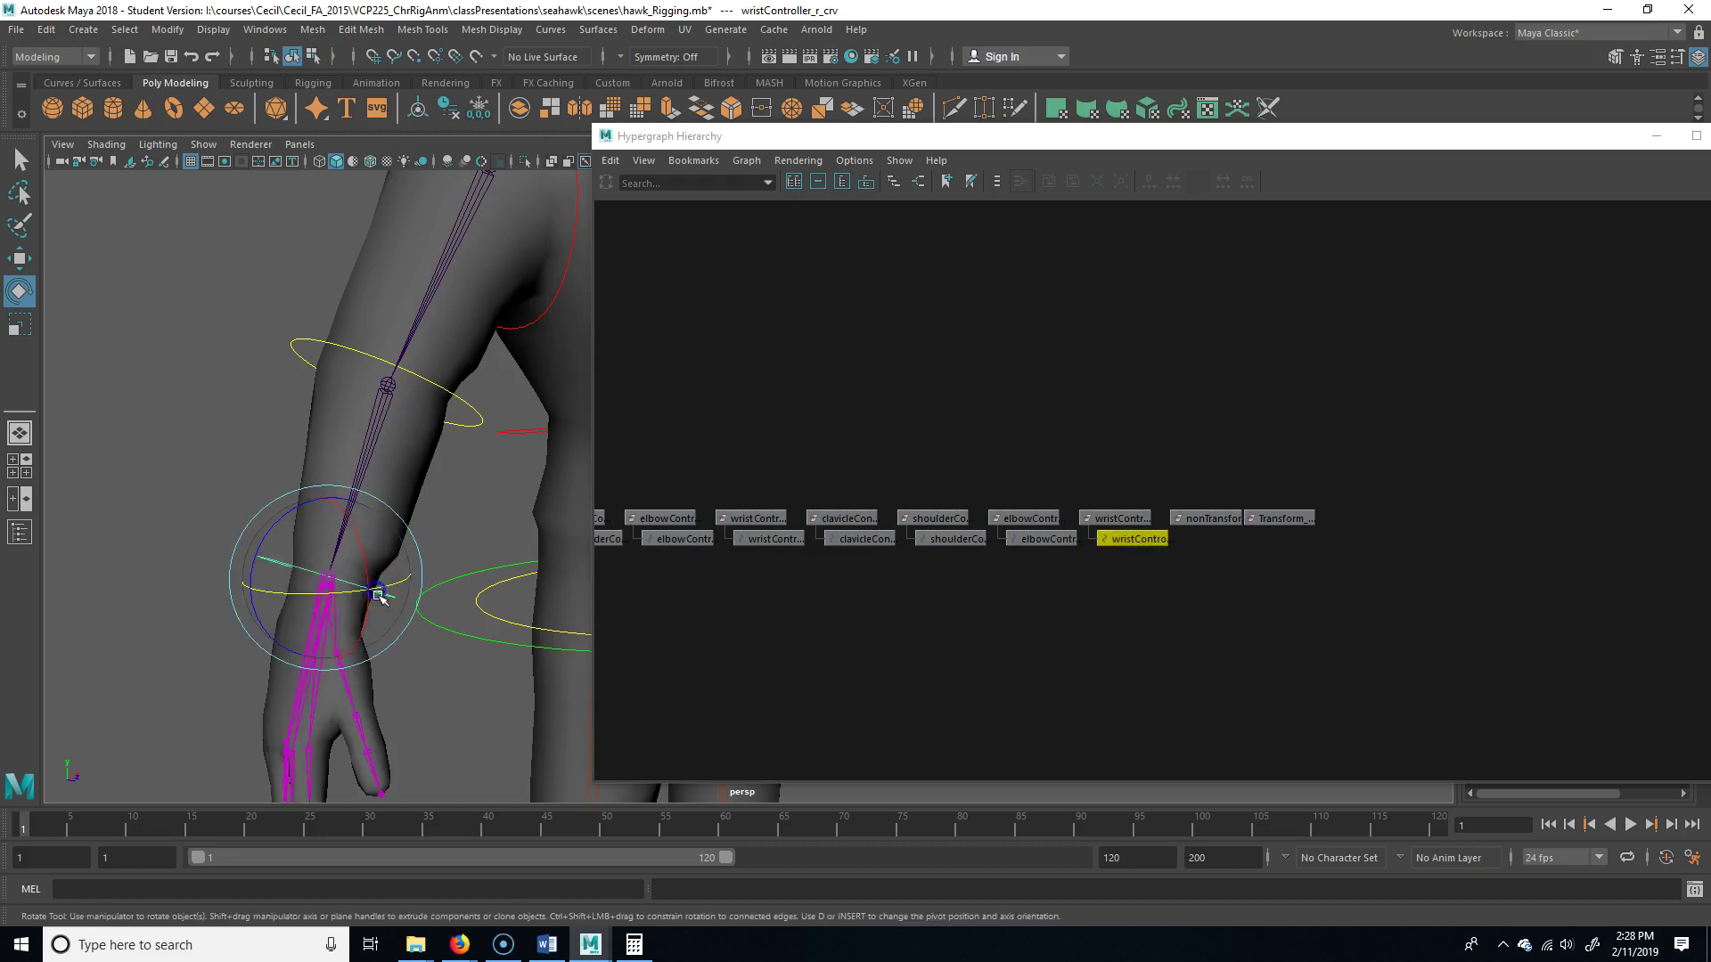
Try parenting the right wrist controller curve directly under the right elbow controller curve, check its channels, and undo the parenting
left_click(474, 419, "shift")
key("p")
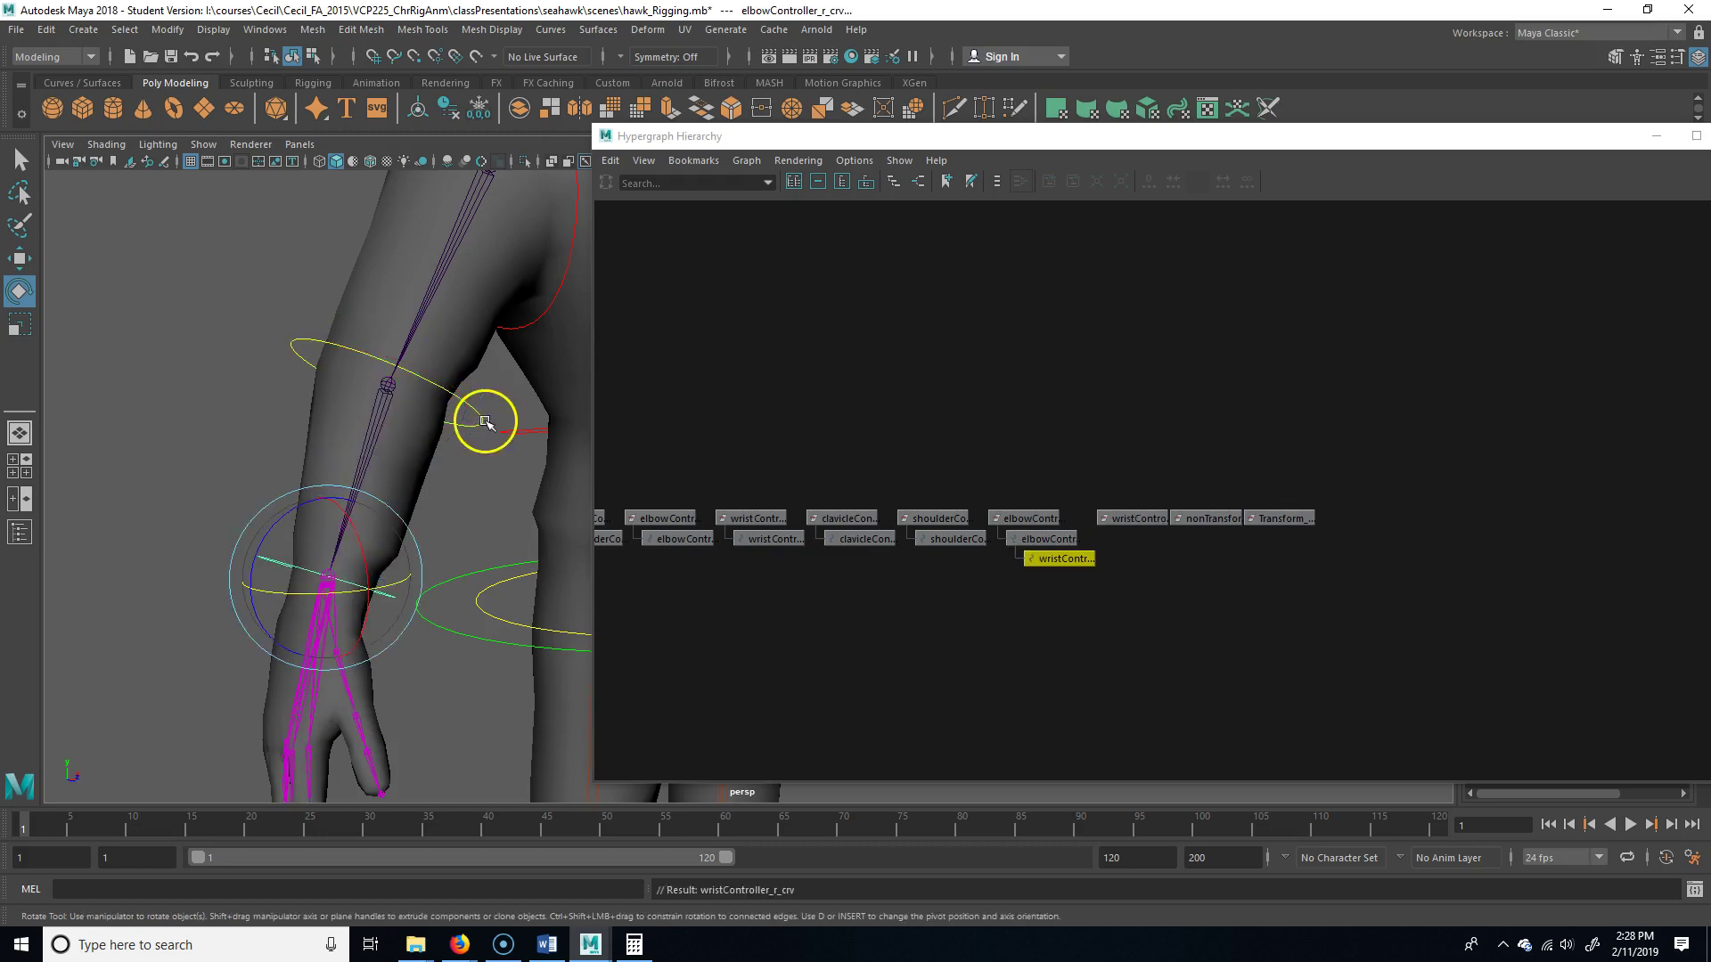
left_click_drag(1292, 139, 935, 468)
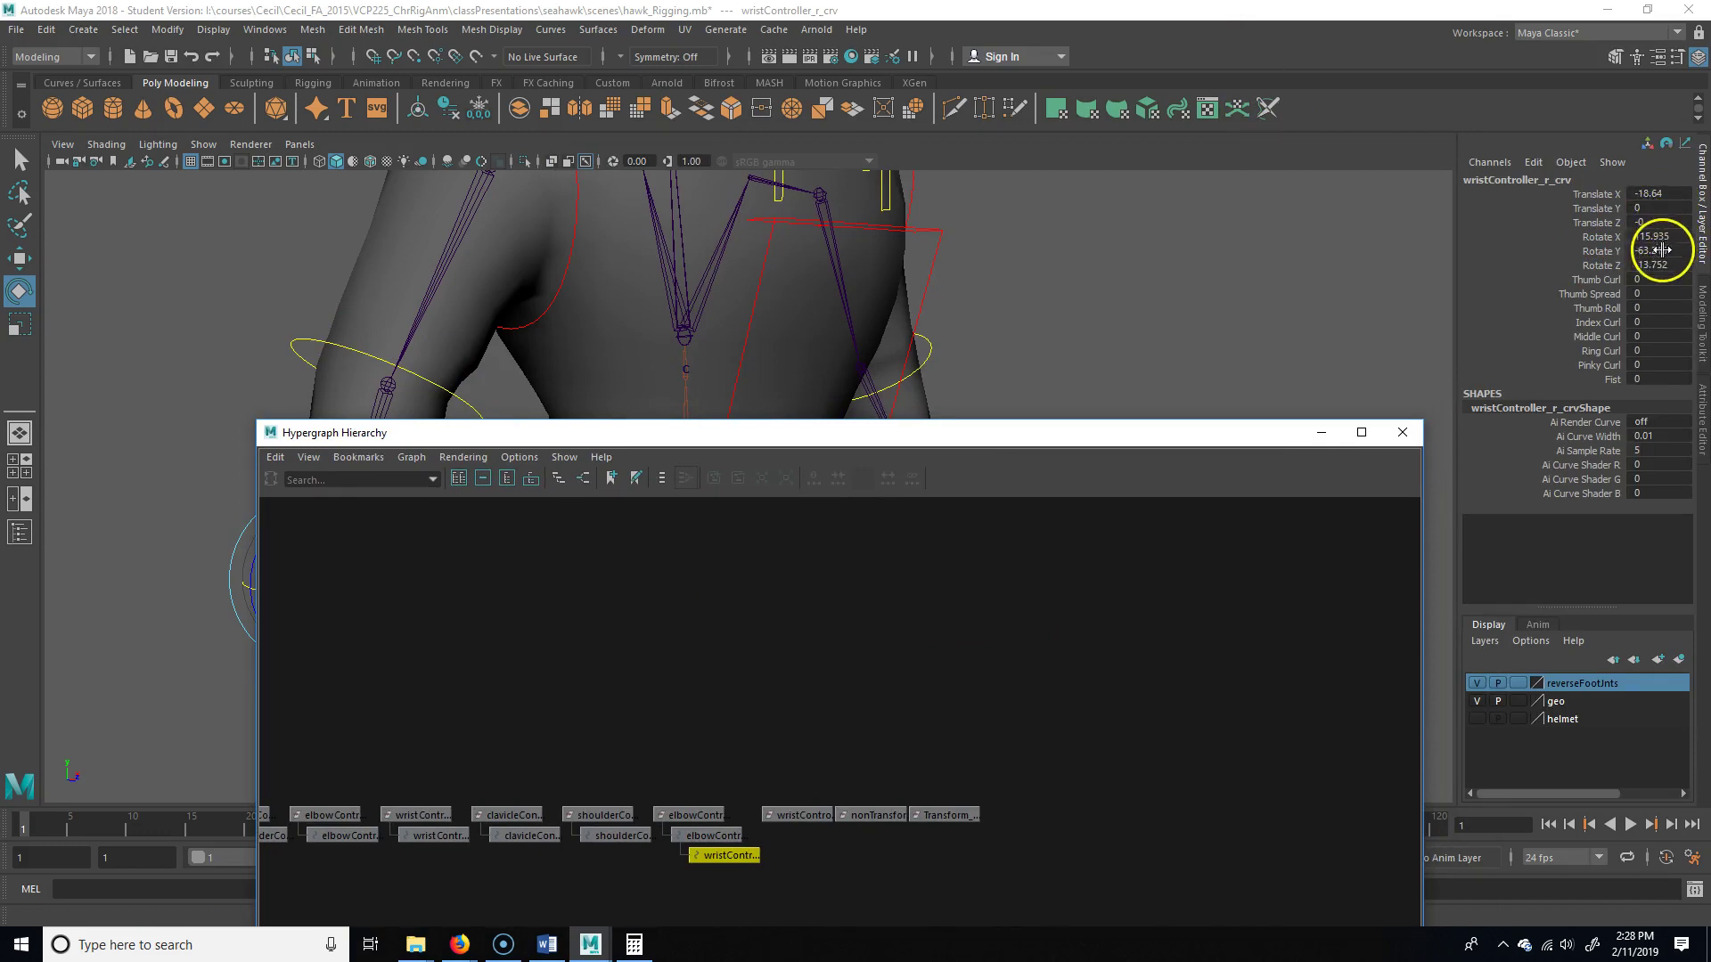
key("ctrl+z")
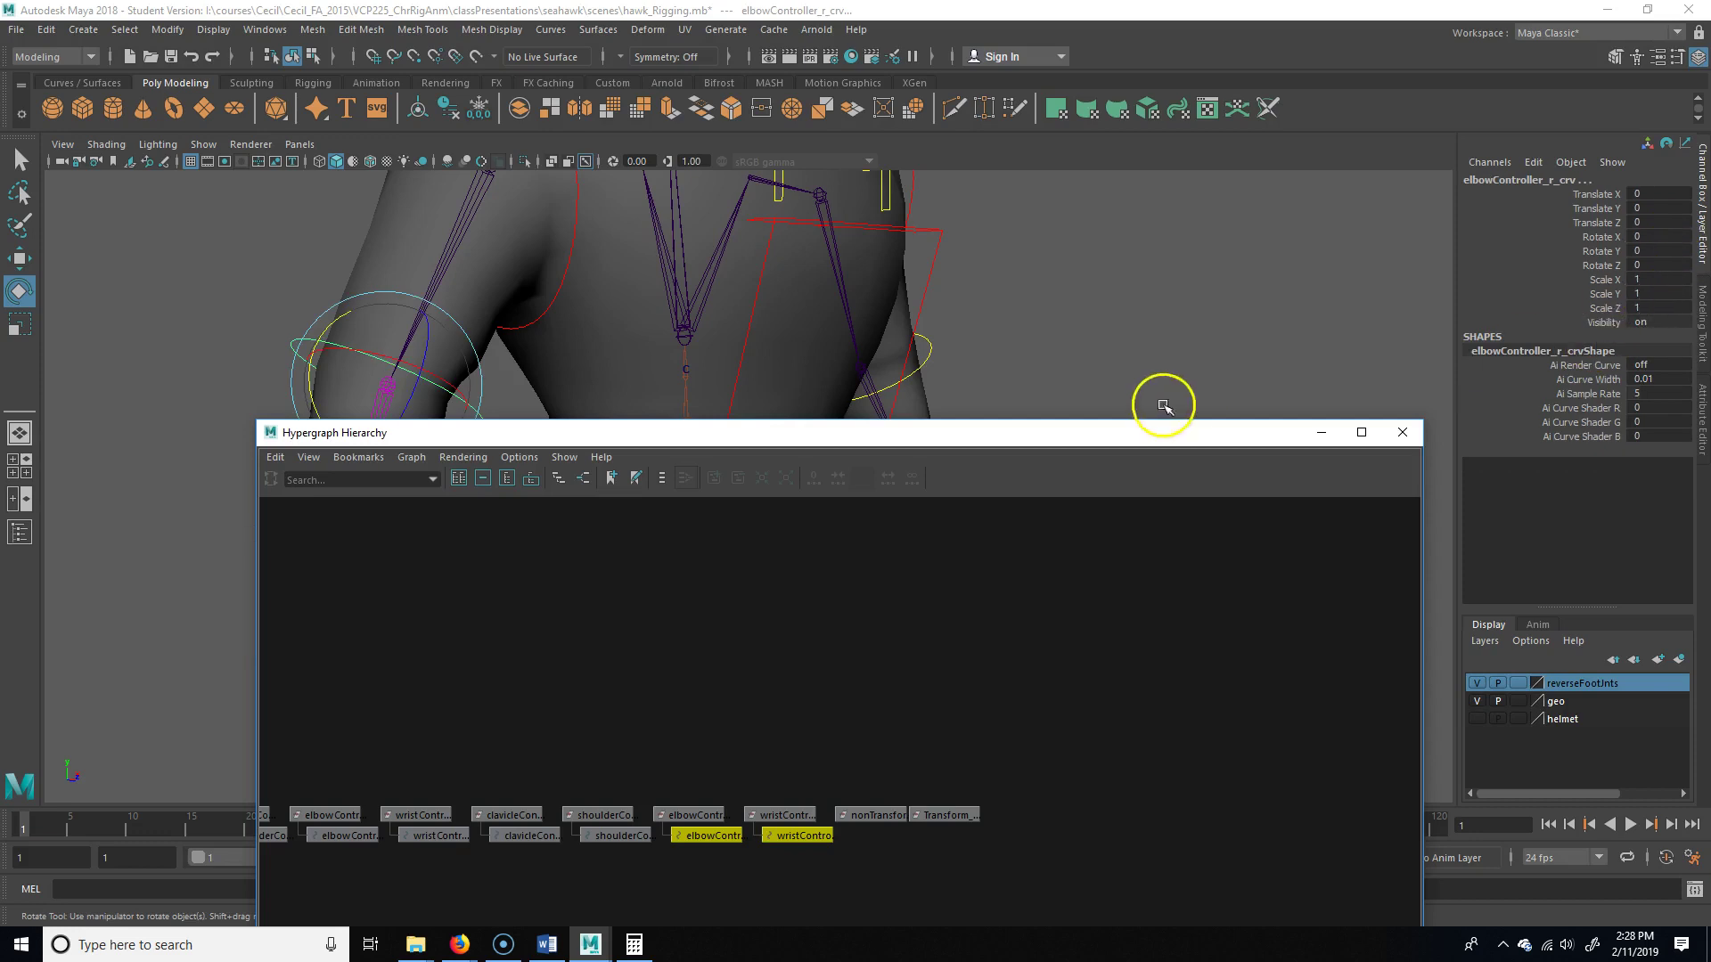
left_click_drag(1131, 432, 1426, 135)
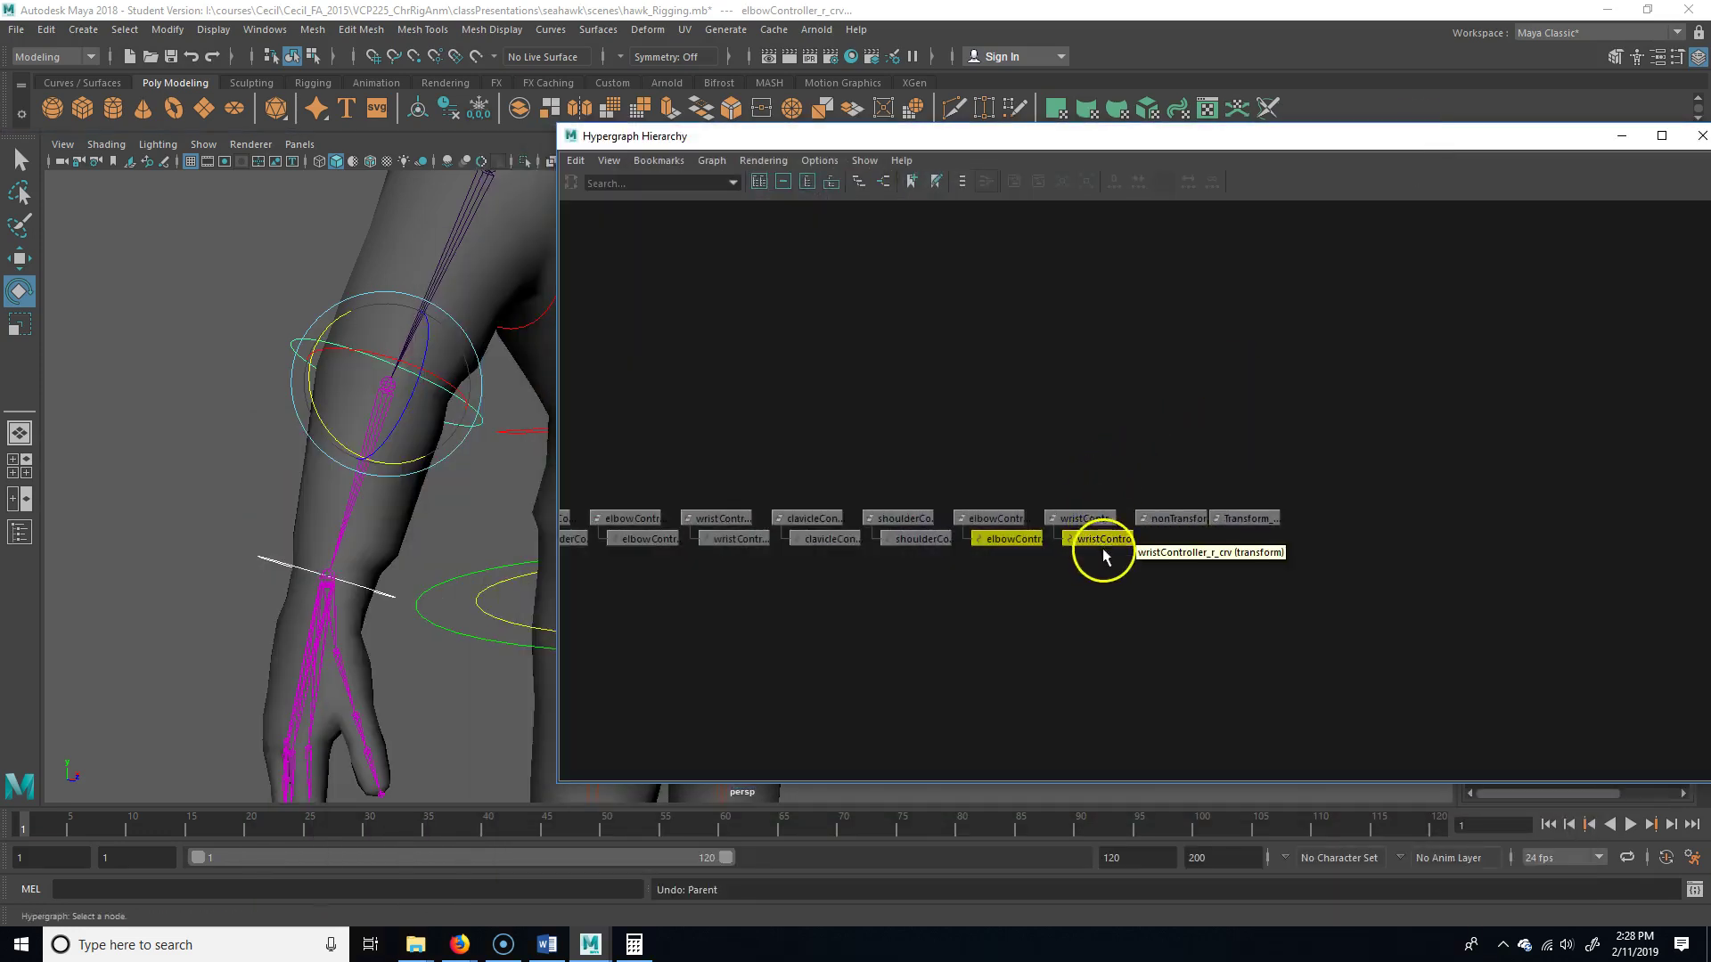
Parent wristController_r_null under elbowController_r_crv, keeping the wrist curve beneath its null
left_click(1101, 539)
left_click(1082, 520)
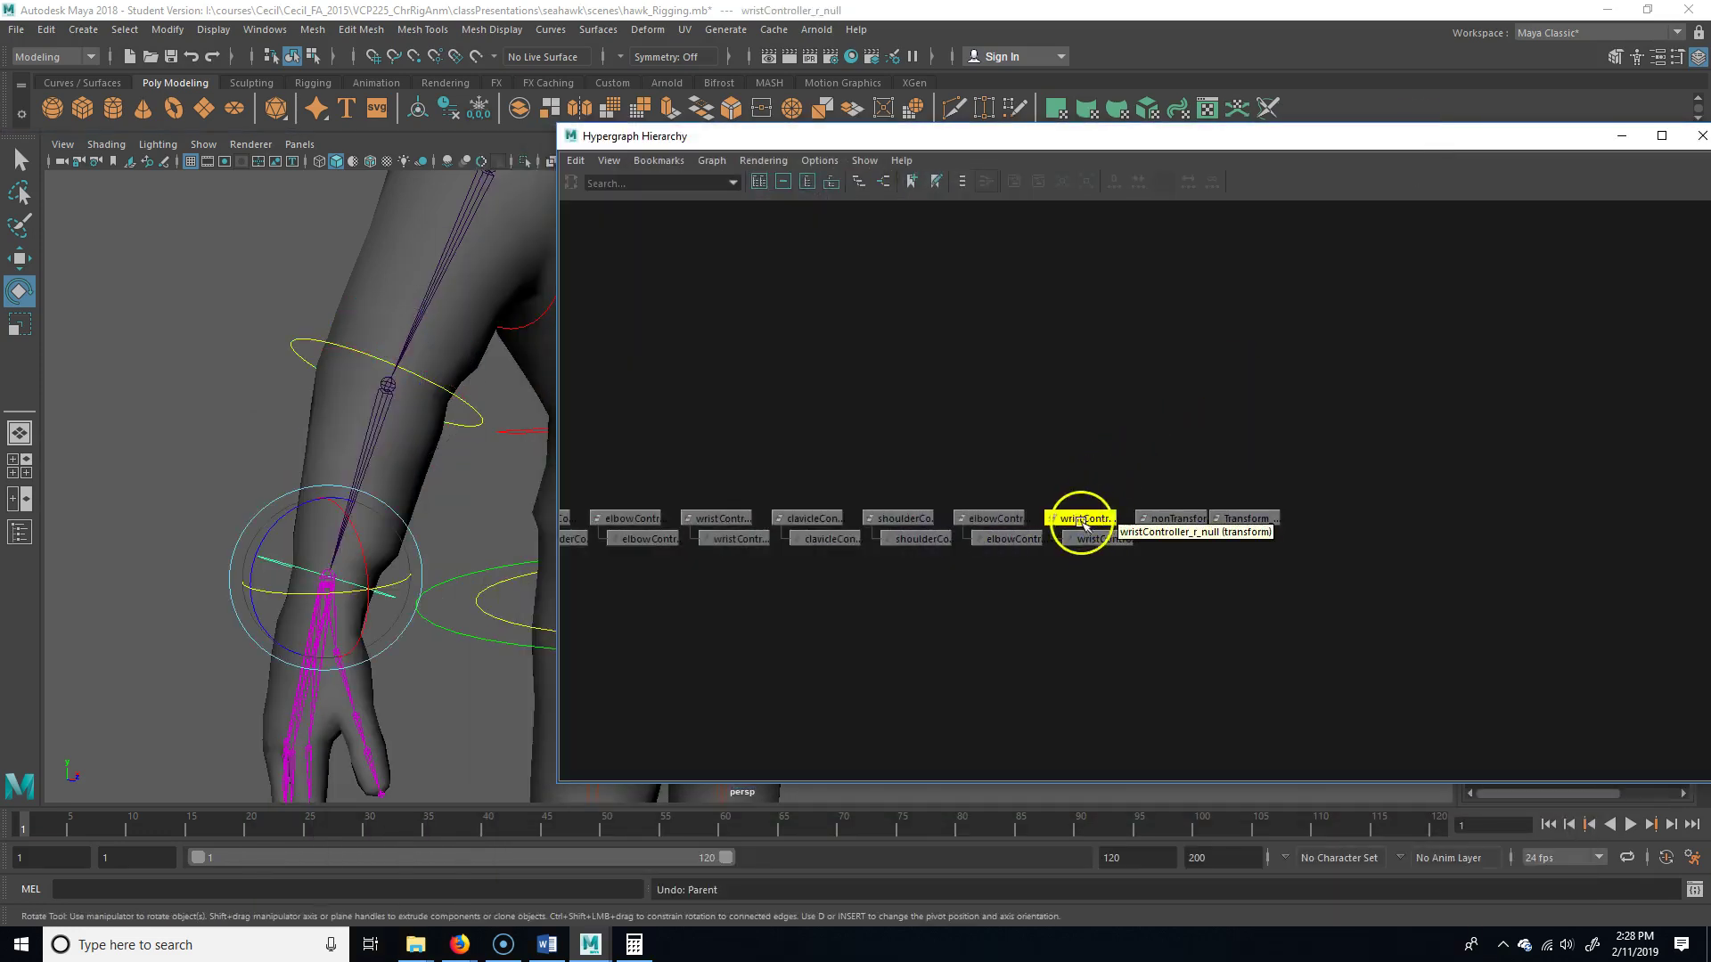
left_click(1095, 444)
left_click(1084, 518)
left_click(1012, 540, "shift")
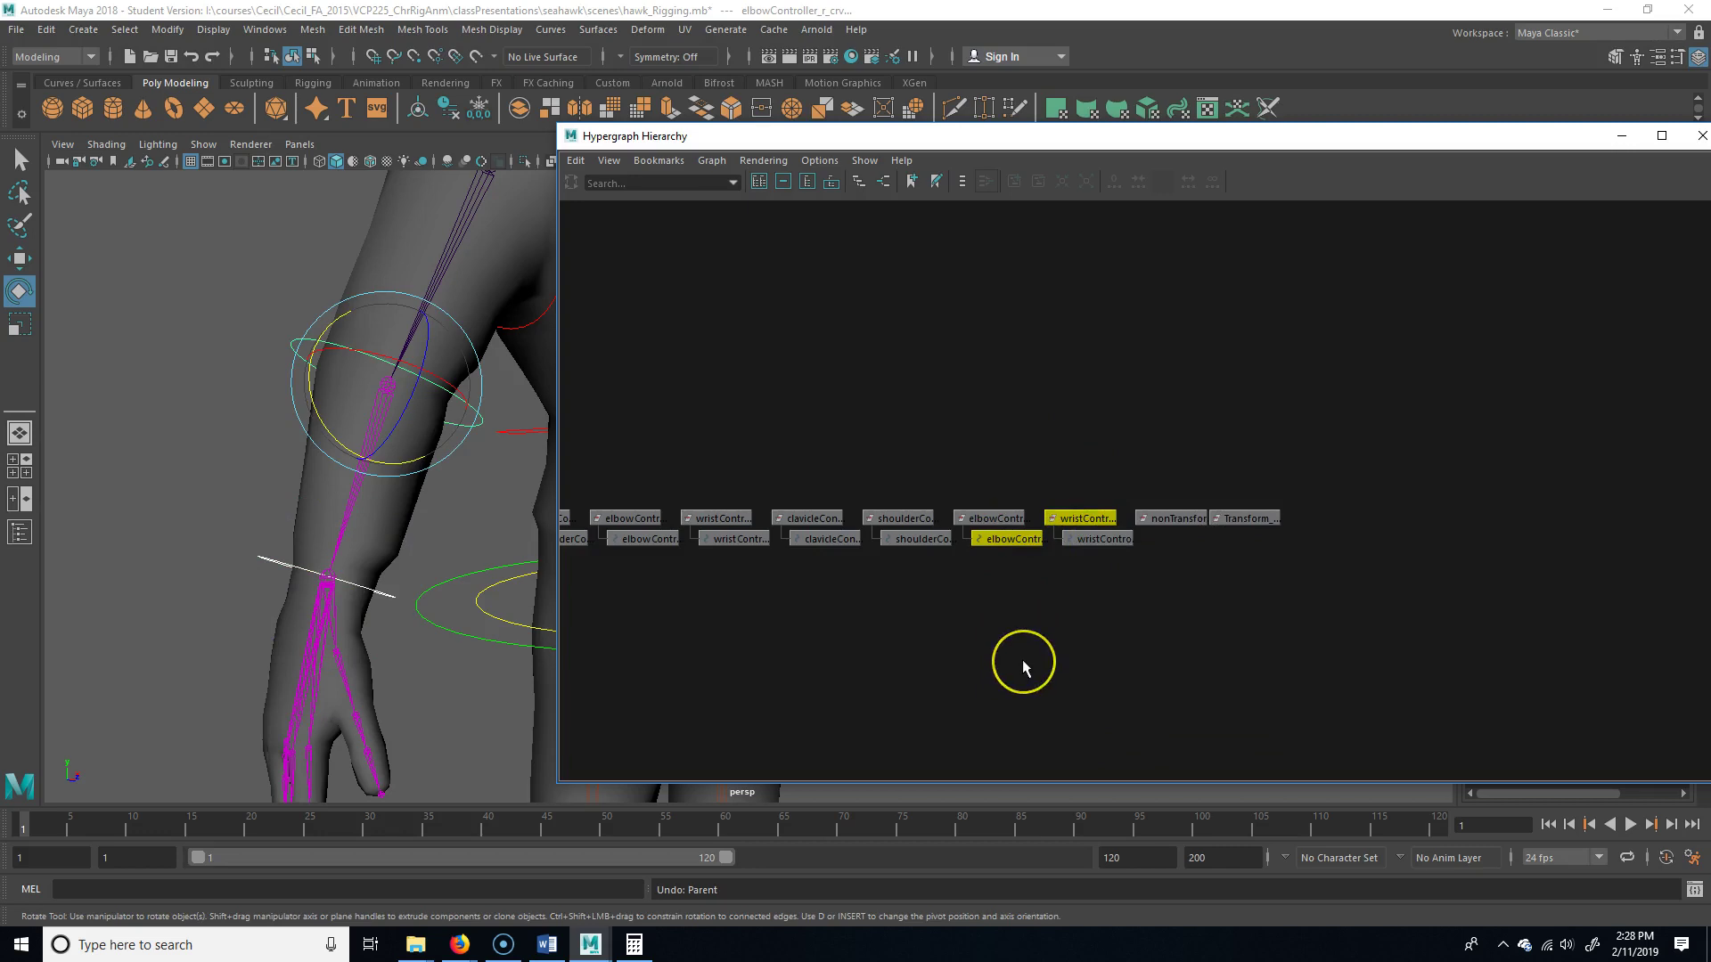
key("p")
Test-rotate the right elbow controller curve to check that the wrist controller follows, and undo the rotation
left_click(987, 521)
left_click(1002, 538)
left_click_drag(410, 415, 401, 358)
key("ctrl+z")
mouse_move(907, 606)
middle_mouse_down("alt")
mouse_move(954, 597)
mouse_move(933, 592)
middle_mouse_up("alt")
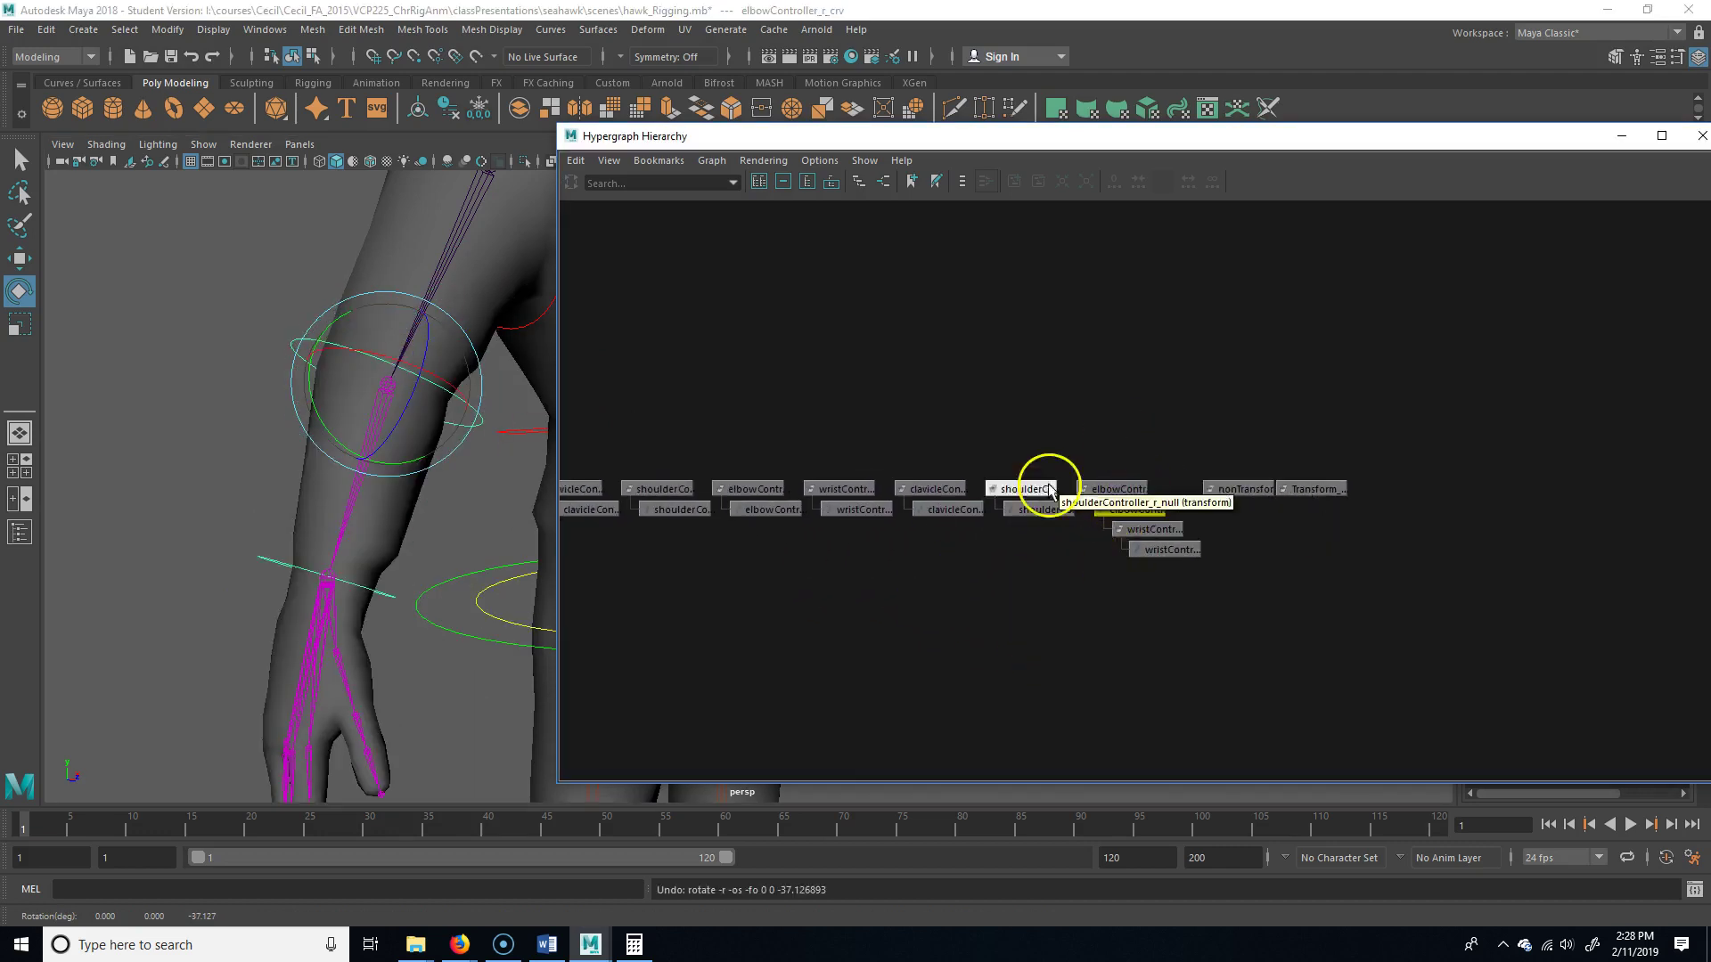
Parent elbowController_r_null under shoulderController_r_crv and shoulderController_r_null under clavicleController_r_crv
left_click(1080, 386)
left_click(1117, 489)
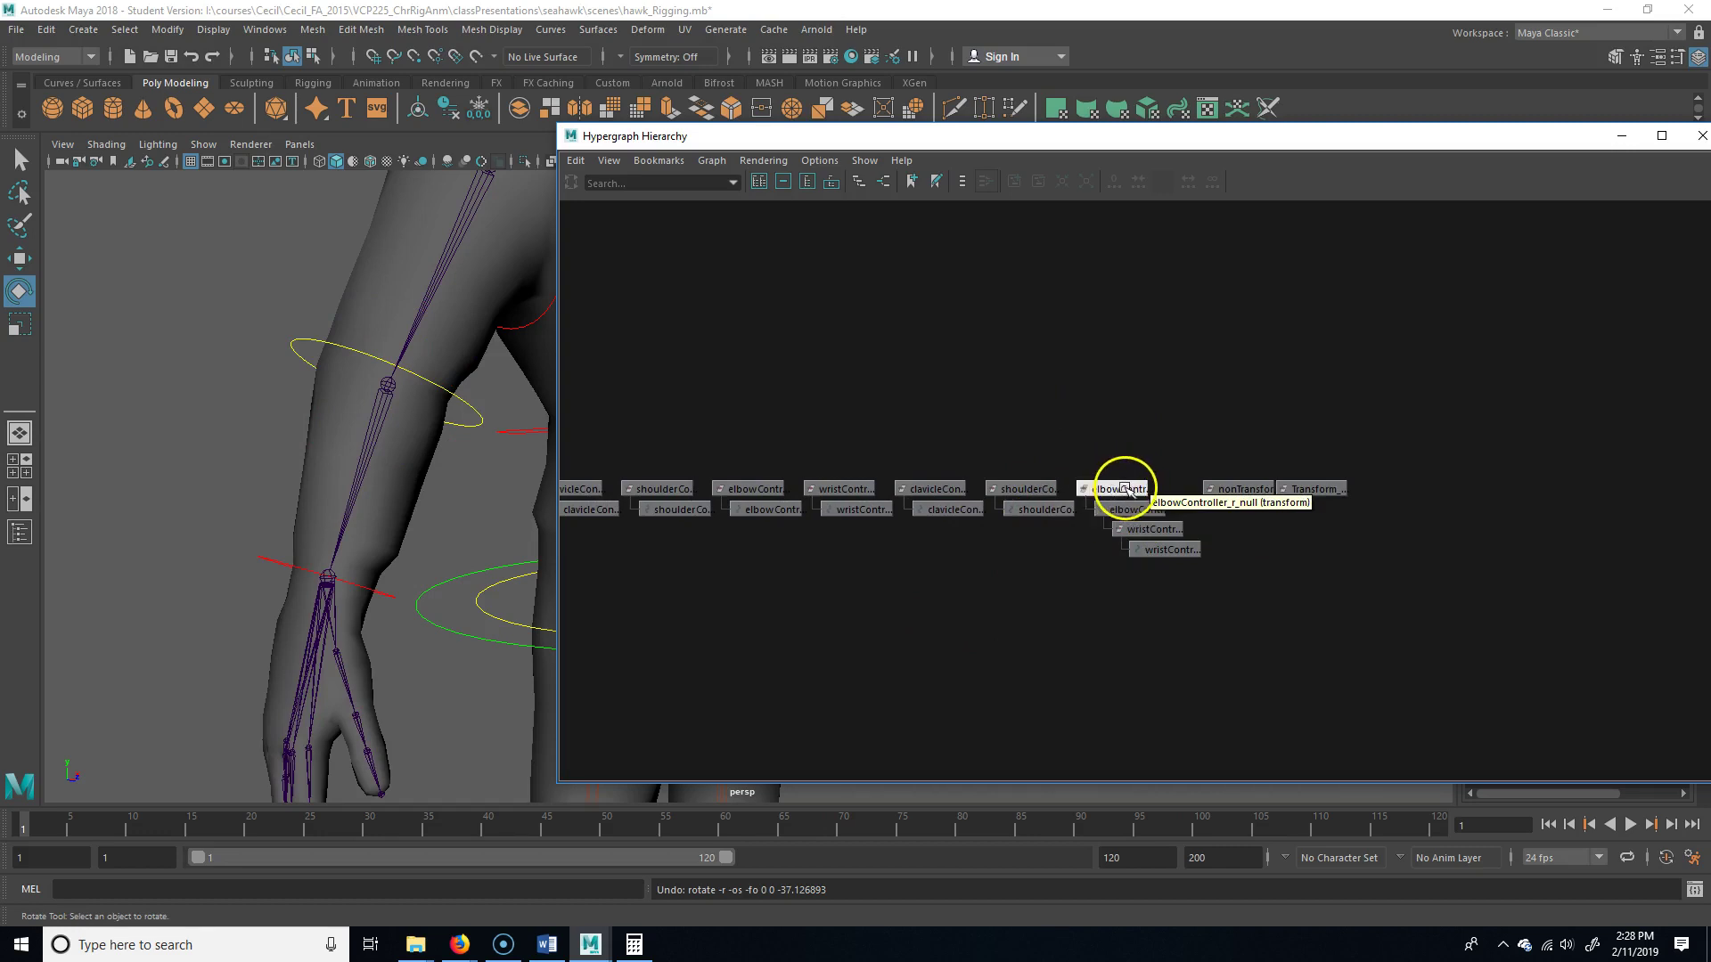
key("w")
middle_click_drag(1125, 490, 1127, 496)
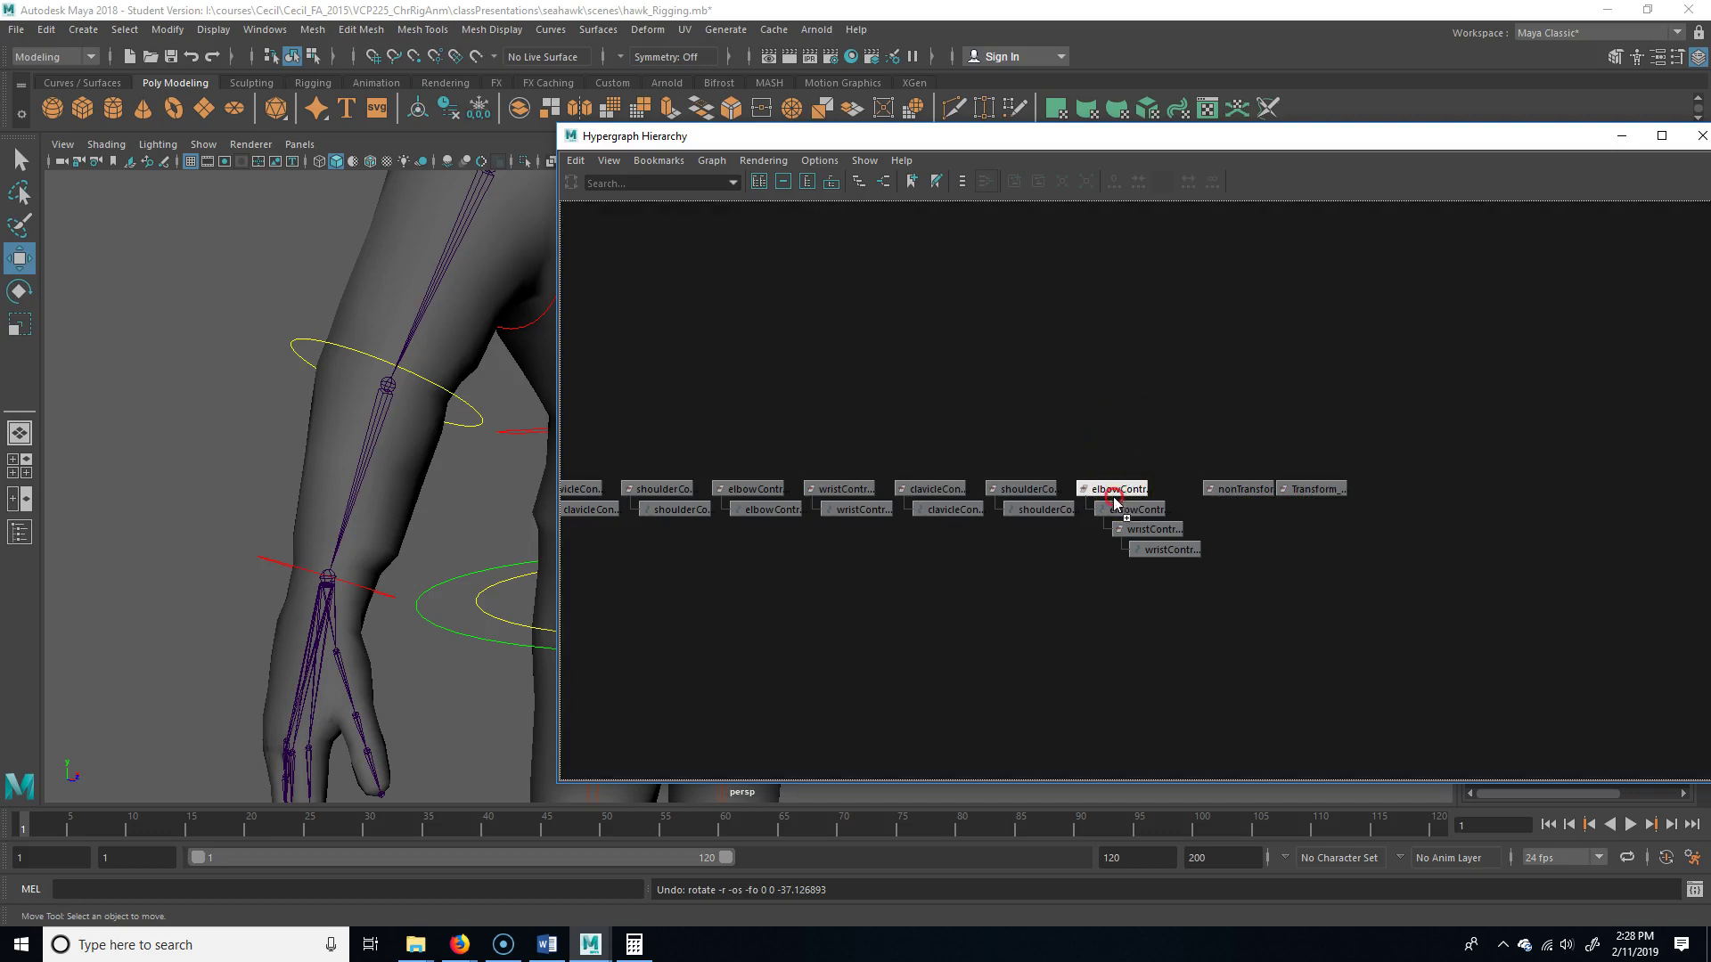
middle_click_drag(1036, 506, 1036, 508)
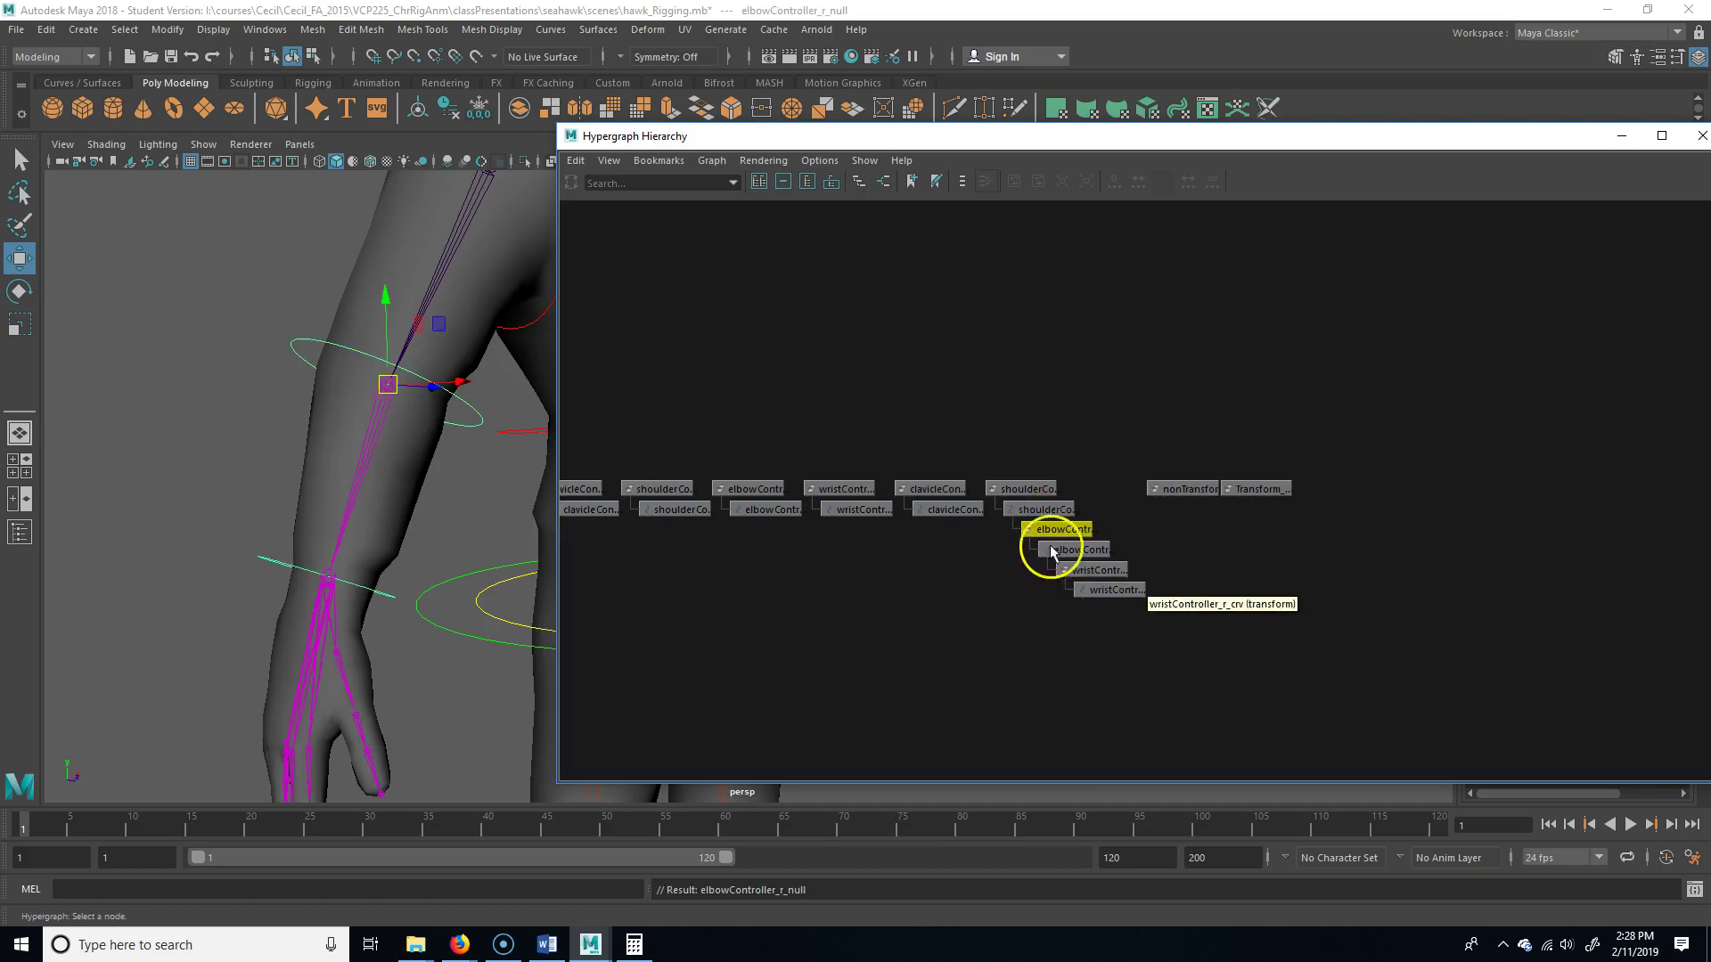
middle_click_drag(930, 614, 1076, 593, "alt")
middle_click_drag(1166, 464, 1099, 496)
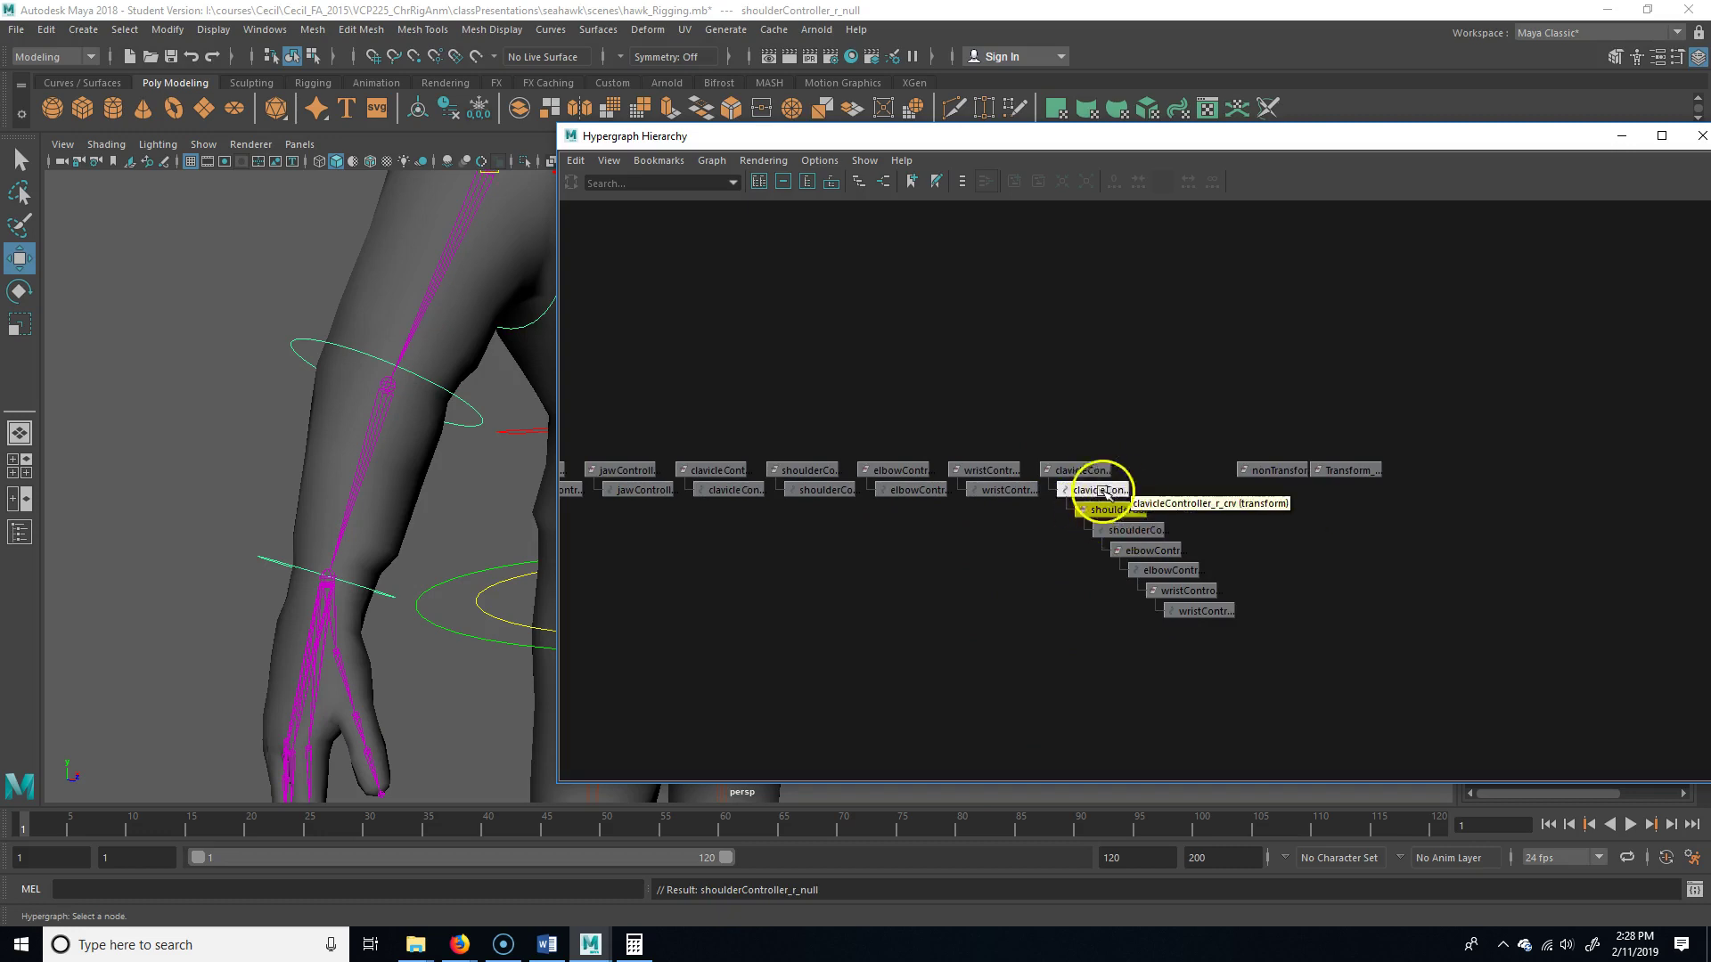
Review the nested right arm chain up close and frame clavicleController_r_null in the viewport
right_click_drag(991, 455, 1427, 506, "alt")
middle_click_drag(1192, 515, 1380, 440, "alt")
left_click(1221, 368)
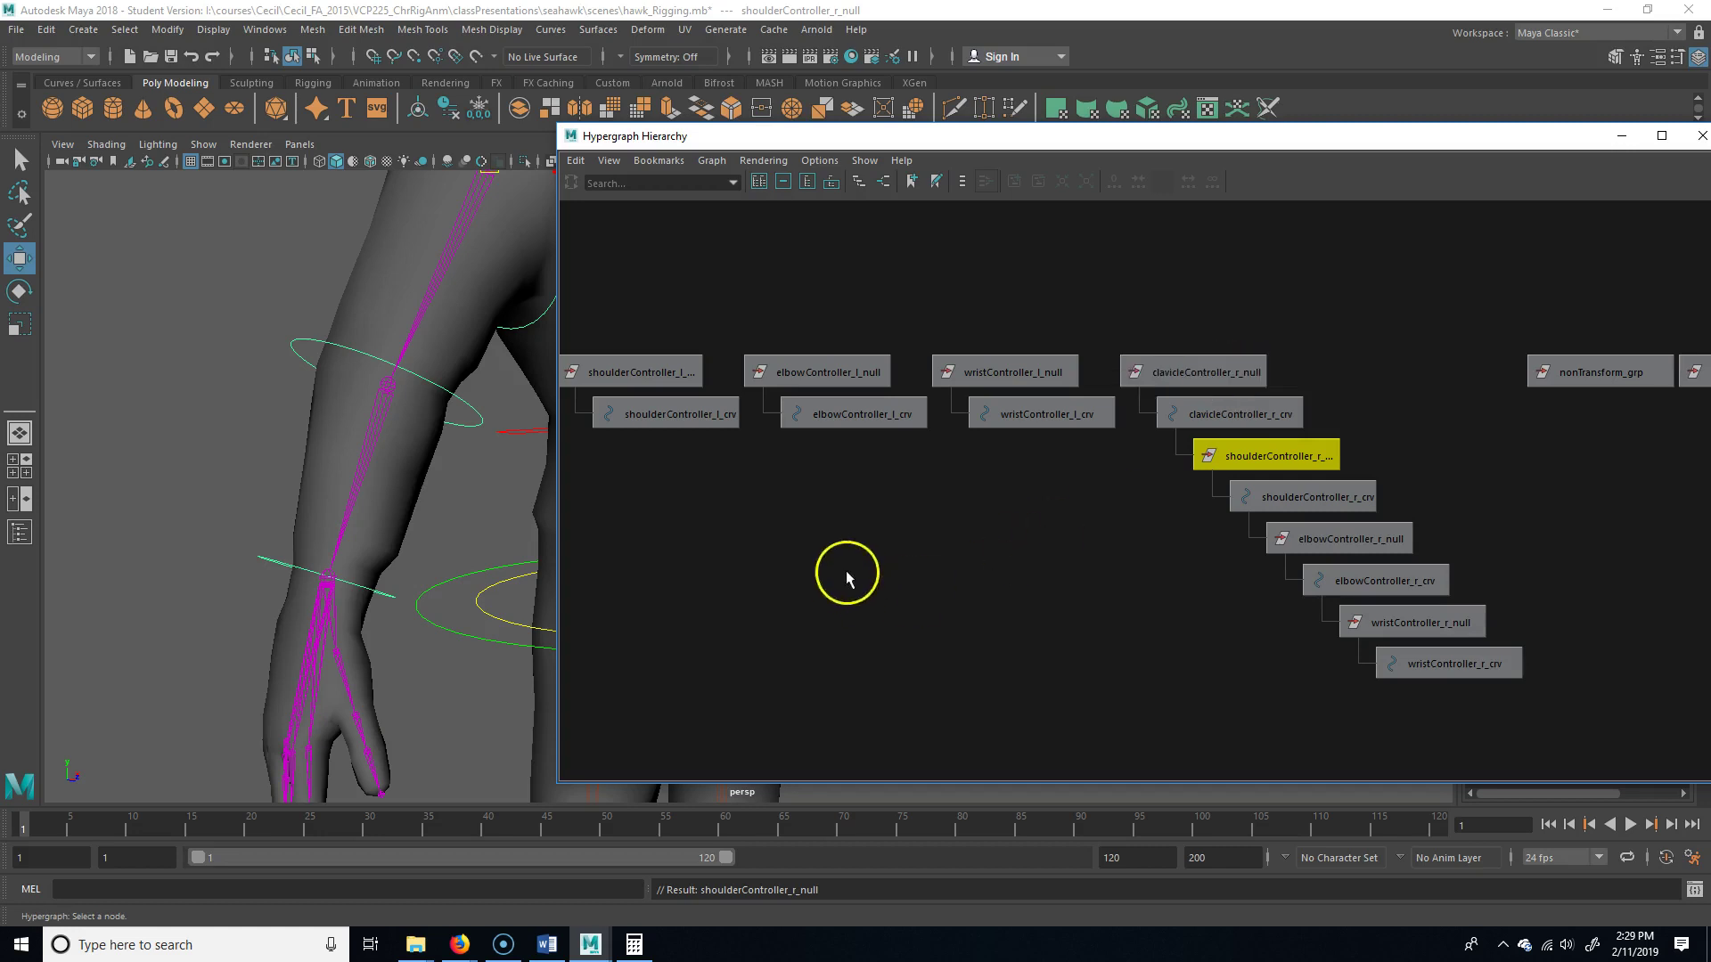
middle_click_drag(839, 581, 1061, 578, "alt")
left_click(1426, 365)
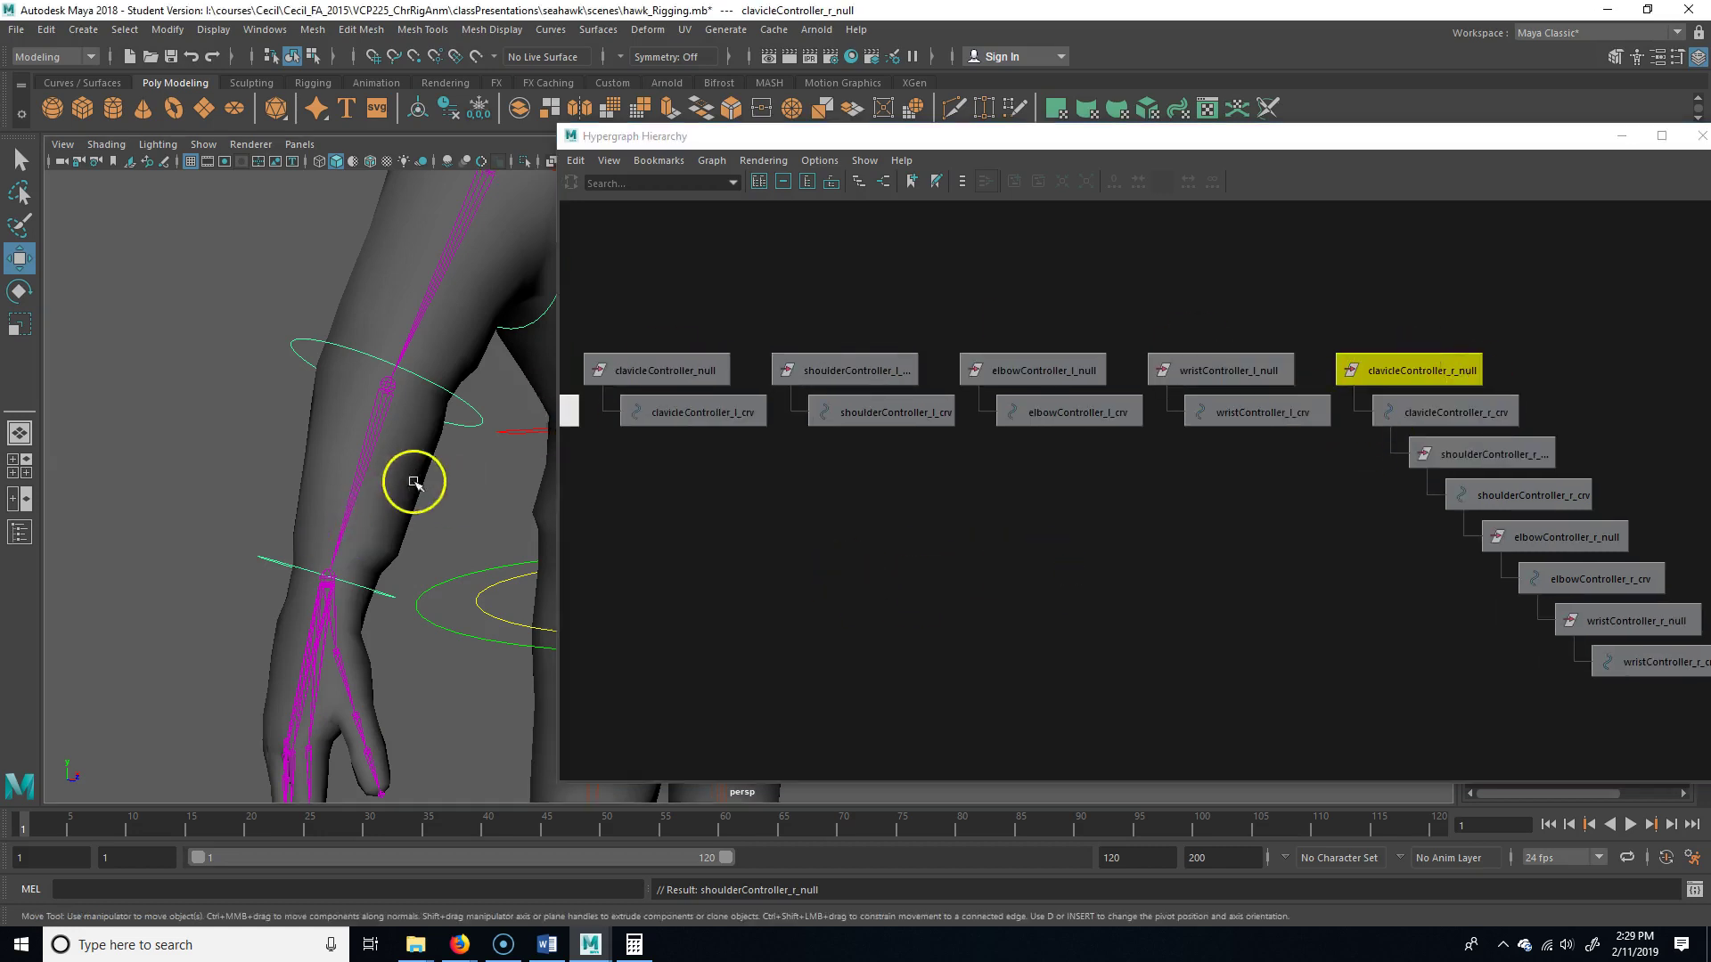
key("f")
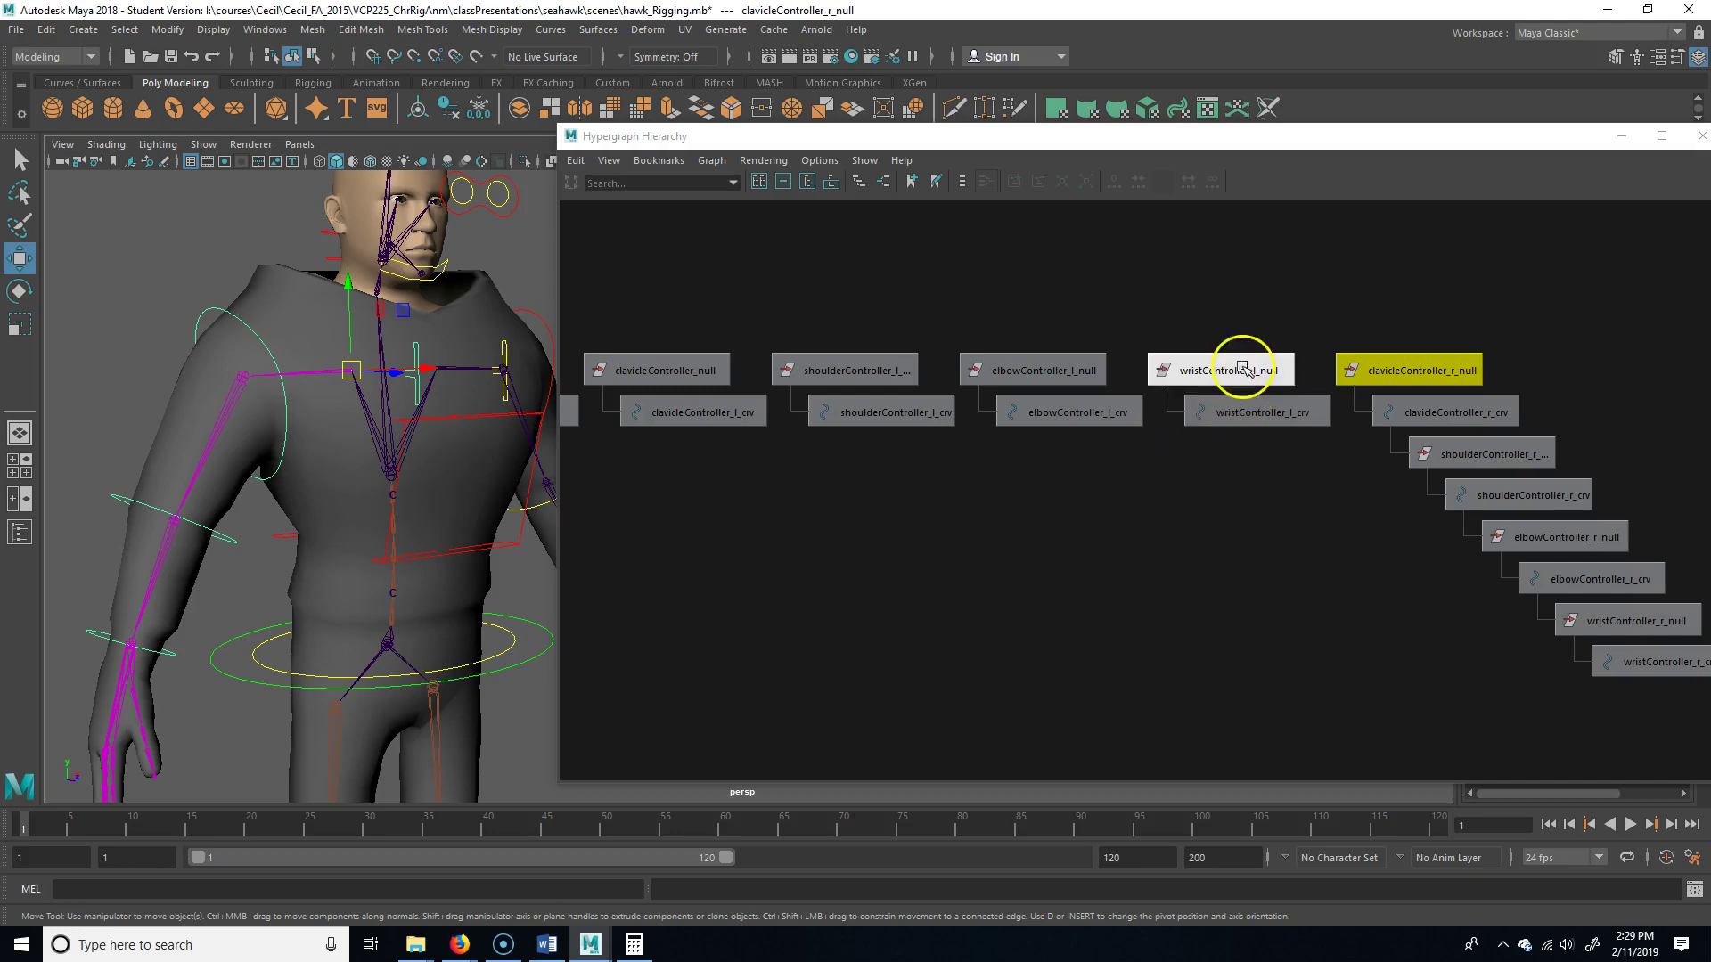
Nest the left arm nulls the same way: wrist under elbow curve, elbow under shoulder curve, and shoulder under clavicle curve
middle_click_drag(1259, 372, 1066, 420)
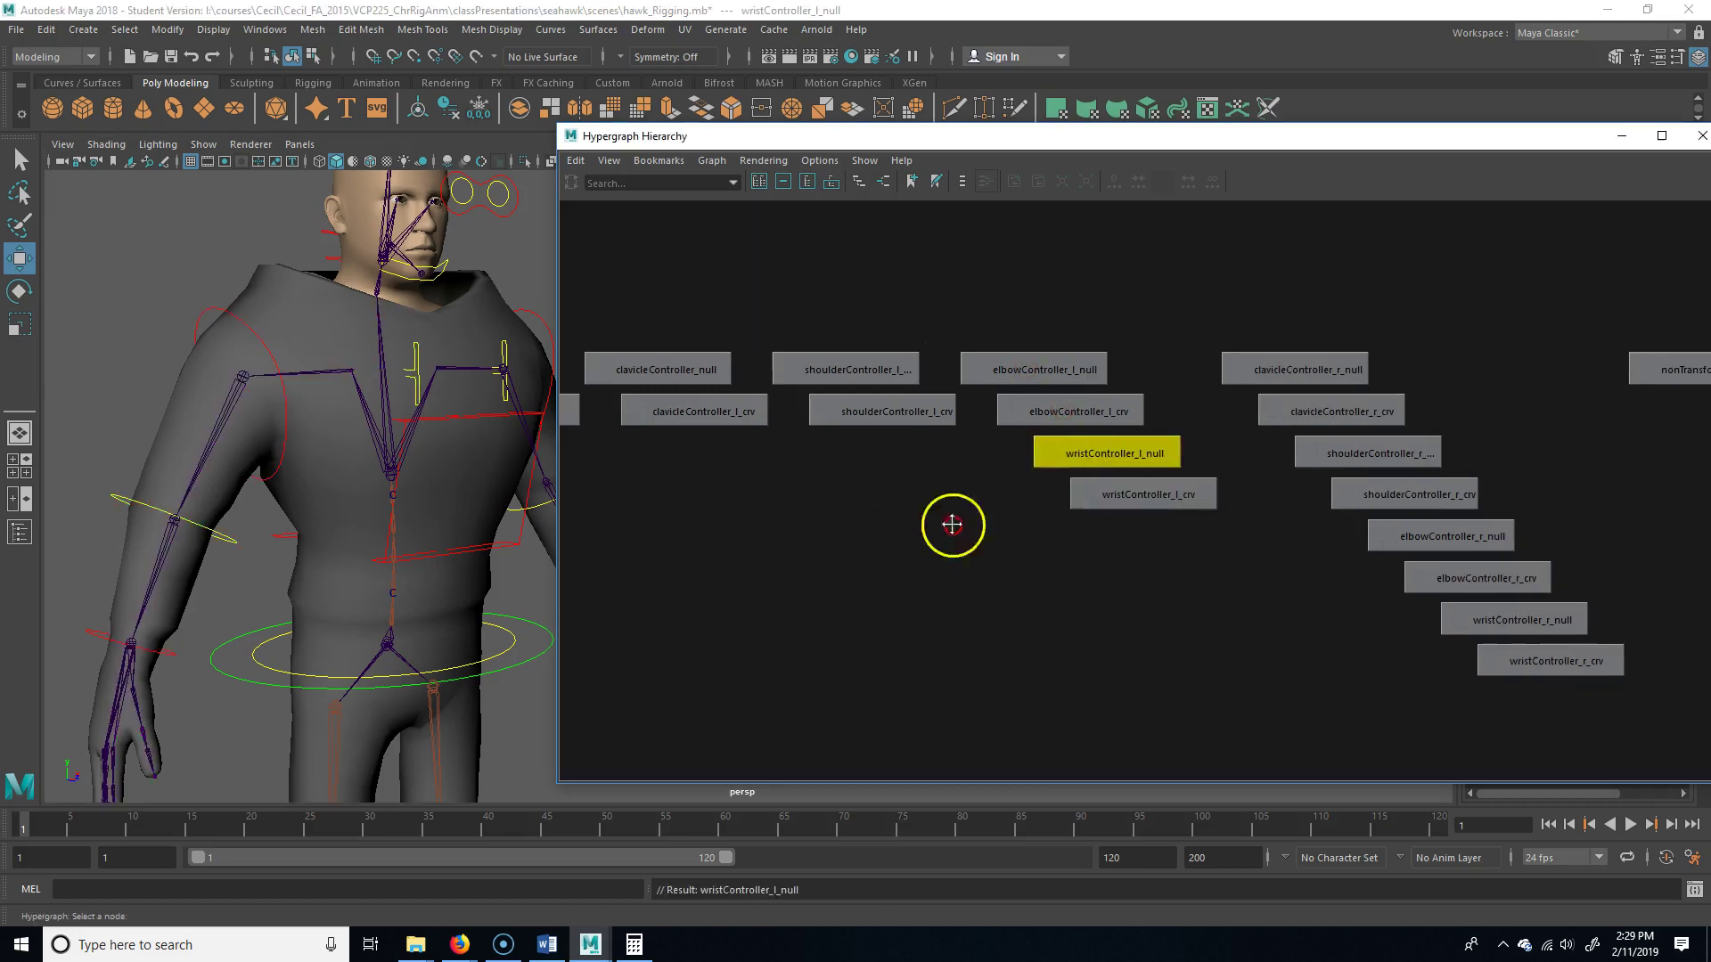
middle_click_drag(1260, 370, 1105, 419)
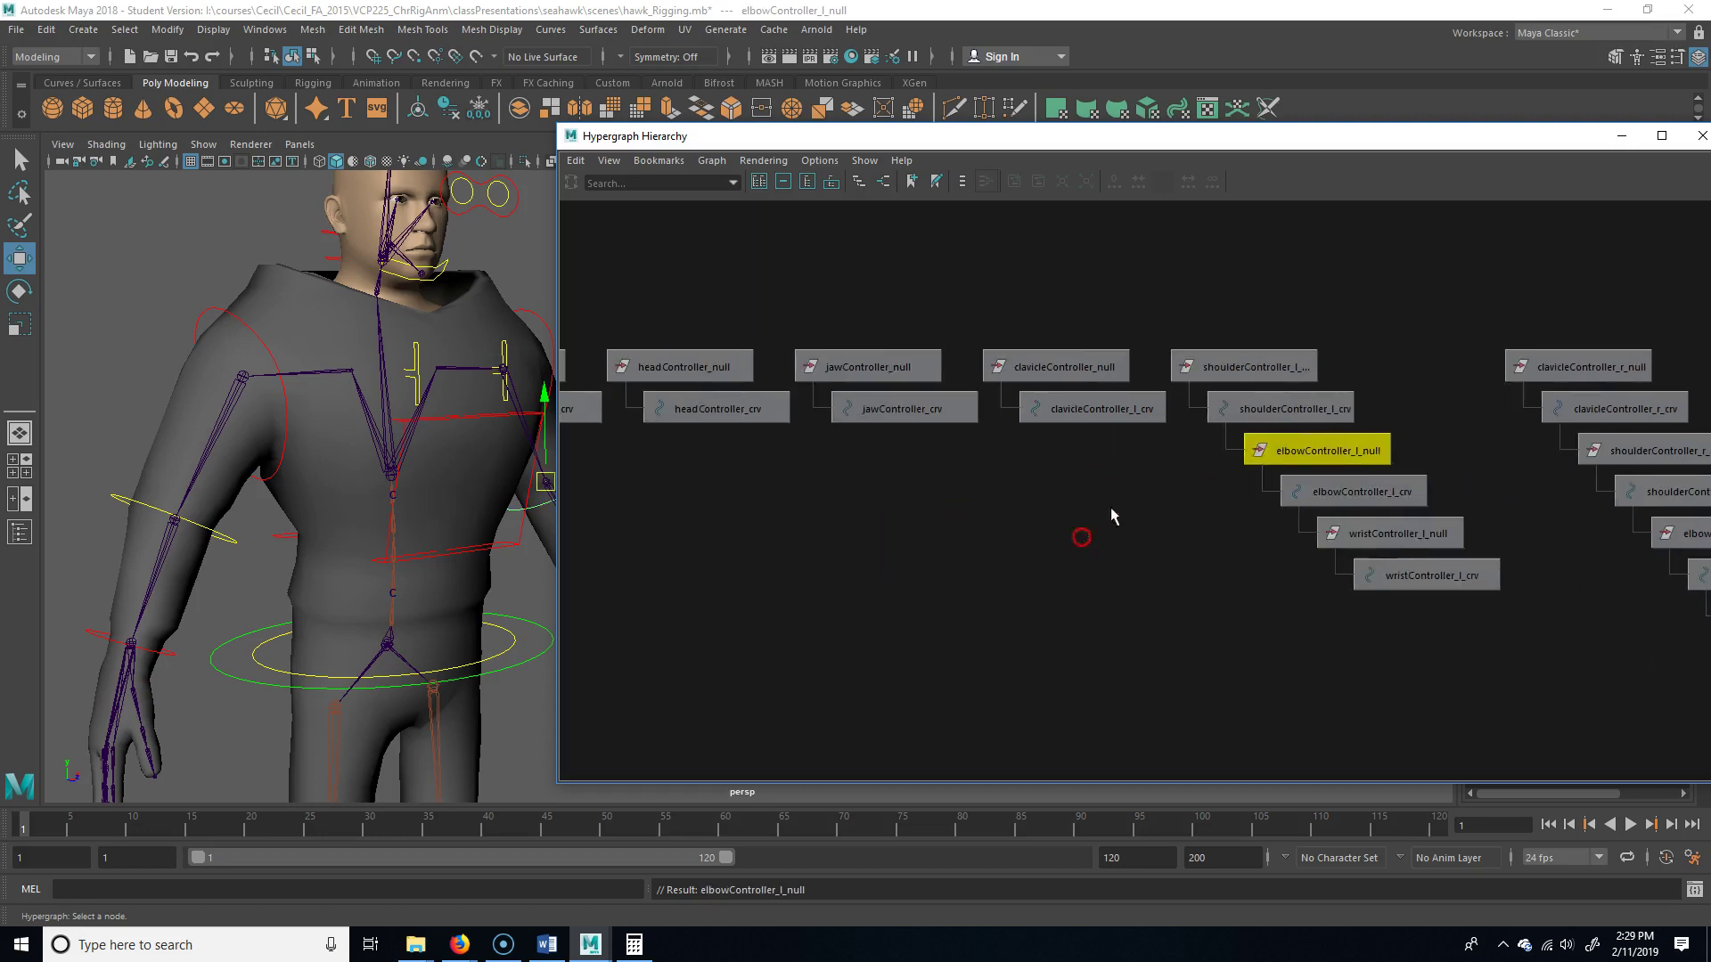
middle_click_drag(1233, 366, 1113, 421)
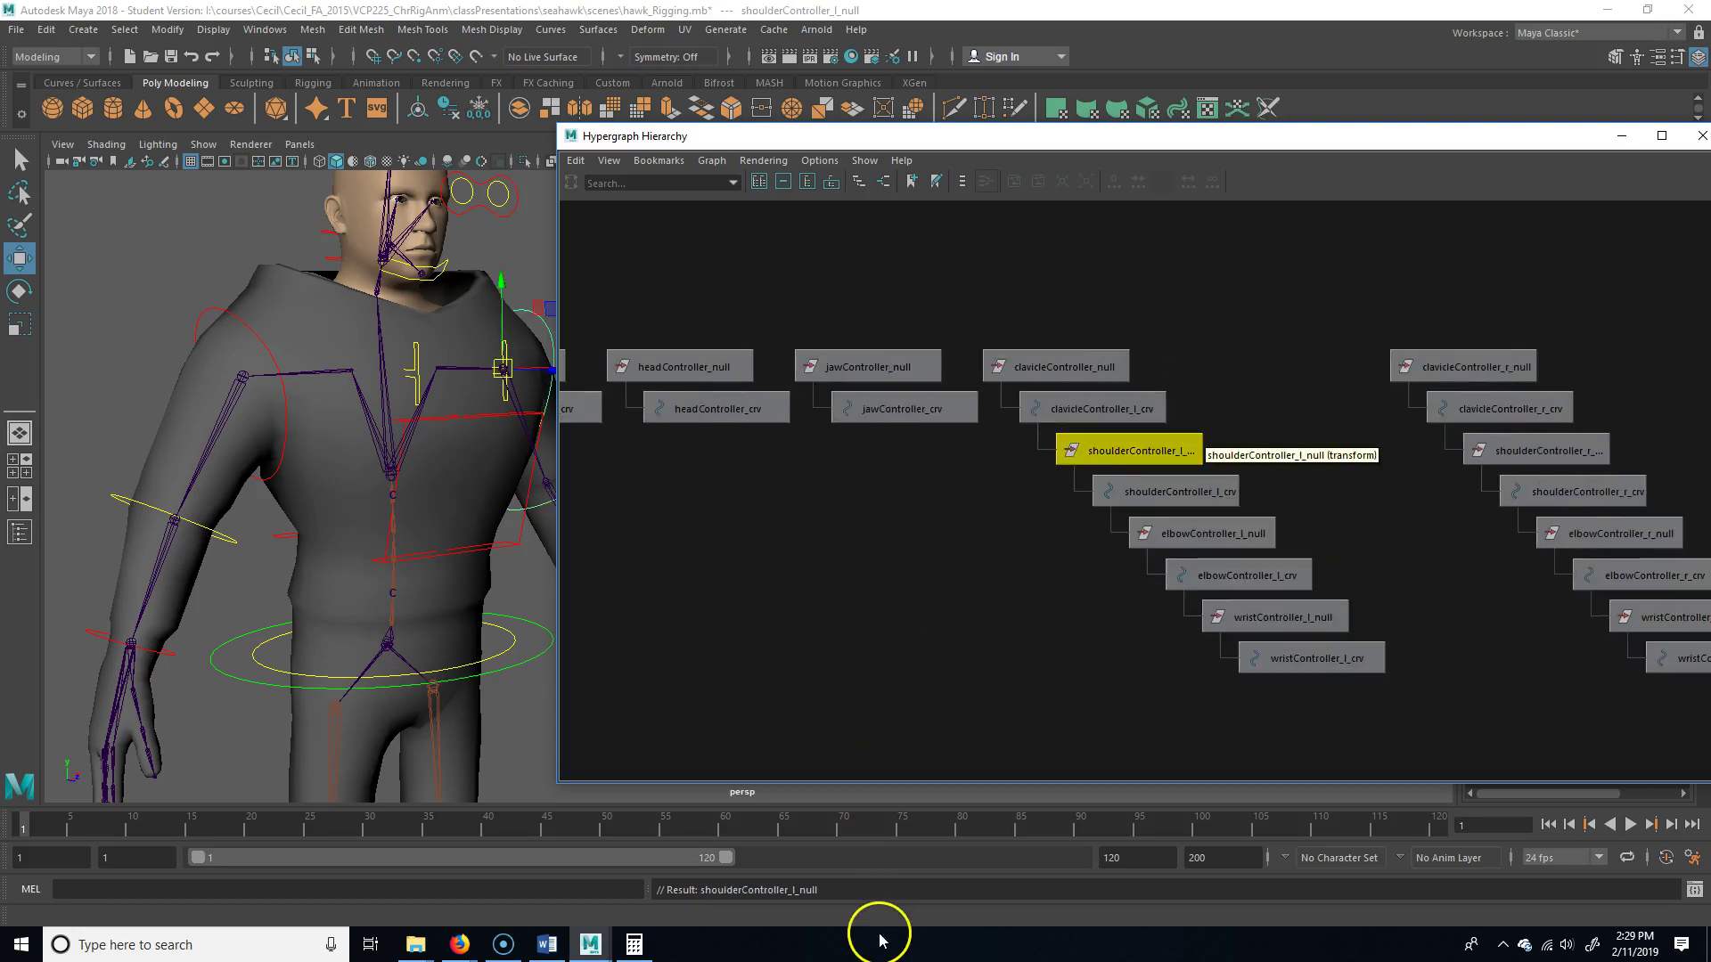
Find the neck controller beside the head controller nodes and parent headController_null under neckController_crv
middle_click_drag(738, 573, 957, 596, "alt")
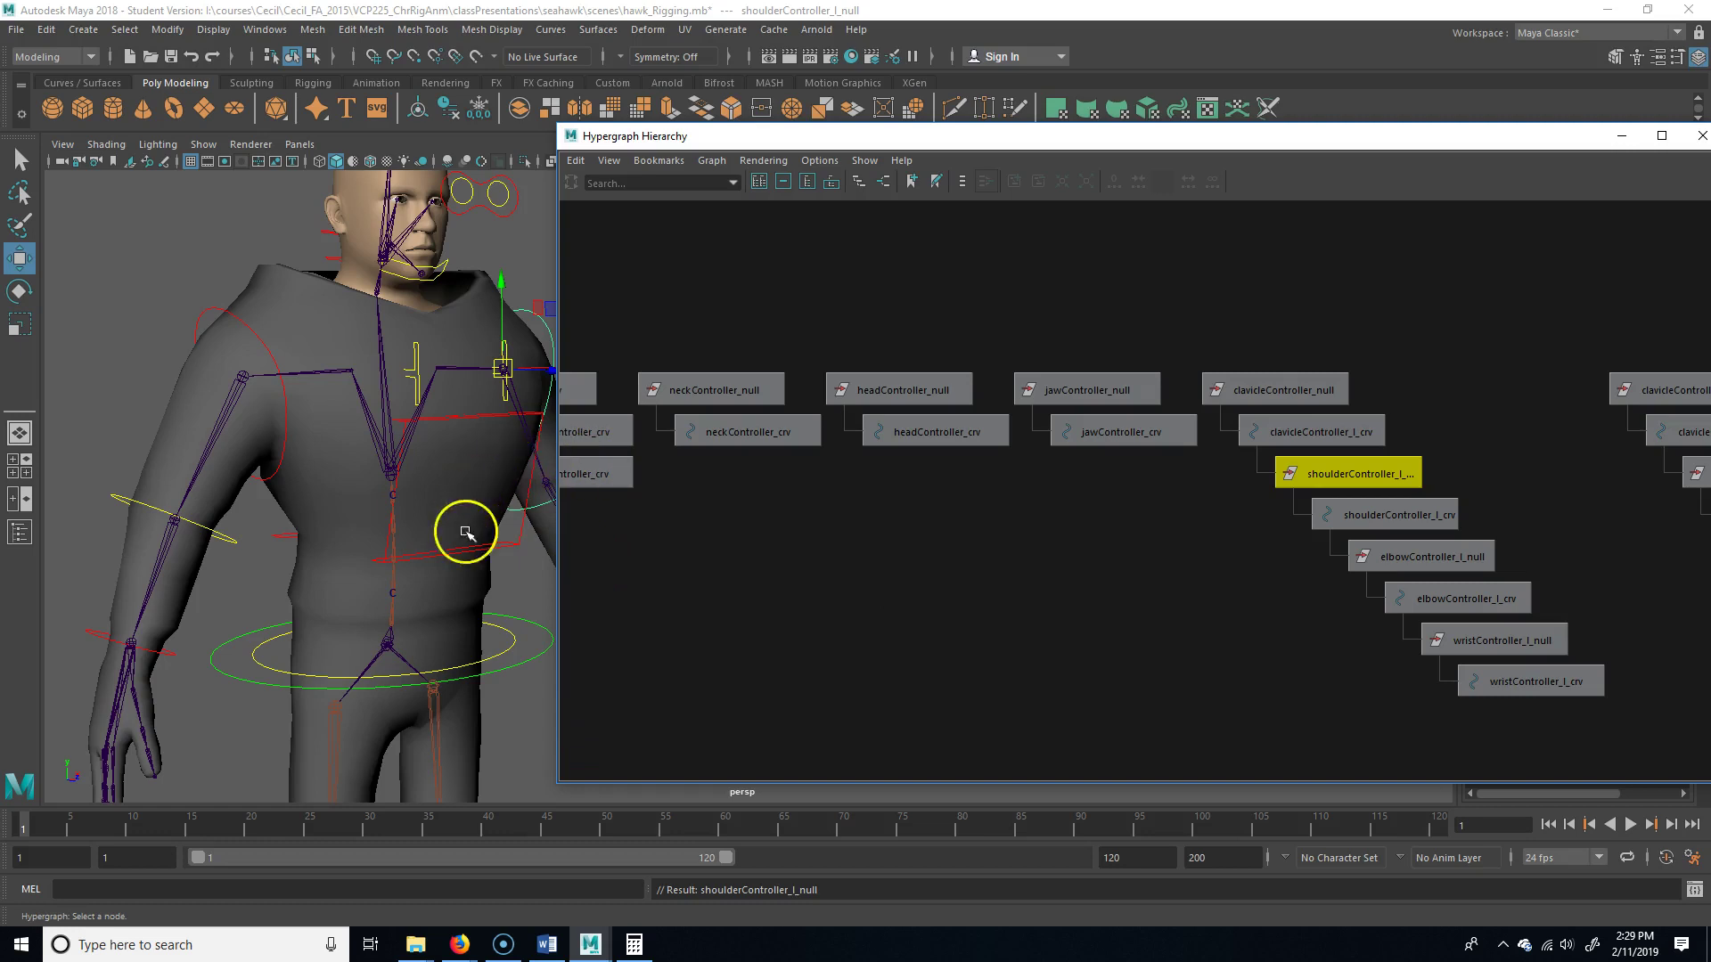
scroll(446, 499, "up", 10)
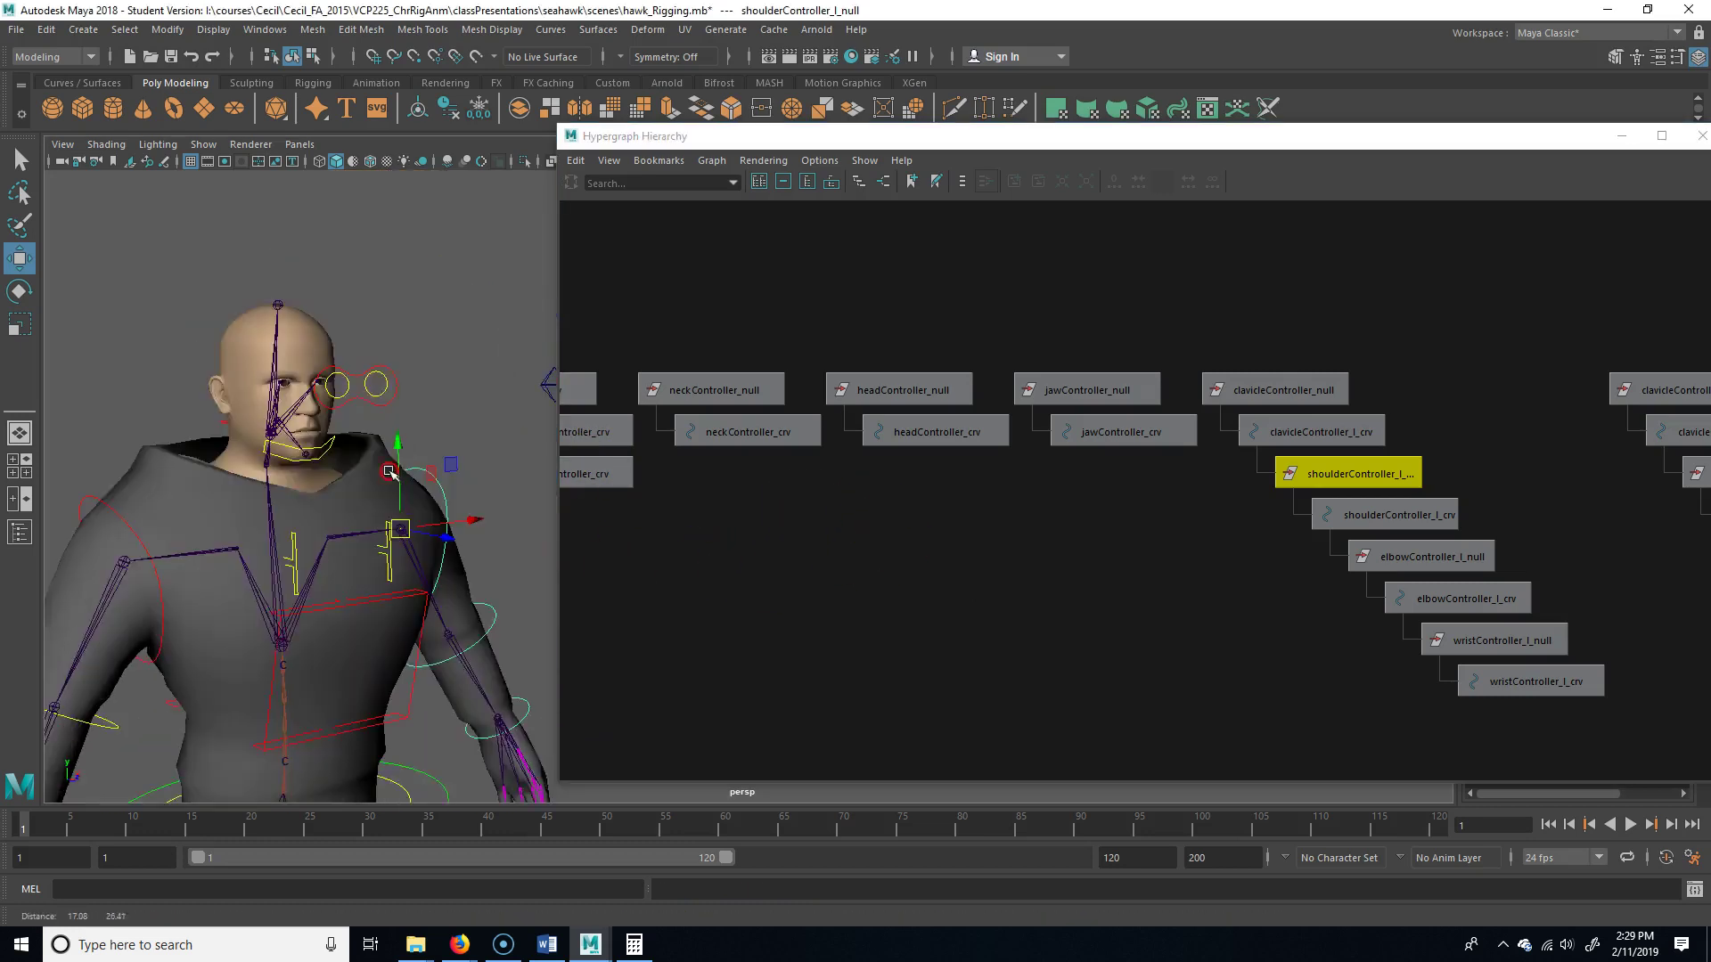
middle_click_drag(454, 524, 371, 551, "alt")
scroll(353, 537, "up", 3)
left_click(291, 486)
key("f")
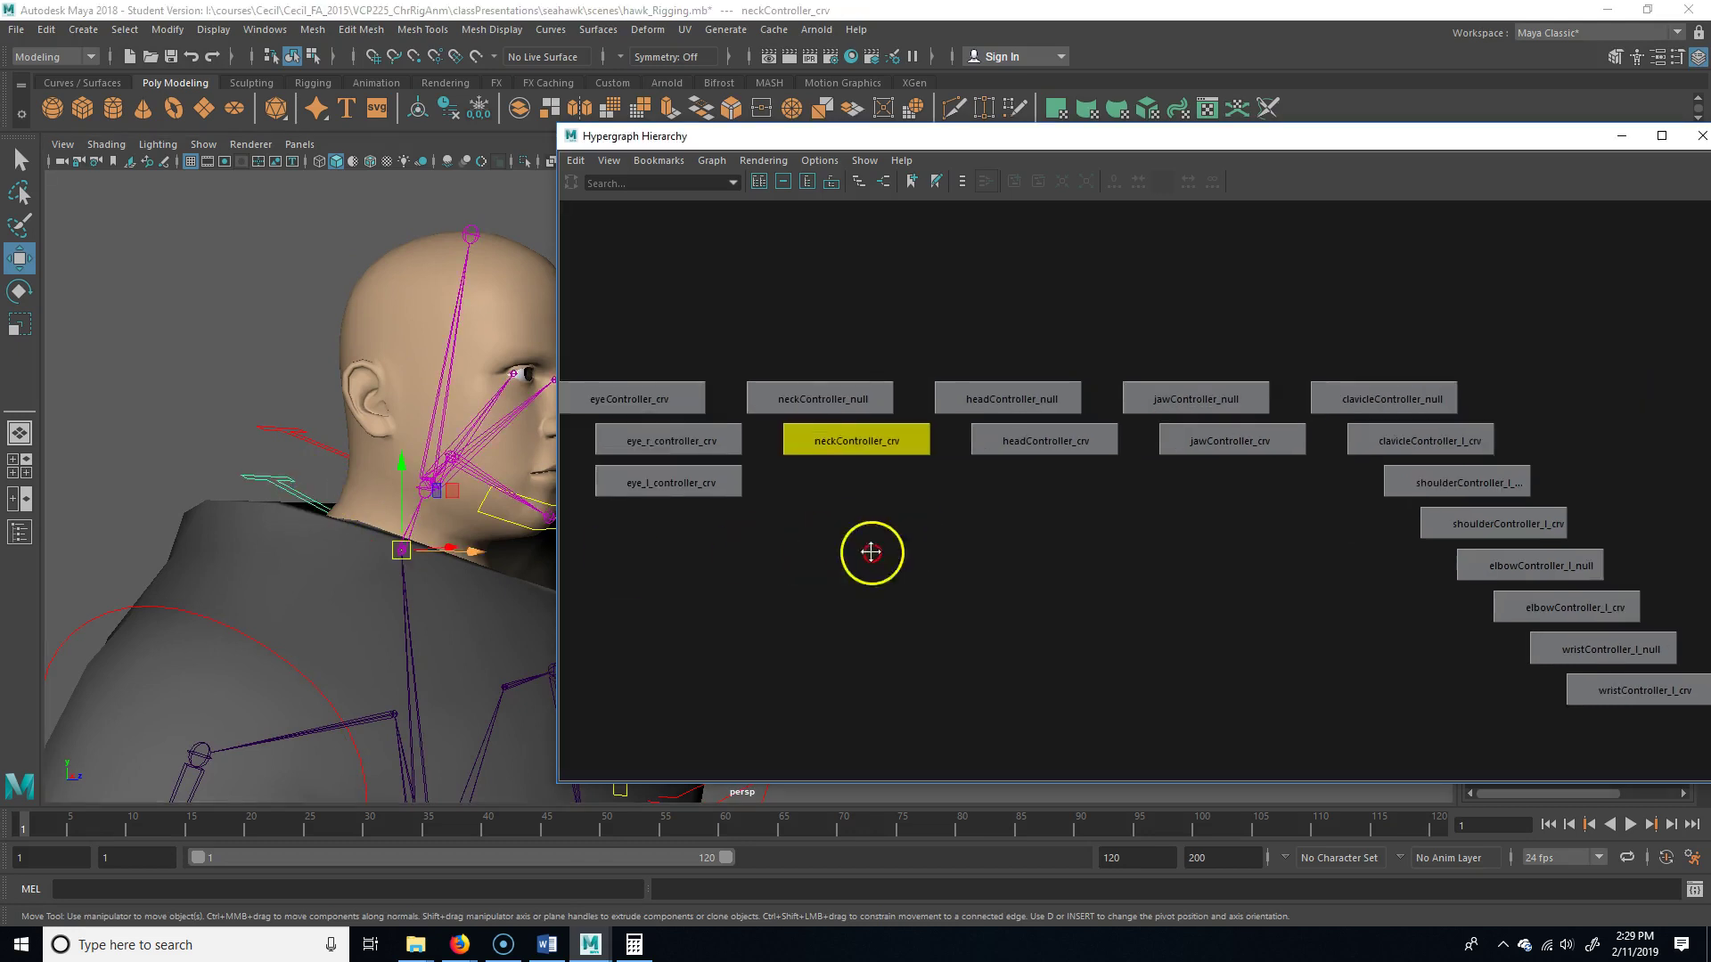
left_click(1011, 406)
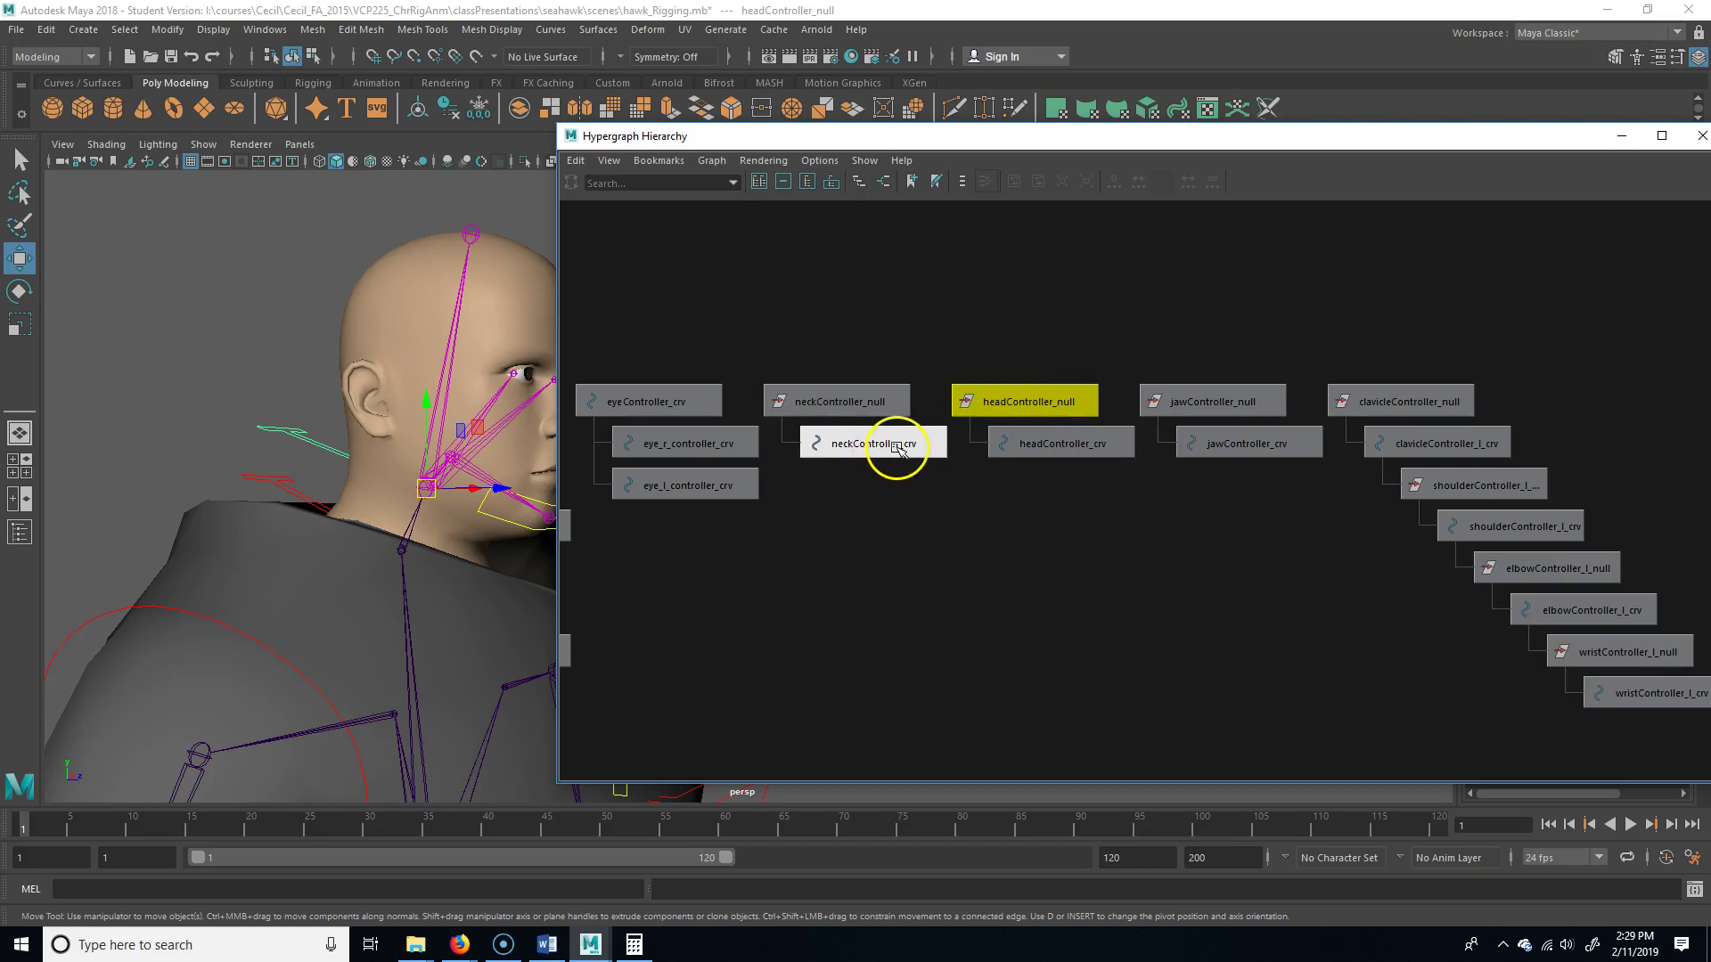
left_click(872, 403)
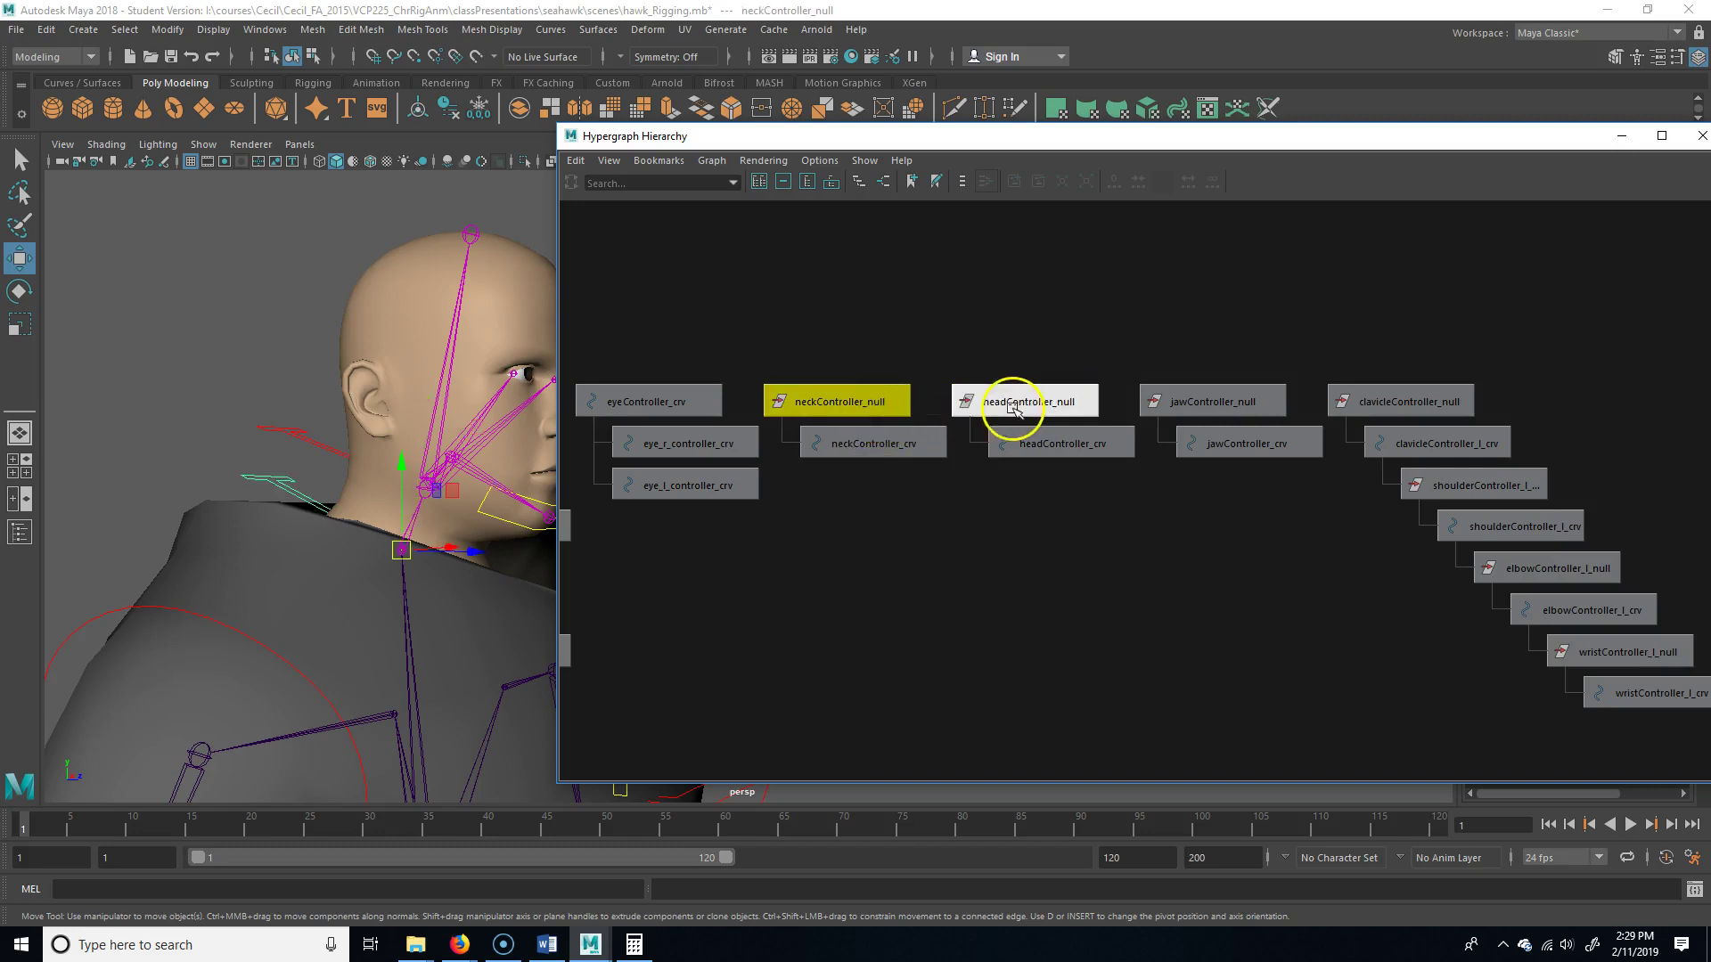
middle_click_drag(1041, 403, 879, 441)
Test-rotate the neck controller curve to check that the head controller follows, and undo the rotation
left_click(878, 442)
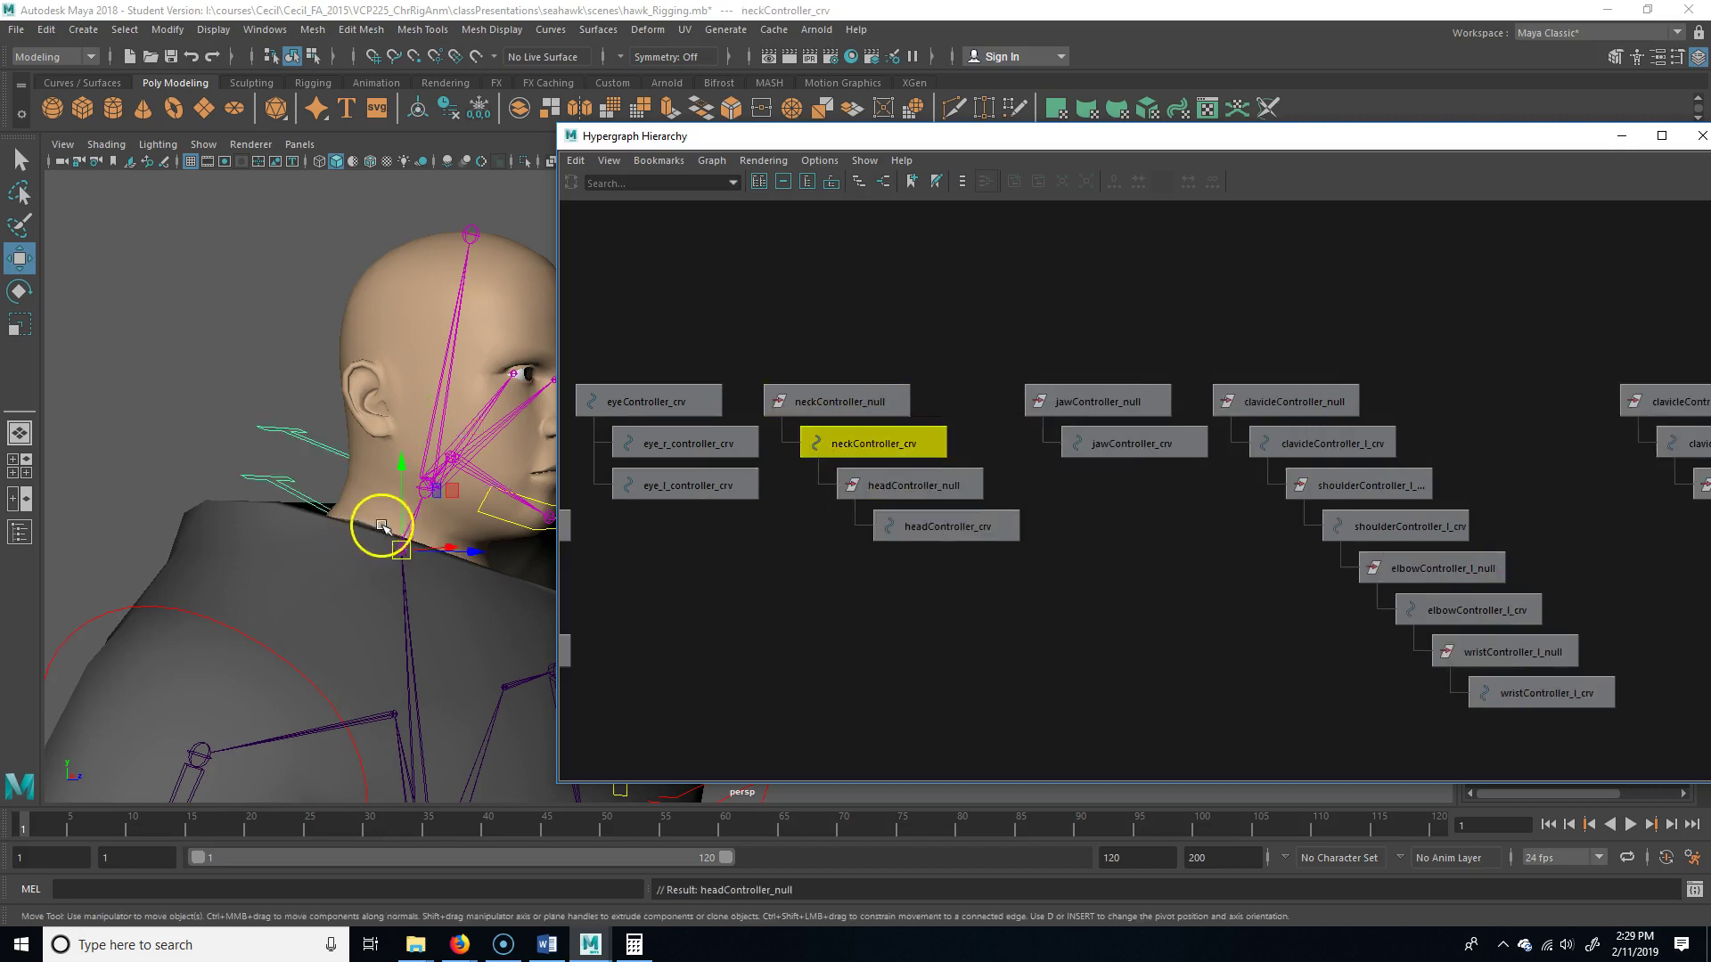
key("e")
mouse_move(443, 541)
left_mouse_down()
mouse_move(407, 502)
mouse_move(466, 523)
left_mouse_up()
key("ctrl+z")
key("ctrl+z")
left_click(904, 615)
middle_click_drag(974, 592, 1085, 636, "alt")
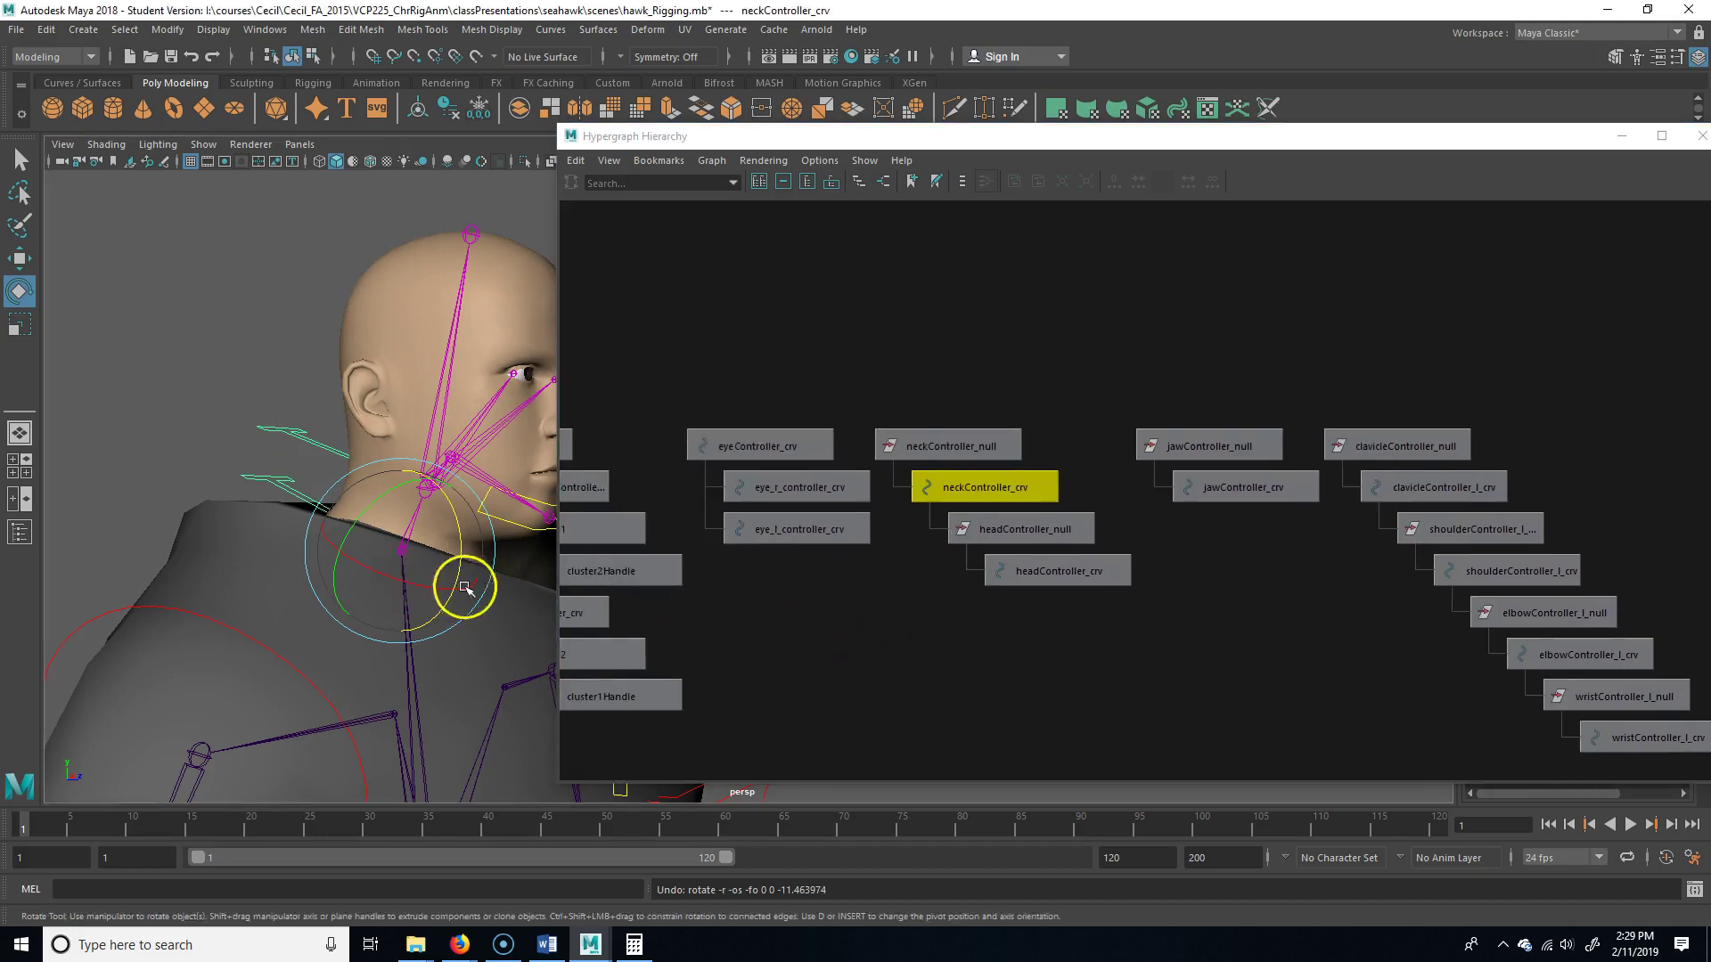
Try to parent jawController_null under the head controller curve in the neck chain
middle_click_drag(466, 586, 198, 588, "alt")
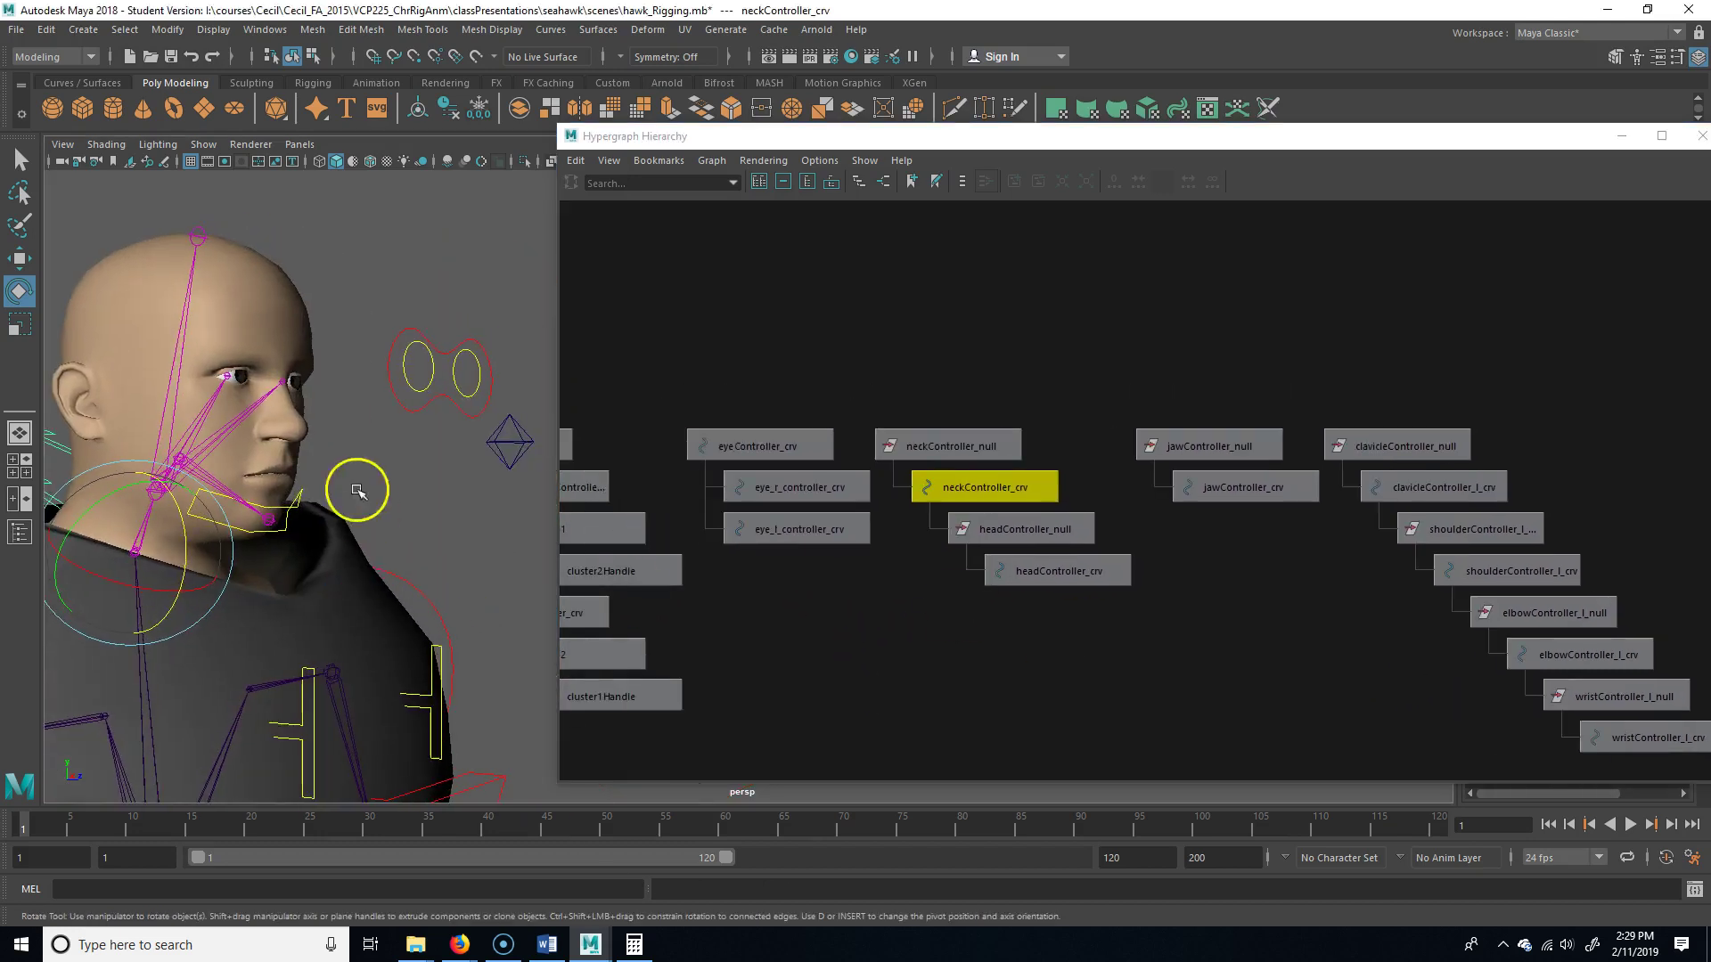
left_click(1222, 450)
middle_click_drag(1222, 450, 1058, 571)
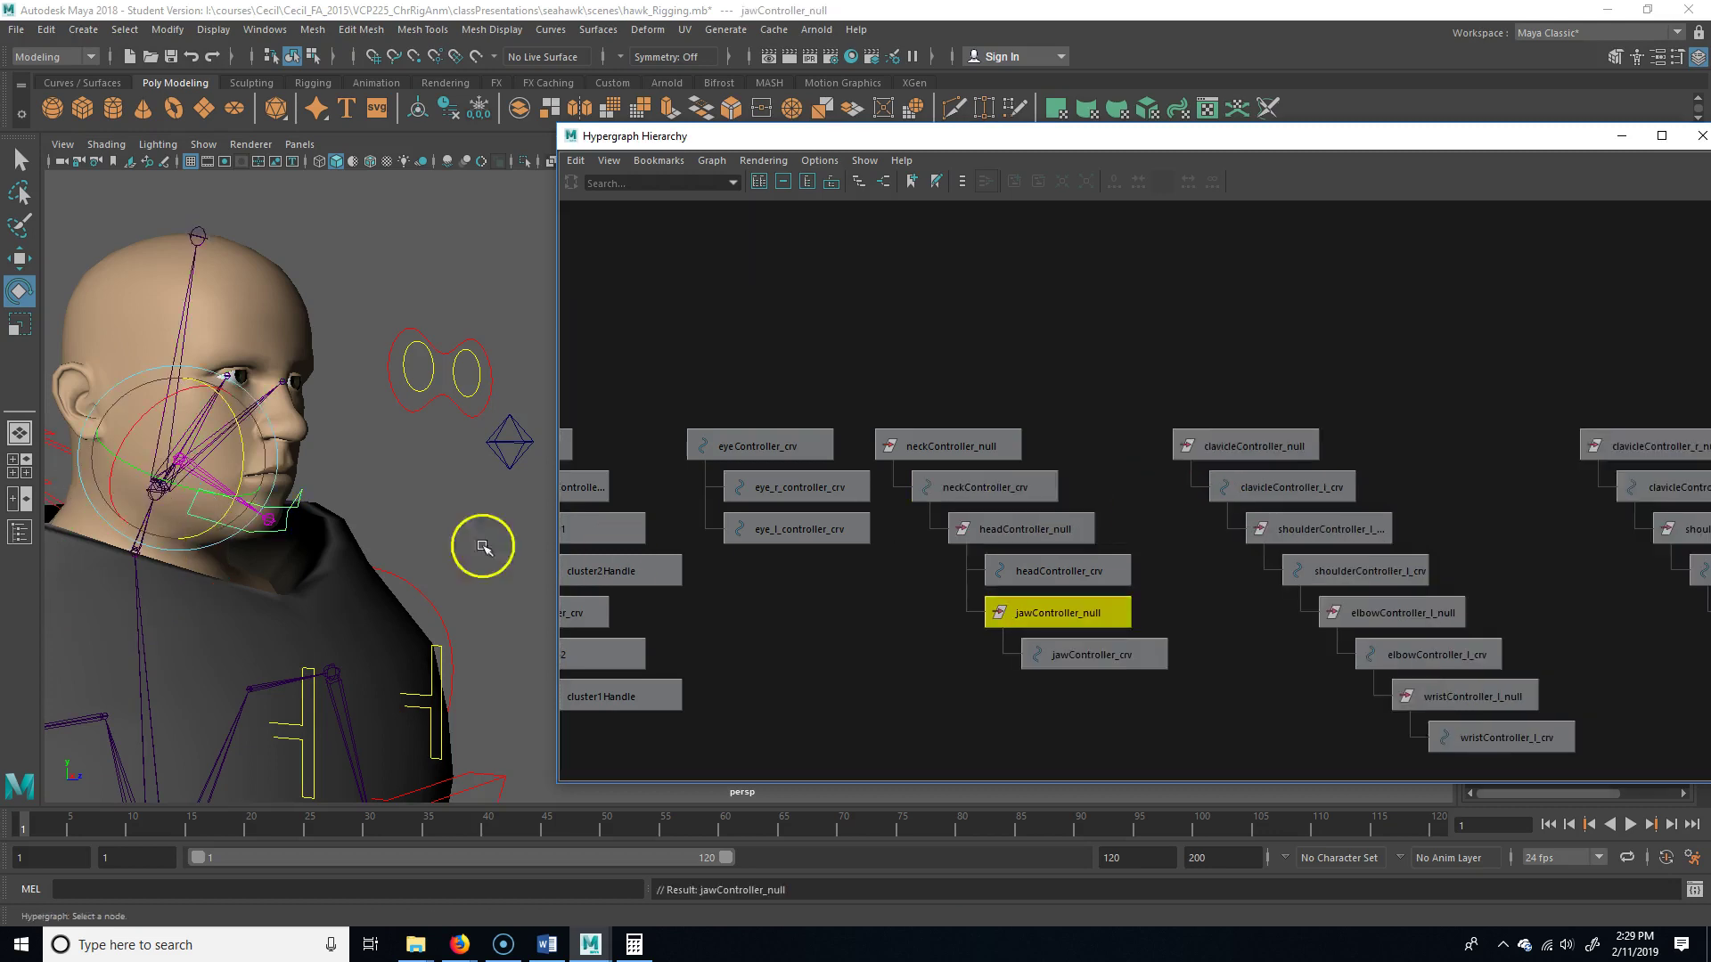
Select the head controller curve, test-rotate it to check whether the jaw controller follows, and undo the rotations
left_click_drag(190, 477, 380, 450, "alt")
left_click(319, 467)
left_click_drag(489, 461, 419, 459)
middle_click_drag(456, 568, 429, 562, "alt")
key("ctrl+z")
key("ctrl+z")
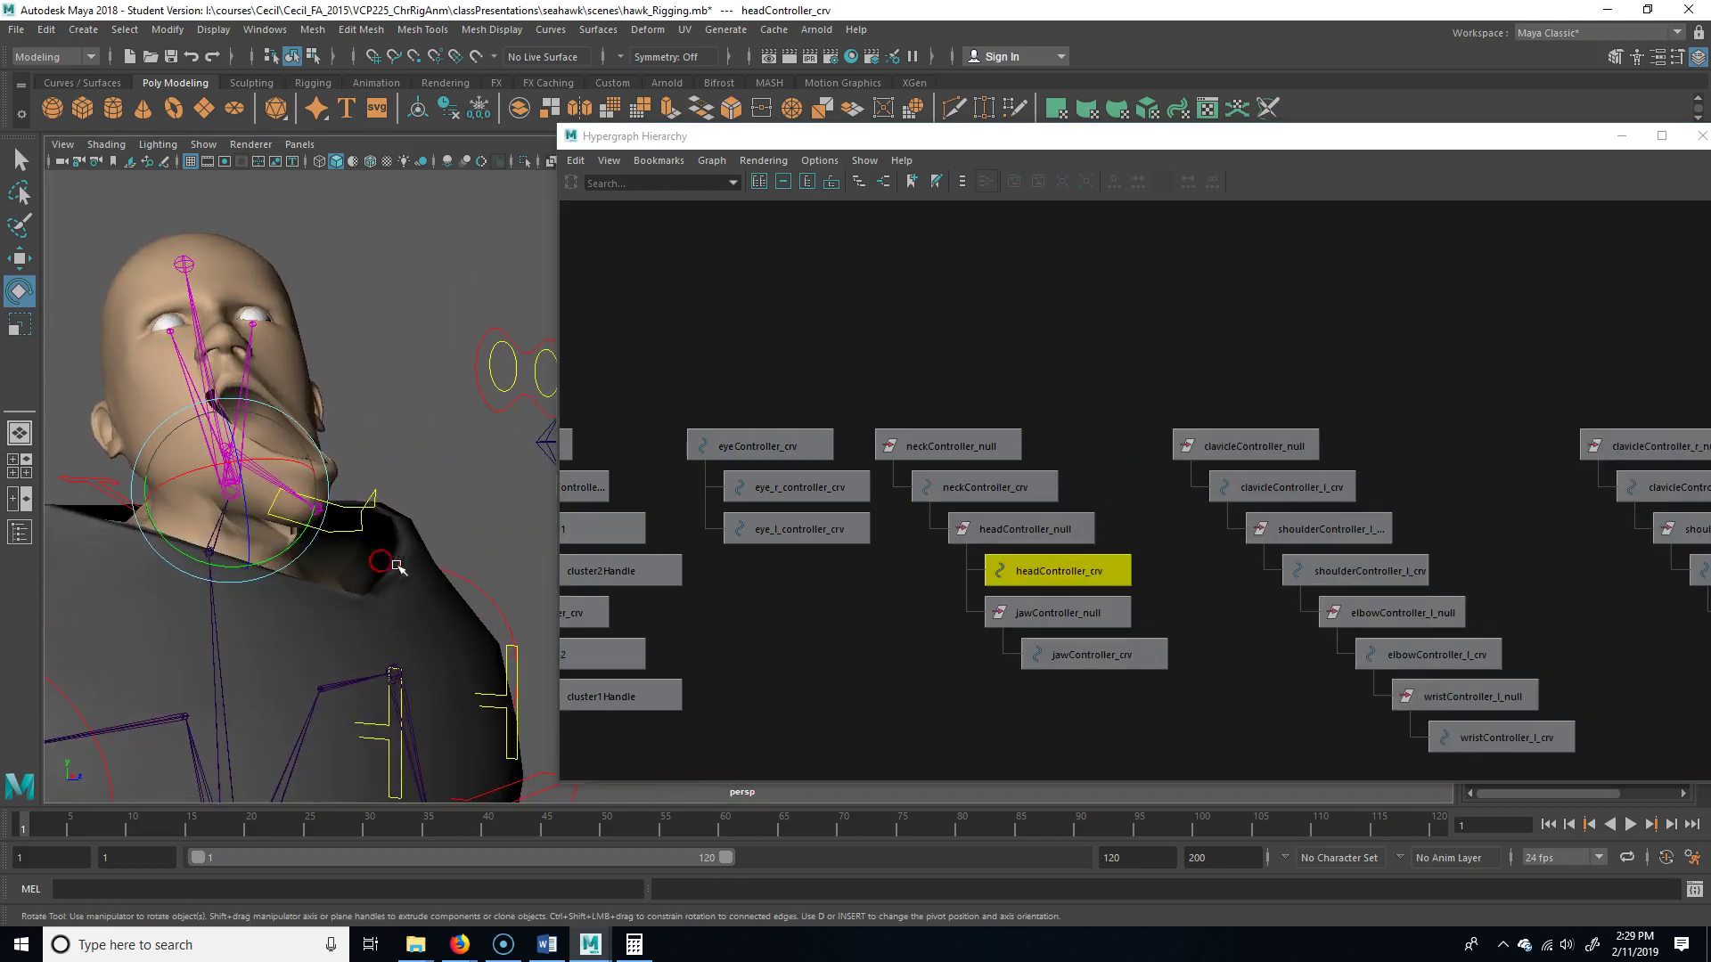
Reparent jawController_null from headController_null to headController_crv
left_click(1208, 611)
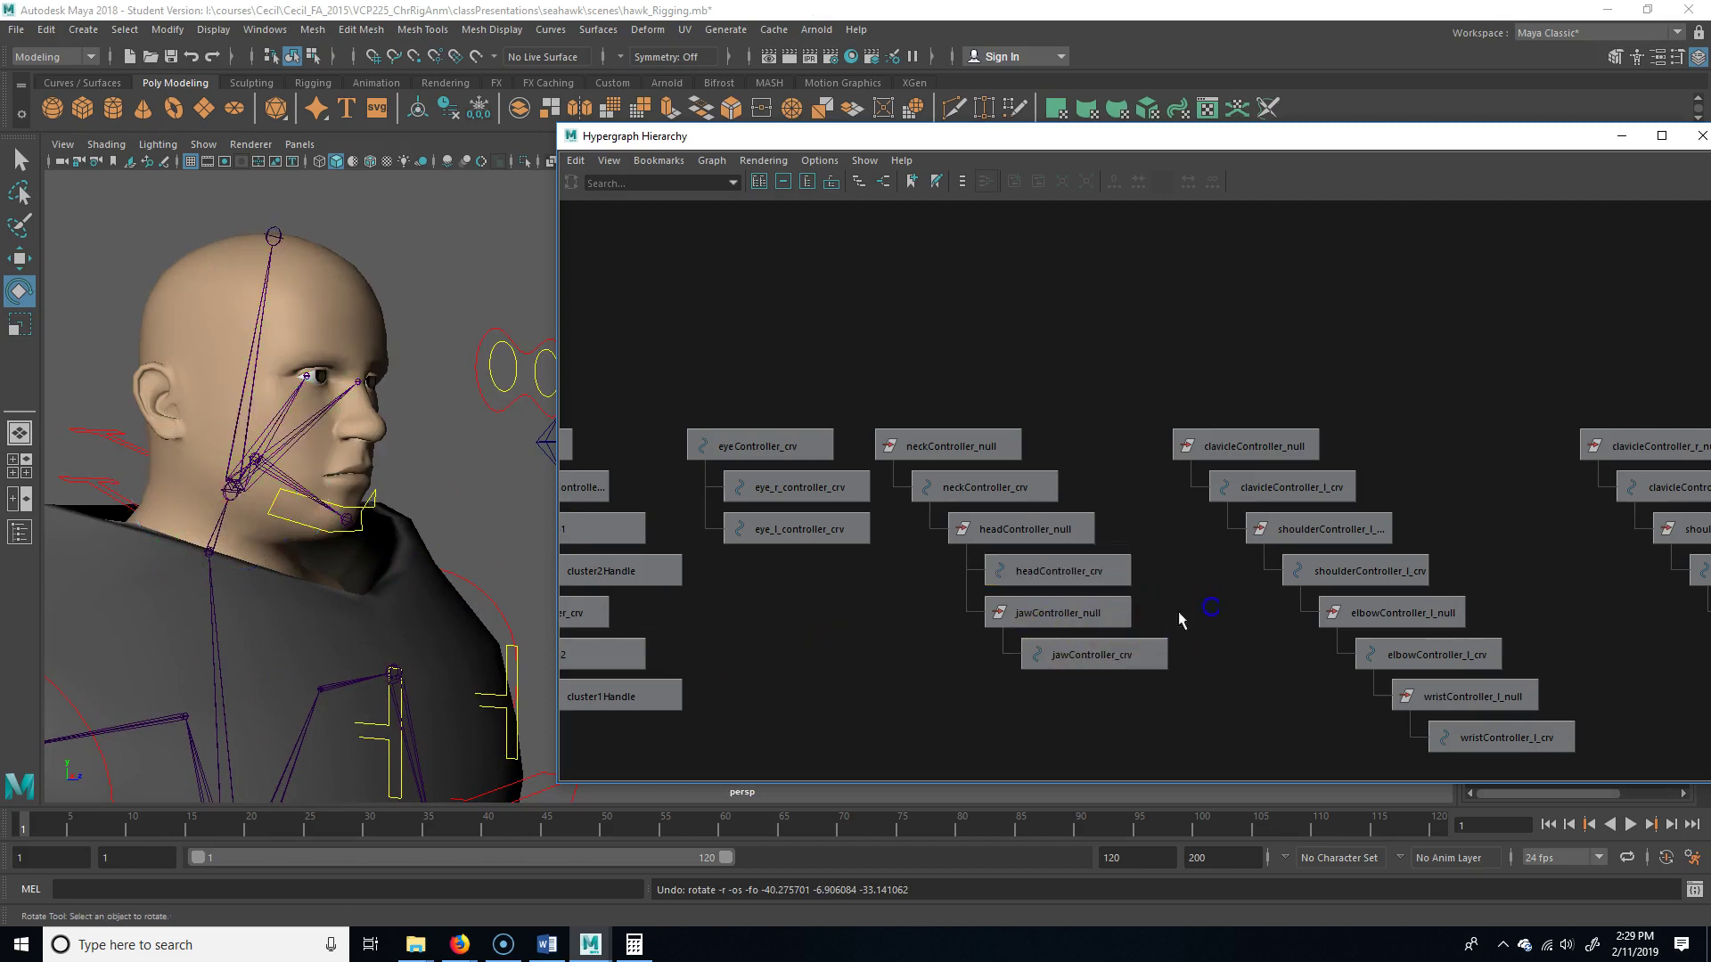
left_click(1034, 615)
middle_click_drag(1034, 615, 1083, 573)
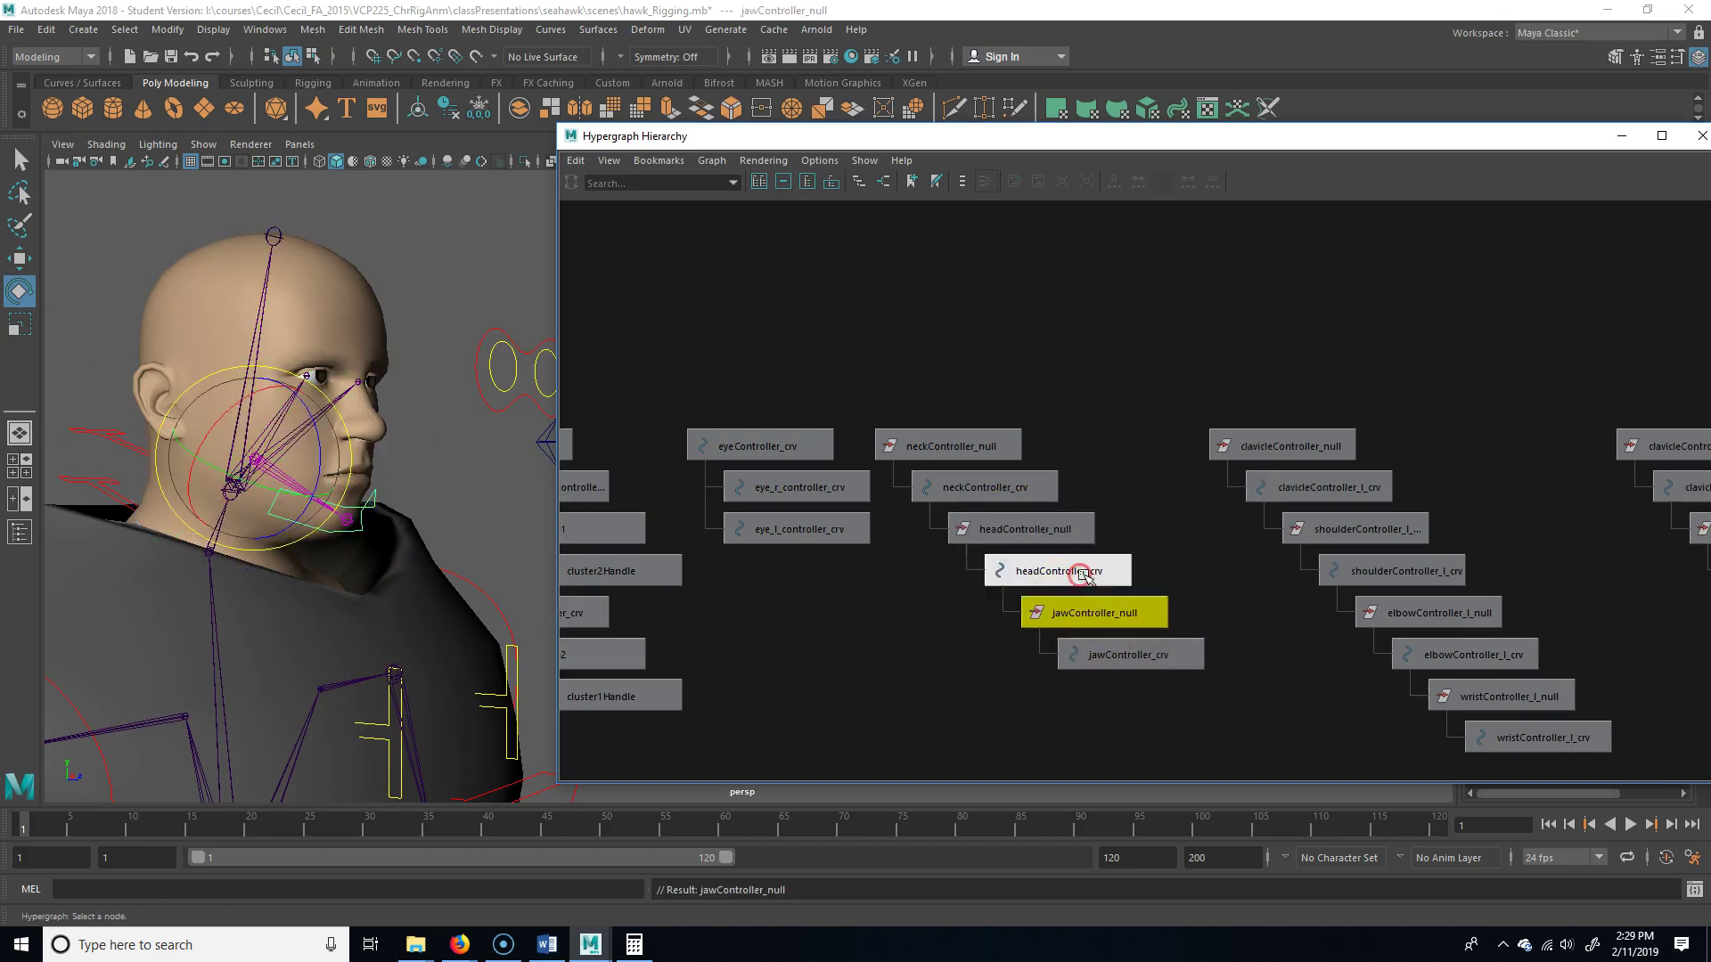
Test-rotate headController_crv with the reparented jaw controller beneath it, and undo the rotation
left_click(1072, 575)
mouse_move(295, 508)
left_mouse_down()
mouse_move(268, 486)
mouse_move(274, 515)
mouse_move(270, 489)
left_mouse_up()
key("ctrl+z")
left_click_drag(493, 535, 236, 546, "alt")
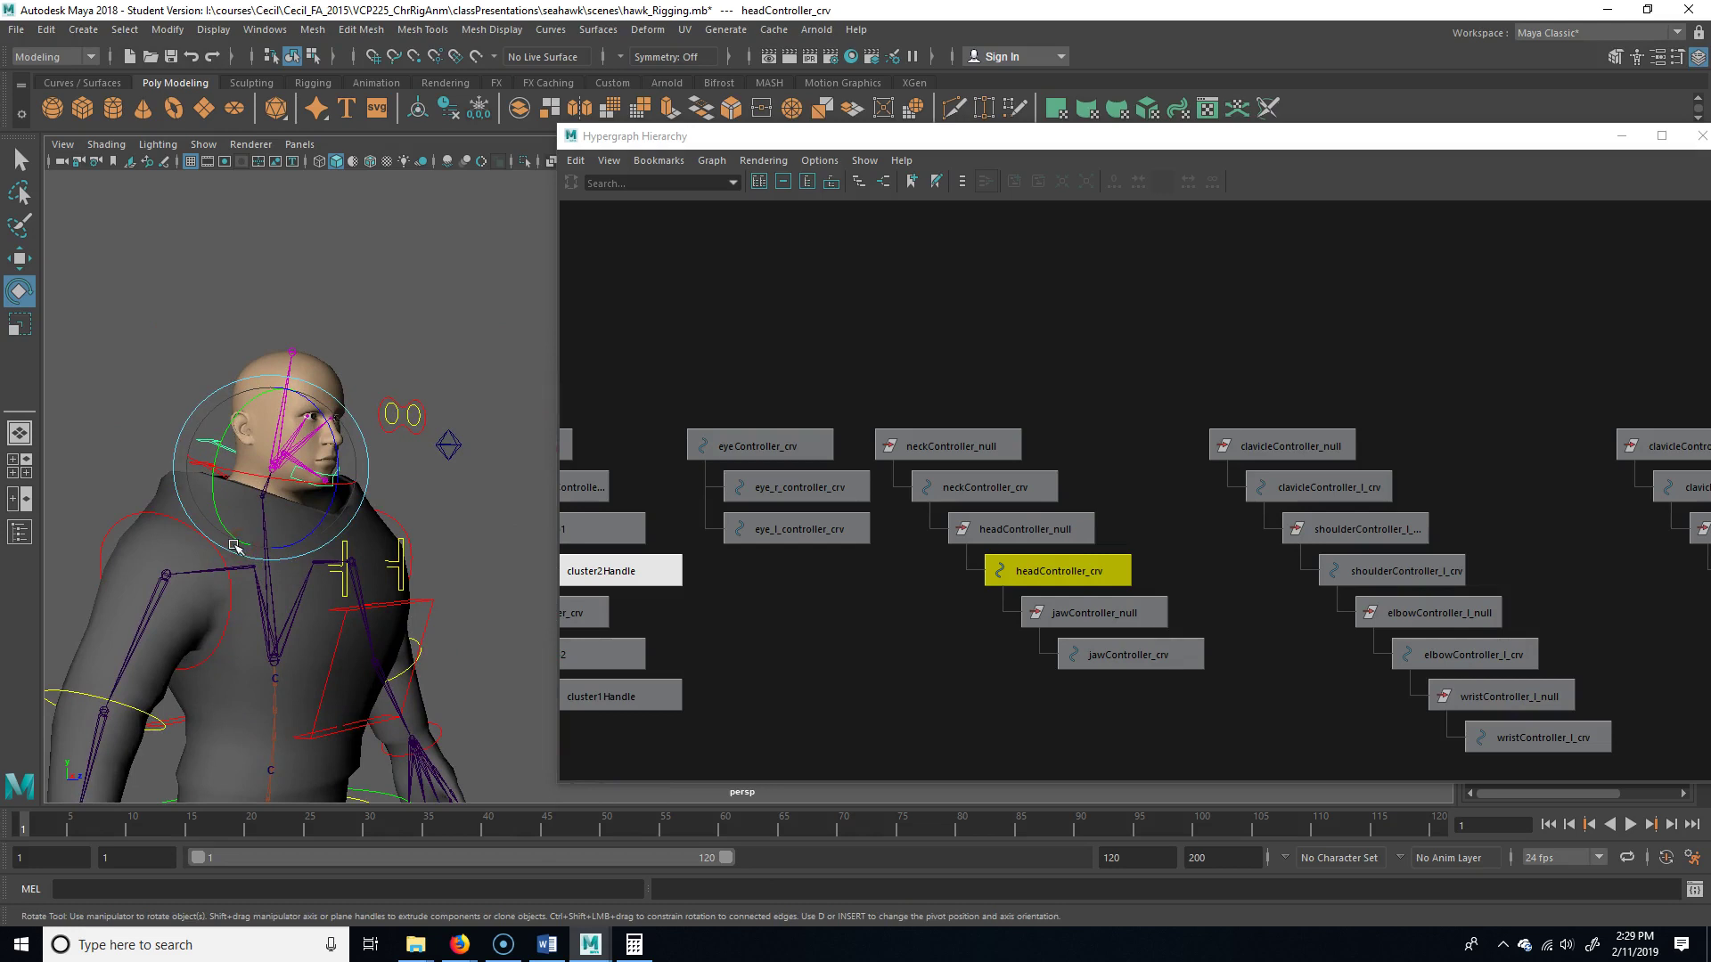
Examine the head, jaw and eye controllers on the character from several angles and distances
middle_click_drag(247, 612, 406, 615, "alt")
left_click_drag(406, 615, 202, 623, "alt")
right_click_drag(203, 623, 354, 608, "alt")
middle_click_drag(354, 609, 510, 570, "alt")
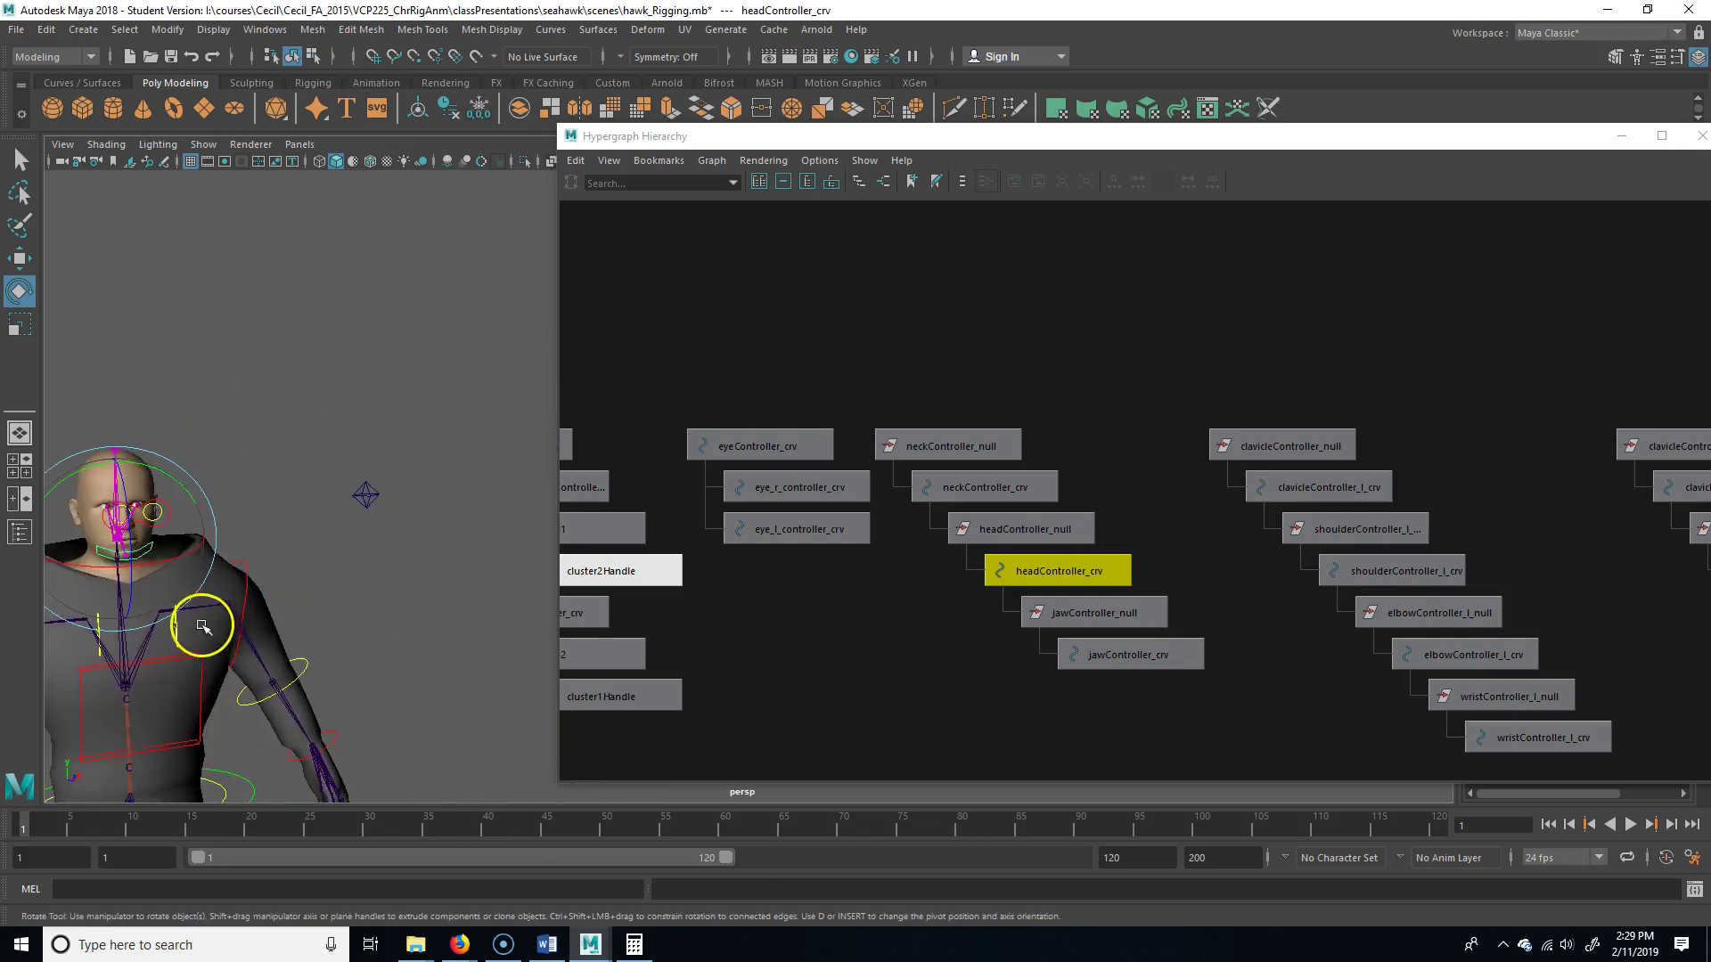
right_click_drag(166, 627, 272, 621, "alt")
middle_click_drag(120, 623, 420, 588, "alt")
right_click_drag(348, 600, 513, 606, "alt")
middle_click_drag(194, 623, 431, 634, "alt")
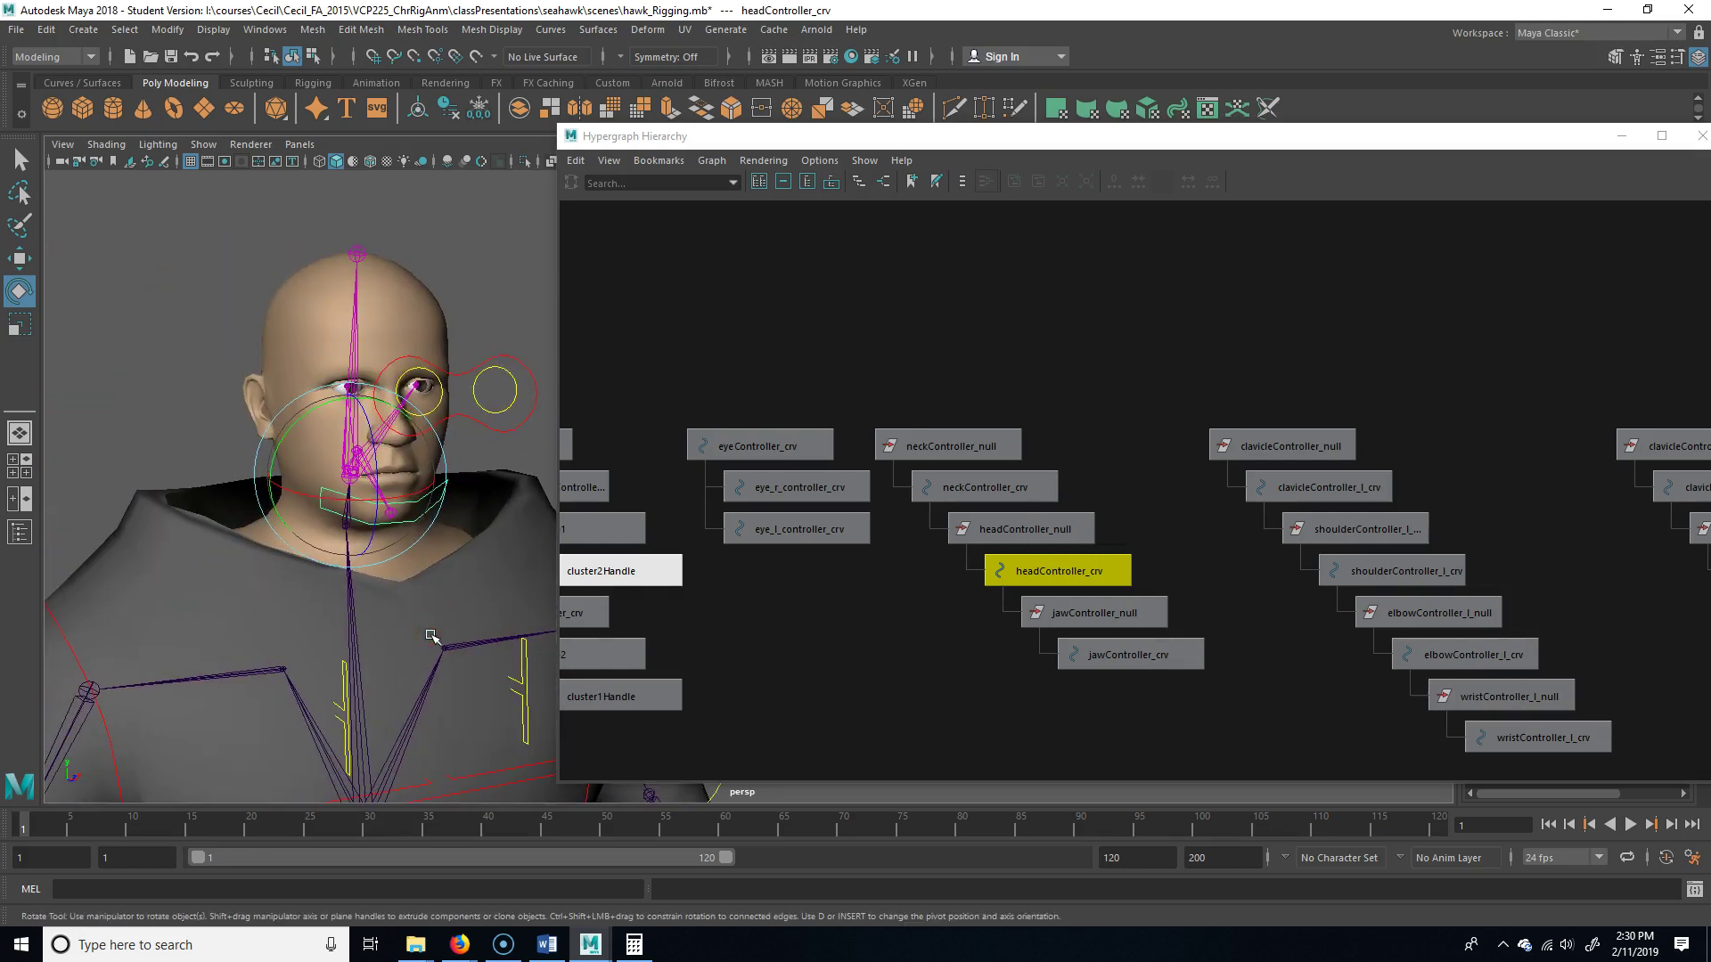
Select eyeController_crv, test-move it around to see how the eyes follow, and undo the moves
middle_click_drag(474, 523, 402, 563, "alt")
left_click(410, 458)
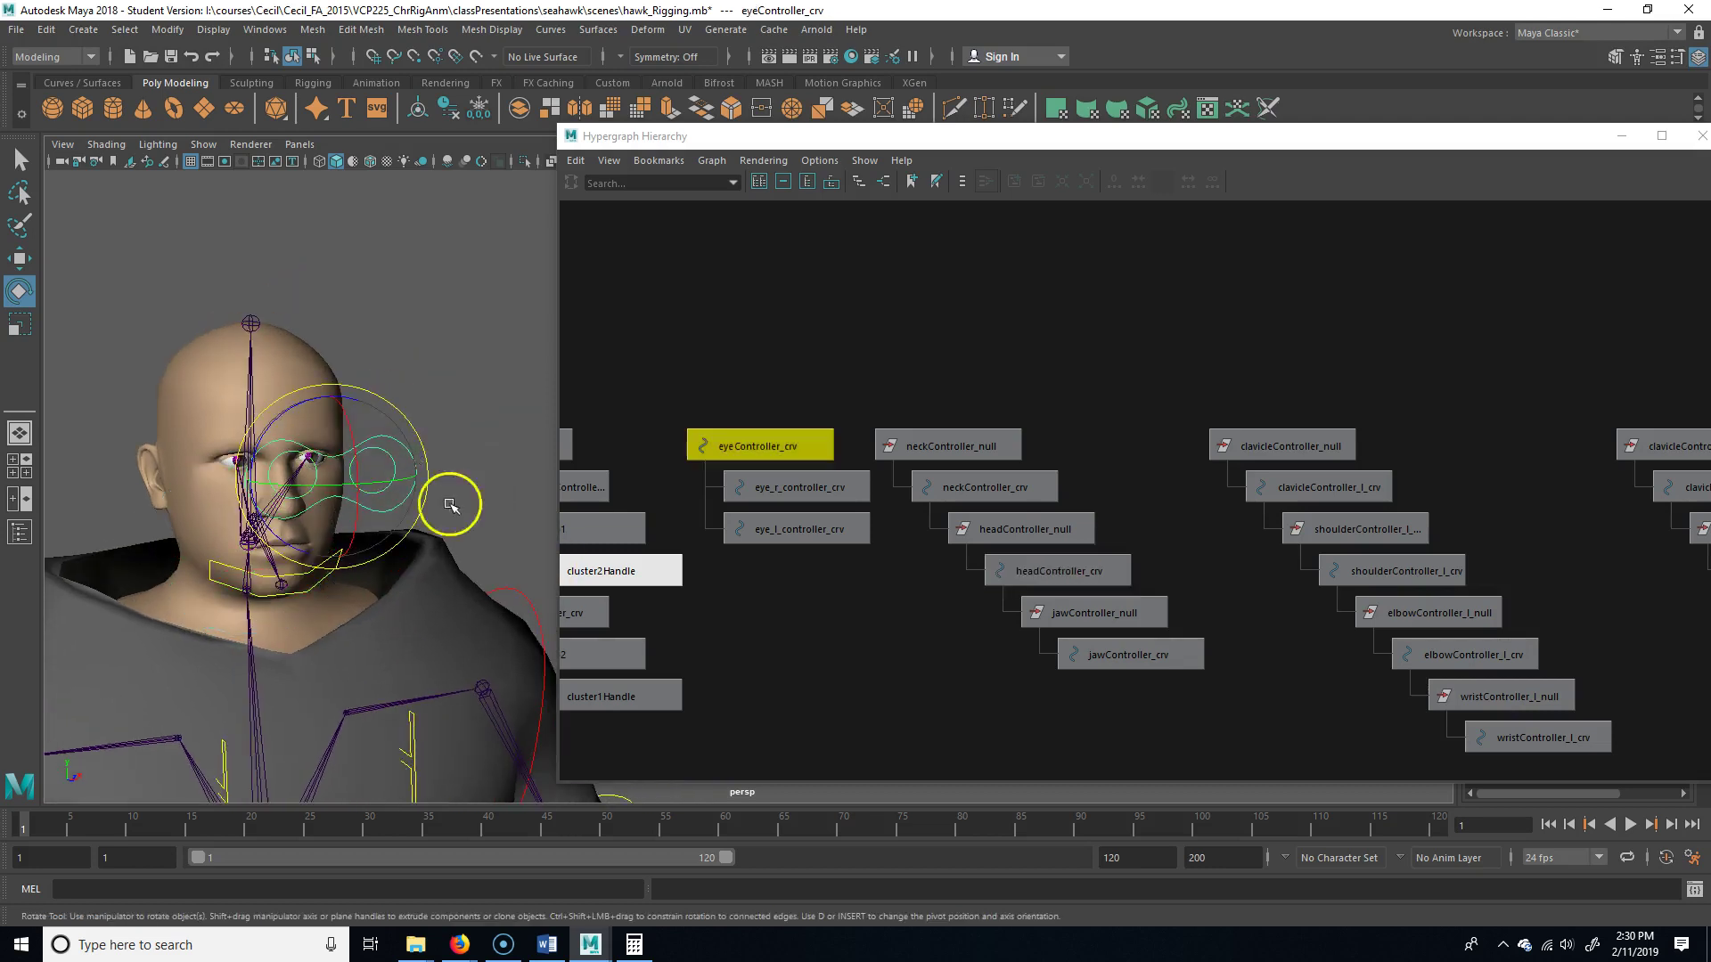
key("w")
left_click_drag(336, 483, 215, 493)
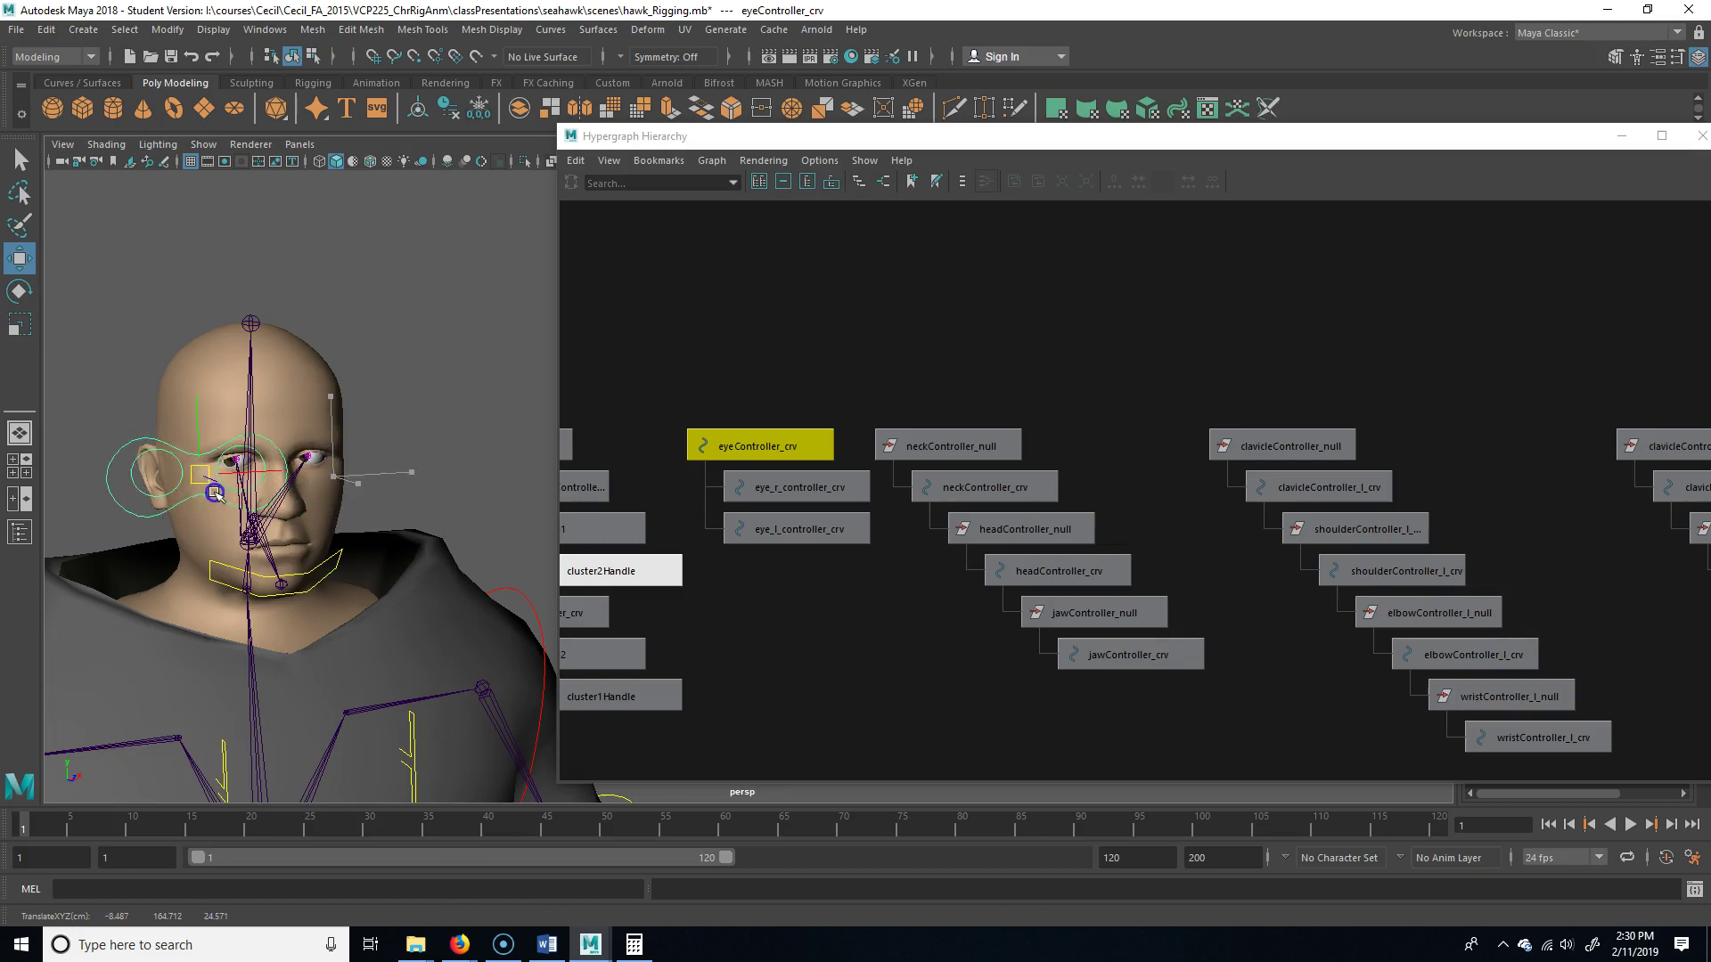
left_click_drag(286, 570, 142, 490)
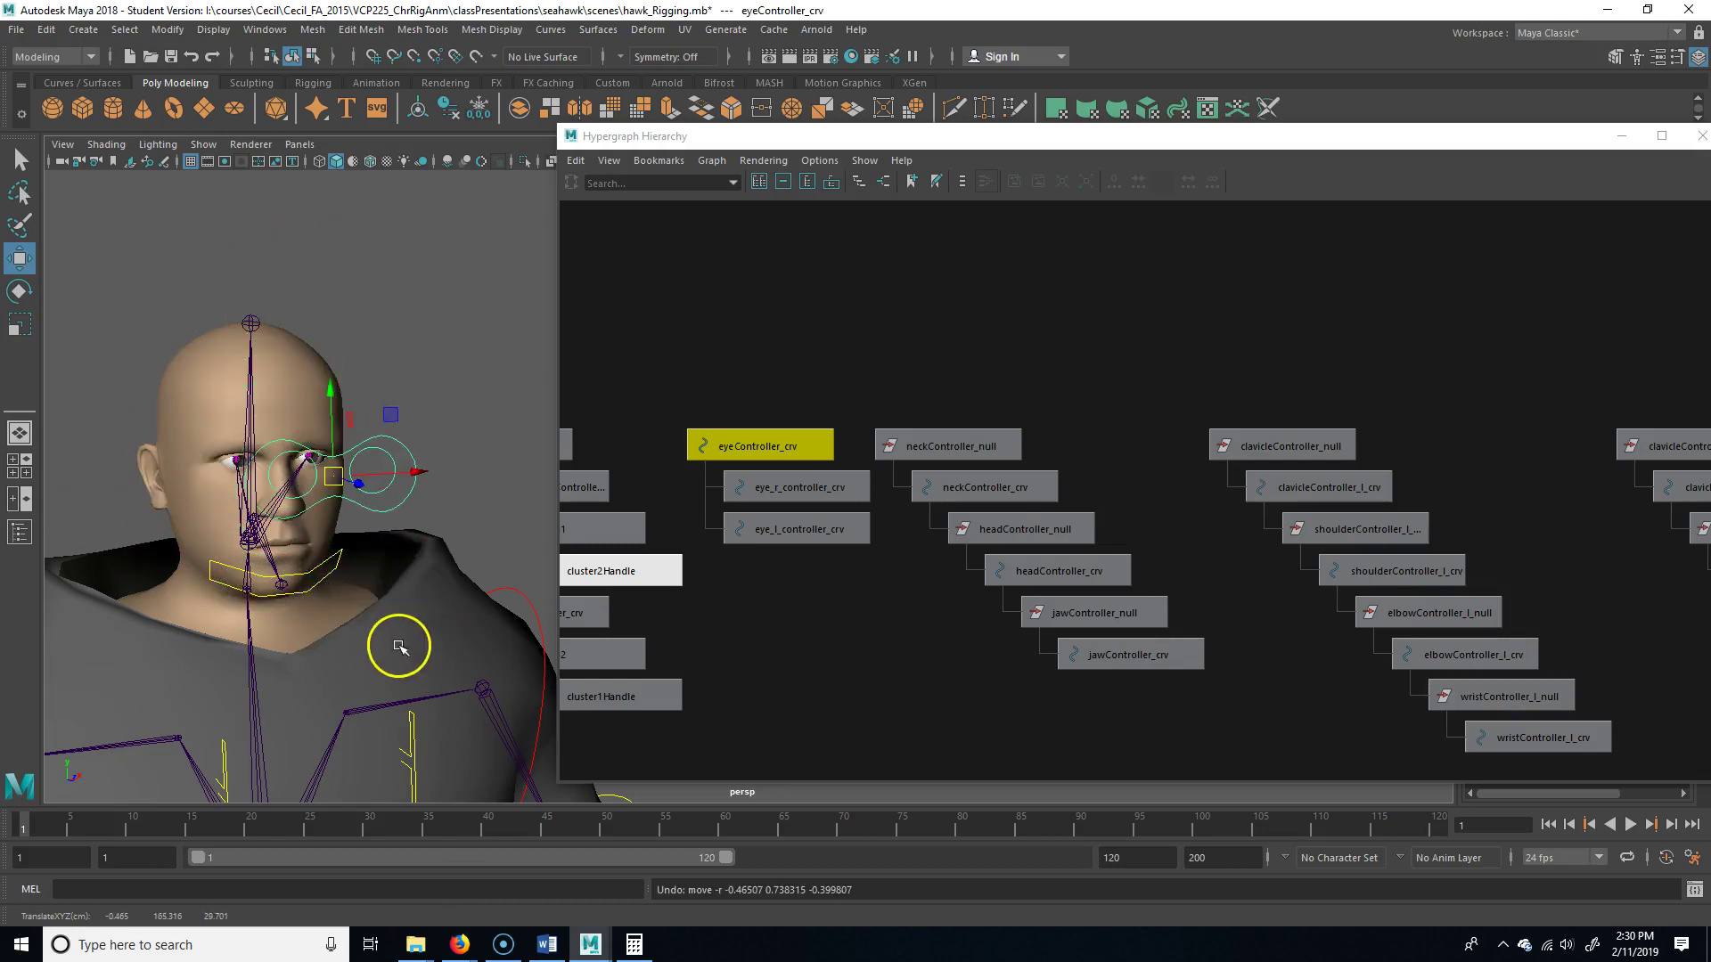
middle_click_drag(214, 571, 287, 570, "alt")
right_click_drag(287, 570, 356, 569, "alt")
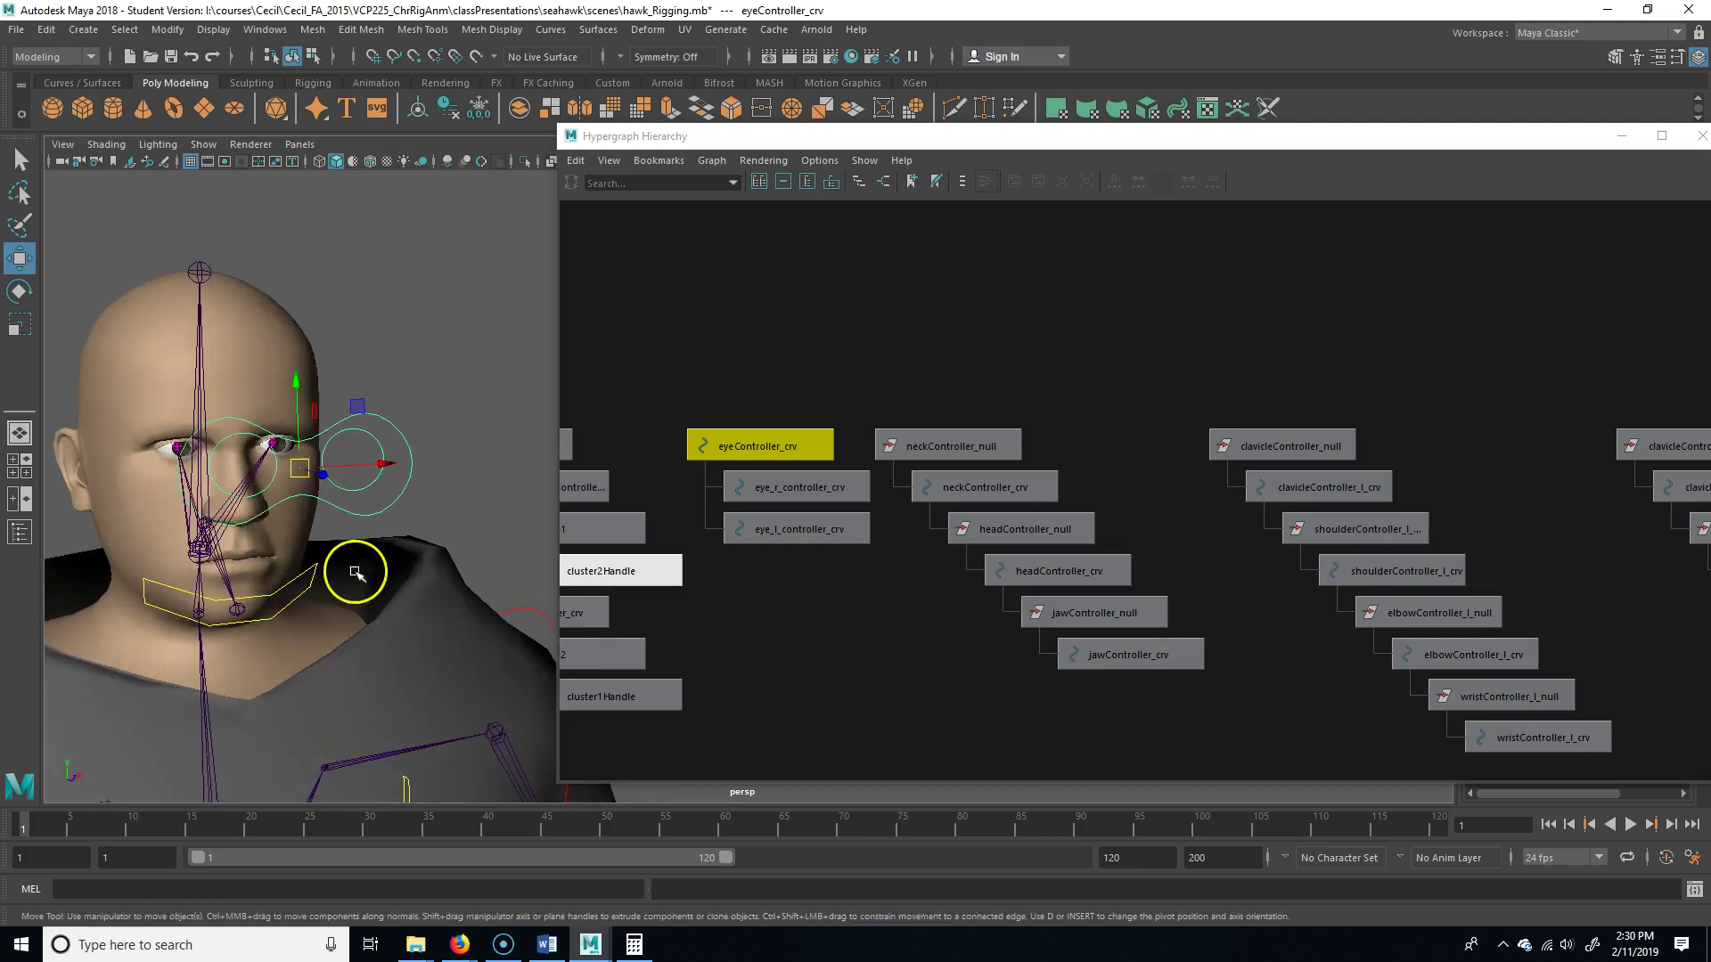
Test-move rootController_crv around the body, inspect the face and eyes up close, and undo the move
middle_click_drag(294, 504, 386, 479, "alt")
scroll(259, 650, "down", 4)
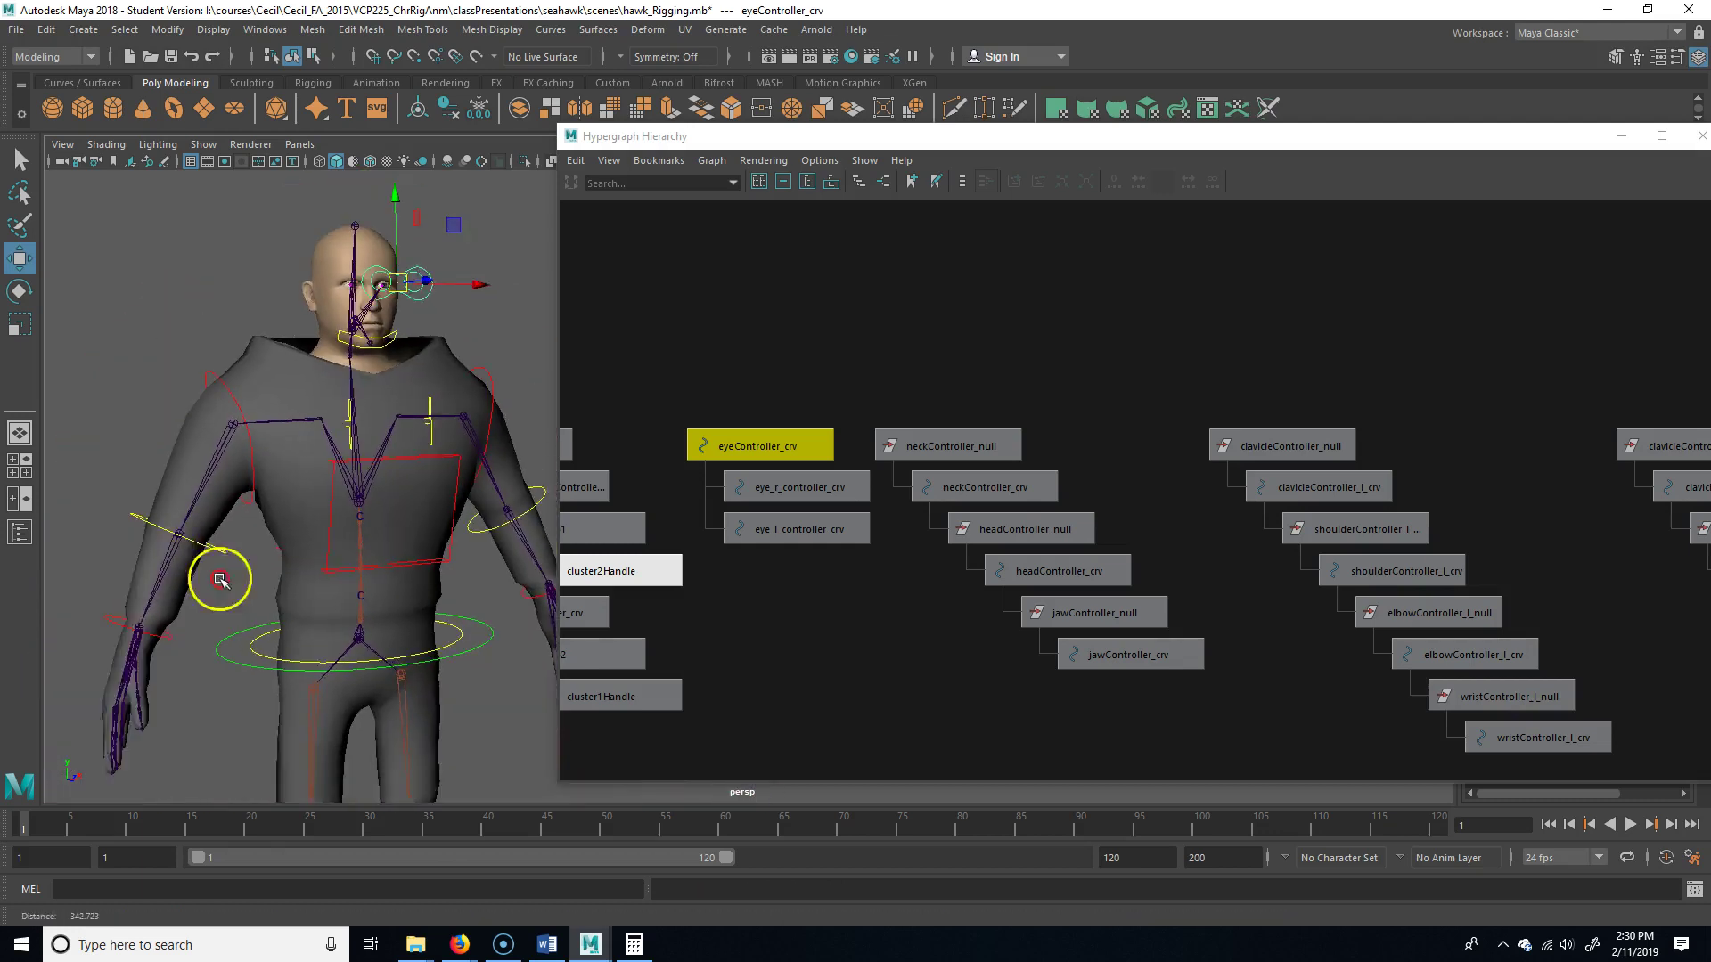
left_click(496, 640)
left_click_drag(417, 629, 470, 621, "alt")
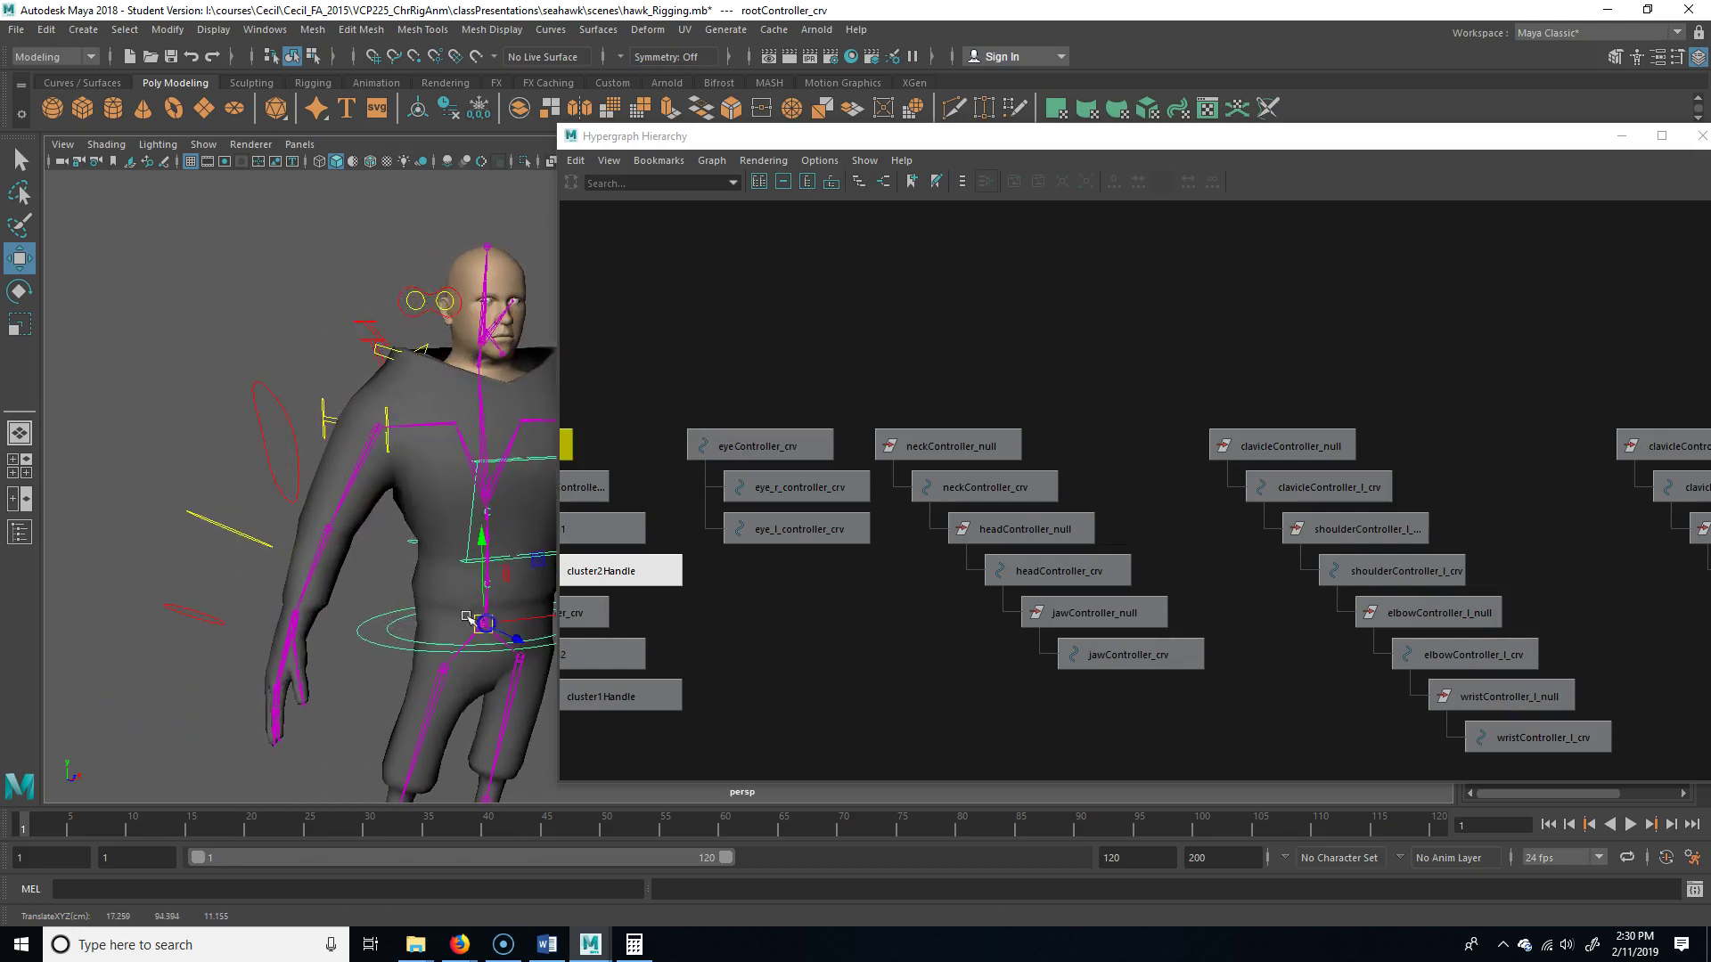
scroll(466, 617, "up", 4)
middle_click_drag(363, 496, 494, 768, "alt")
scroll(294, 643, "up", 5)
left_click_drag(296, 640, 249, 642, "alt")
middle_click_drag(249, 642, 355, 670, "alt")
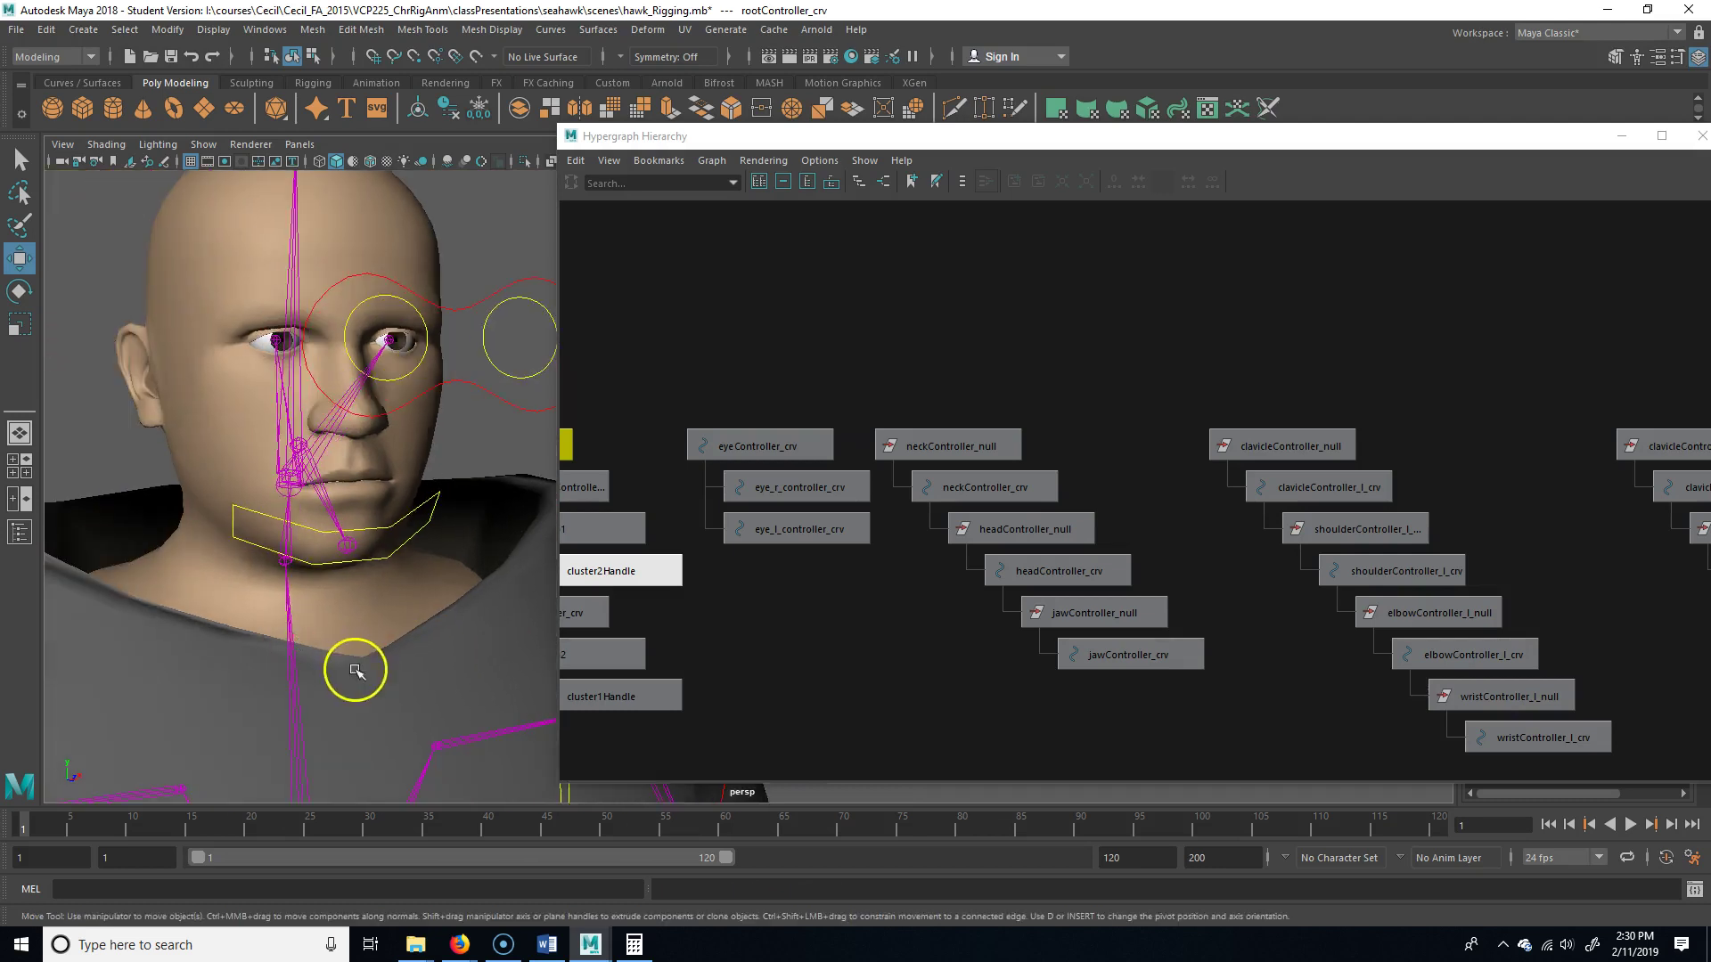
left_click_drag(440, 687, 505, 724, "alt")
key("ctrl+z")
Select eyeController_crv and parent it under headController_null in the hierarchy
right_click_drag(446, 607, 242, 576, "alt")
left_click(351, 394)
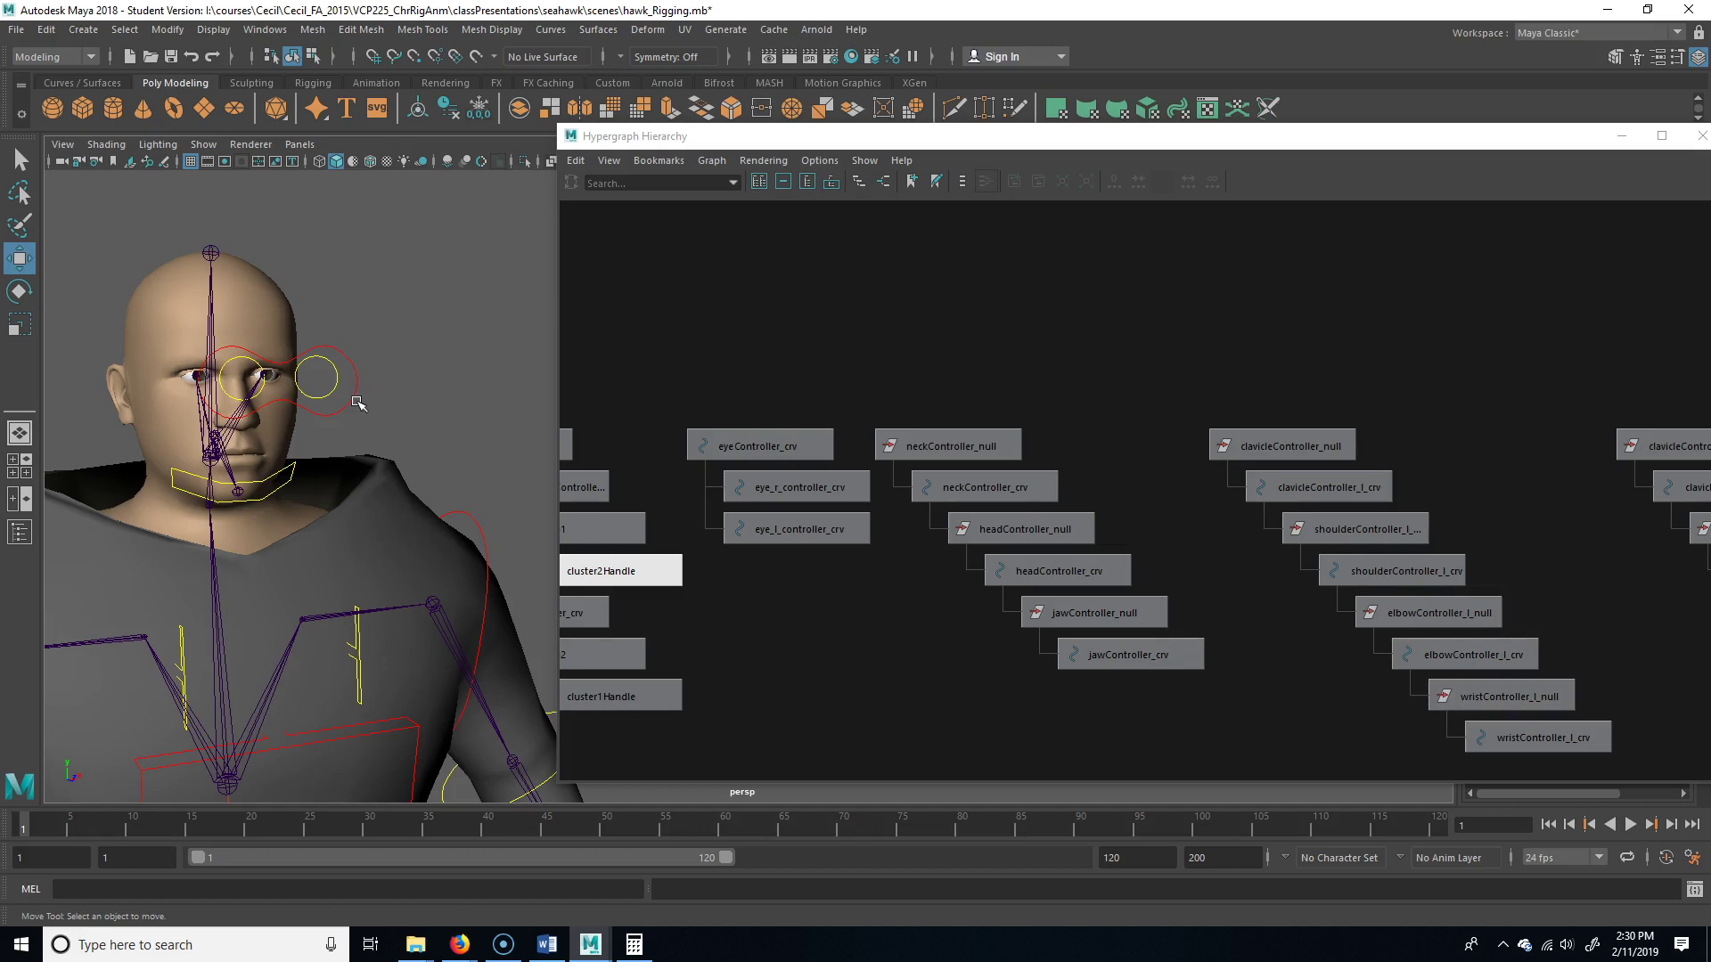
left_click(355, 402)
middle_click_drag(975, 670, 887, 628, "alt")
middle_click_drag(691, 410, 970, 486)
left_click(891, 486)
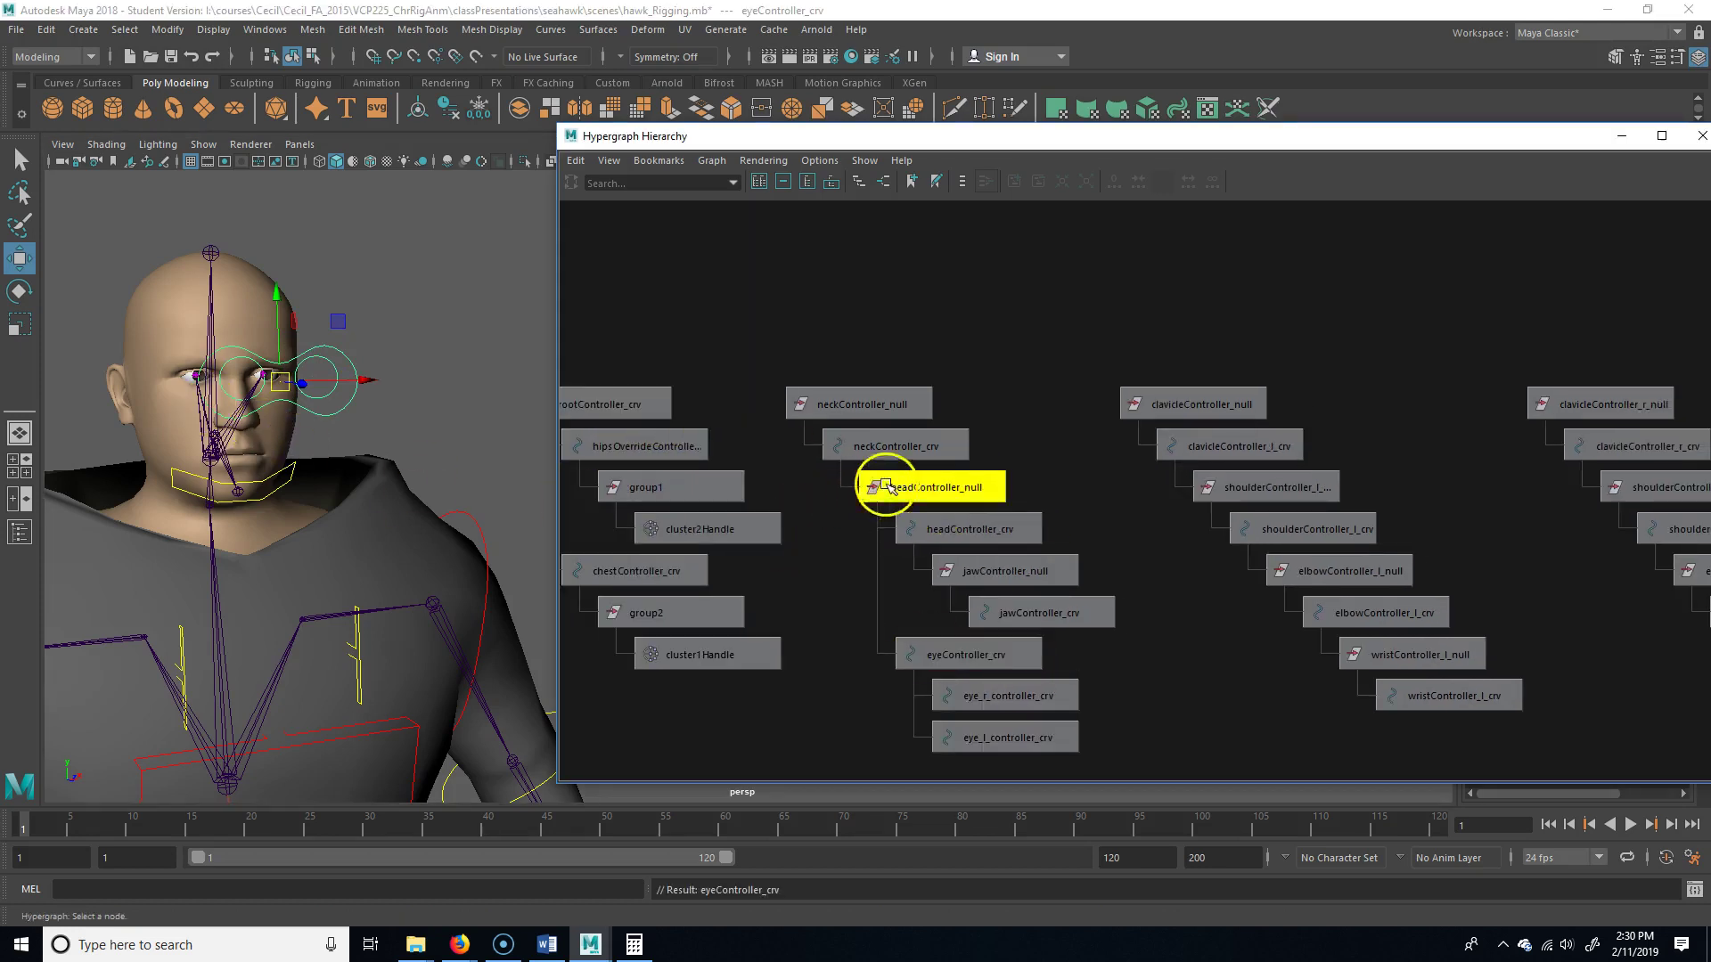
Test-rotate headController_null to check how the eye controller follows, and undo the rotation
left_click(236, 464)
key("e")
mouse_move(254, 492)
left_mouse_down()
mouse_move(222, 462)
mouse_move(312, 456)
mouse_move(239, 506)
left_mouse_up()
key("ctrl+z")
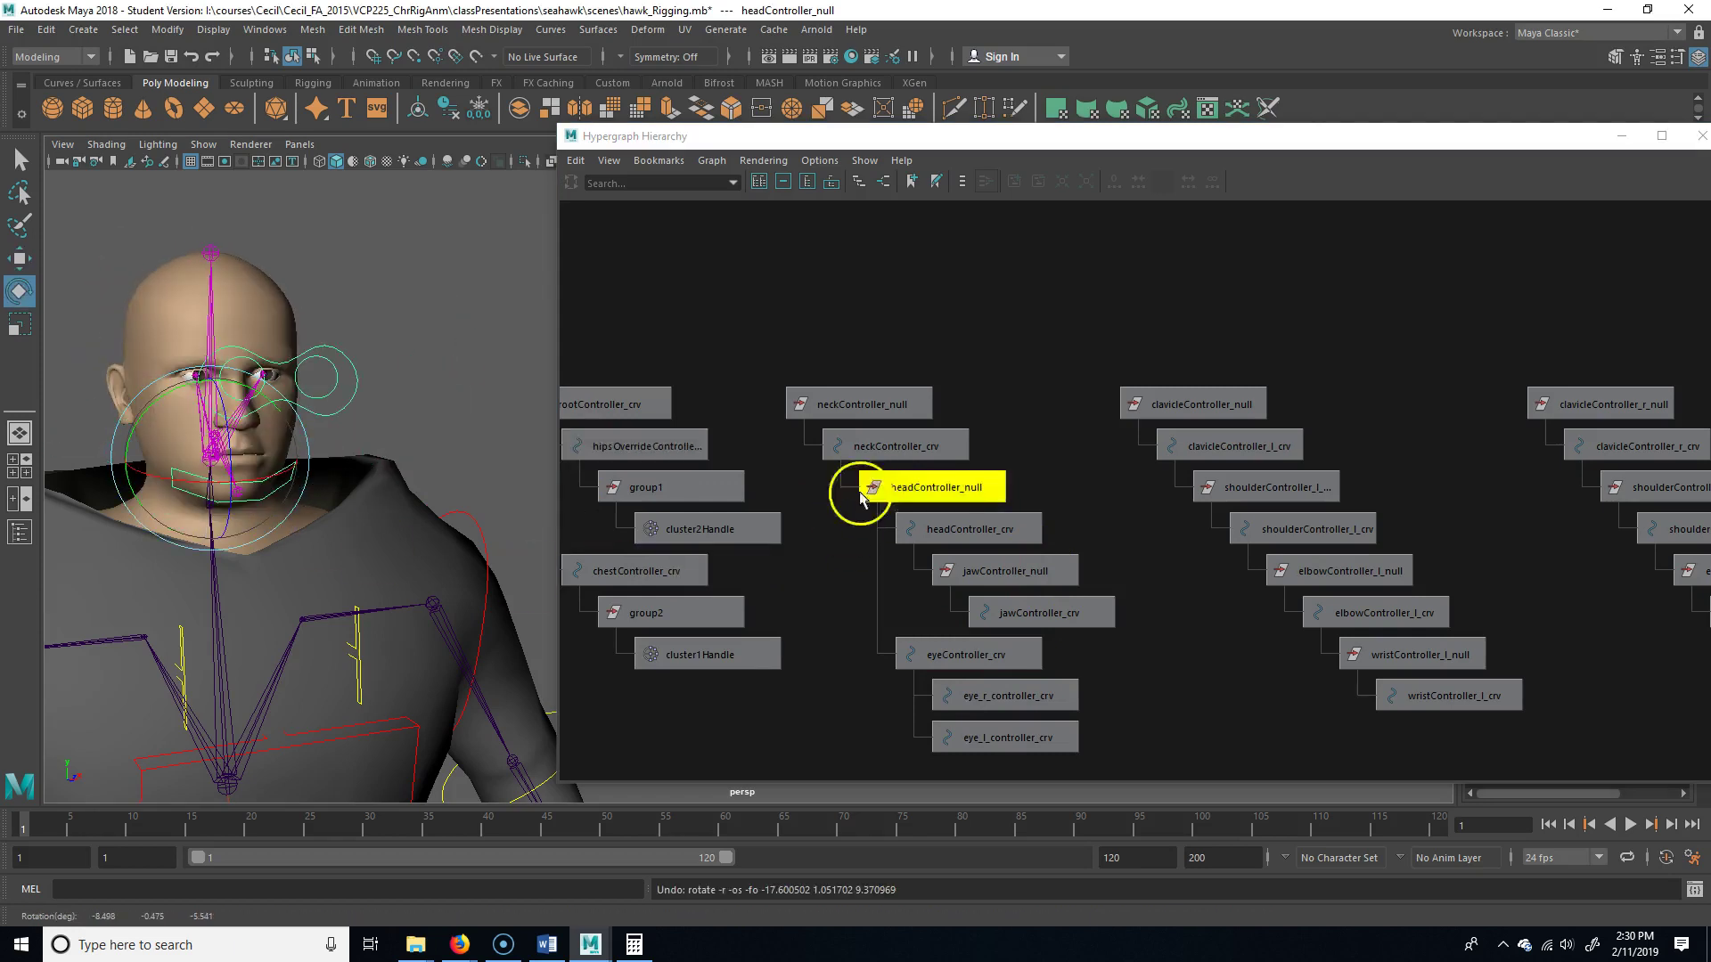
Try reparenting eyeController_crv from headController_null to chestController_crv
left_click(971, 656)
right_click_drag(286, 644, 312, 648, "alt")
middle_click_drag(312, 648, 339, 608, "alt")
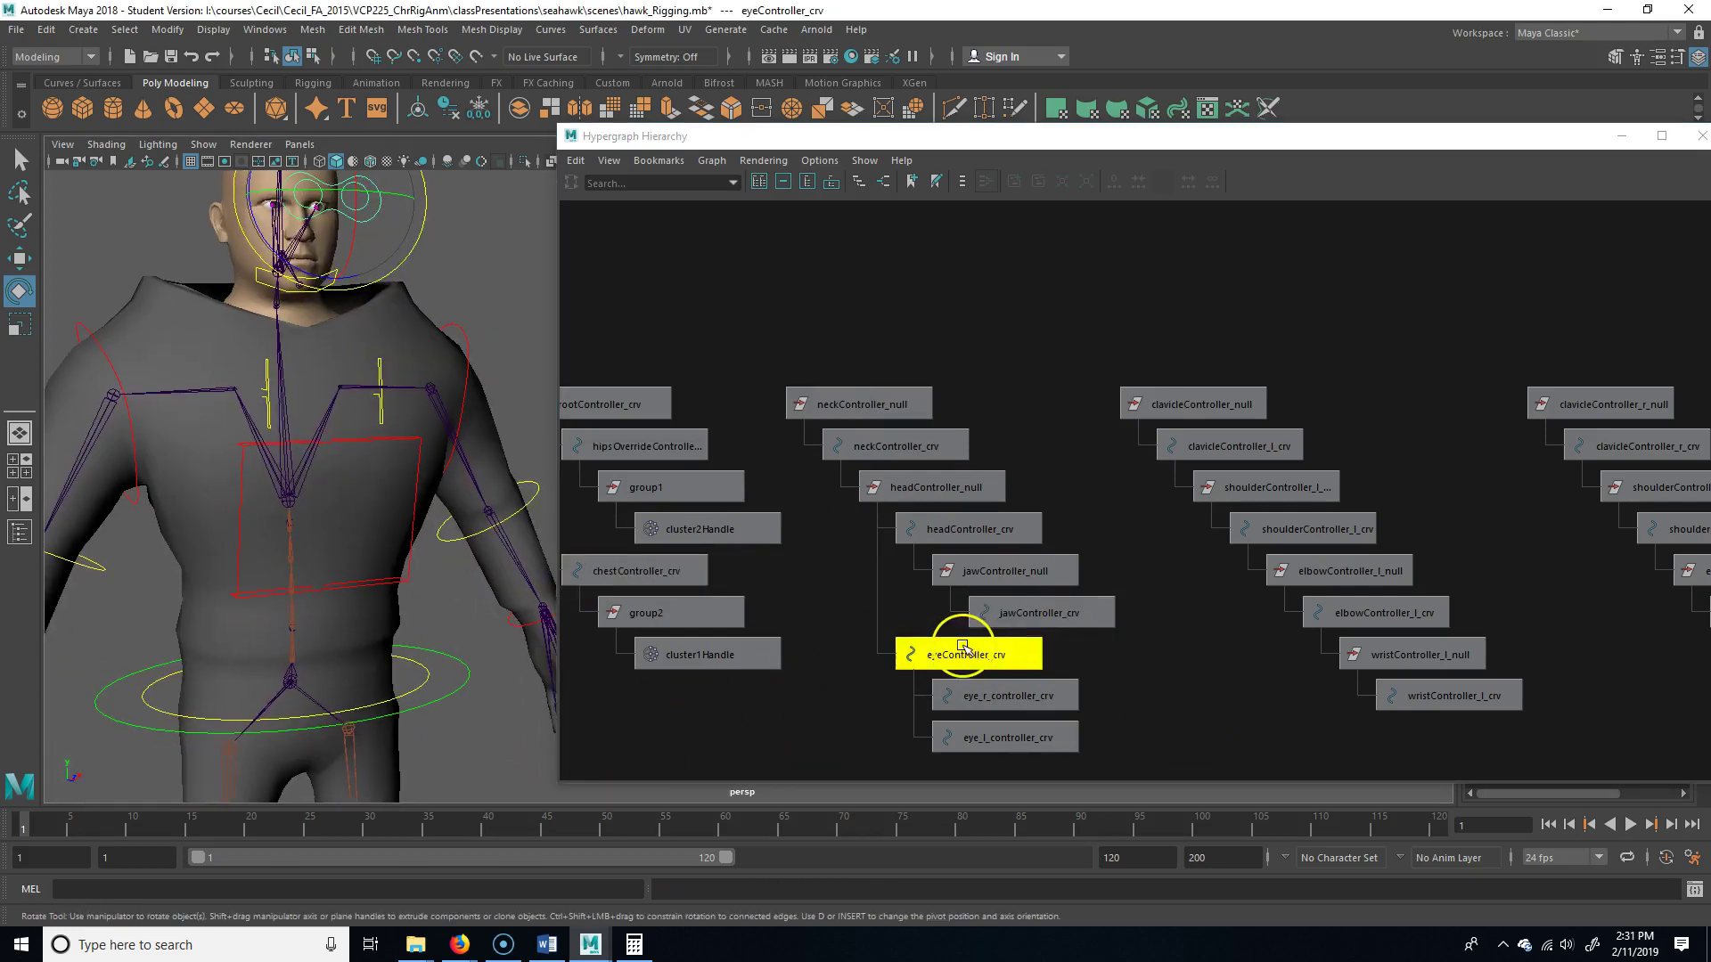
left_click(984, 655)
middle_click_drag(645, 579, 643, 579)
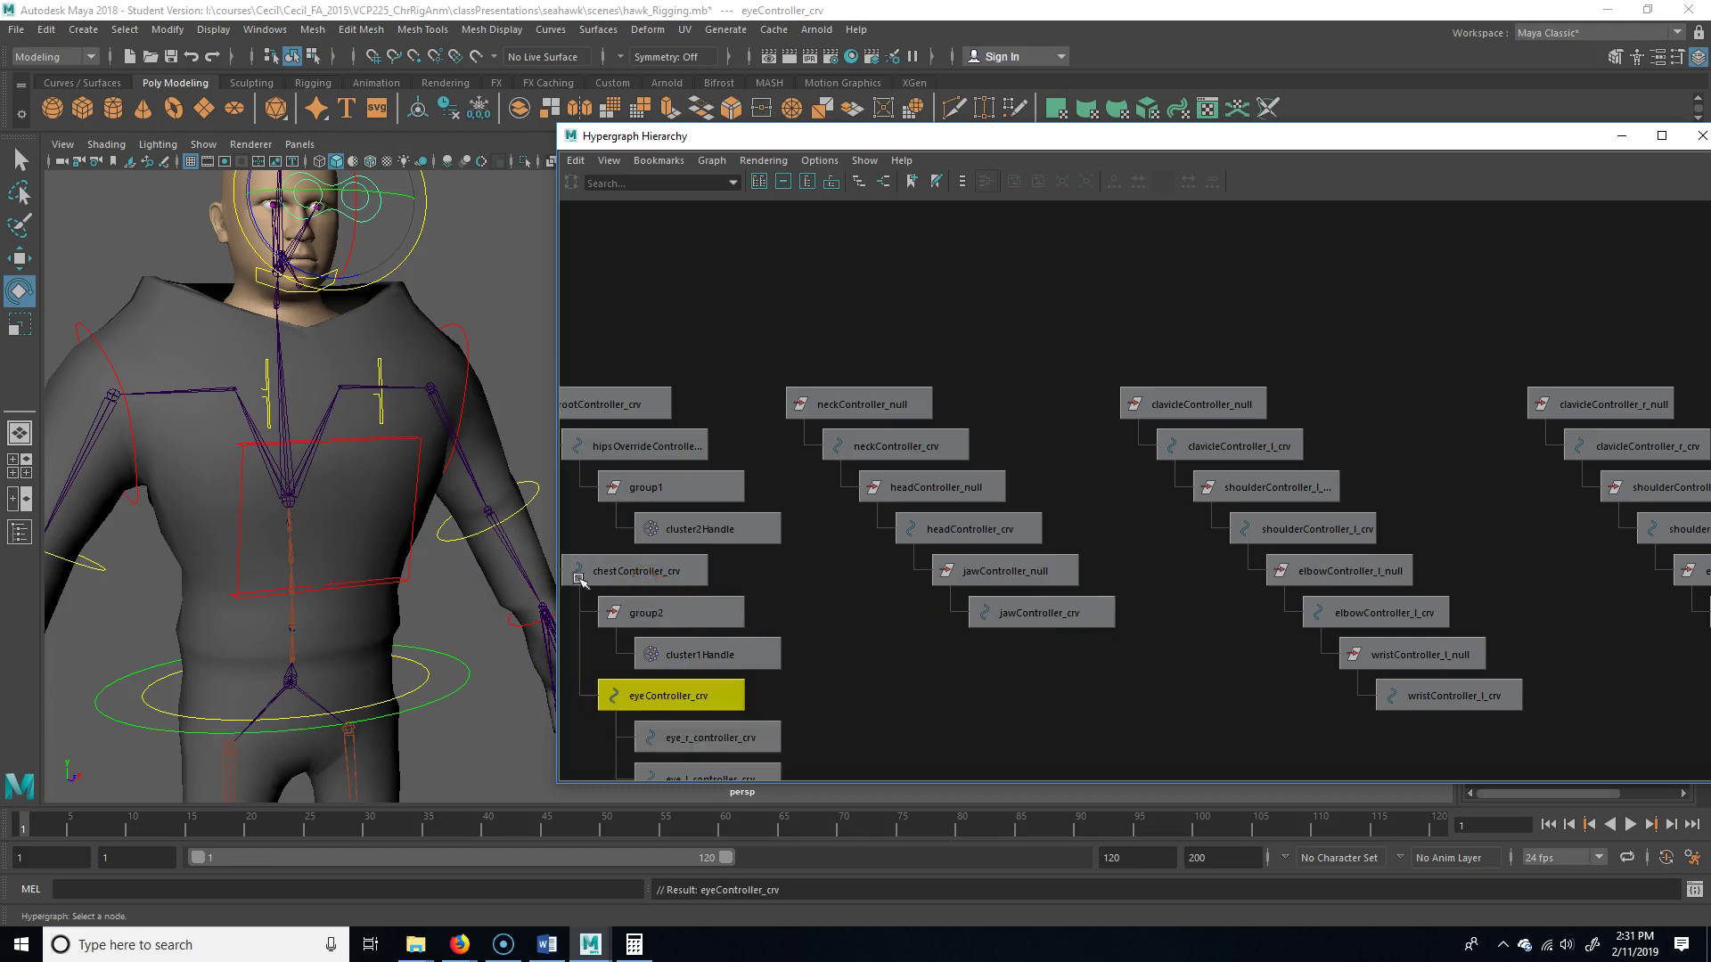
Test-rotate headController_crv with the eye controller under the chest, and undo the rotation
right_click_drag(319, 536, 306, 568, "alt")
middle_click_drag(414, 405, 425, 535, "alt")
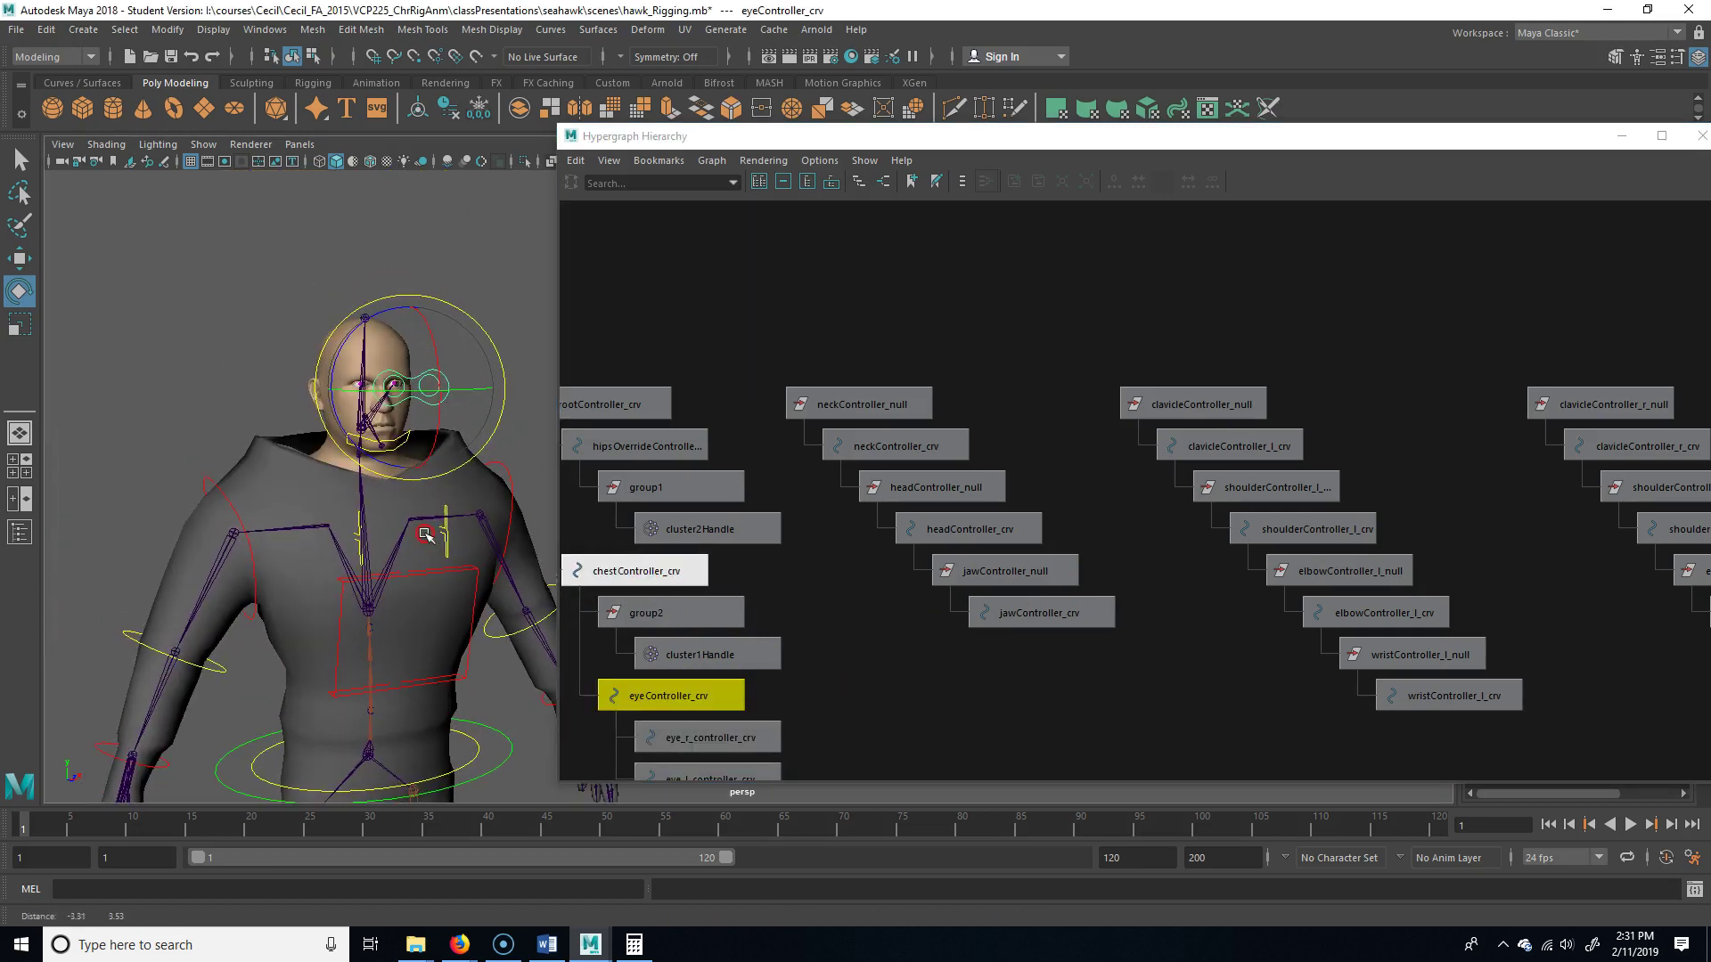
left_click(1012, 526)
mouse_move(403, 481)
left_mouse_down()
mouse_move(427, 441)
mouse_move(392, 450)
mouse_move(404, 459)
left_mouse_up()
key("ctrl+z")
Select chestController_crv and test-rotate it to see how the upper body and eye controller respond
left_click(633, 693)
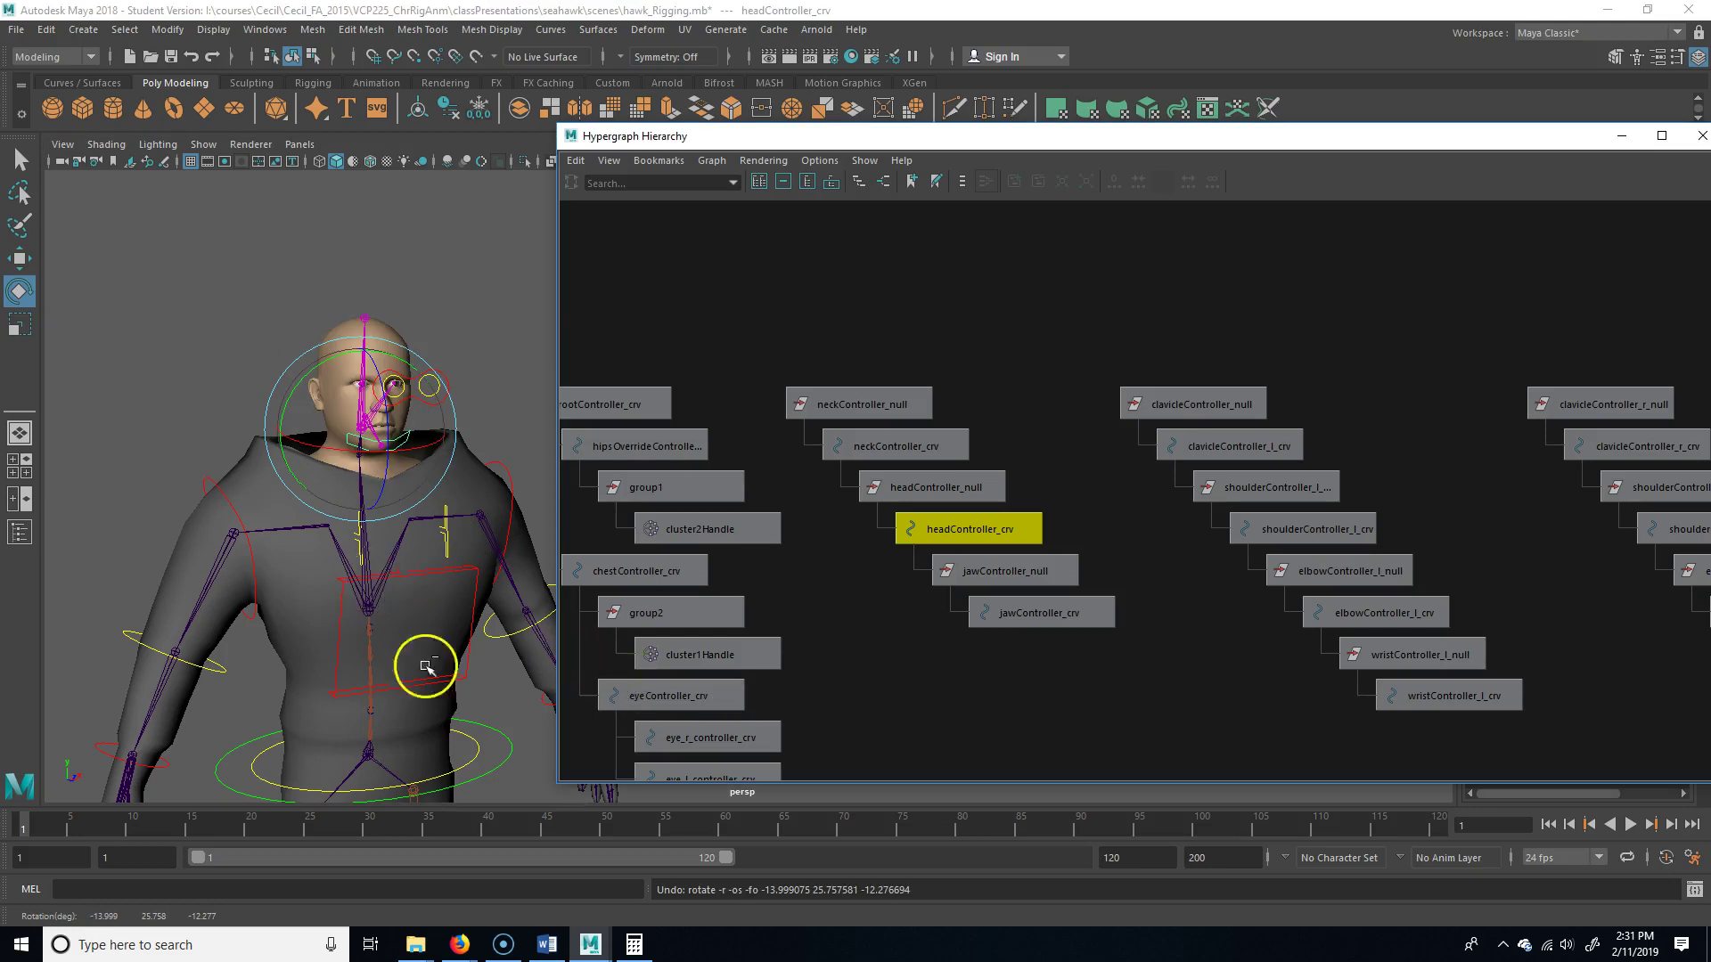
left_click_drag(426, 667, 440, 655, "alt")
left_click(410, 657)
left_click_drag(344, 623, 473, 672)
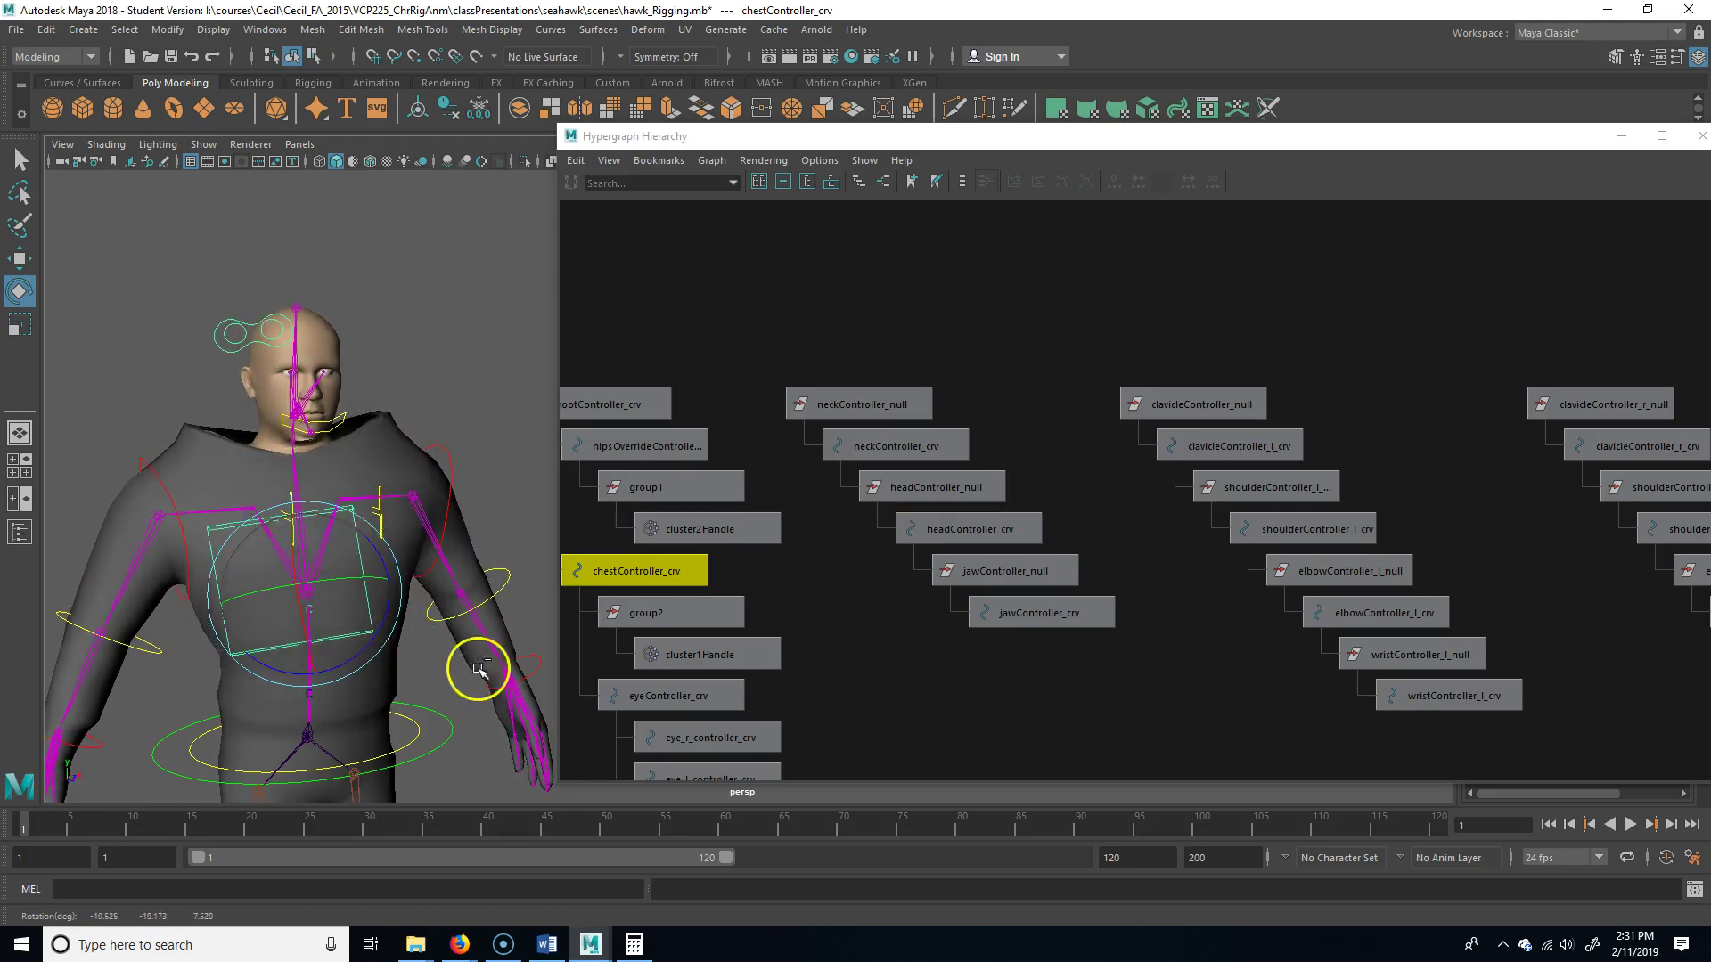
Undo the chest test rotation and the parenting of eyeController_crv under chestController_crv
key("ctrl+z")
key("ctrl+z")
key("ctrl+z")
key("ctrl+z")
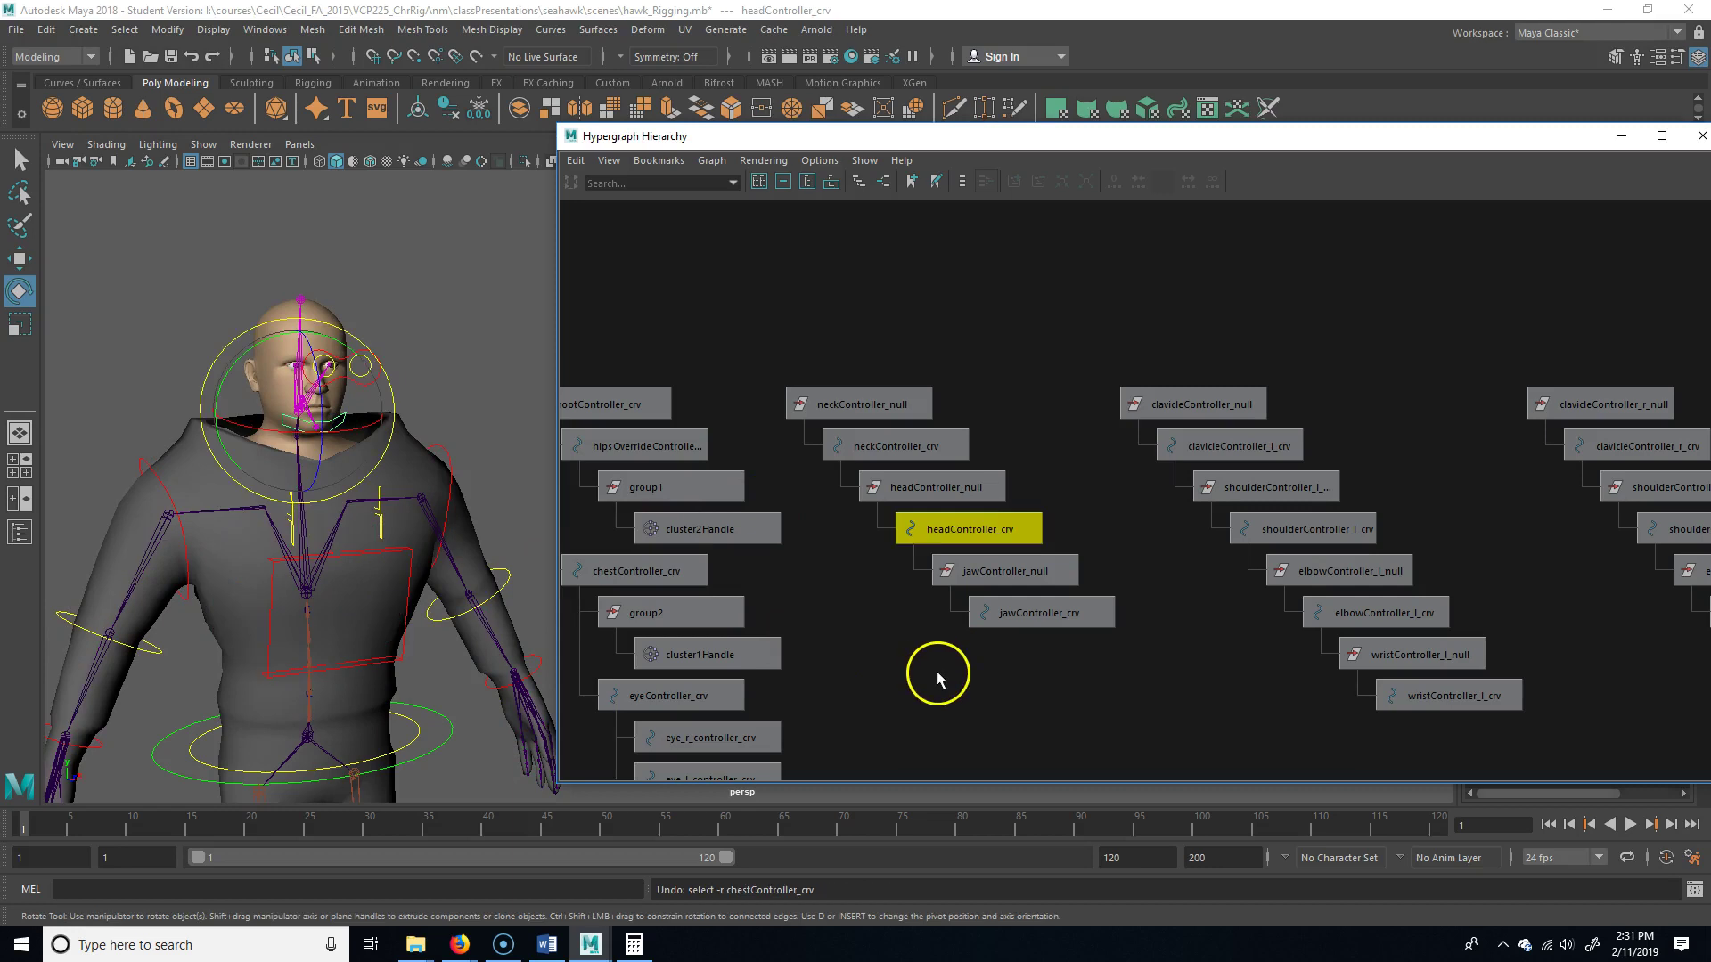
key("f")
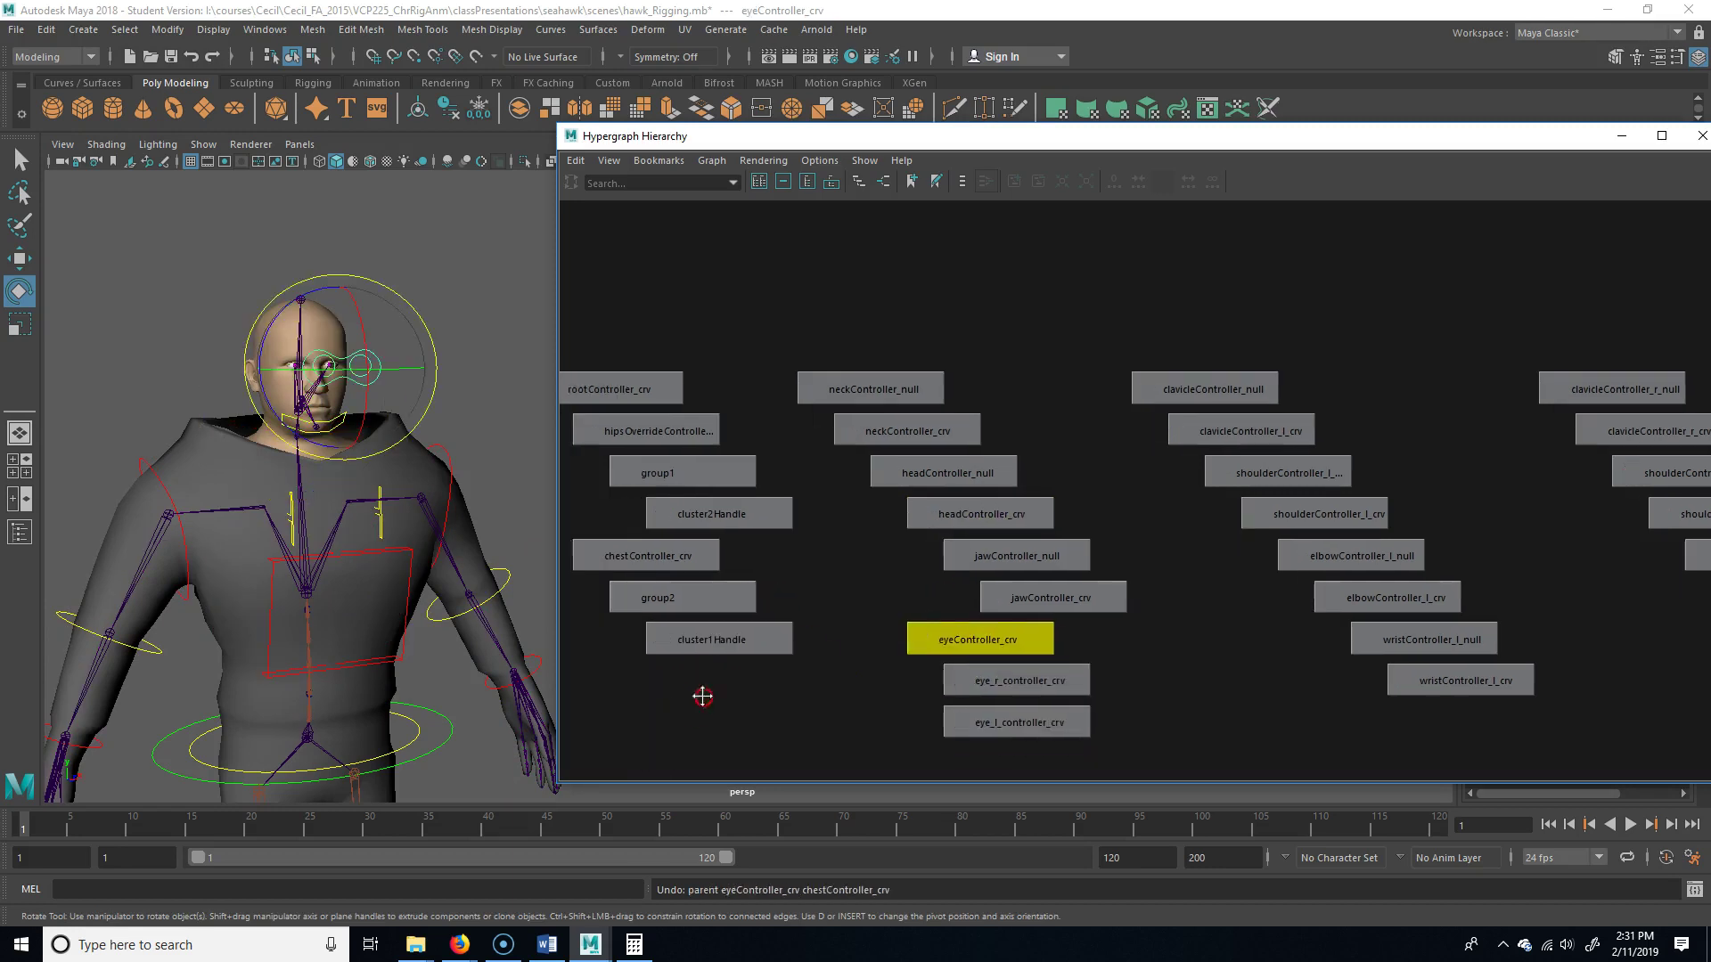
Test-rotate rootController_crv to check which controllers follow it, and undo the rotation
right_click_drag(406, 662, 118, 695, "alt")
middle_click_drag(319, 748, 185, 463, "alt")
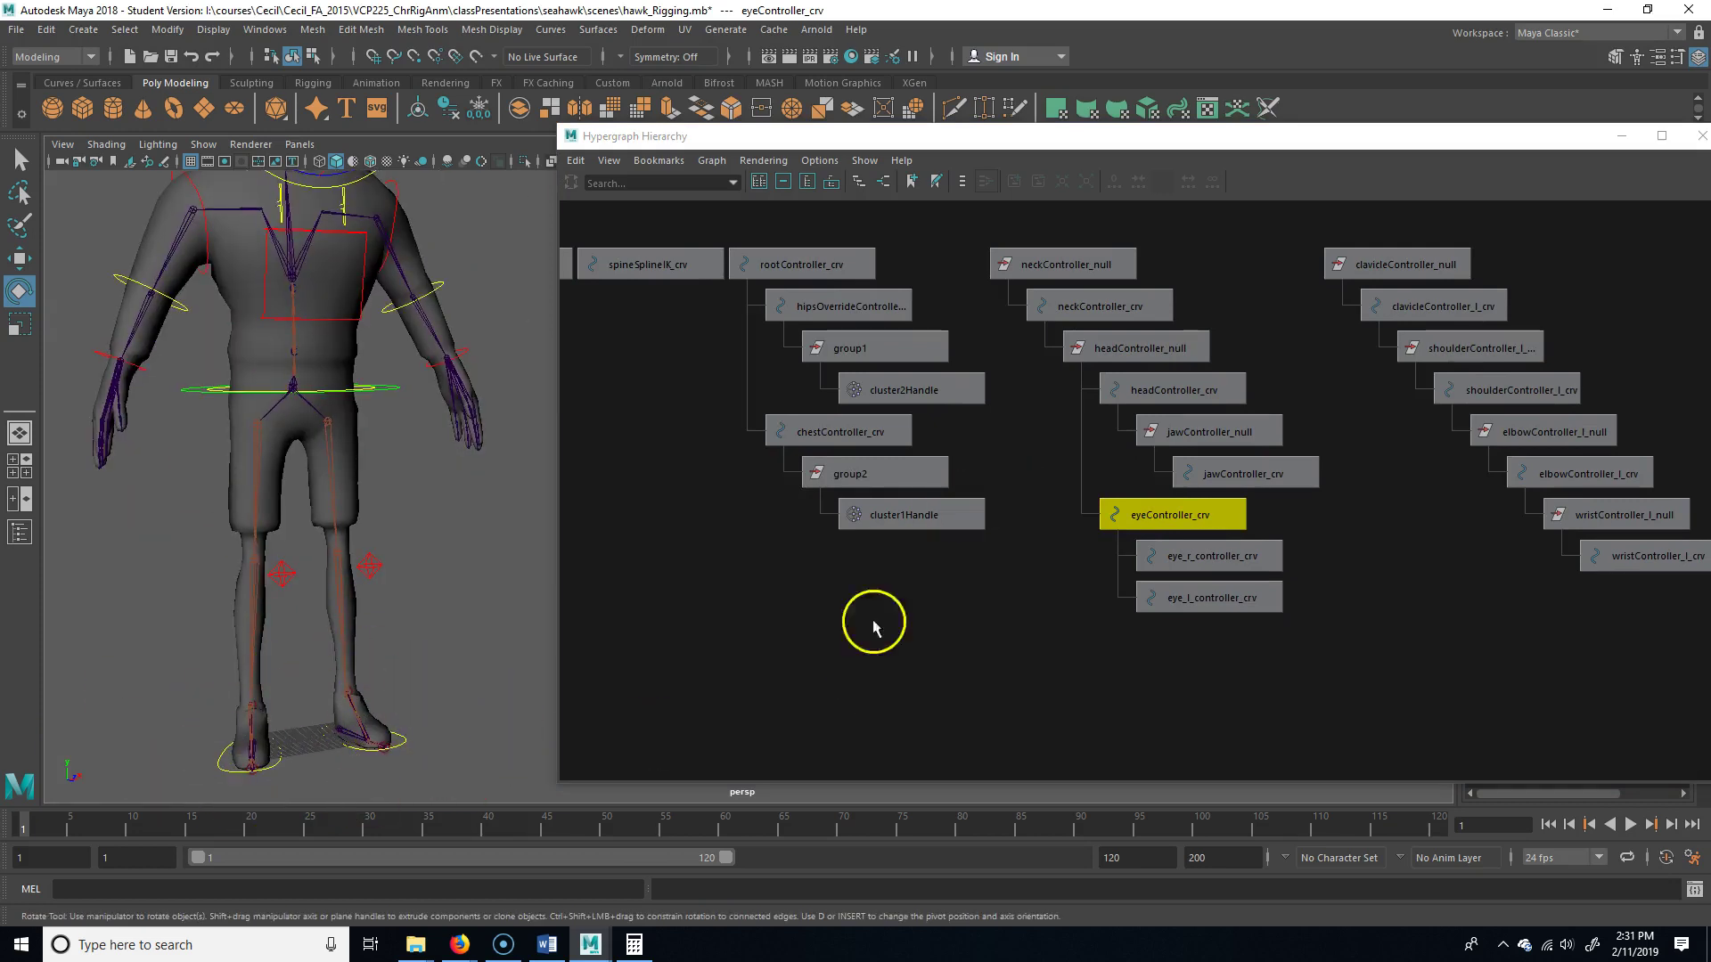
middle_click_drag(706, 541, 774, 614, "alt")
middle_click_drag(335, 434, 405, 627, "alt")
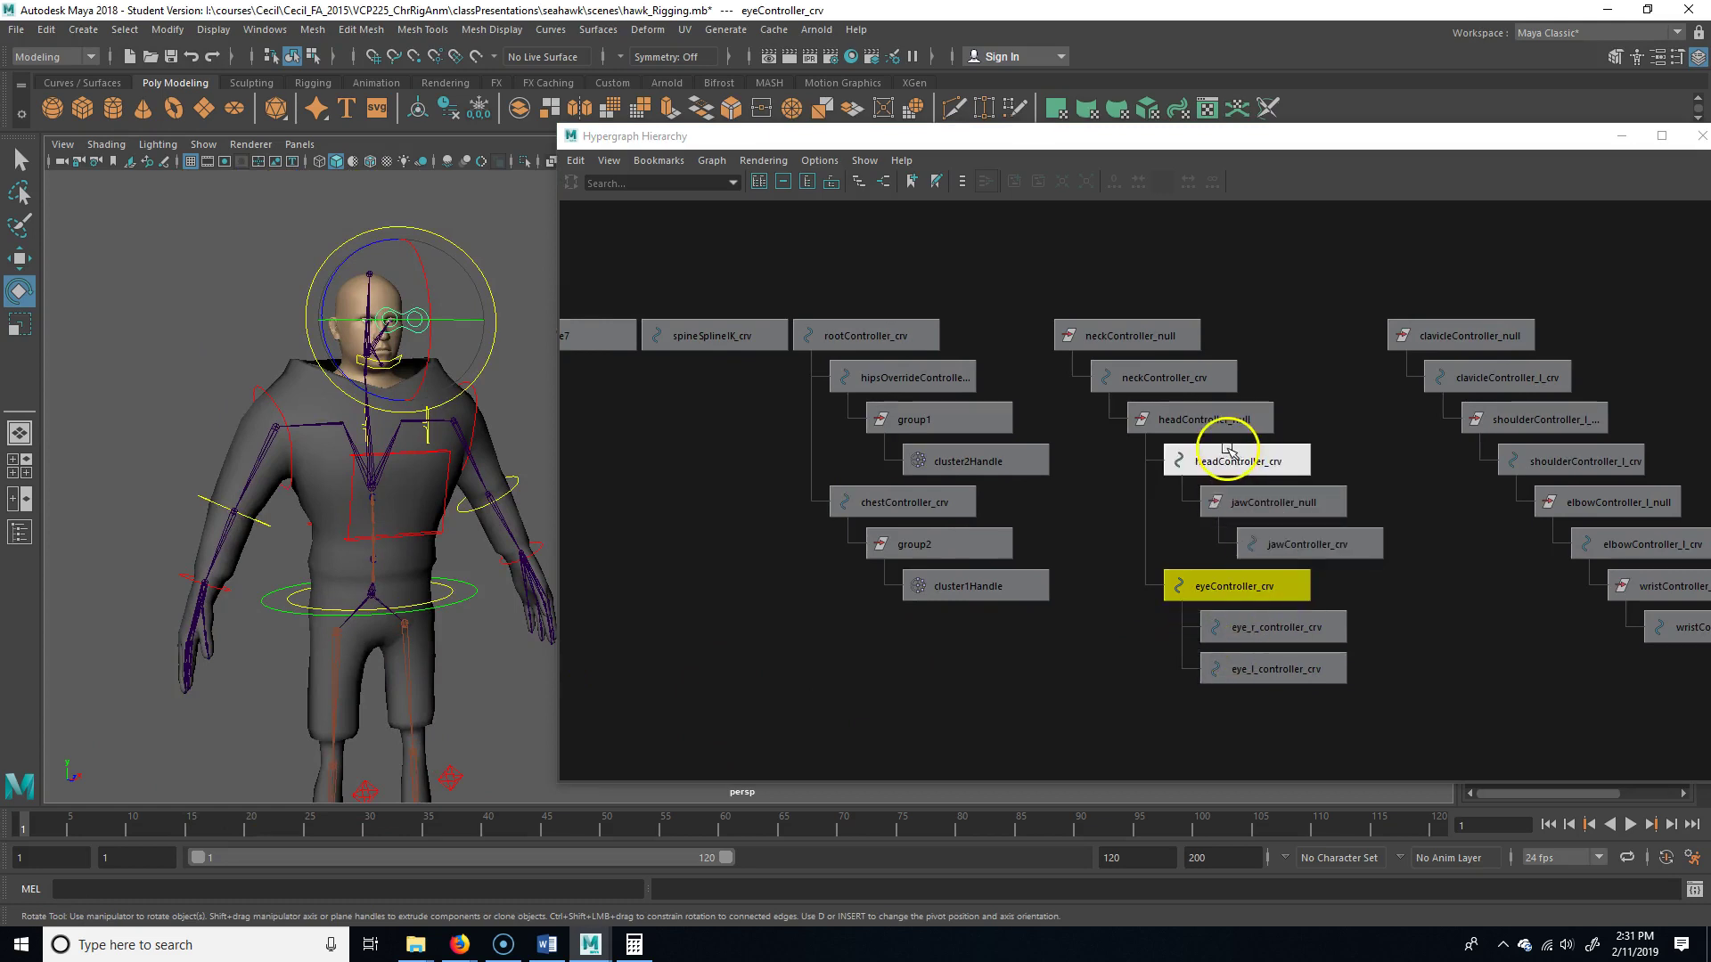
left_click(894, 341)
left_click_drag(401, 591, 419, 552)
key("ctrl+z")
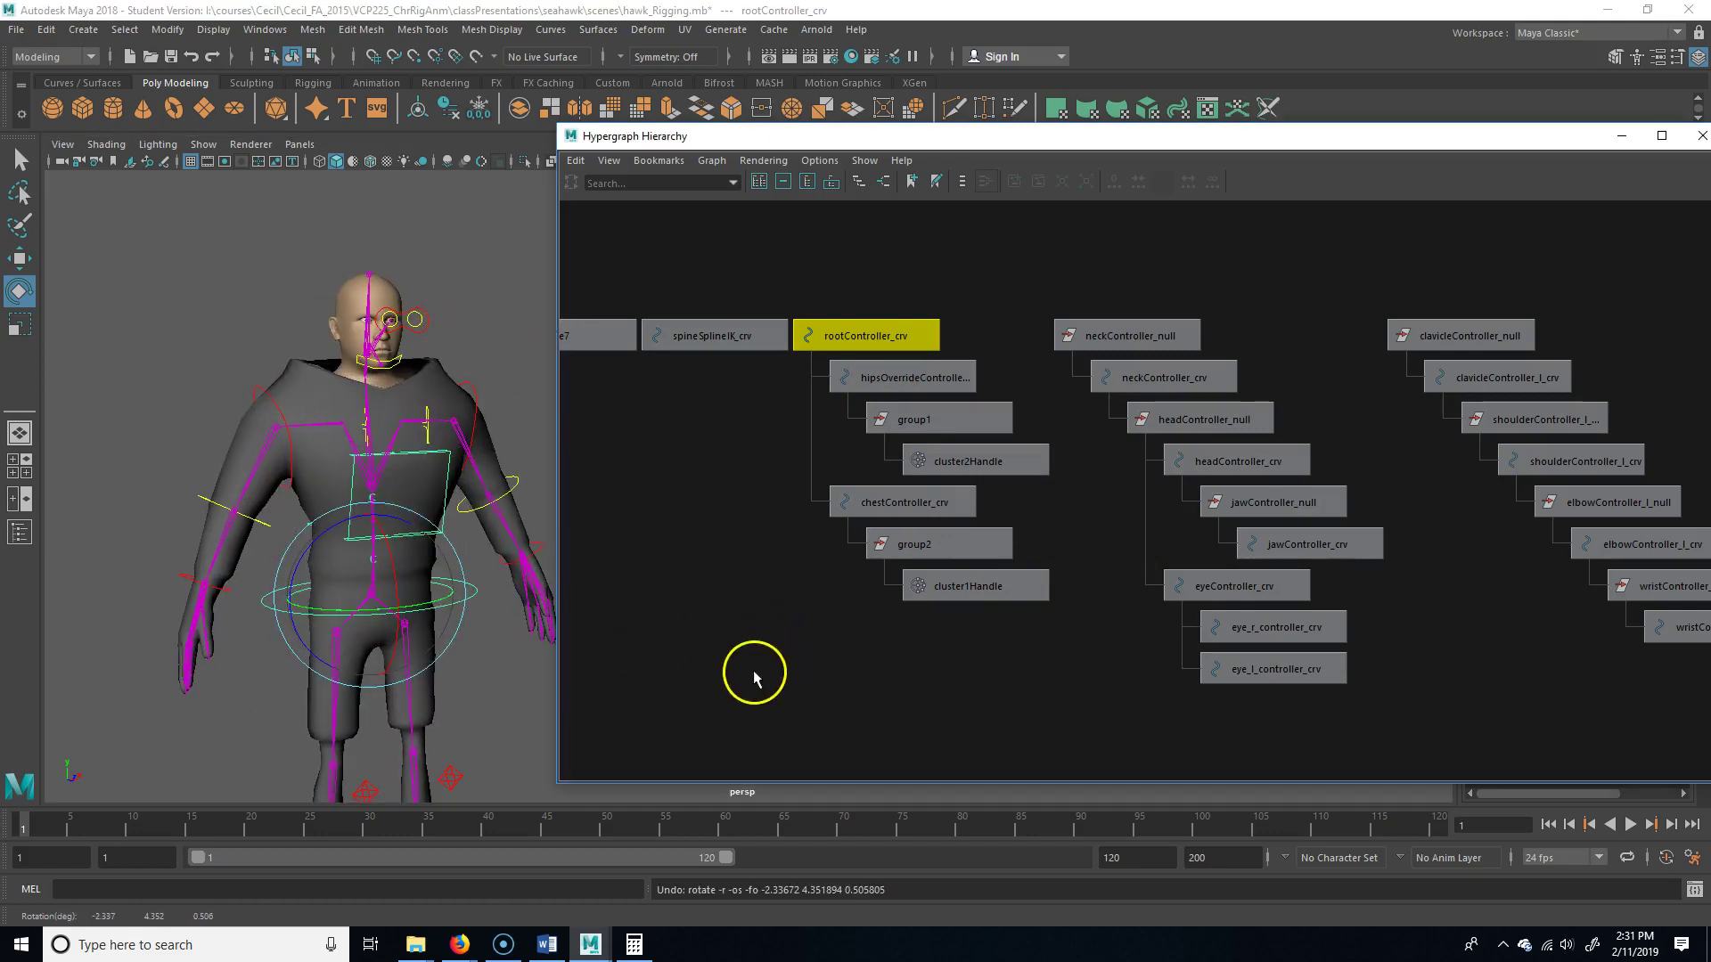
Parent neckController_null under chestController_crv and check it with an undone test rotation of the chest
left_click(909, 505)
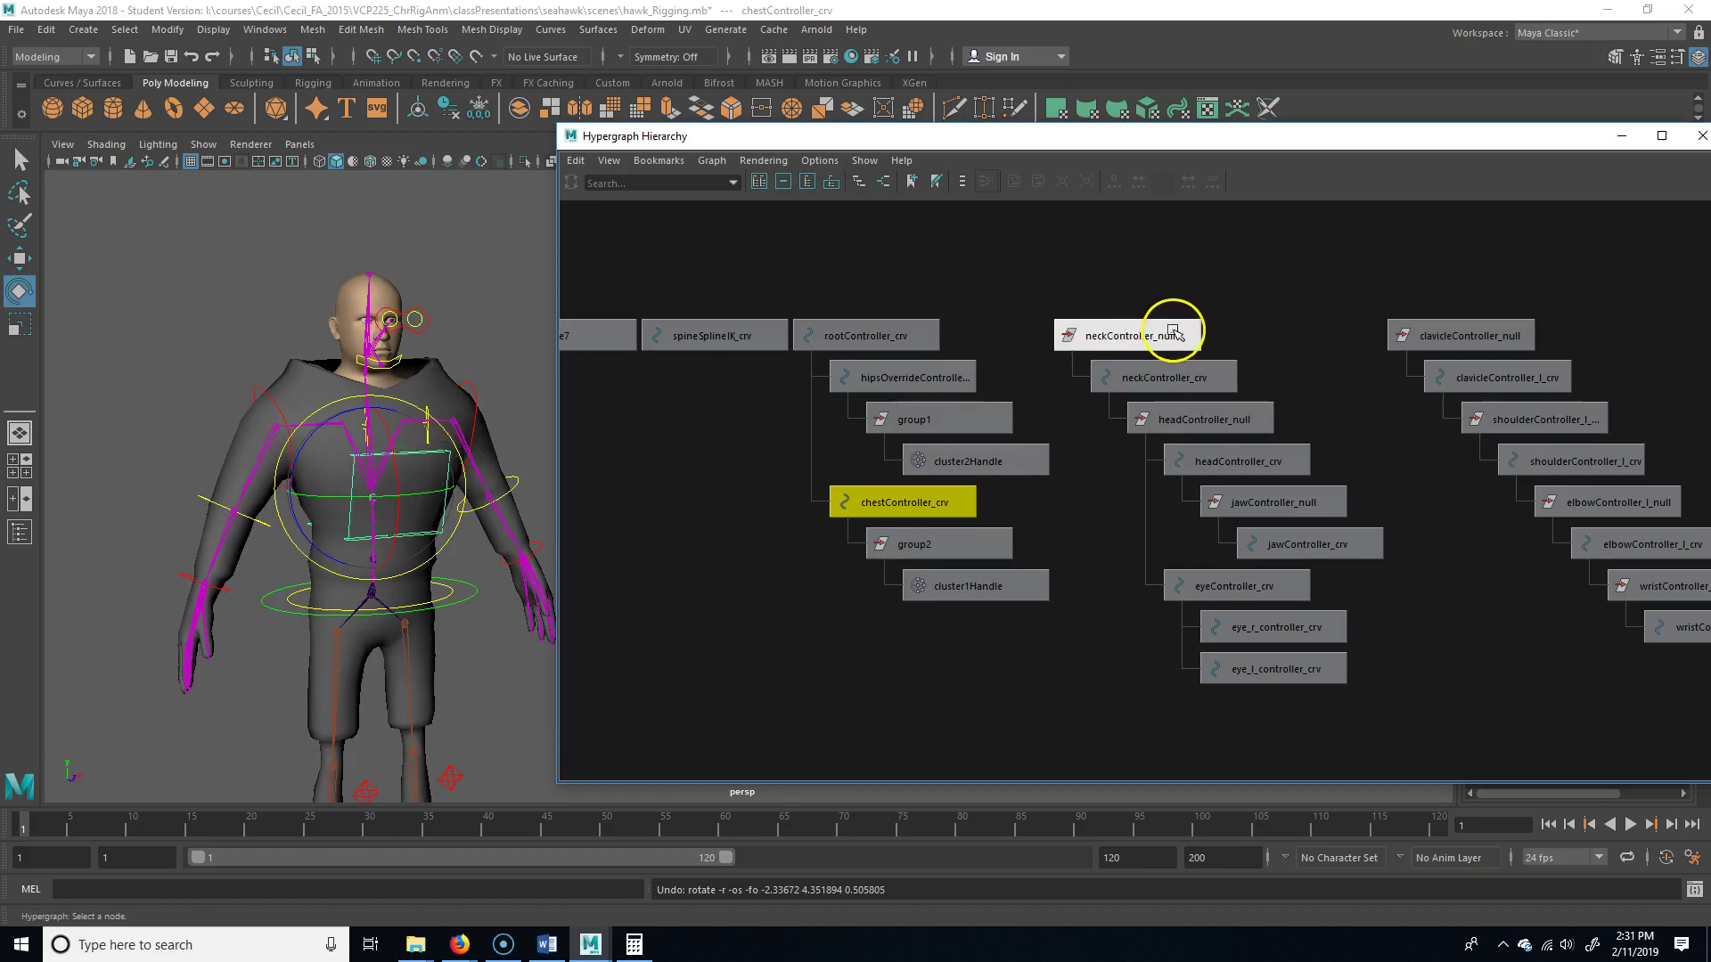
middle_click_drag(1172, 332, 918, 511)
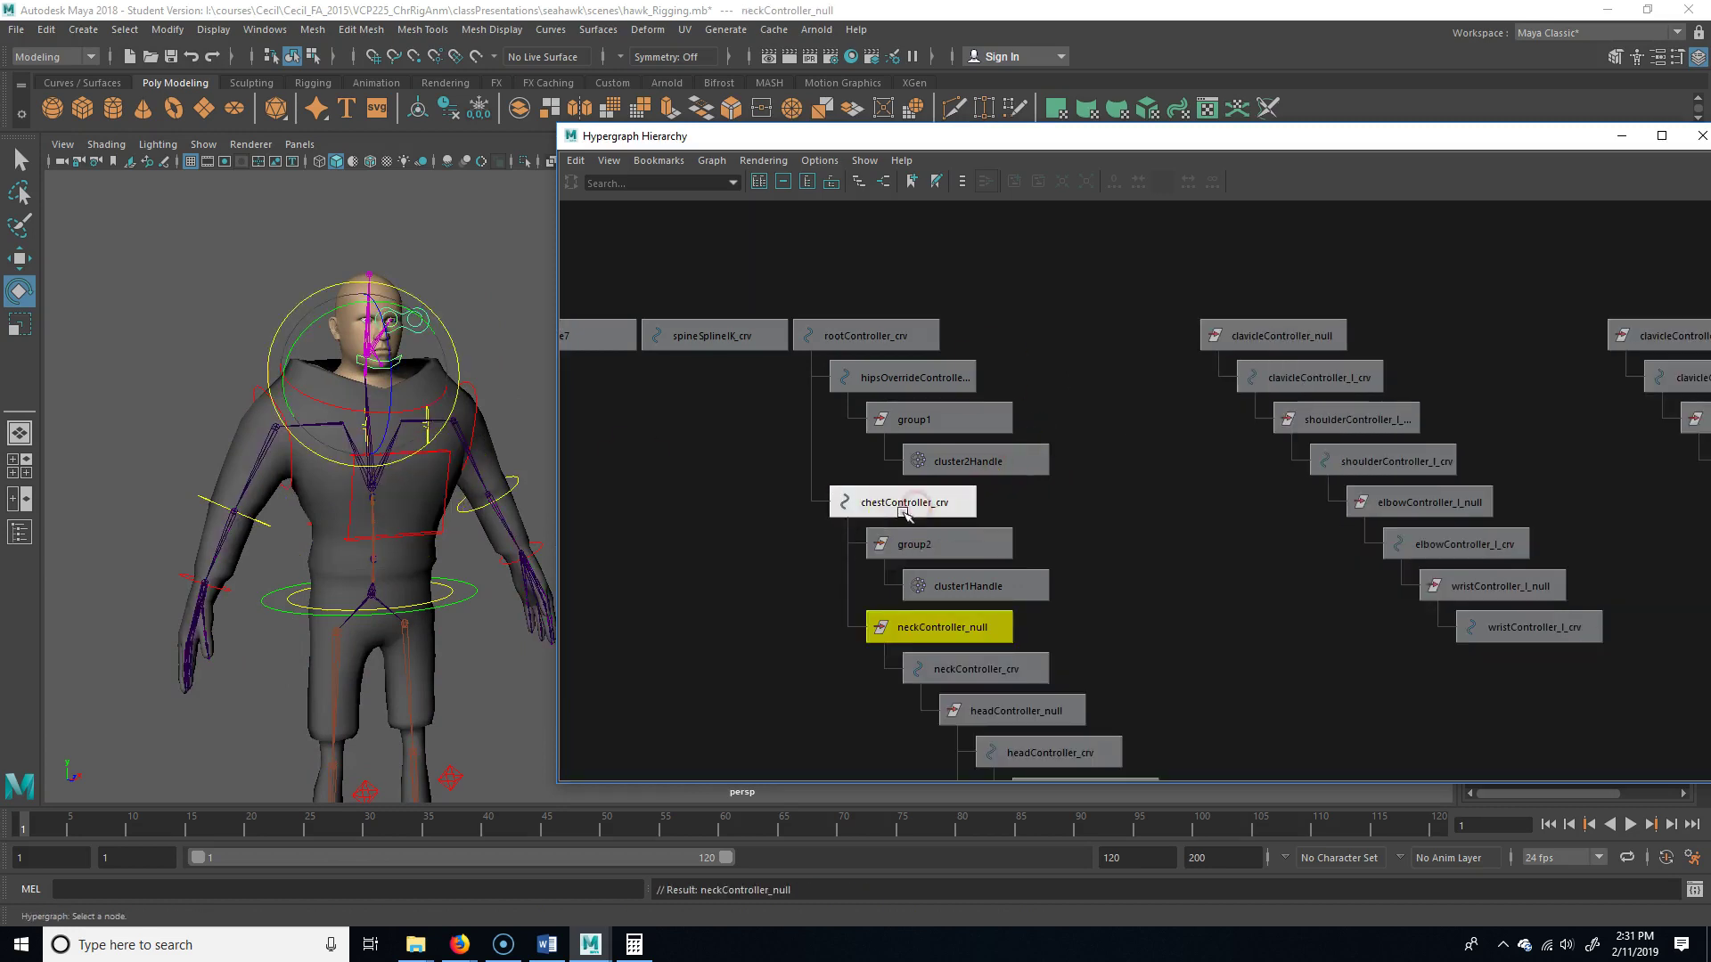
left_click_drag(412, 445, 486, 523)
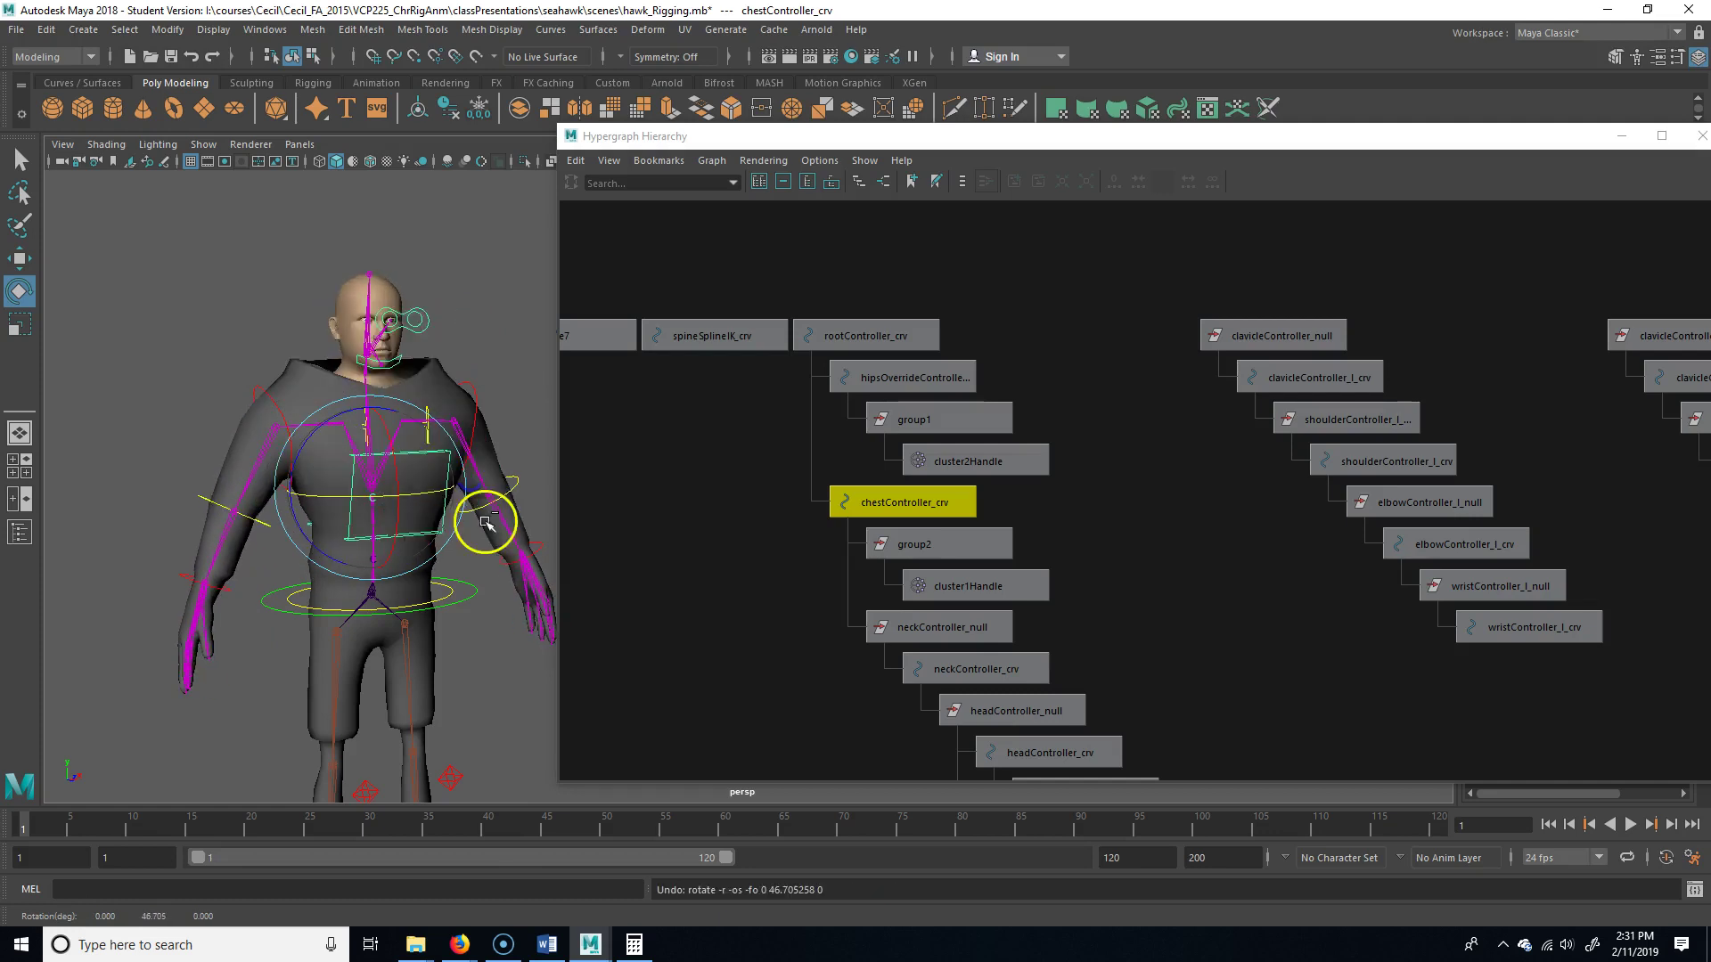
Select clavicleController_null and clavicleController_r_null and parent both under chestController_crv
middle_click_drag(1185, 608, 924, 615, "alt")
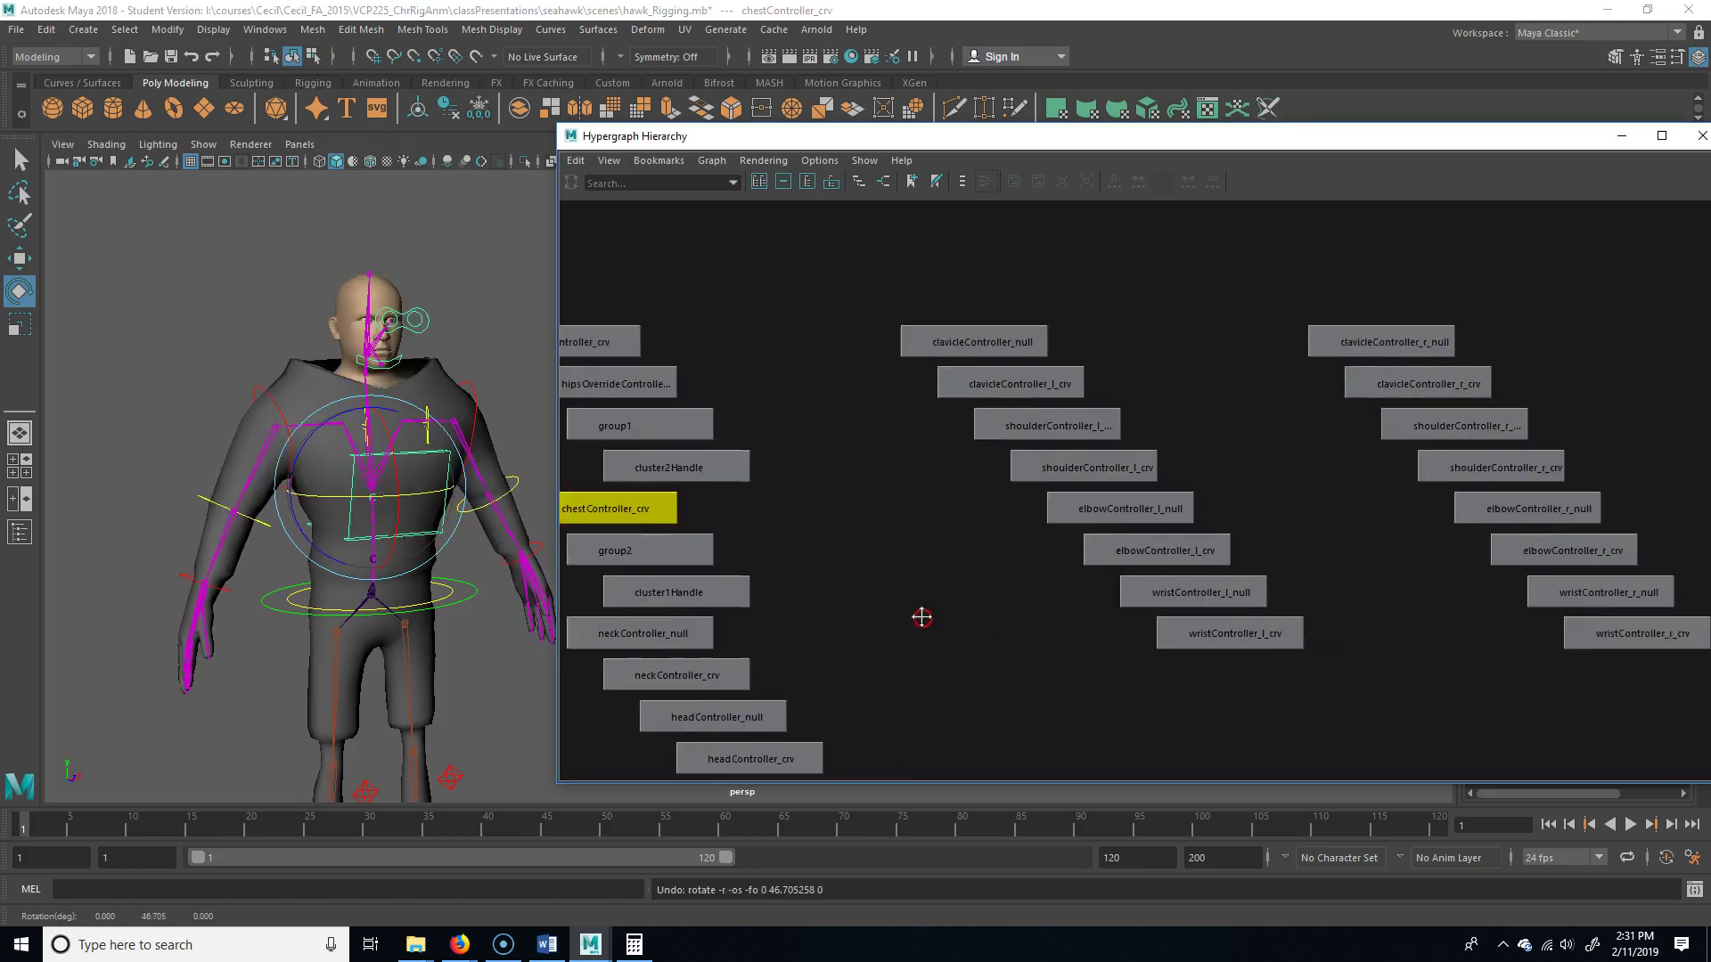
left_click(975, 357)
left_click(1390, 357)
middle_click_drag(846, 573, 1080, 515, "alt")
middle_click_drag(1231, 309, 1122, 351)
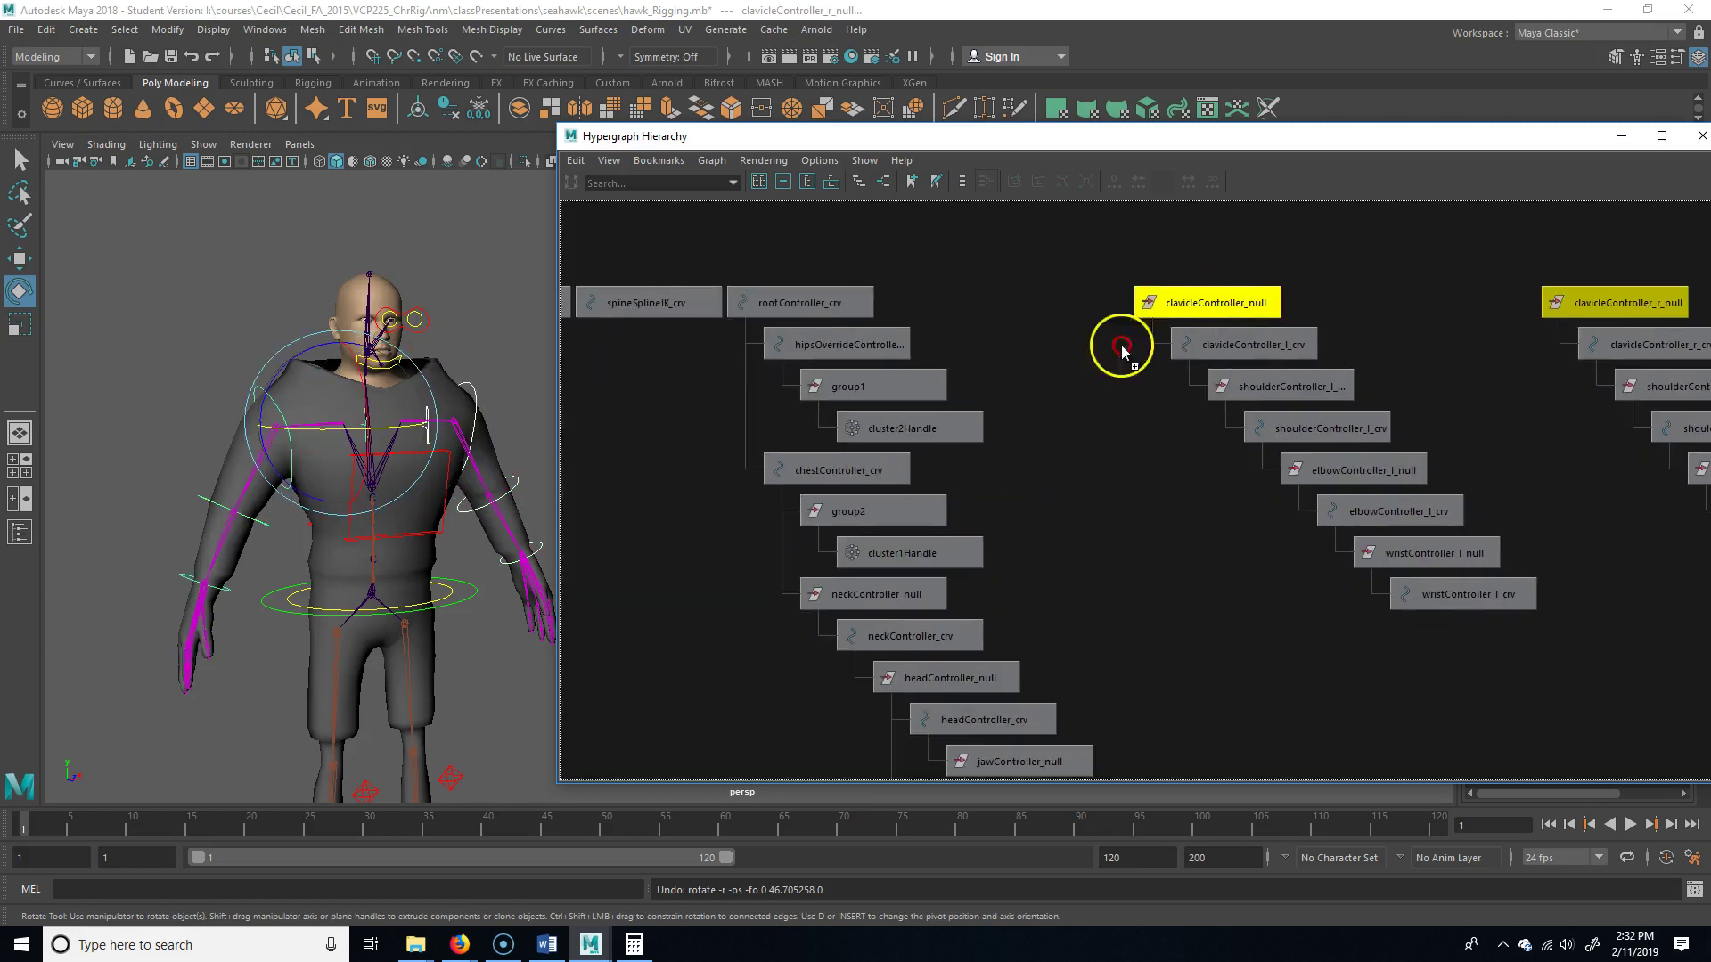
middle_click_drag(835, 475, 835, 475)
Test-rotate chestController_crv with the neck and clavicle controllers beneath it, and undo the rotation
left_click(835, 470)
left_click_drag(515, 485, 403, 419)
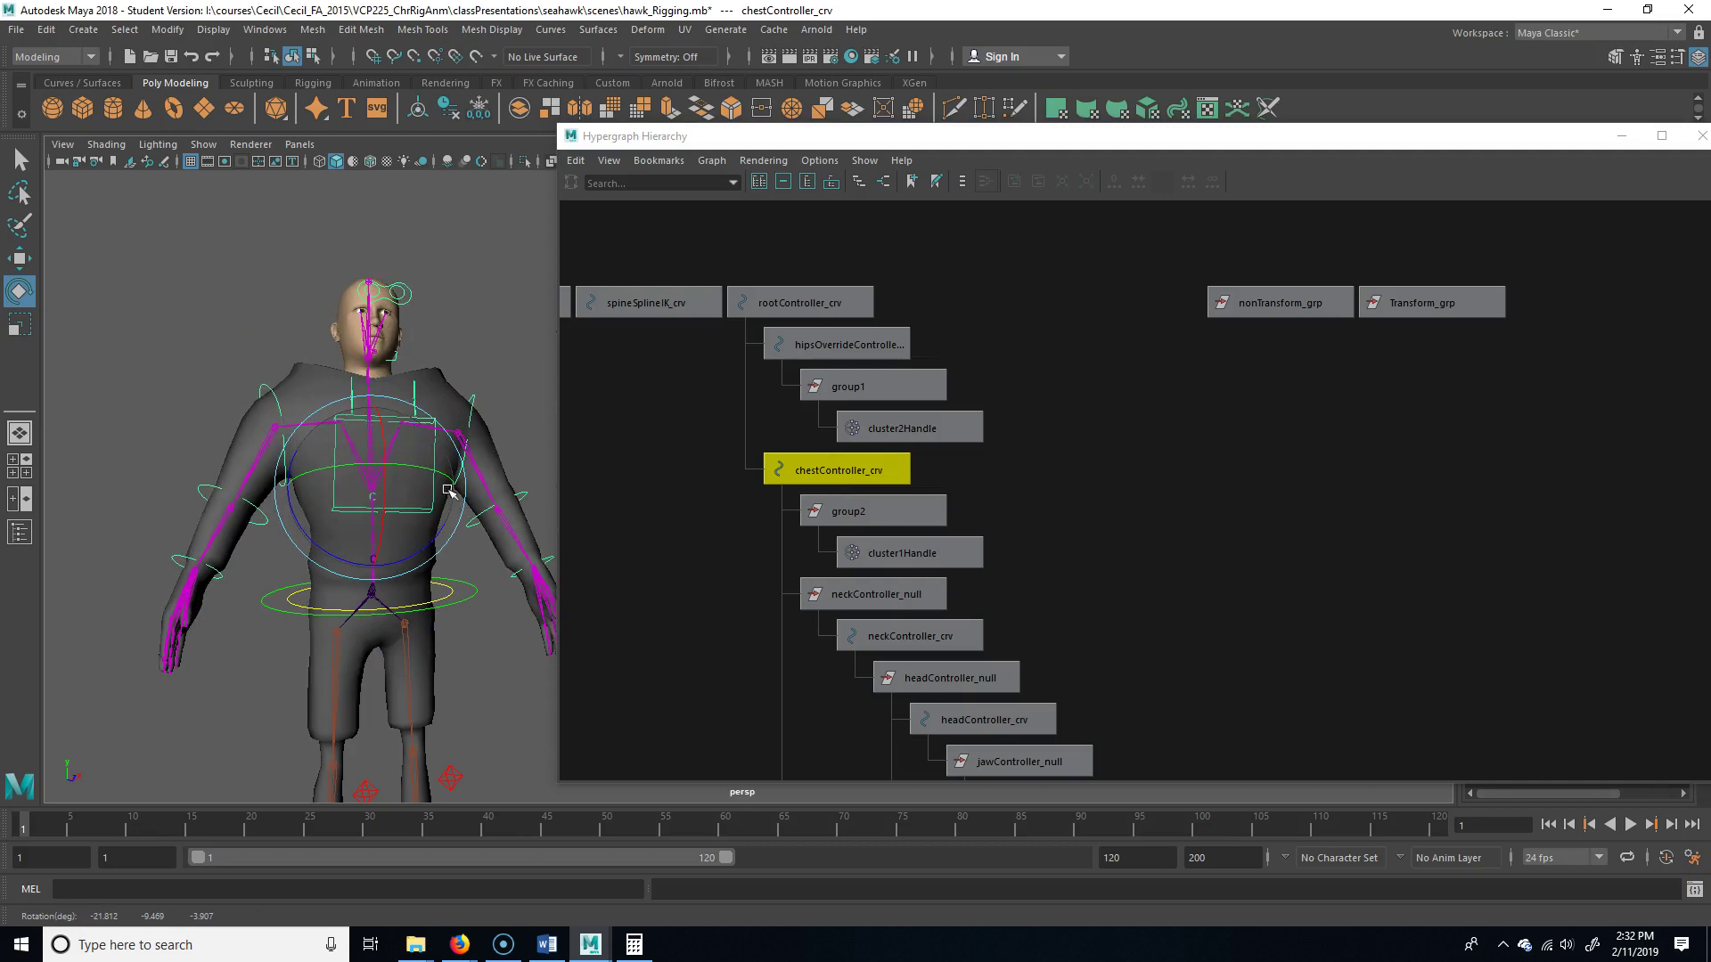
key("ctrl+z")
middle_click_drag(495, 756, 479, 722, "alt")
Select spineSplineIK_crv and examine the spine curve on the character from several angles
middle_click_drag(1306, 421, 1313, 458, "alt")
right_click_drag(1314, 458, 1043, 481, "alt")
middle_click_drag(1080, 481, 1276, 466, "alt")
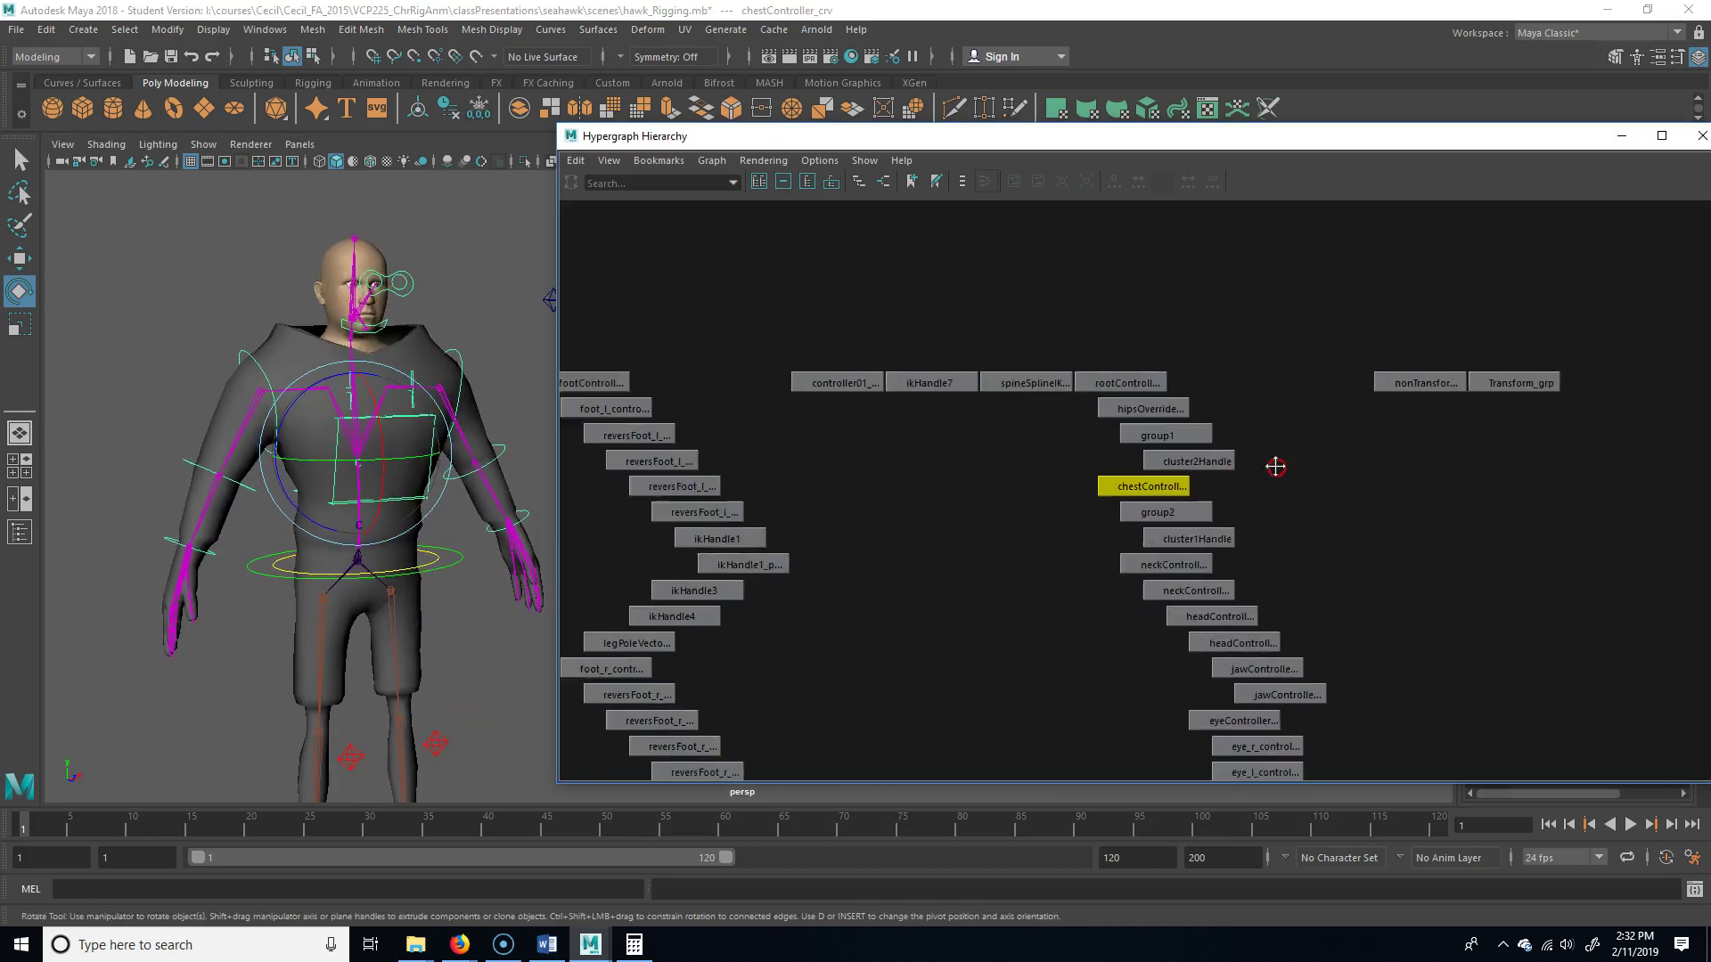
left_click(1032, 381)
left_click_drag(308, 526, 359, 565, "alt")
key("w")
middle_click_drag(492, 588, 386, 542, "alt")
right_click_drag(392, 571, 321, 590, "alt")
middle_click_drag(387, 622, 292, 587, "alt")
left_click_drag(465, 717, 546, 687)
key("ctrl+z")
left_click_drag(426, 575, 281, 560, "alt")
middle_click_drag(280, 560, 470, 588, "alt")
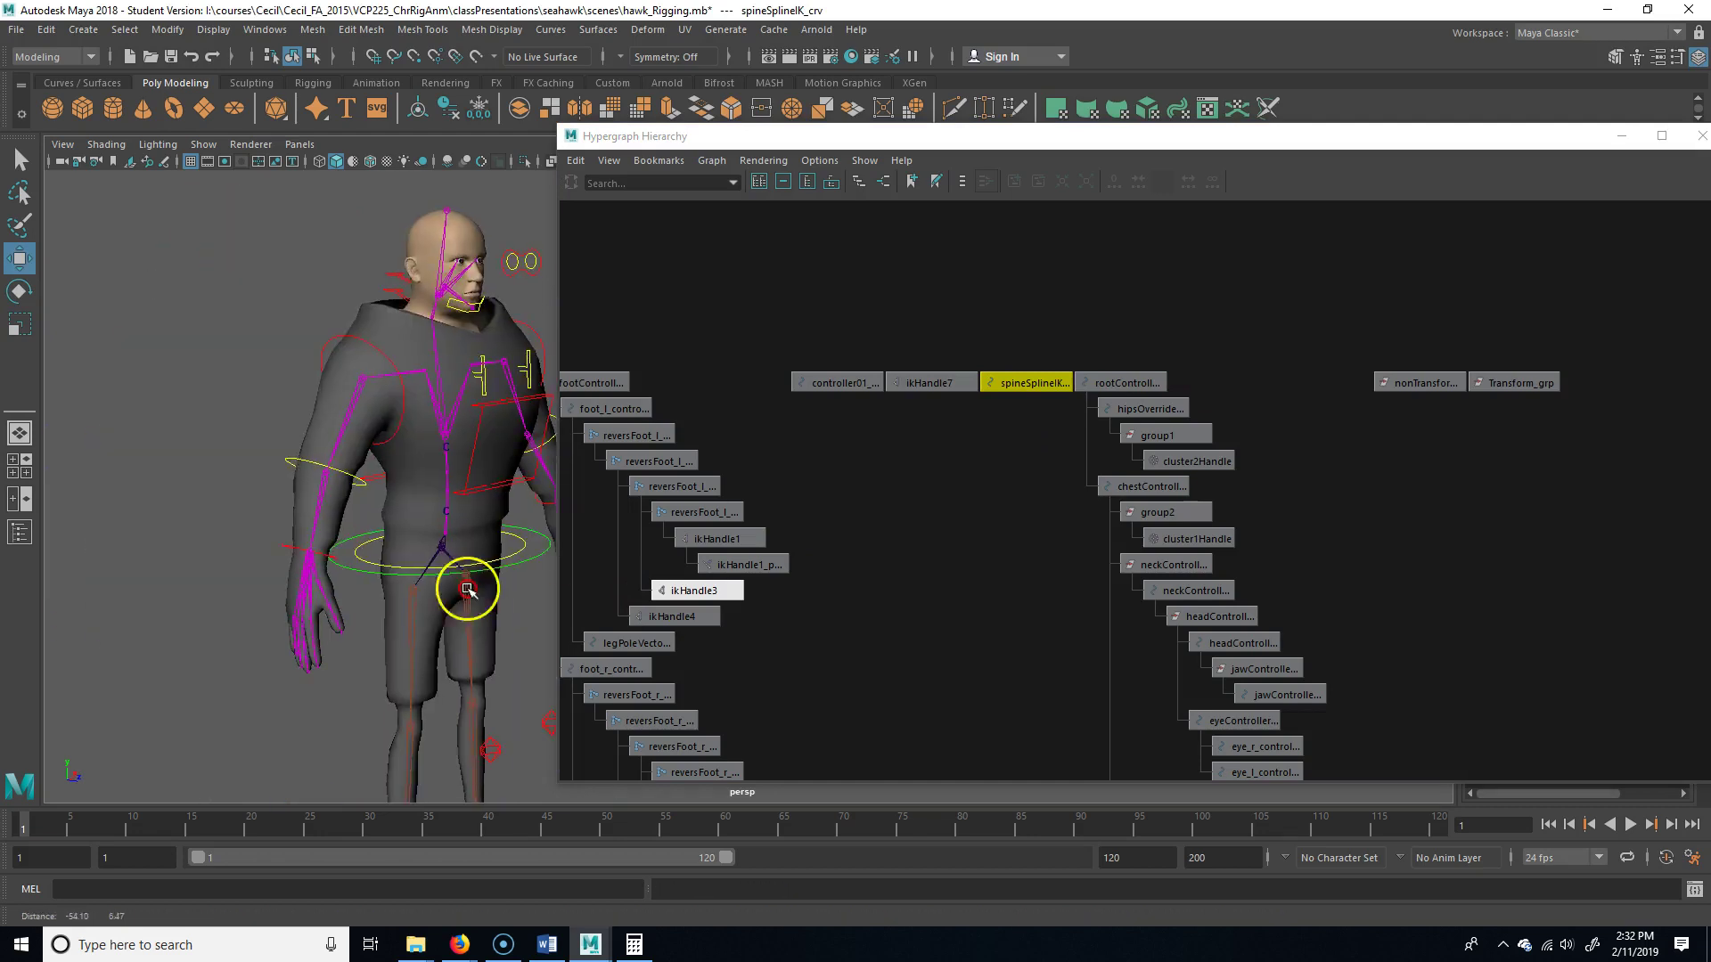
right_click_drag(473, 586, 657, 562, "alt")
middle_click_drag(200, 600, 464, 567, "alt")
left_click(435, 385)
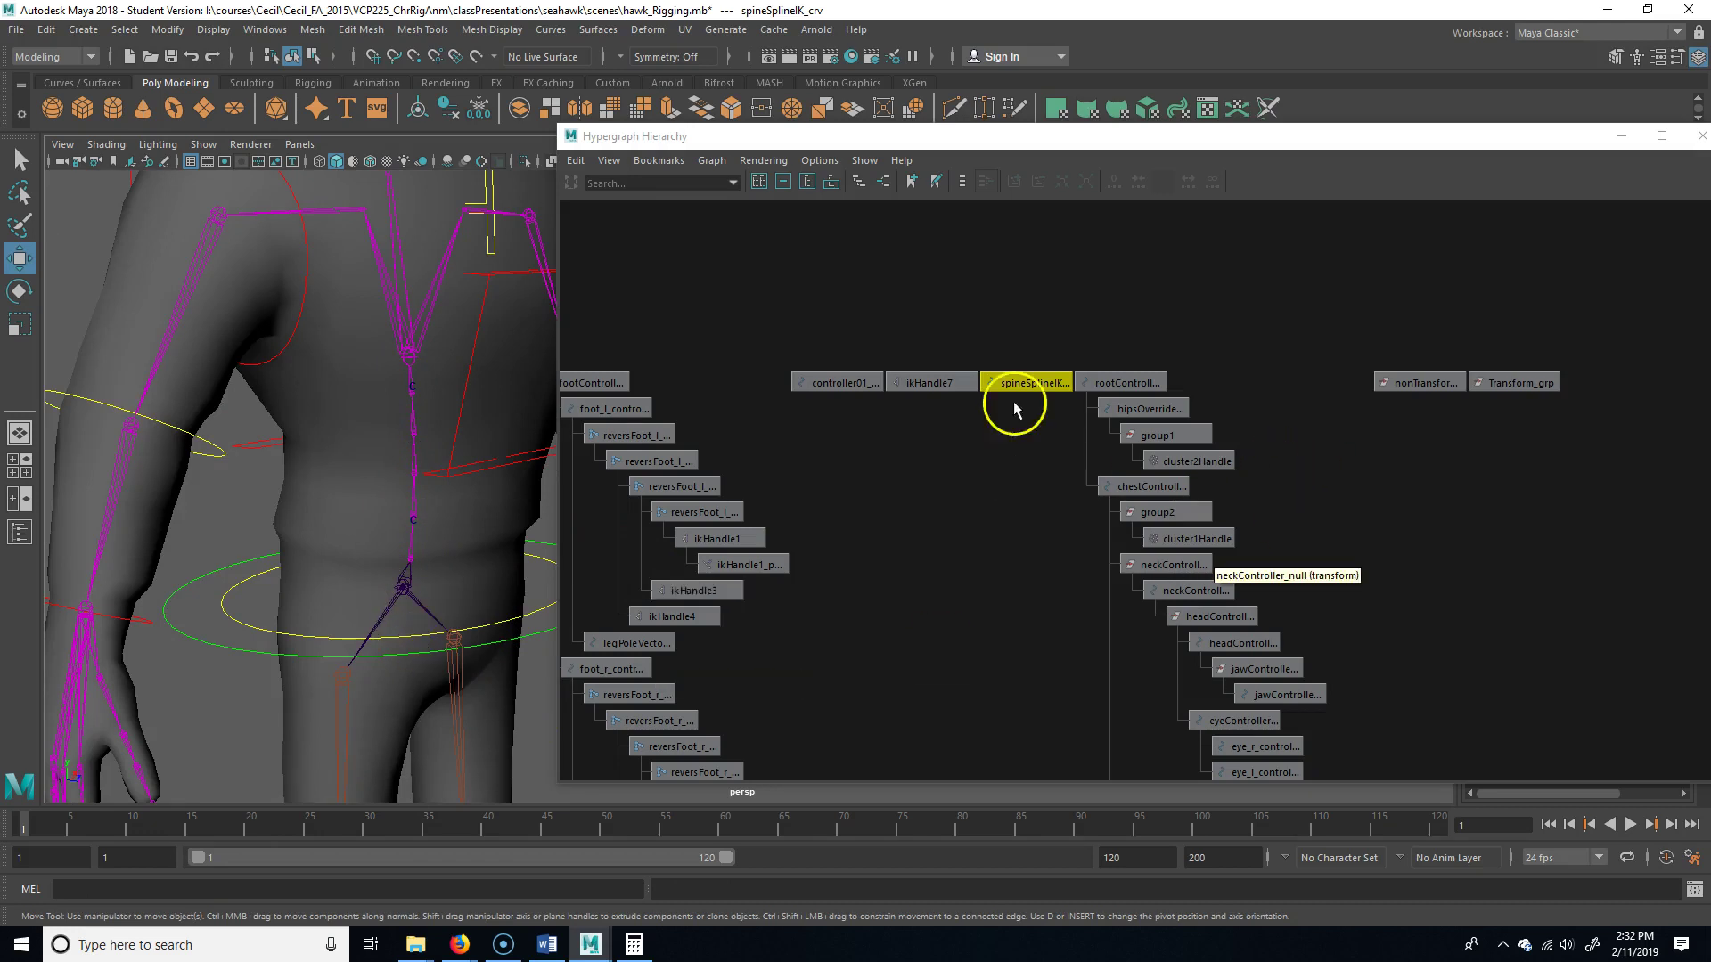
Parent spineSplineIK_crv under nonTransform_grp
left_click(1032, 383)
middle_click_drag(1034, 385, 1041, 385)
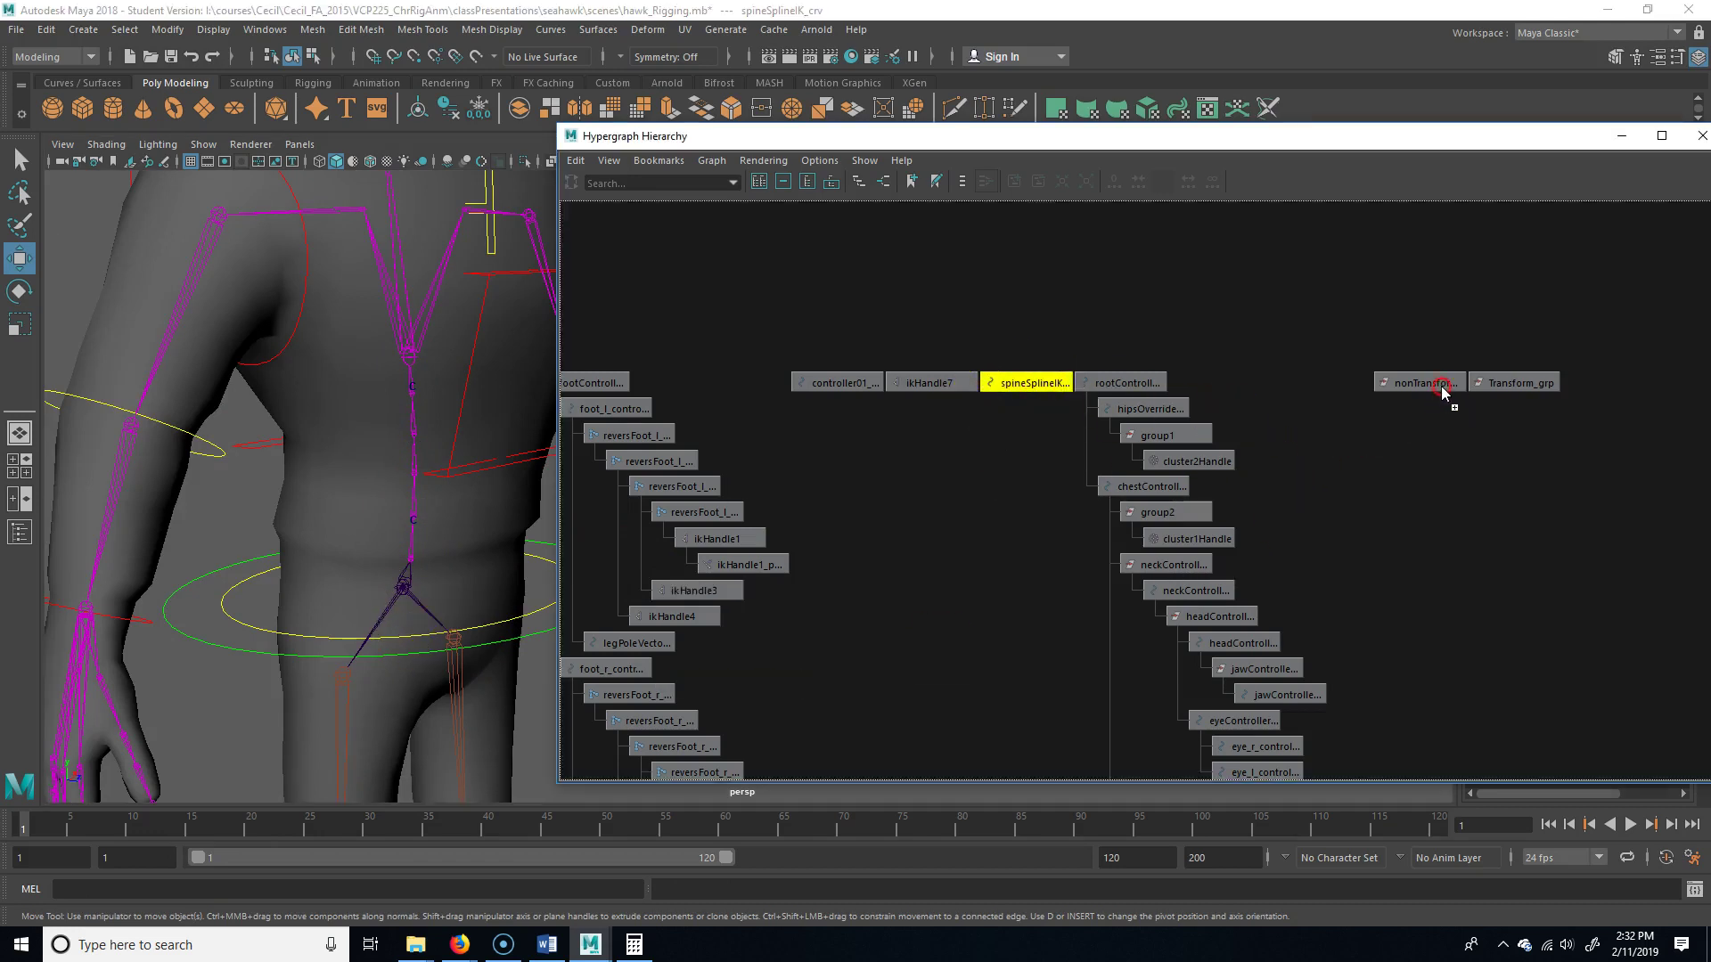
middle_click_drag(1444, 392, 1444, 379)
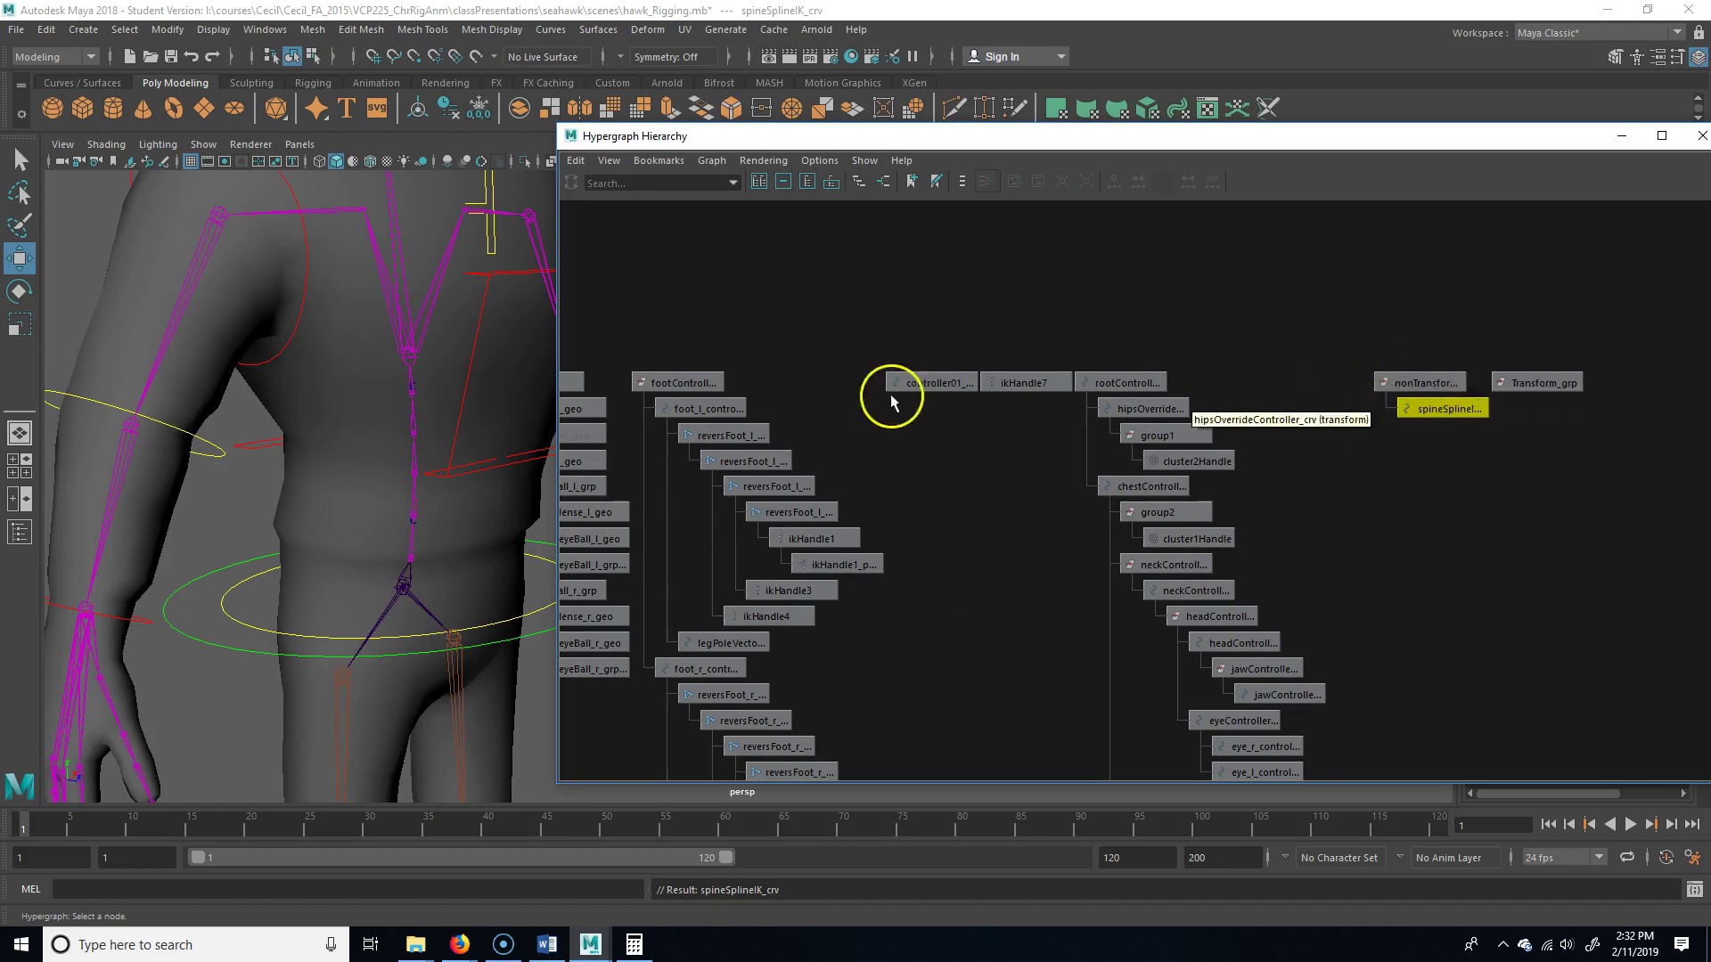
Select ikHandle7 and parent it under nonTransform_grp
left_click(1034, 384)
left_click_drag(457, 546, 482, 565, "alt")
right_click_drag(482, 565, 278, 609, "alt")
middle_click_drag(401, 625, 210, 568, "alt")
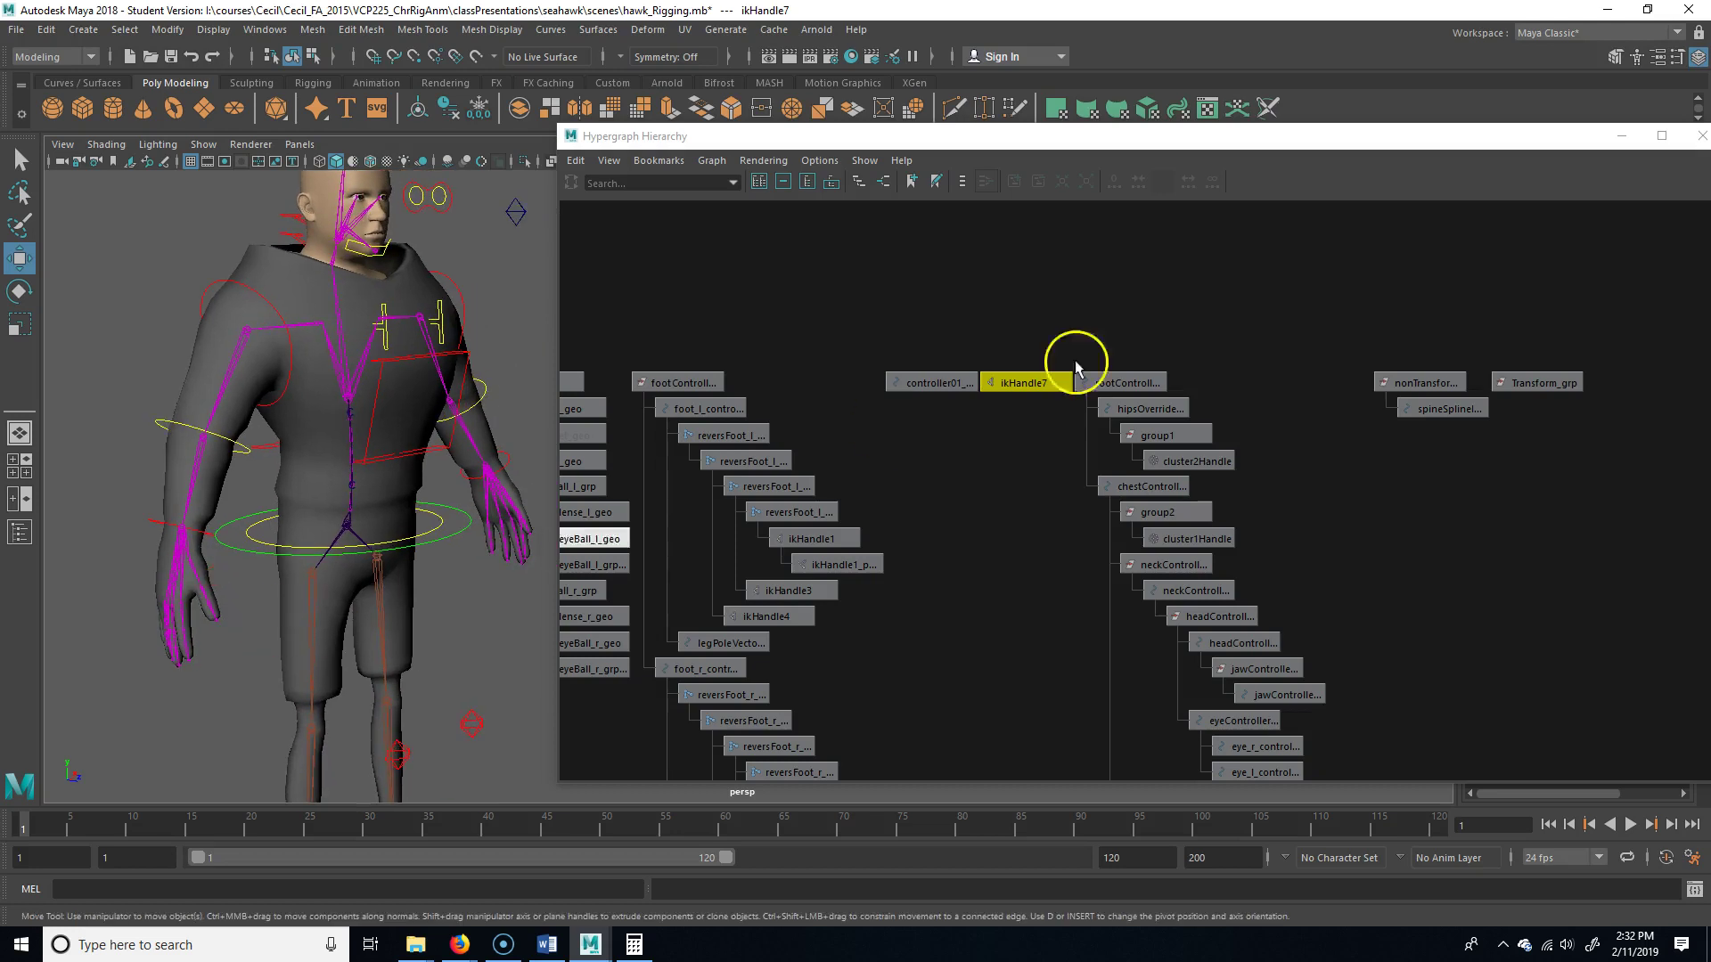
left_click(1368, 410)
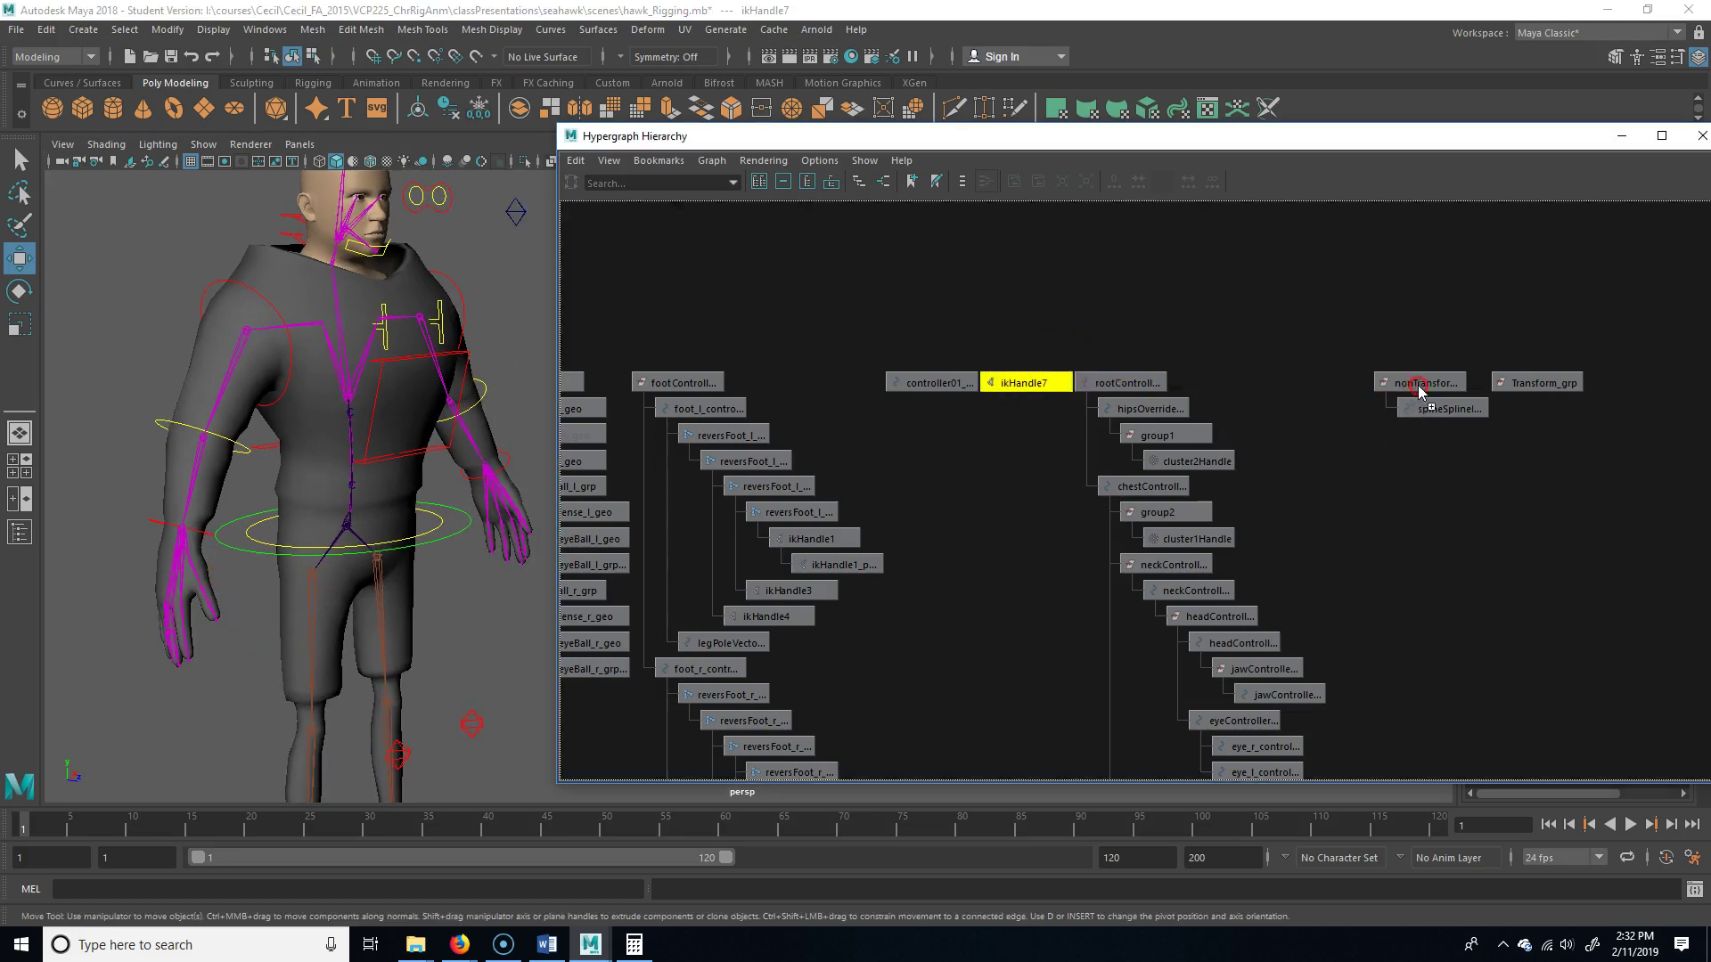
middle_click_drag(1420, 391, 1421, 392)
Select the stray controller01_crv, locate it in front of the character, and delete it
left_click(1043, 382)
right_click_drag(415, 640, 319, 686, "alt")
middle_click_drag(319, 686, 230, 611, "alt")
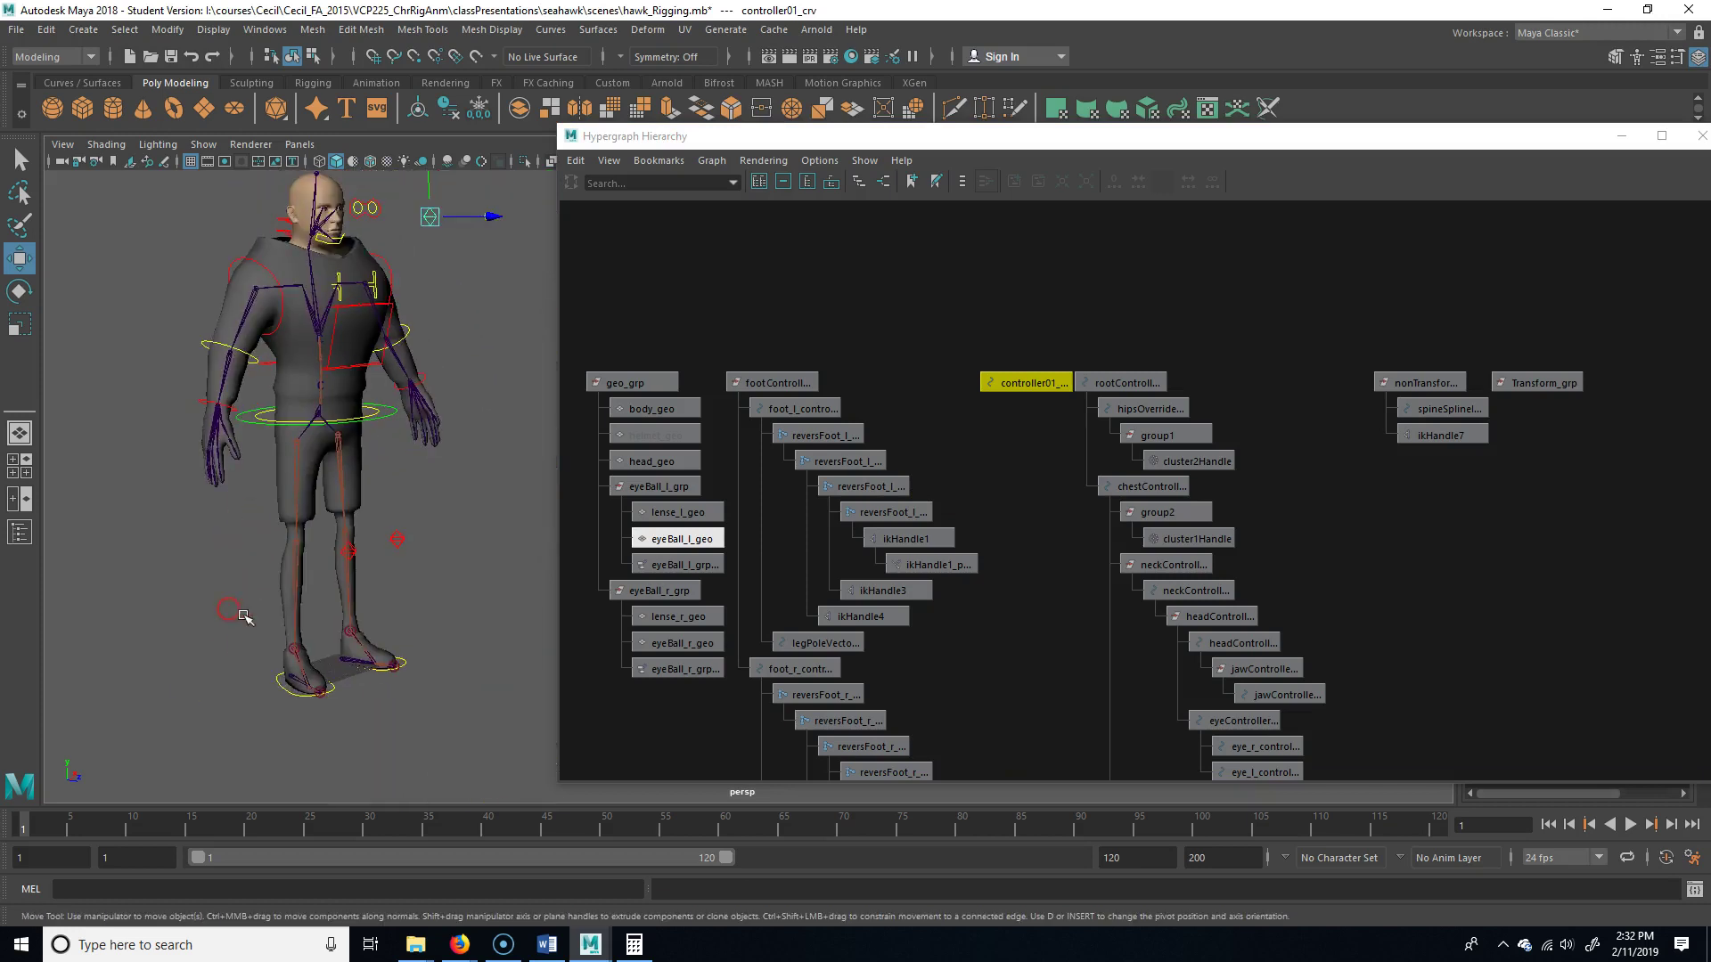
right_click_drag(442, 585, 438, 591, "alt")
mouse_move(473, 262)
left_mouse_down()
mouse_move(493, 339)
mouse_move(504, 250)
left_mouse_up()
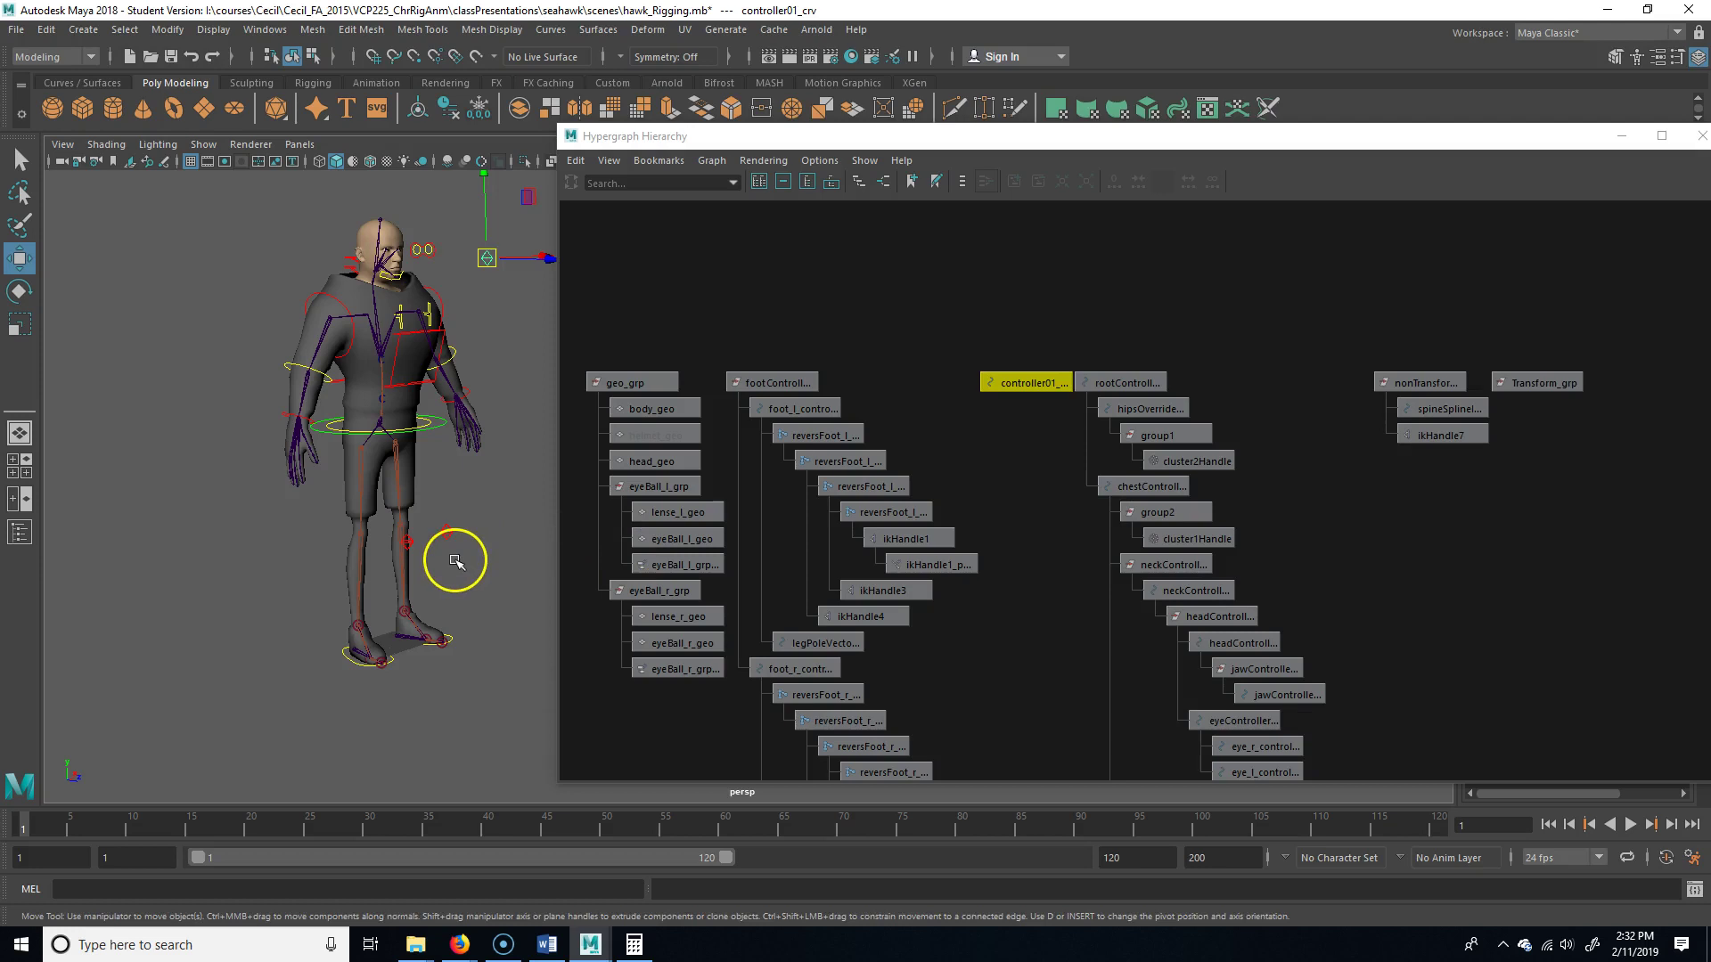
key("Delete")
Examine the remaining top-level hierarchy nodes and the whole rig from a higher angle
middle_click_drag(858, 459, 985, 501, "alt")
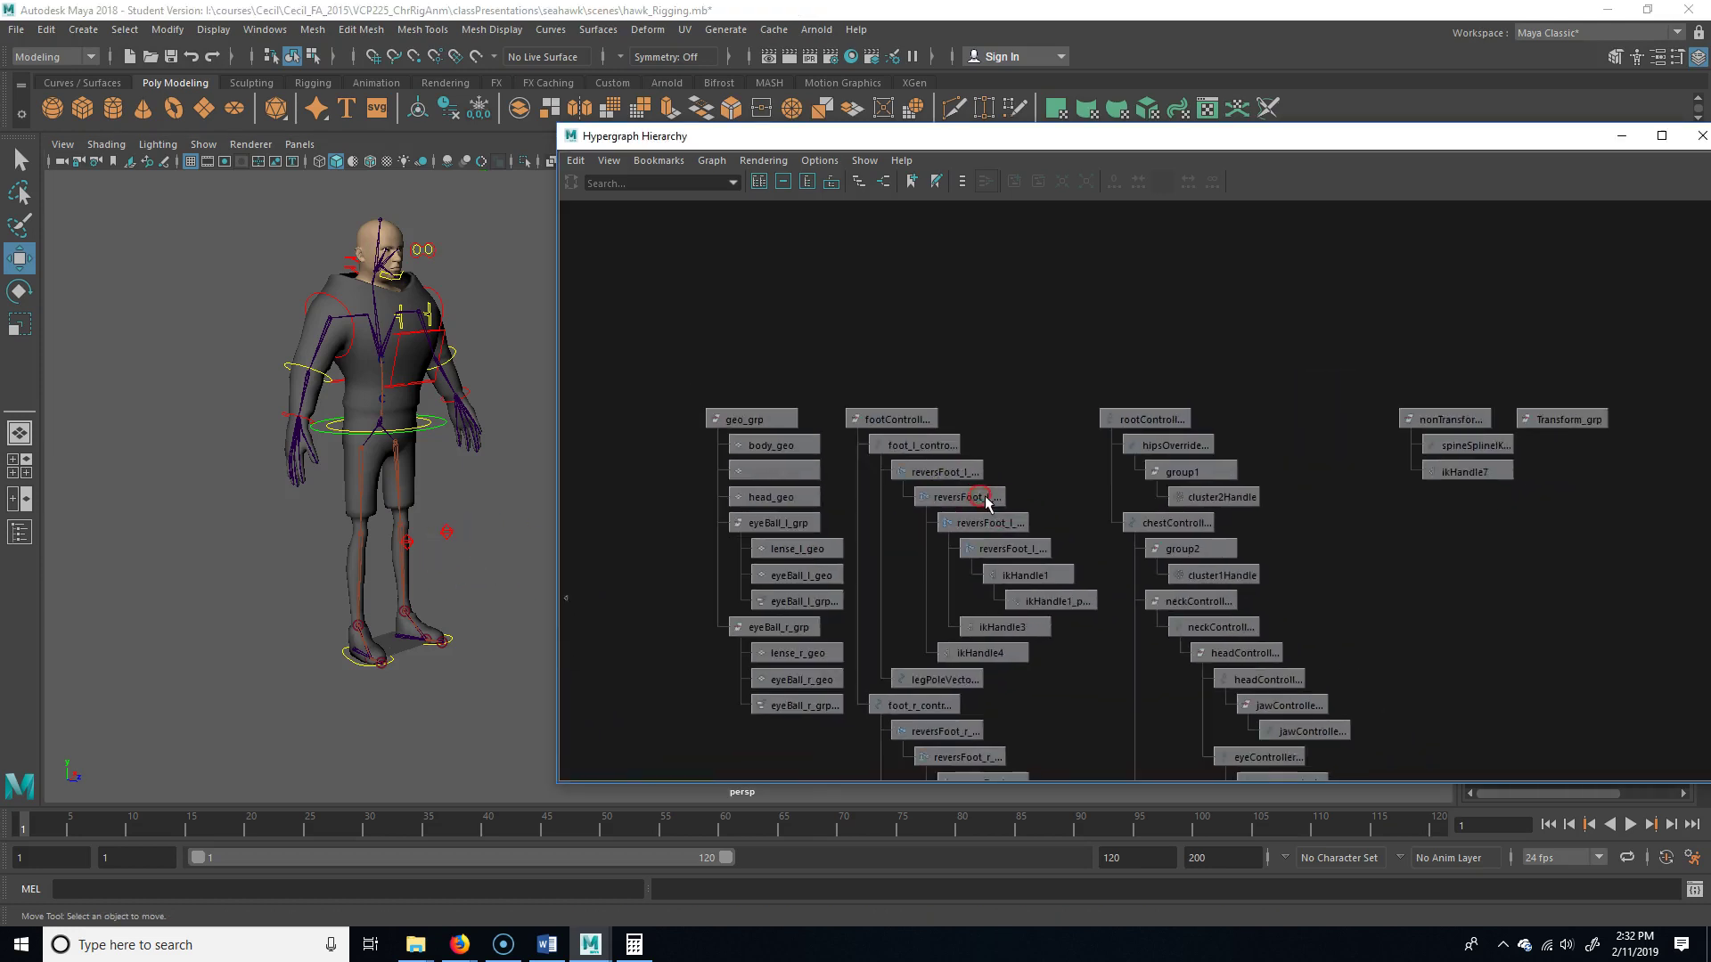
left_click(987, 501)
left_click(329, 721)
left_click_drag(416, 659, 466, 609, "alt")
middle_click_drag(238, 639, 306, 646, "alt")
right_click_drag(306, 646, 436, 627, "alt")
middle_click_drag(436, 627, 486, 627, "alt")
left_click(426, 737)
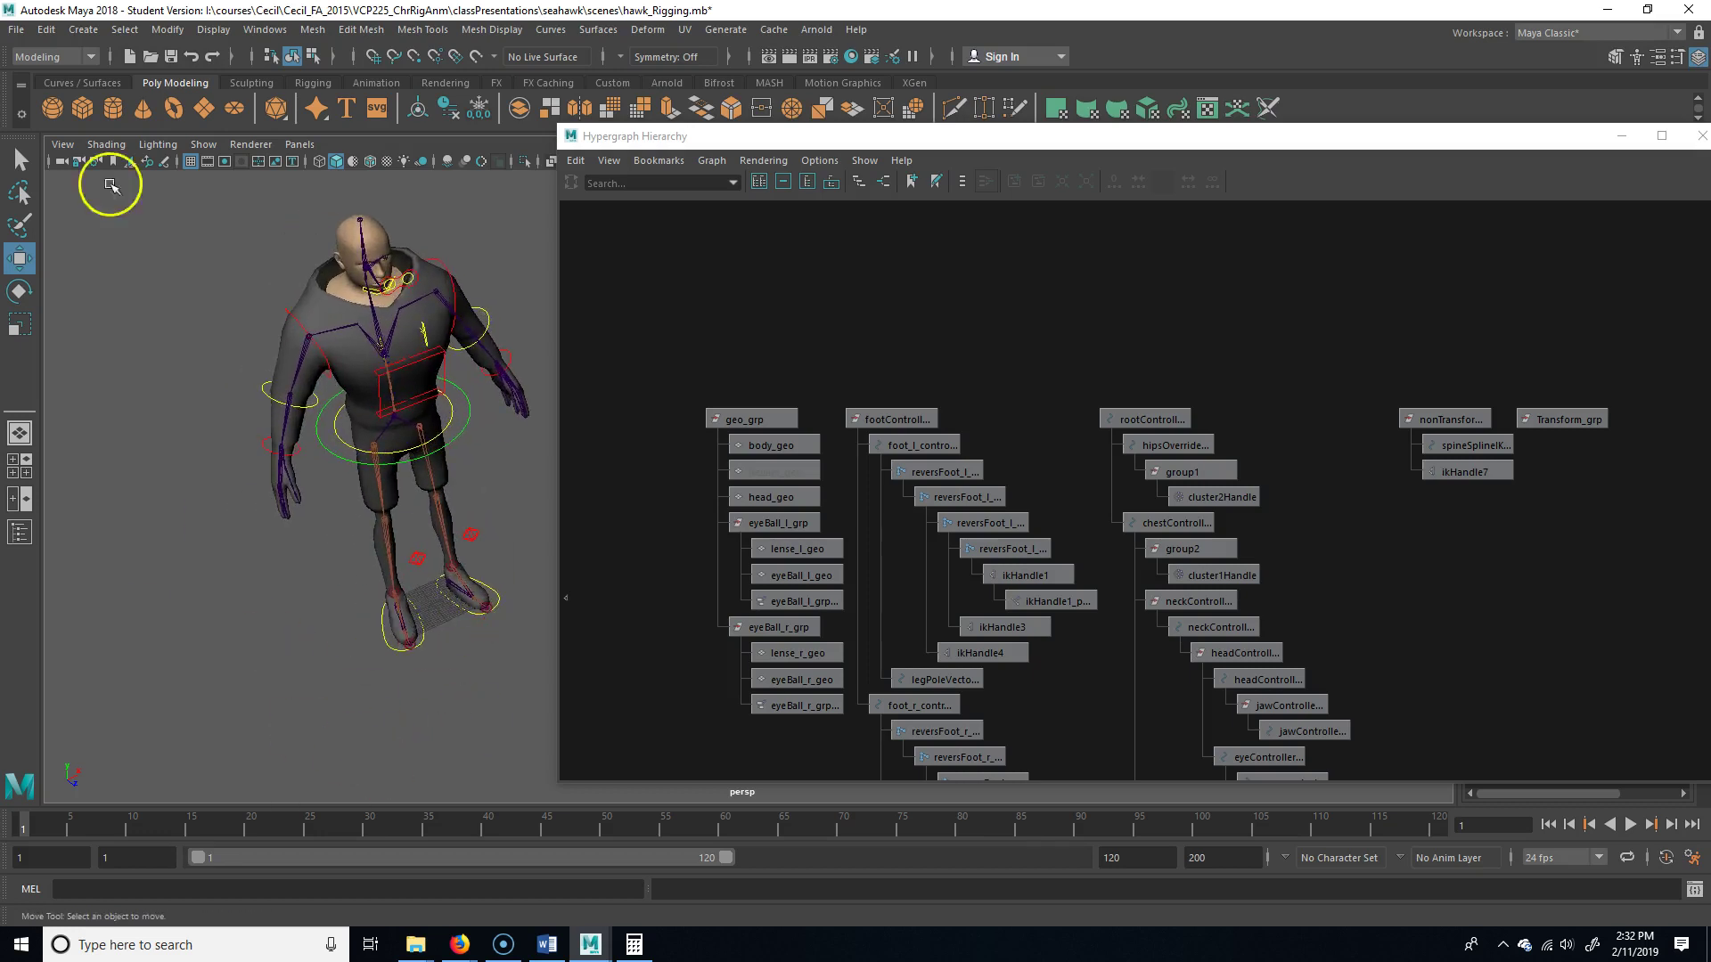
Create a NURBS circle with linear degree and 6 sections
left_click(83, 29)
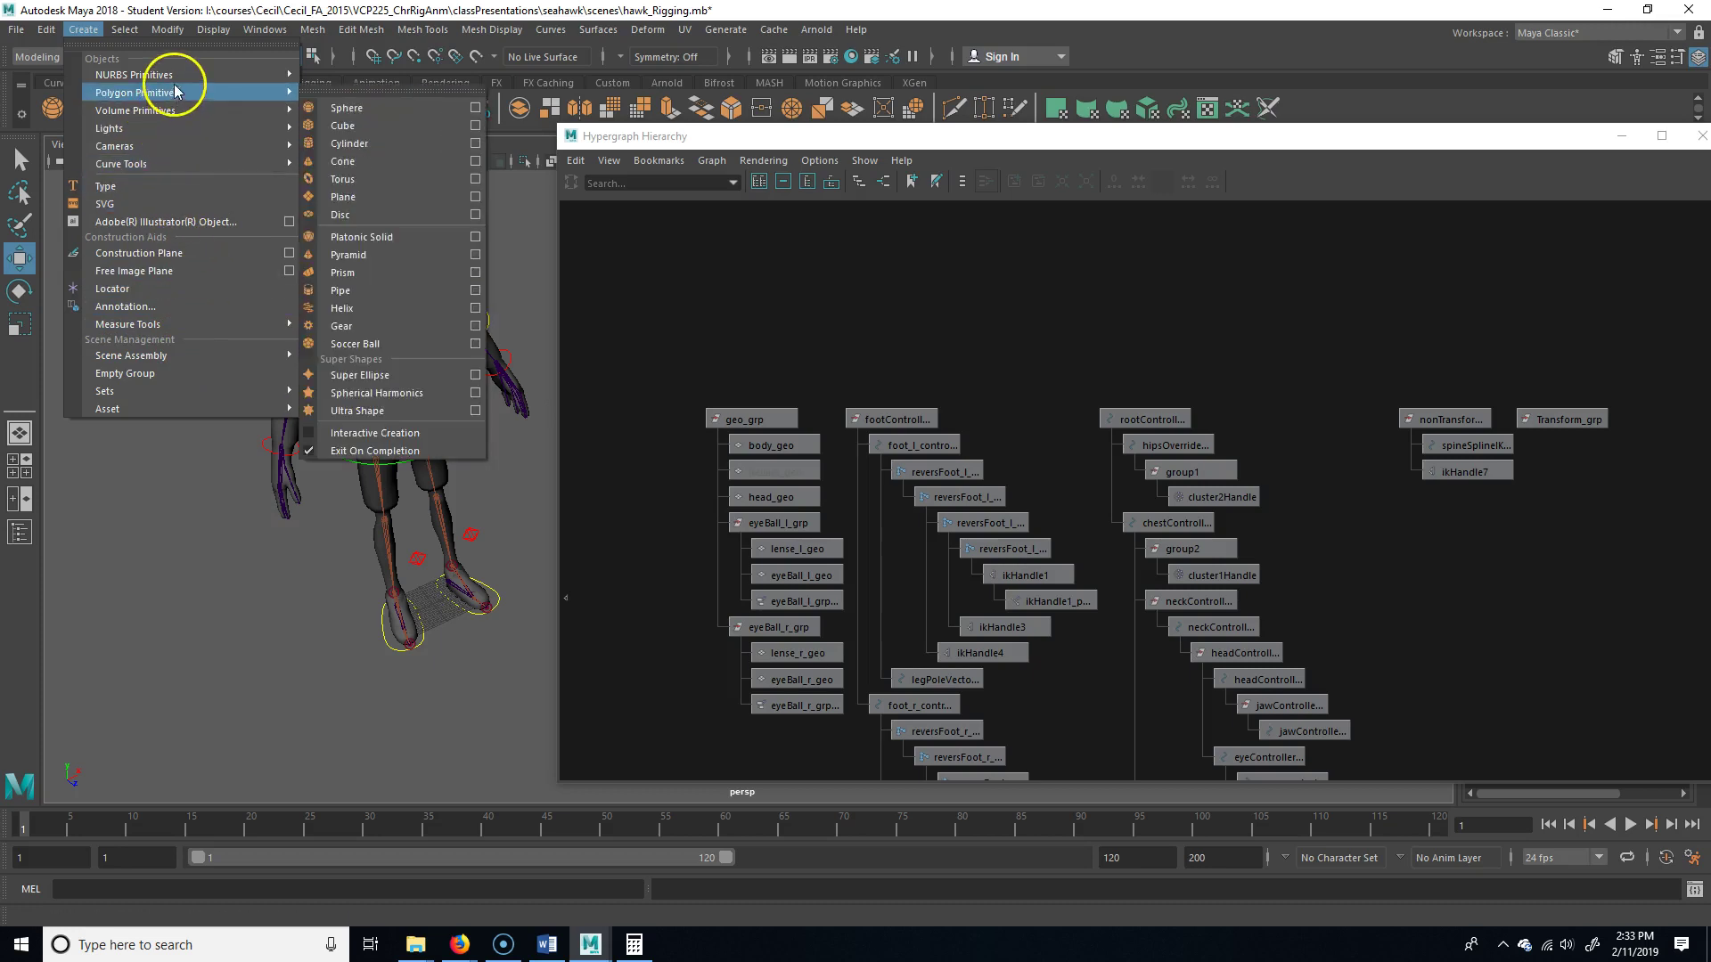
mouse_move(181, 79)
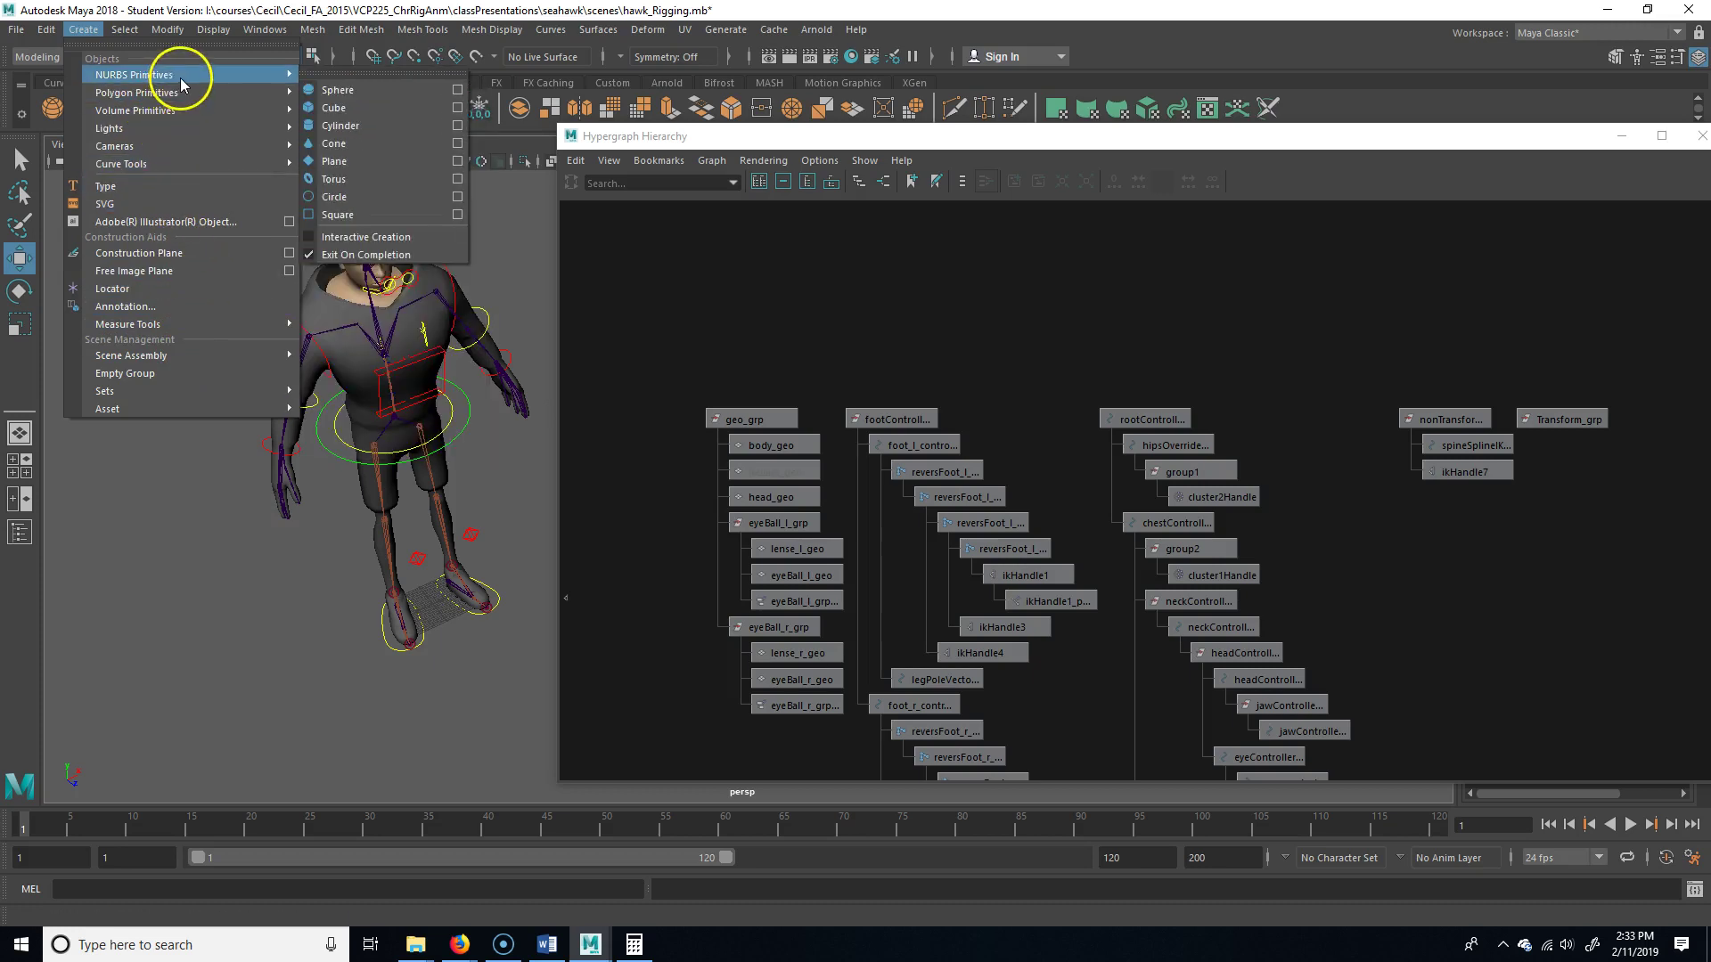
left_click(458, 197)
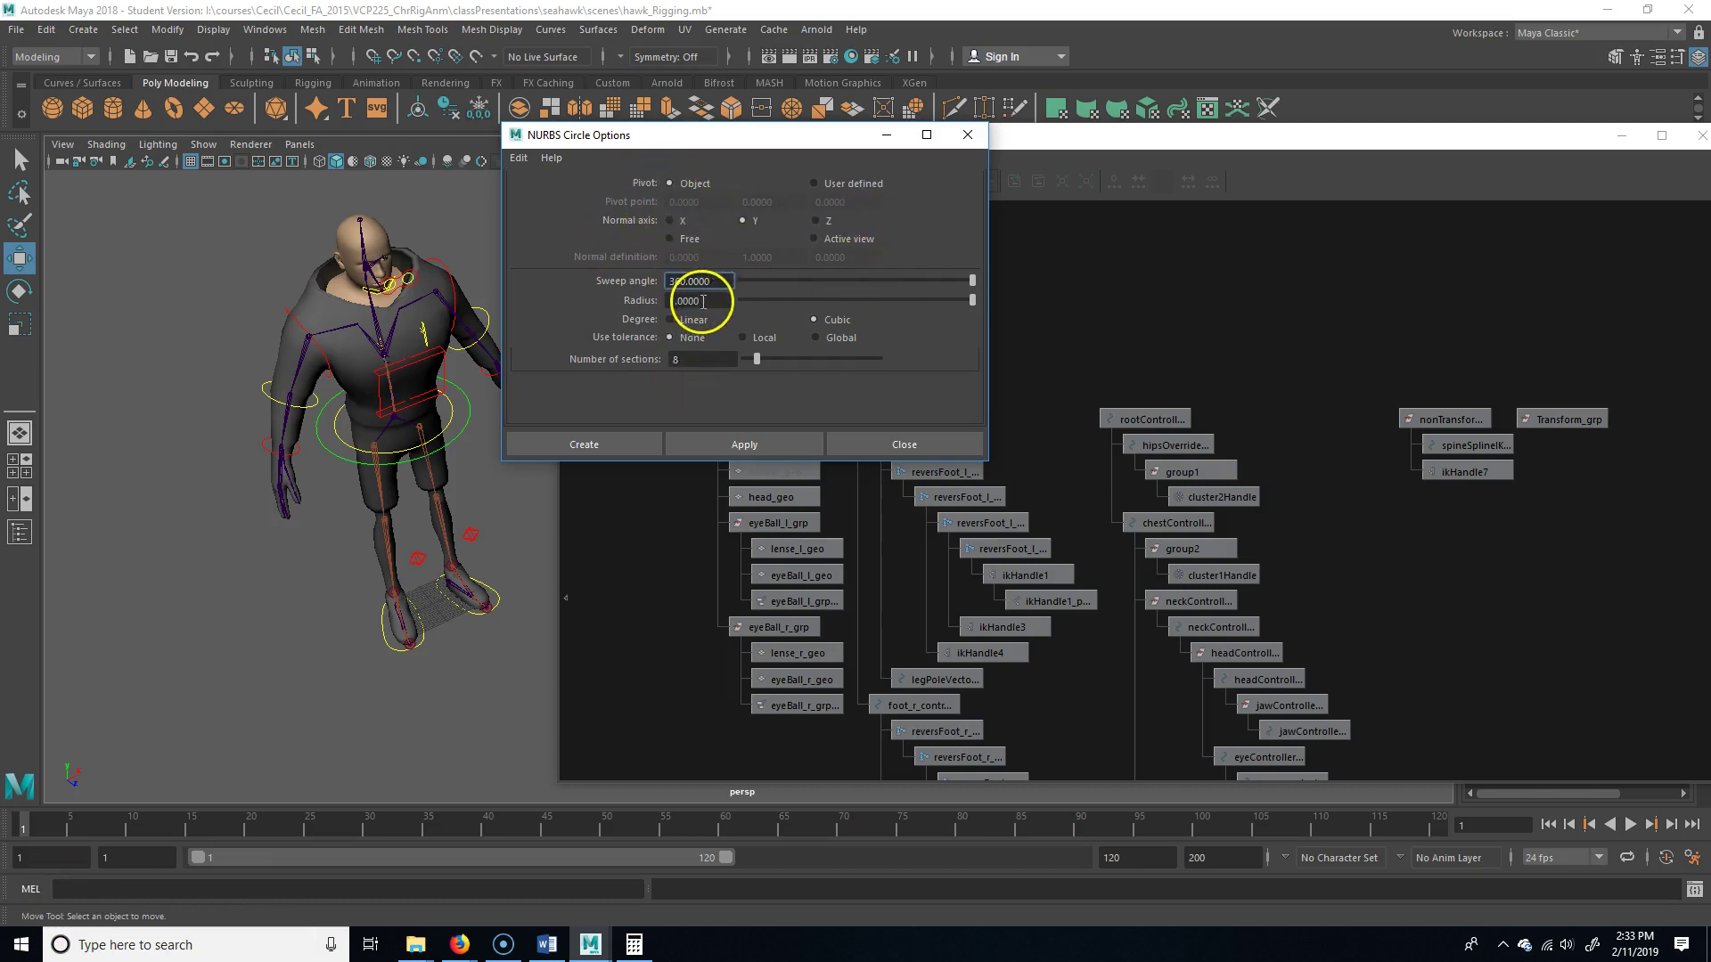
double_click(698, 359)
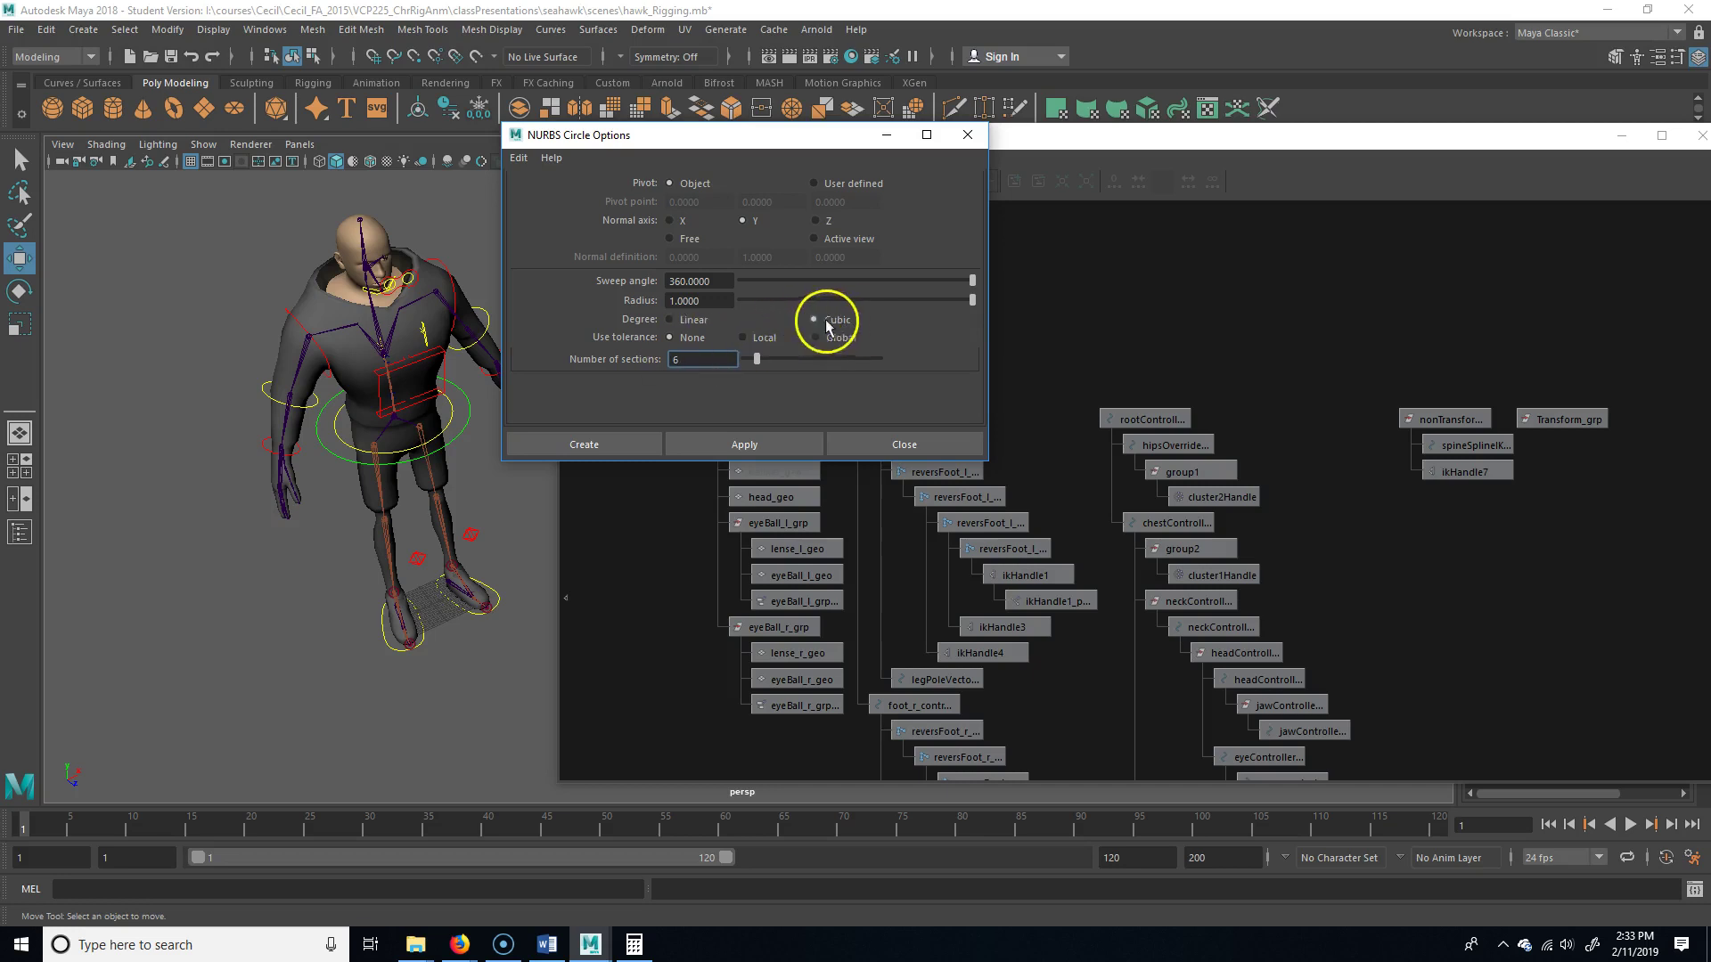
left_click(623, 445)
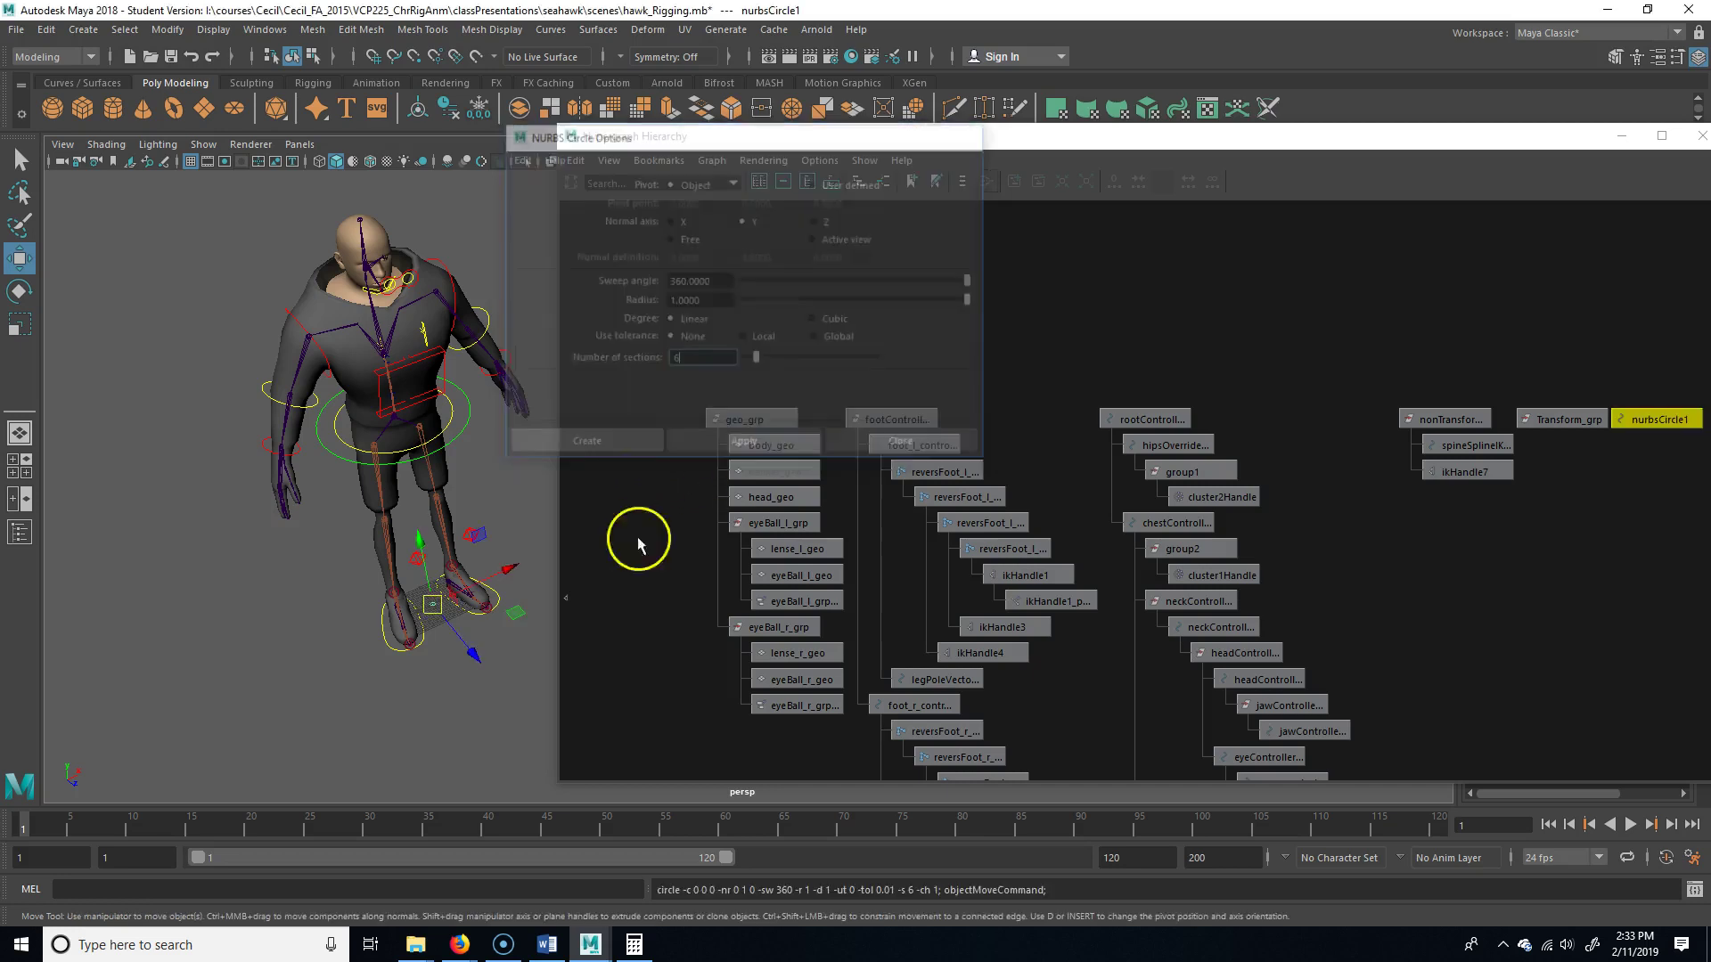
Scale the new hexagonal curve uniformly to about 63.7 so it surrounds both feet
key("r")
left_click_drag(432, 592, 643, 589)
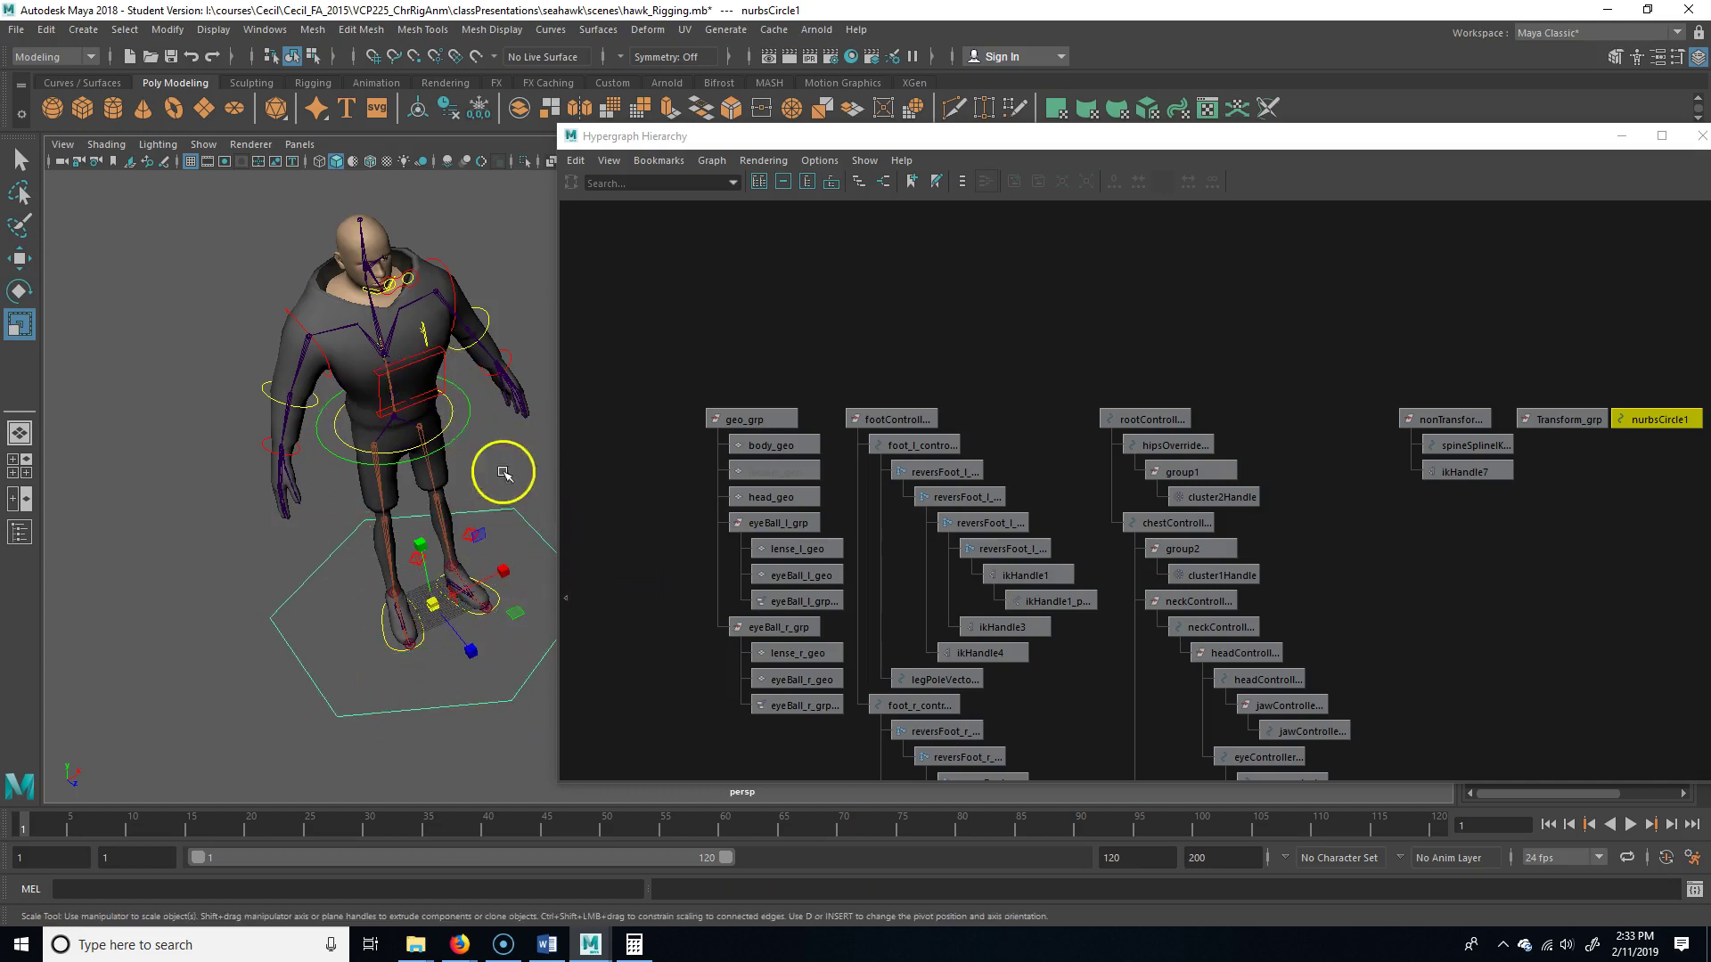
right_click_drag(386, 592, 389, 659, "alt")
left_click_drag(454, 643, 361, 606, "alt")
middle_click_drag(410, 668, 292, 606, "alt")
left_click_drag(294, 606, 500, 652, "alt")
Rename the hexagonal curve initialPositioner_crv and freeze its transformations
left_click_drag(1146, 139, 731, 171)
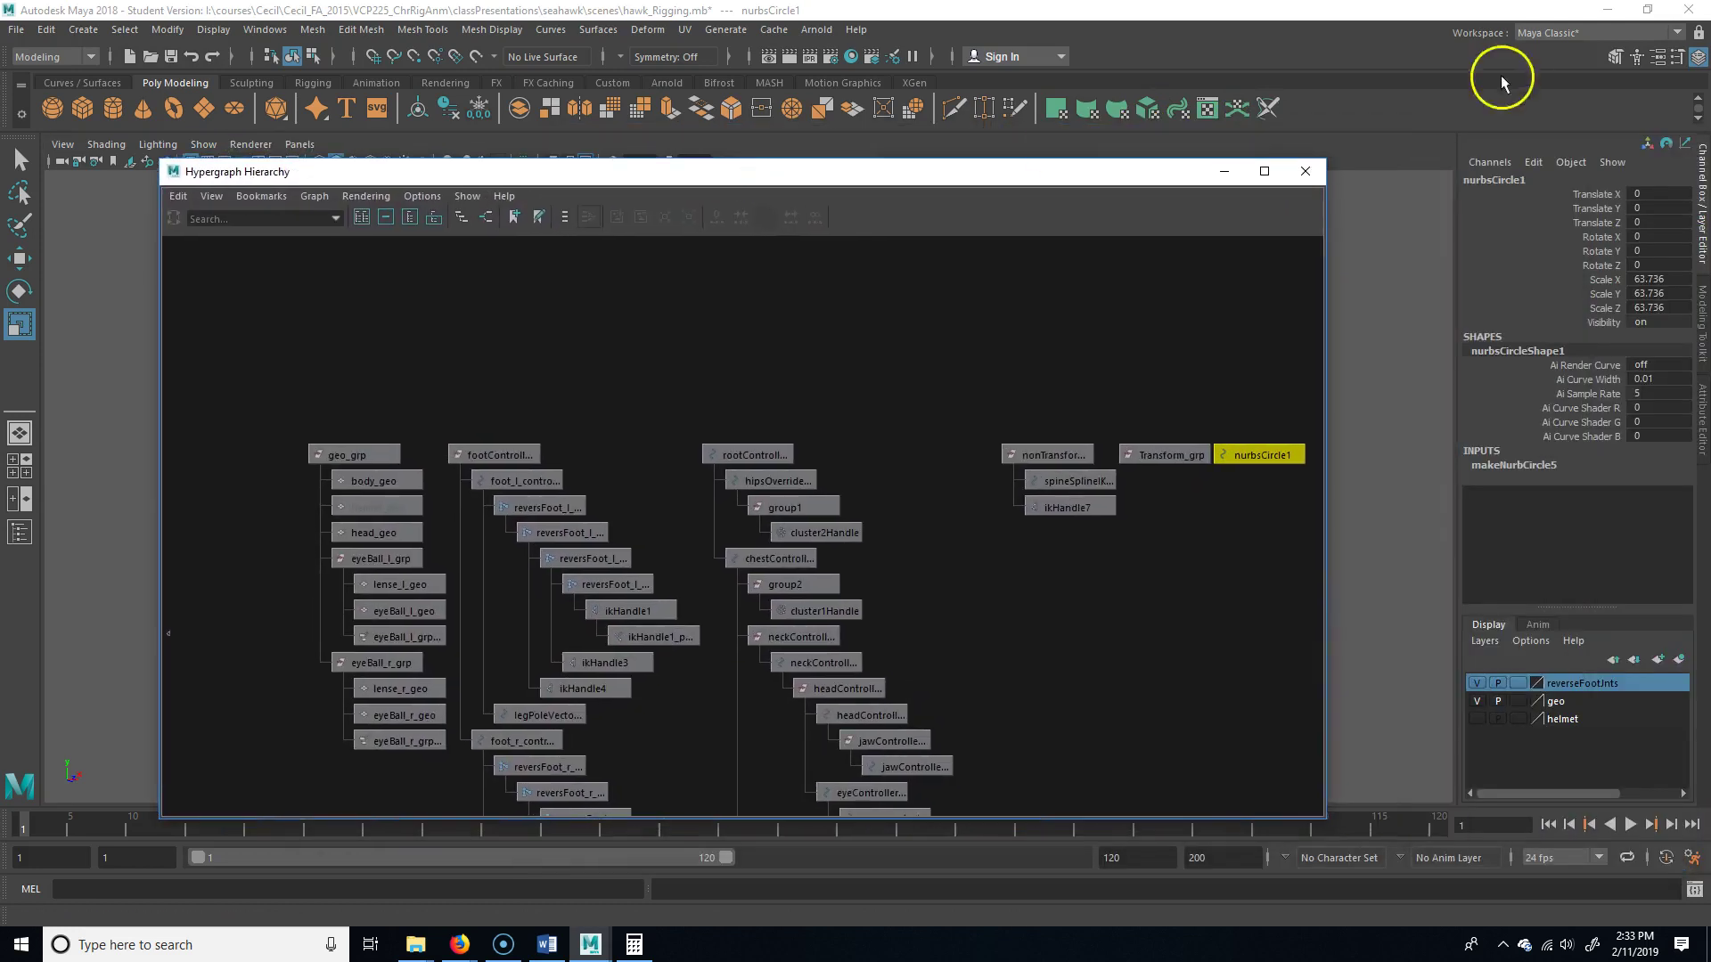
left_click(1515, 180)
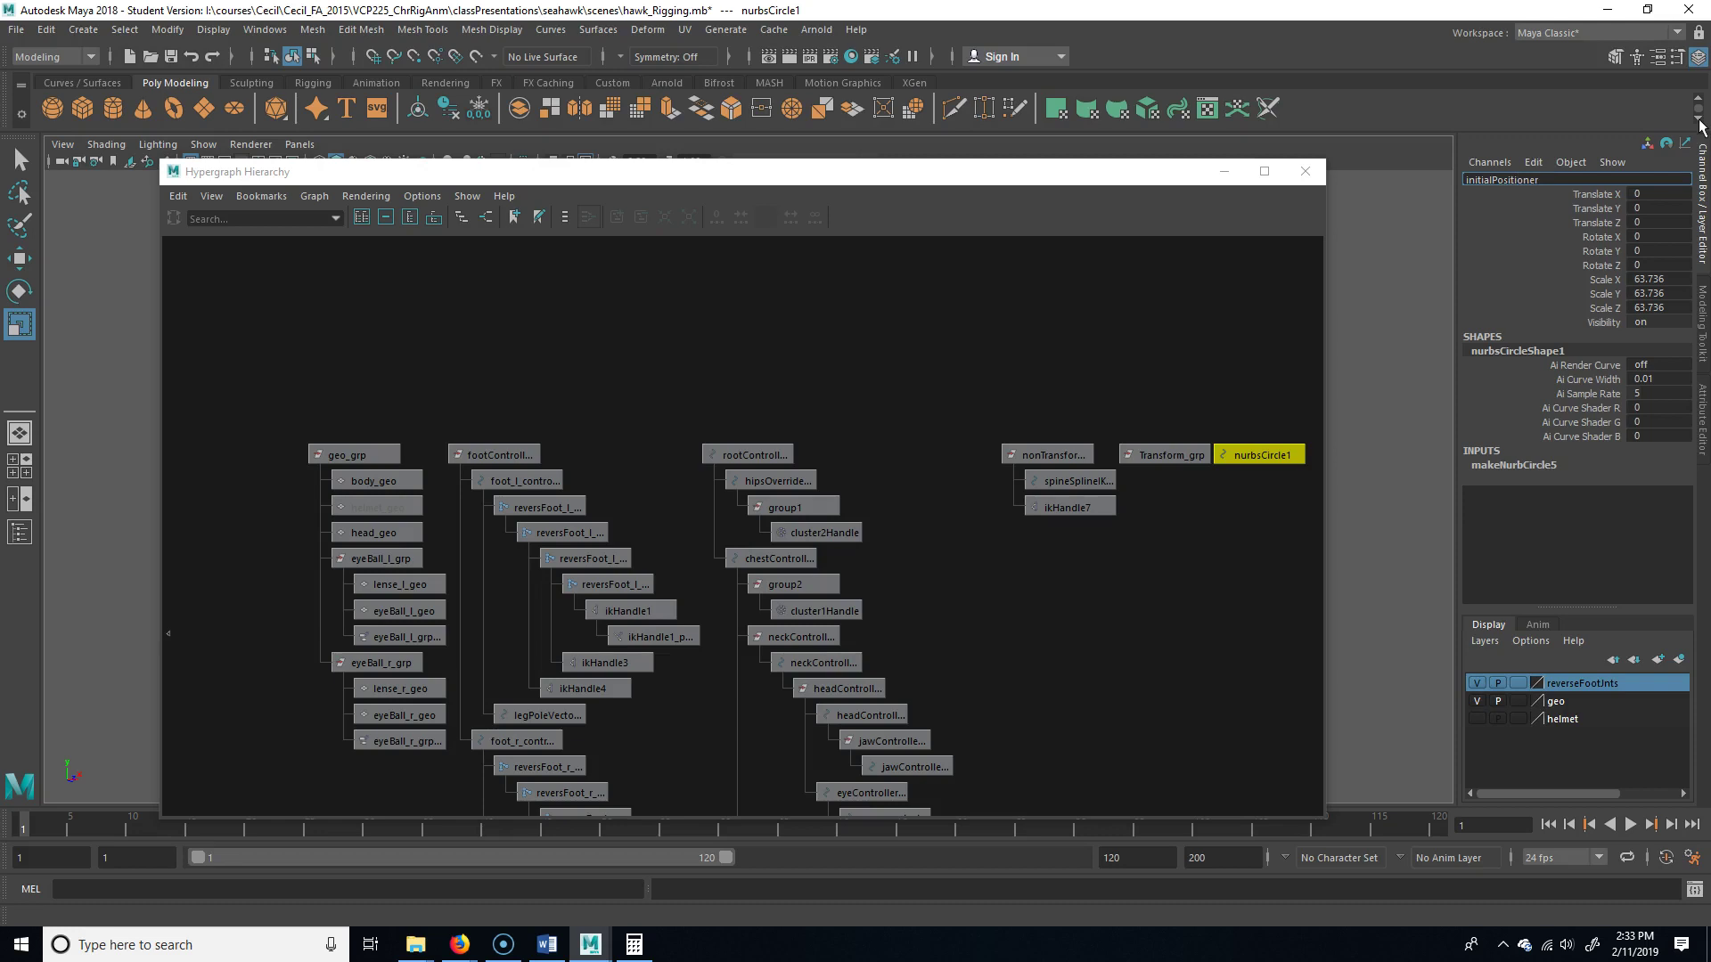
key("Return")
left_click_drag(1020, 172, 1506, 128)
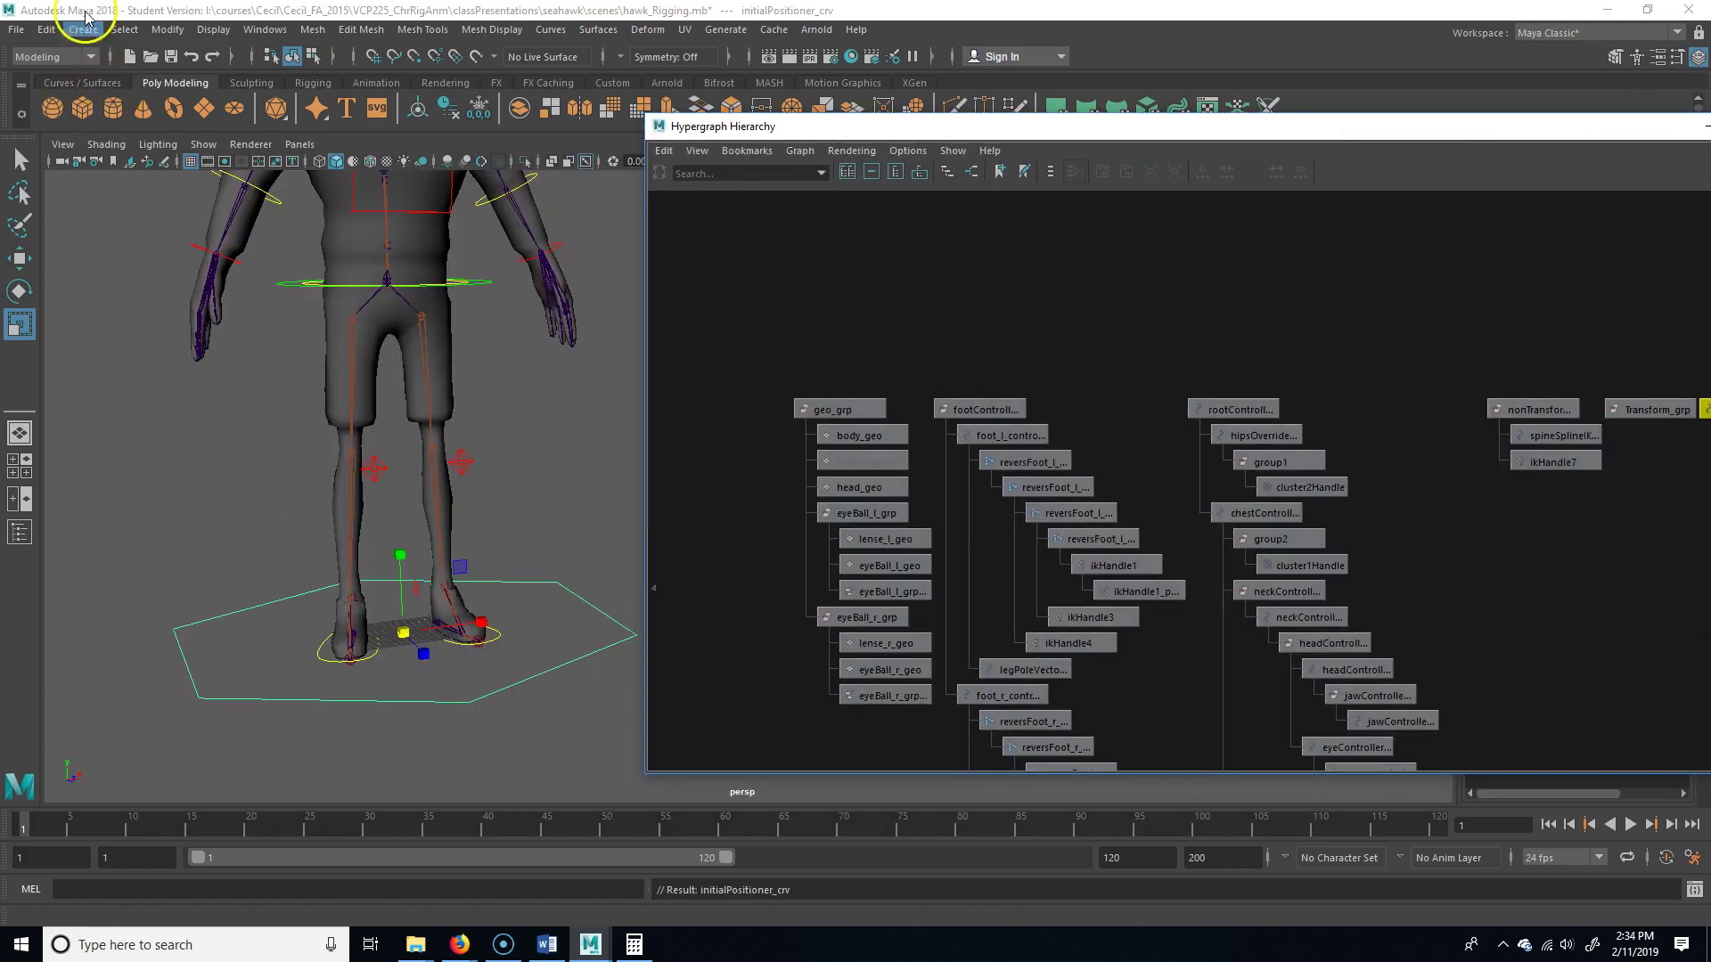
left_click(168, 29)
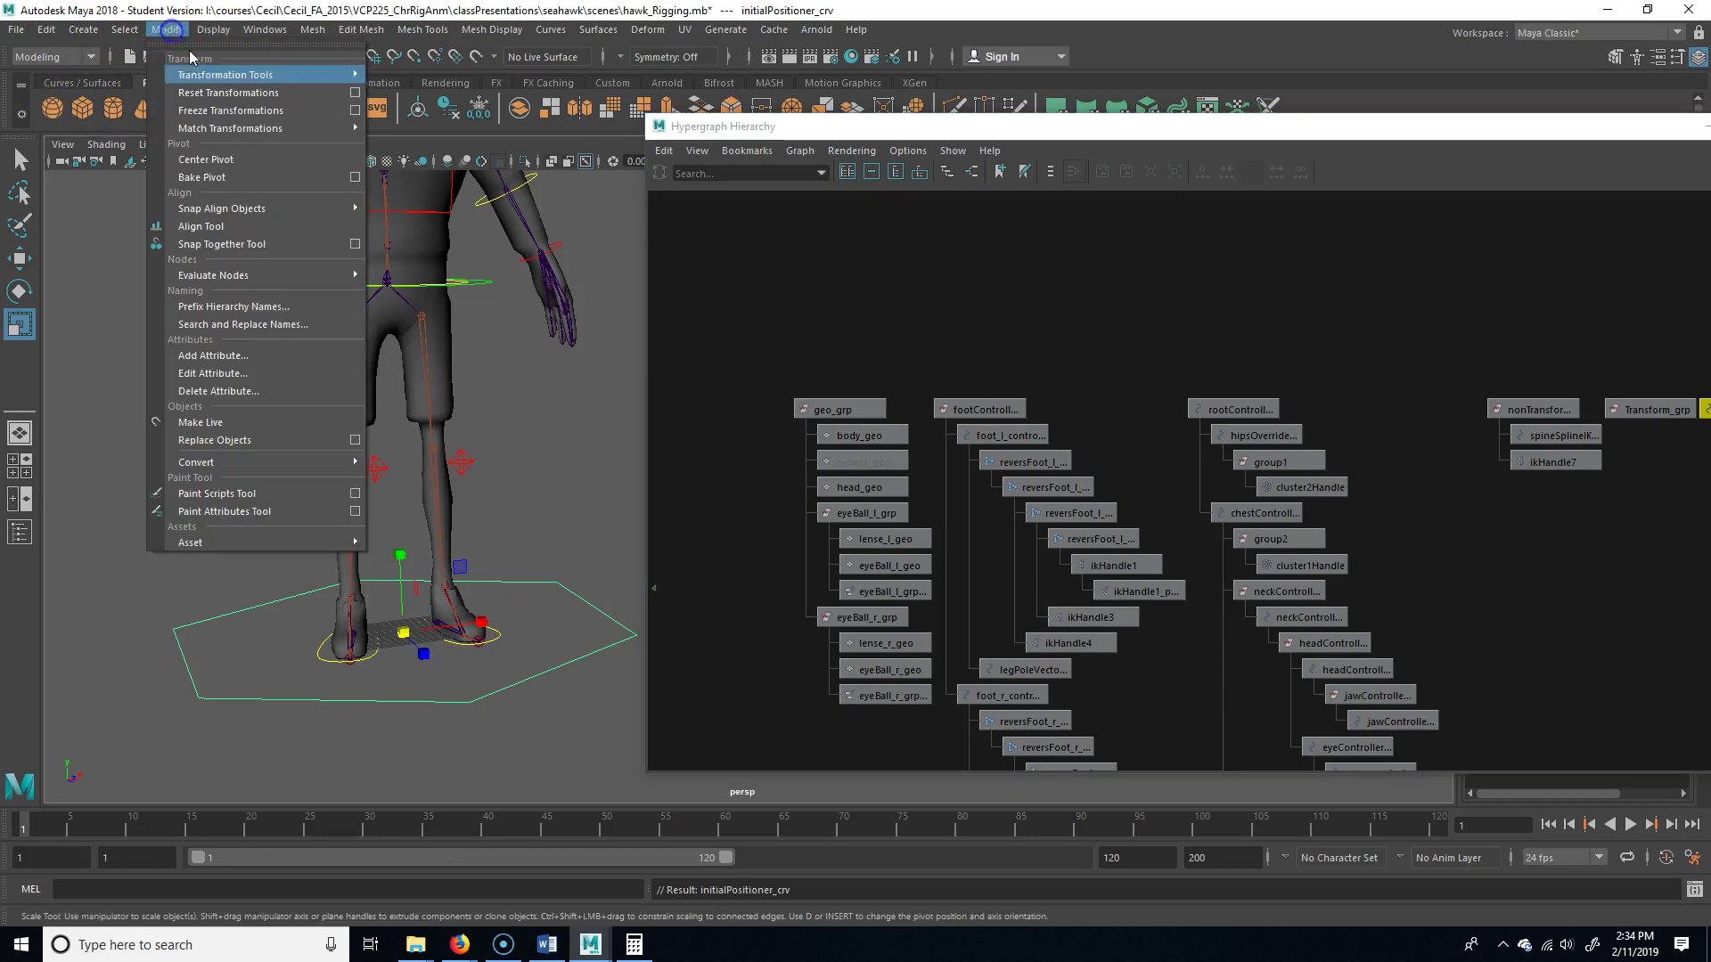
left_click(234, 111)
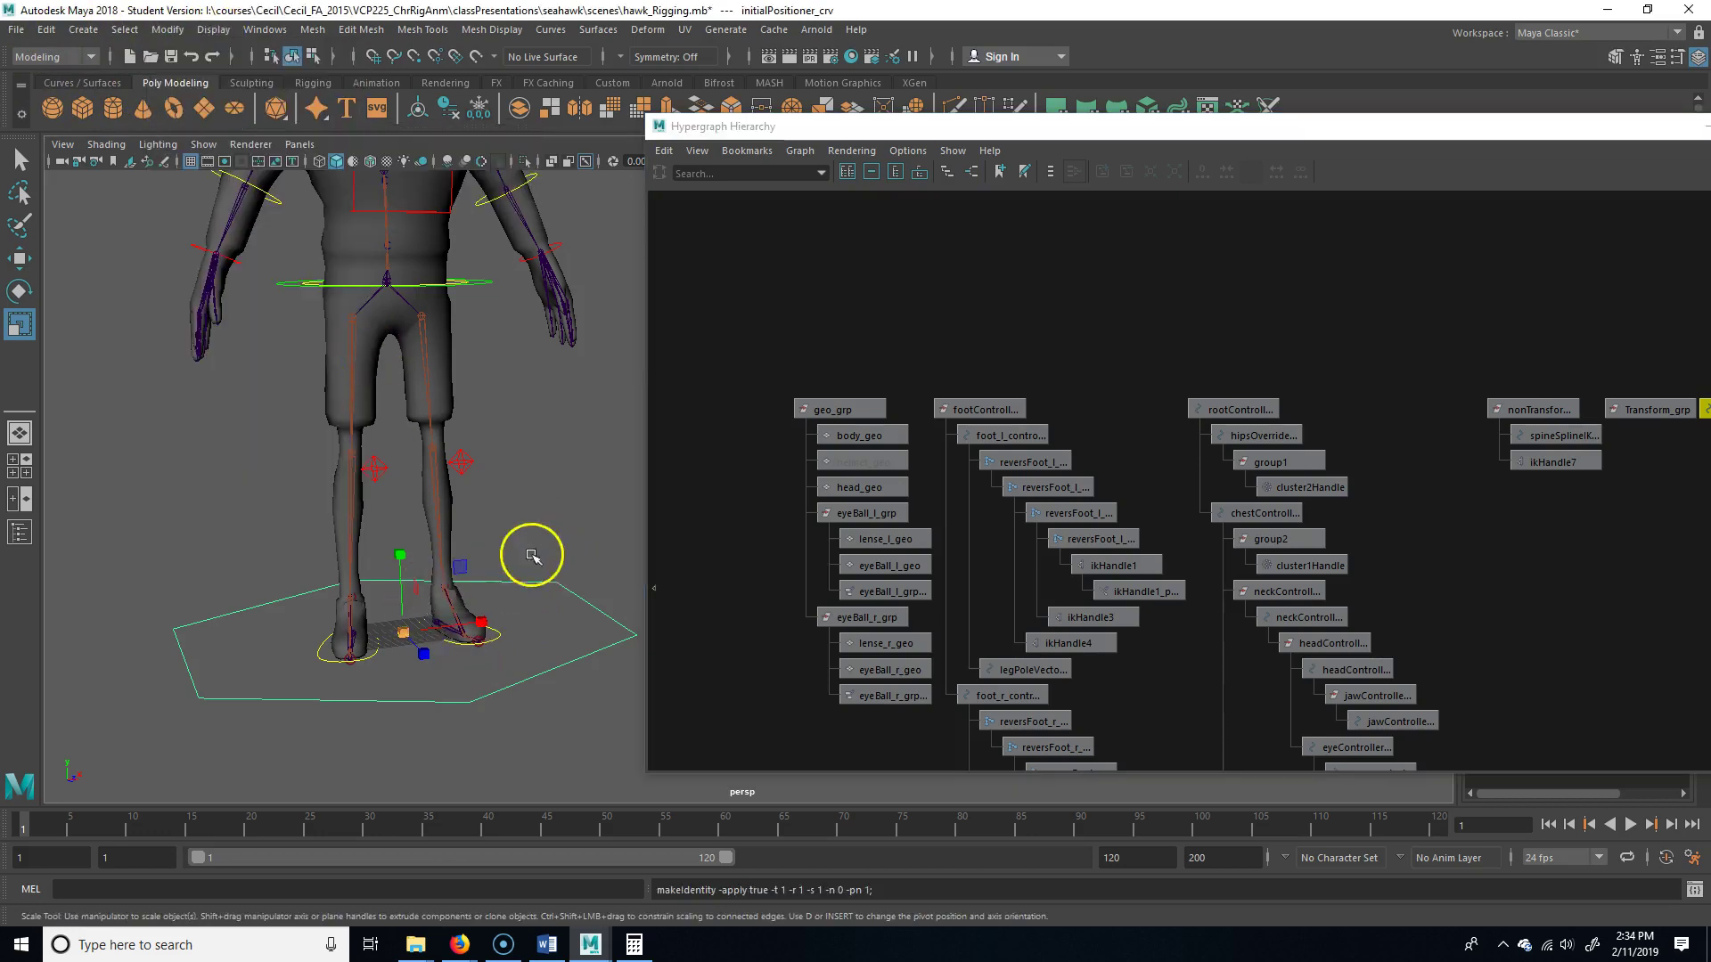
Try moving the root controller and both foot controllers together, and undo the move
scroll(532, 558, "down", 3)
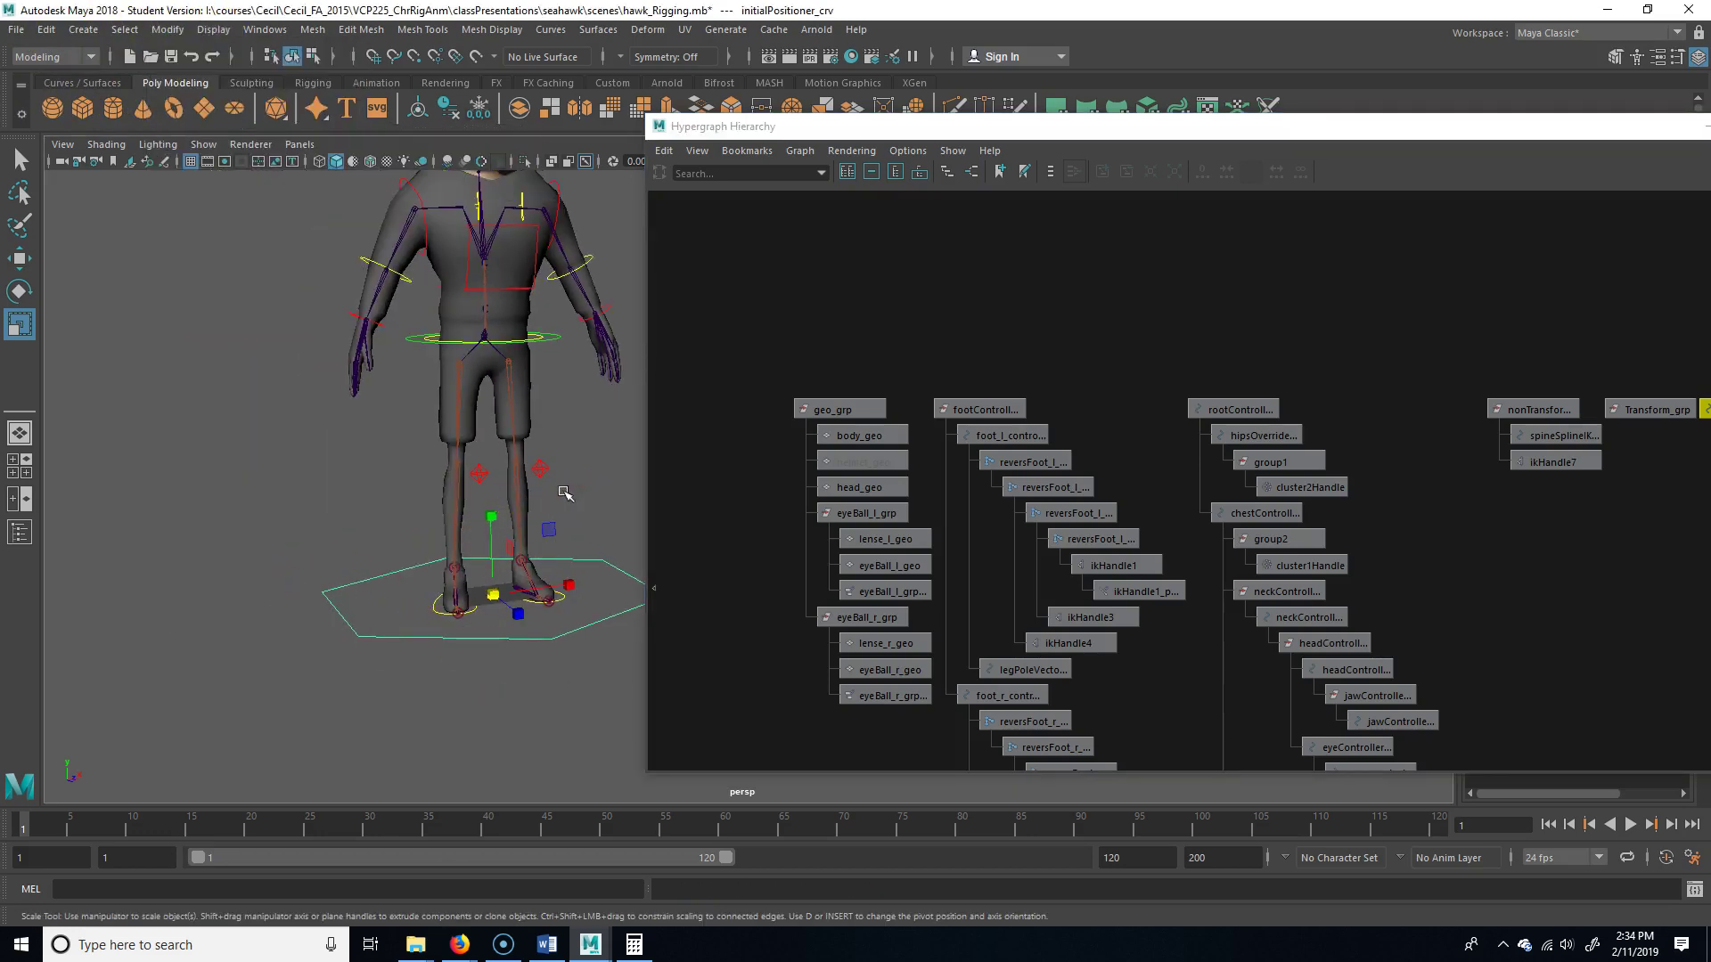
middle_click_drag(579, 468, 497, 489, "alt")
left_click_drag(486, 480, 499, 482, "alt")
left_click(466, 397)
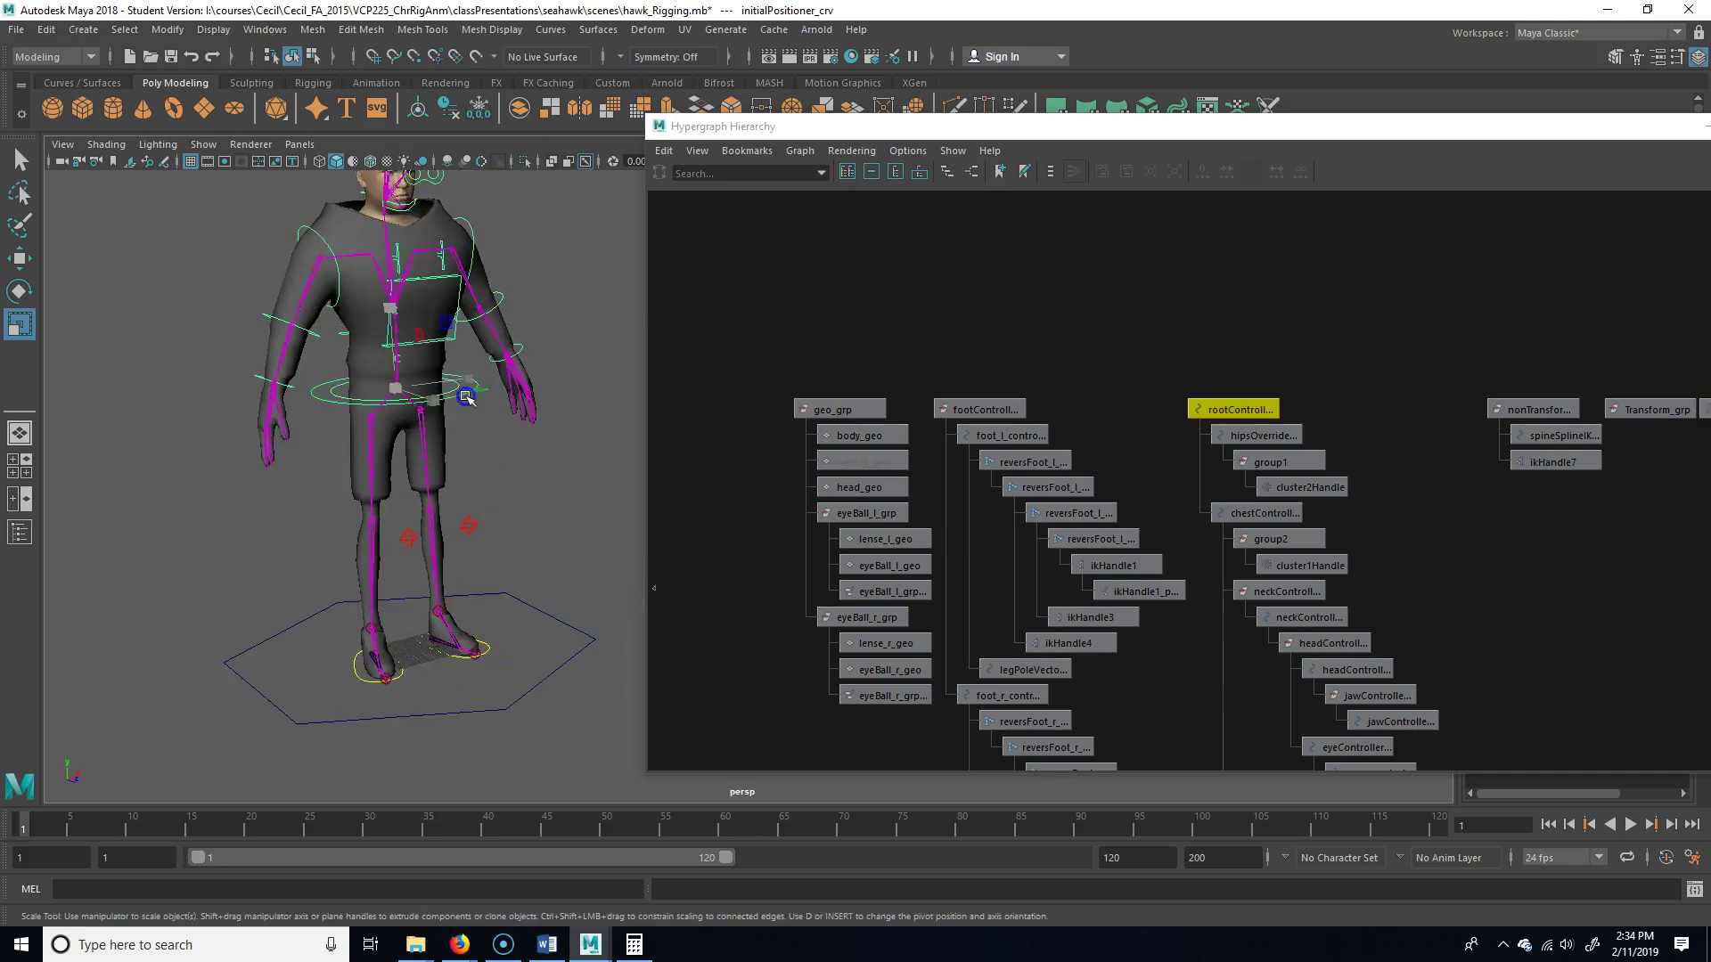
left_click(491, 656, "shift")
left_click(355, 680, "shift")
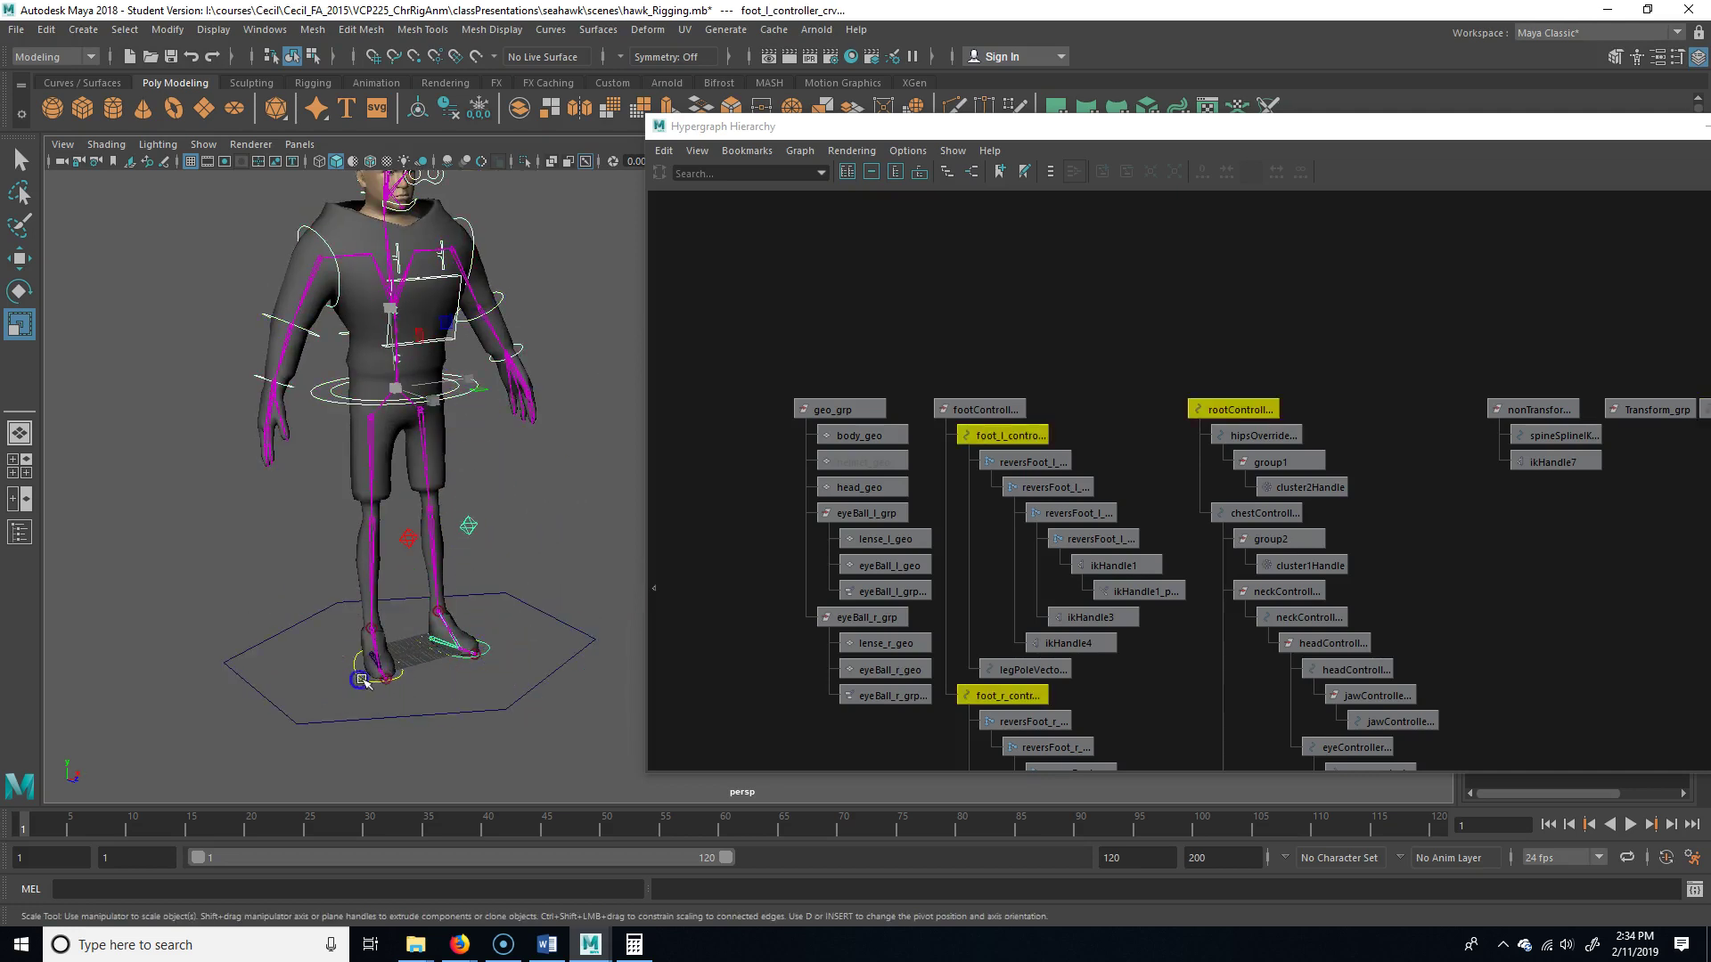
key("w")
left_click_drag(403, 681, 622, 593)
key("ctrl+z")
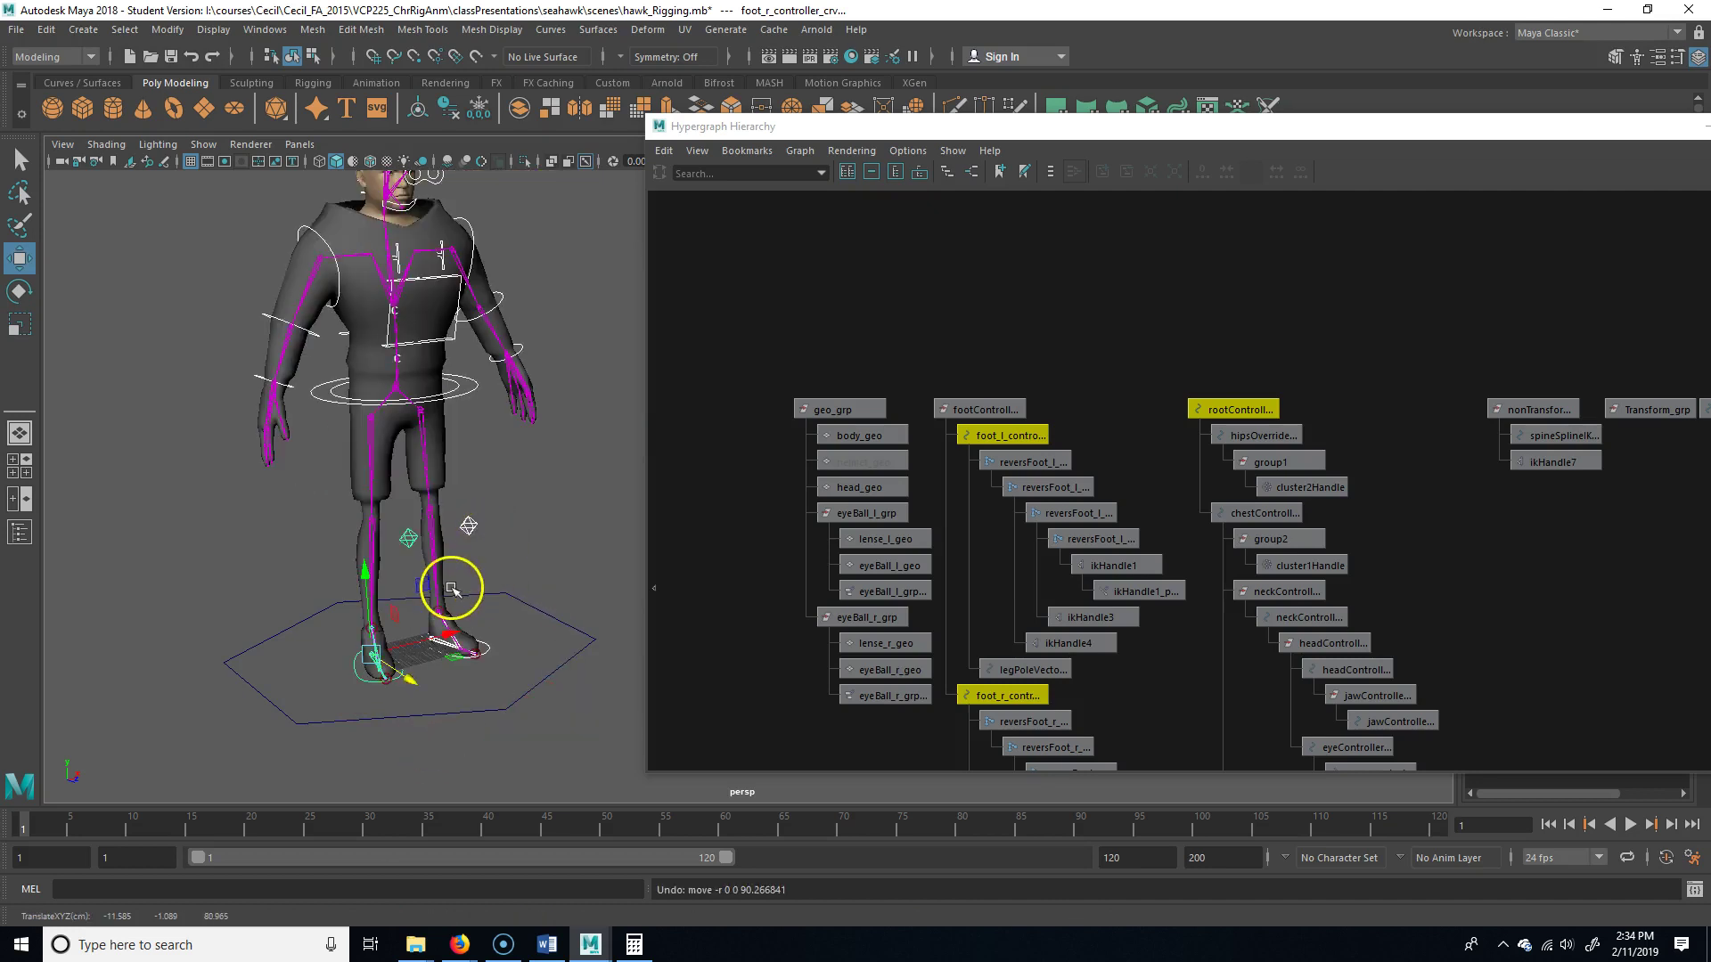
Try rotating the selected root and foot controllers together, undo the rotation, and clear the selection
key("e")
left_click_drag(336, 623, 367, 608)
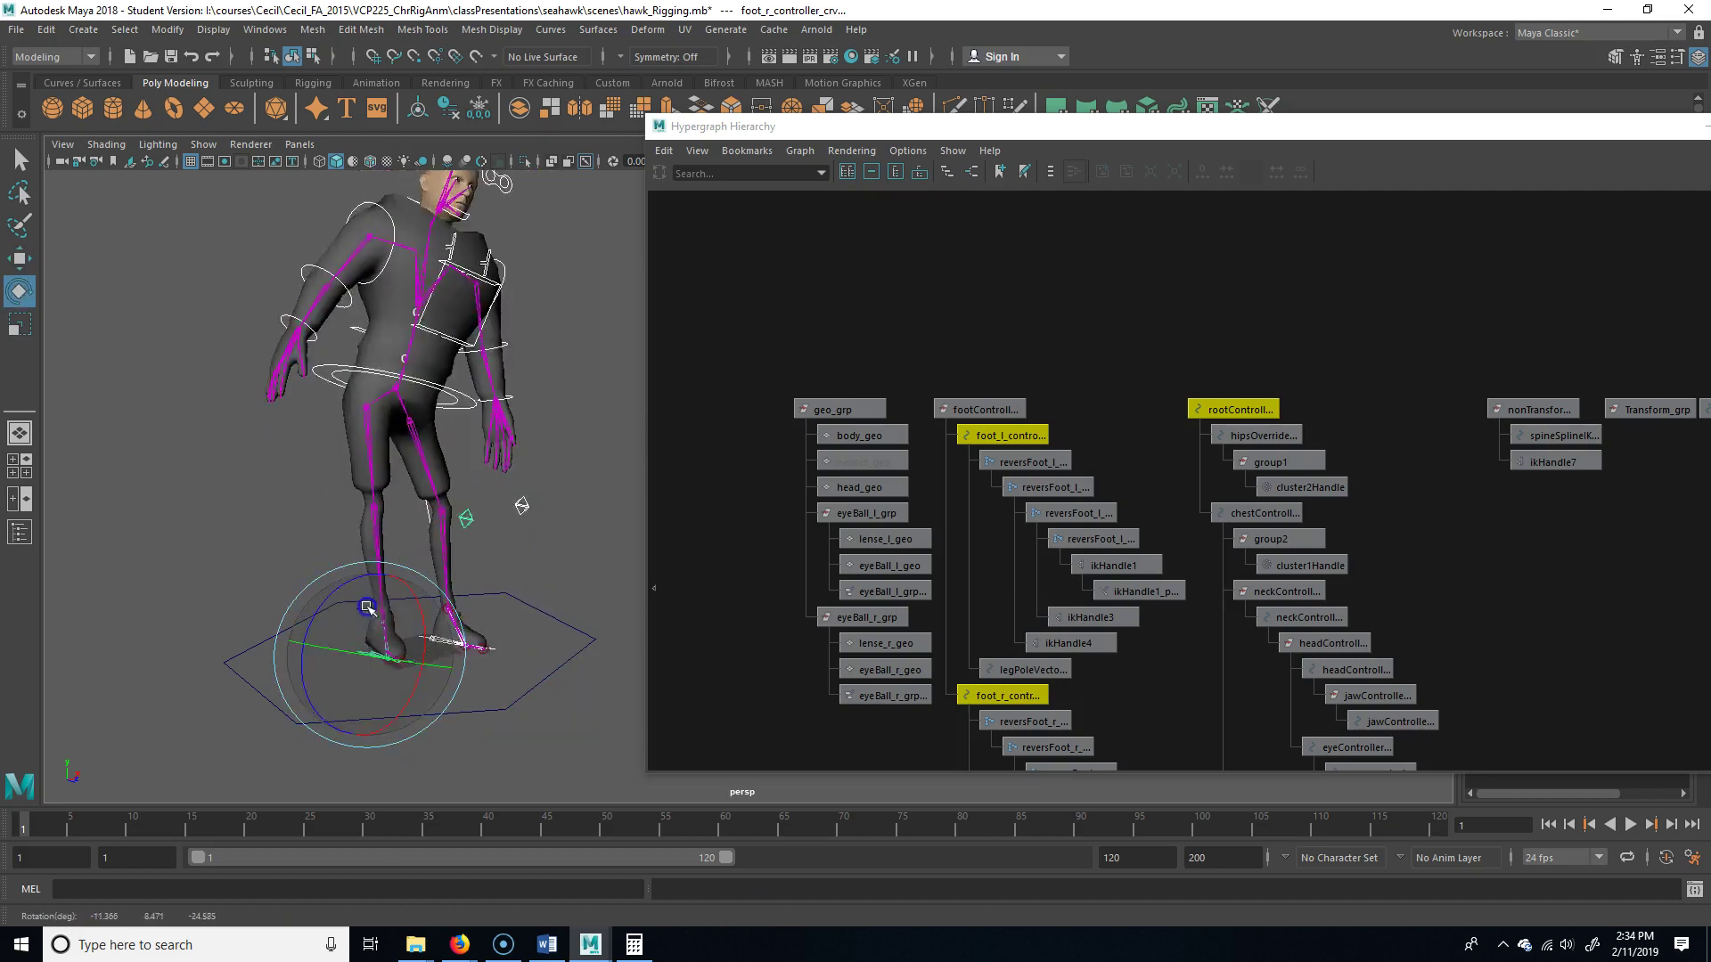
key("ctrl+z")
left_click(584, 561)
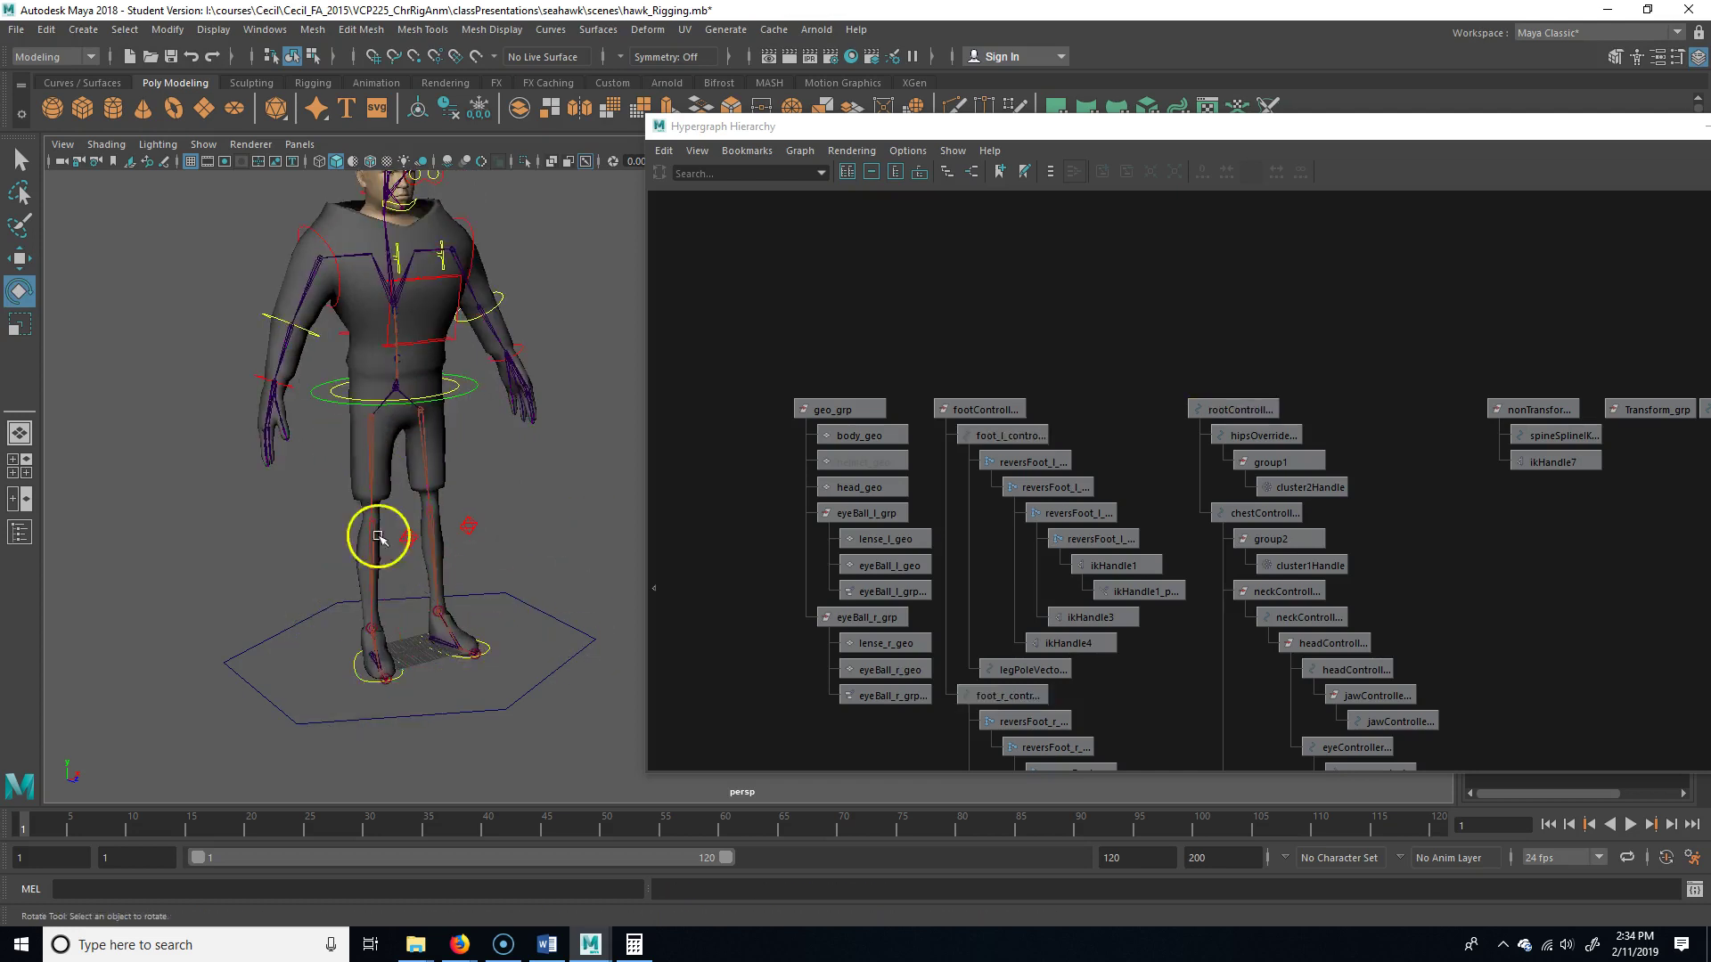
Try moving initialPositioner_crv away from the character's feet, and undo the move
left_click(576, 646)
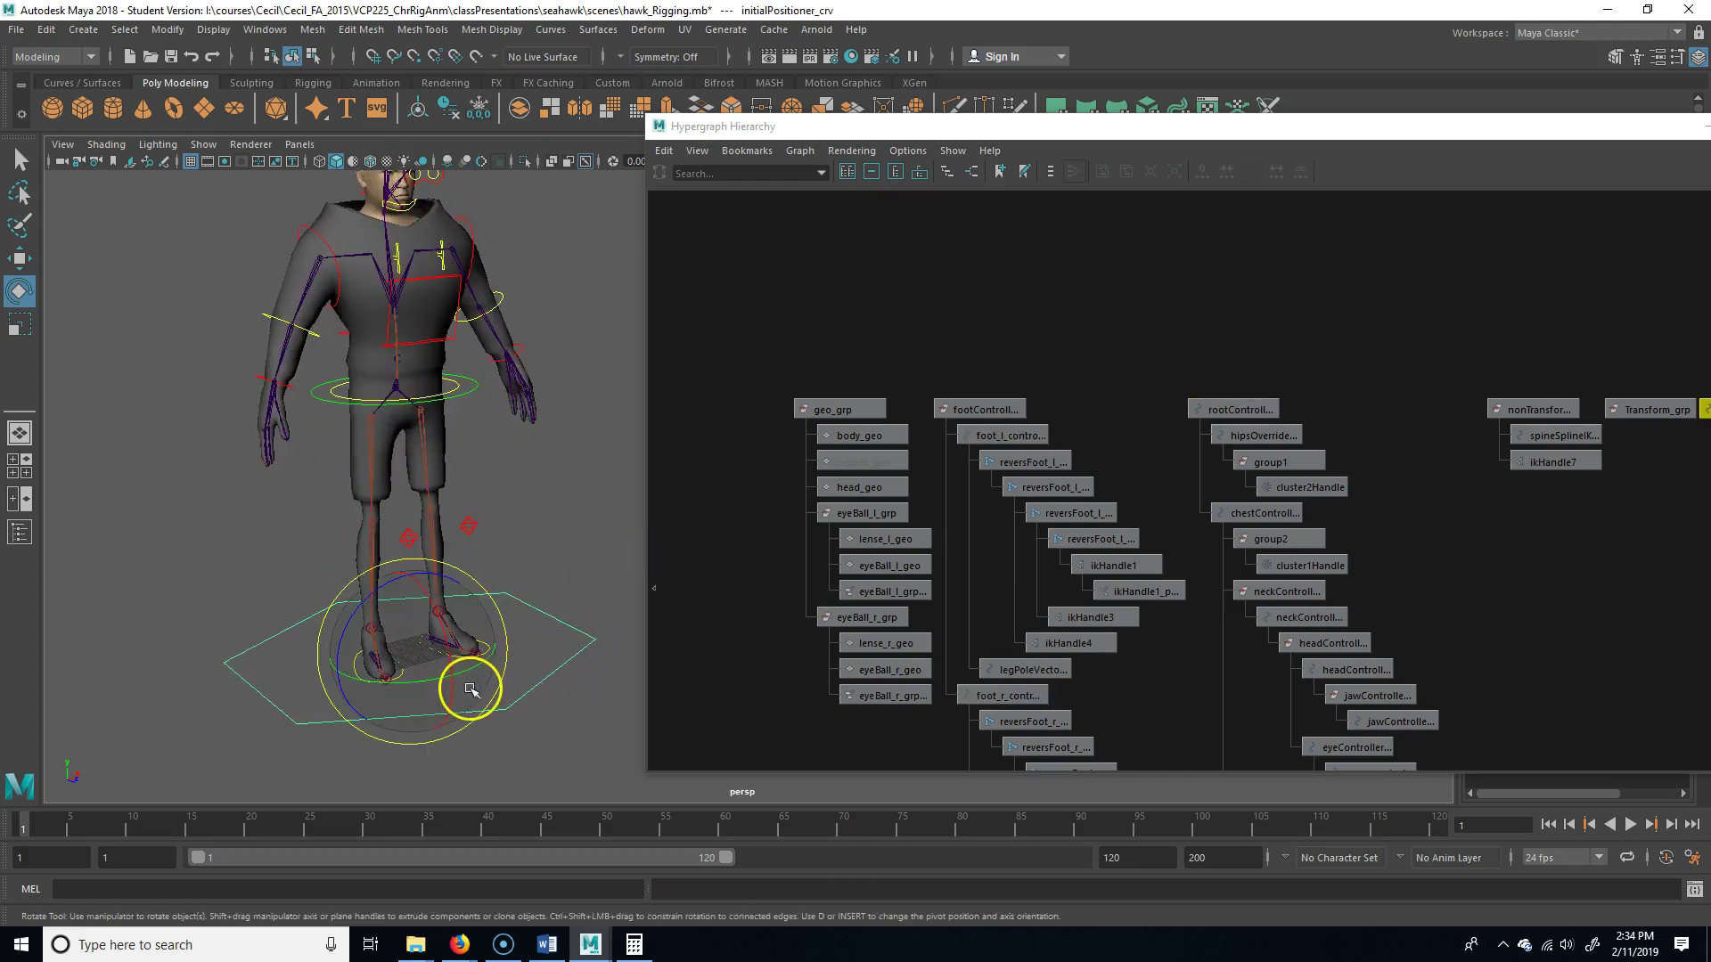
key("w")
left_click_drag(409, 657, 172, 688)
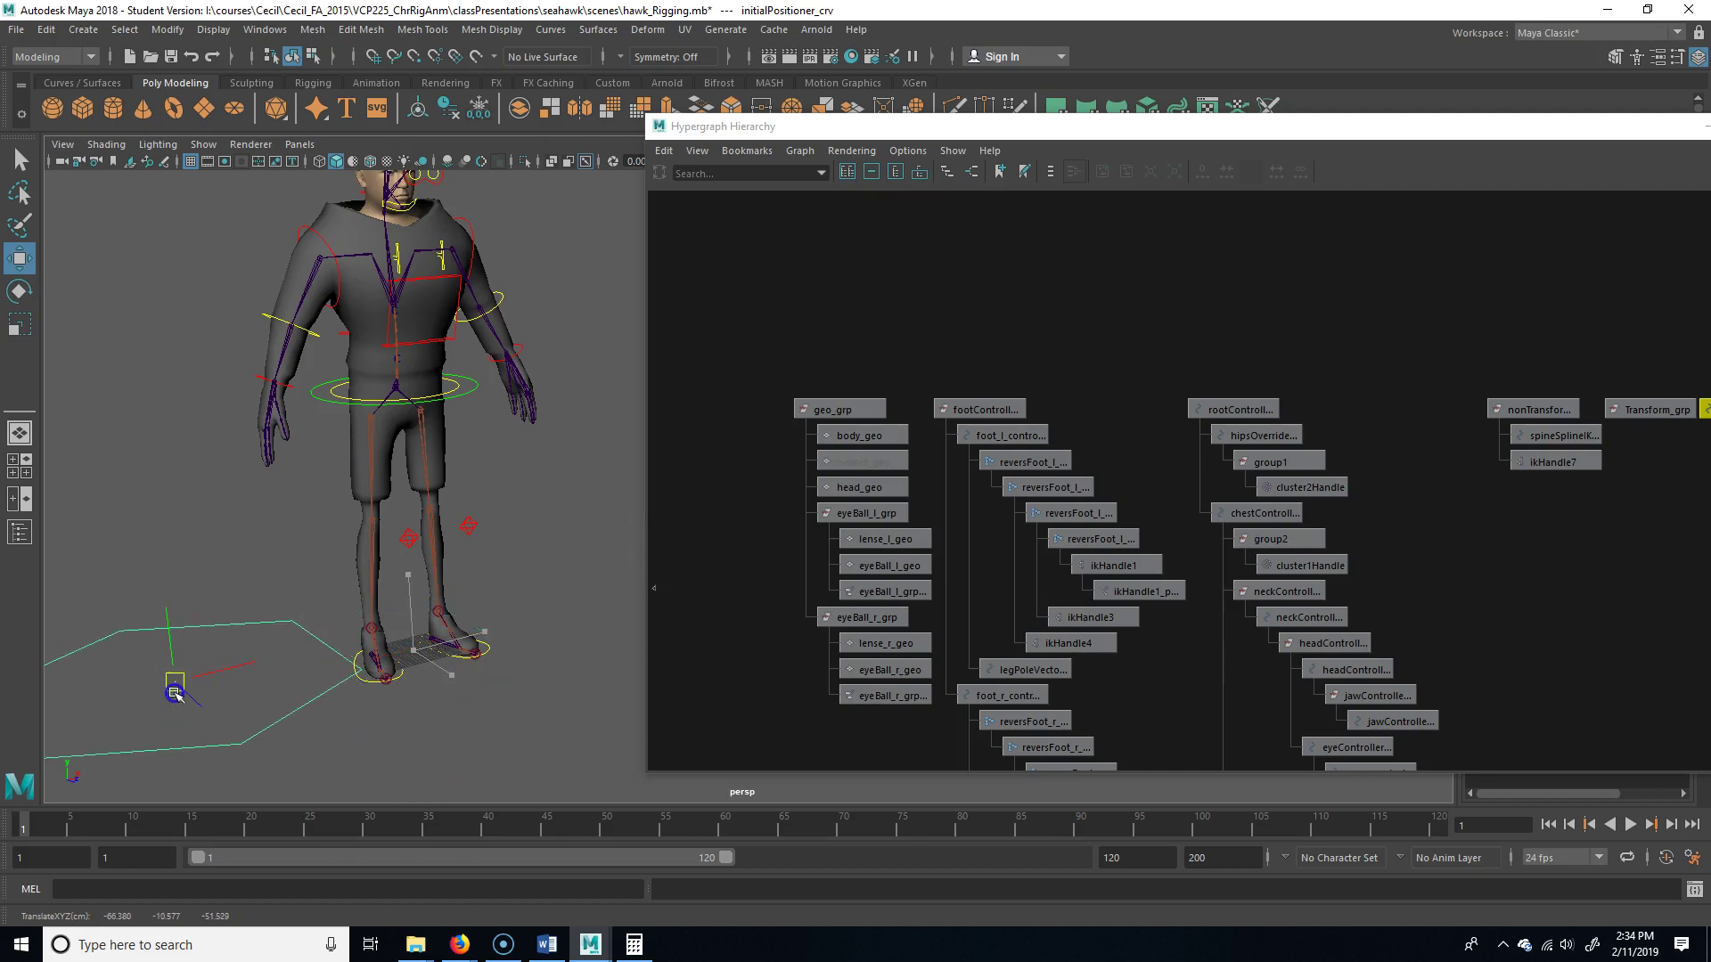
key("ctrl+z")
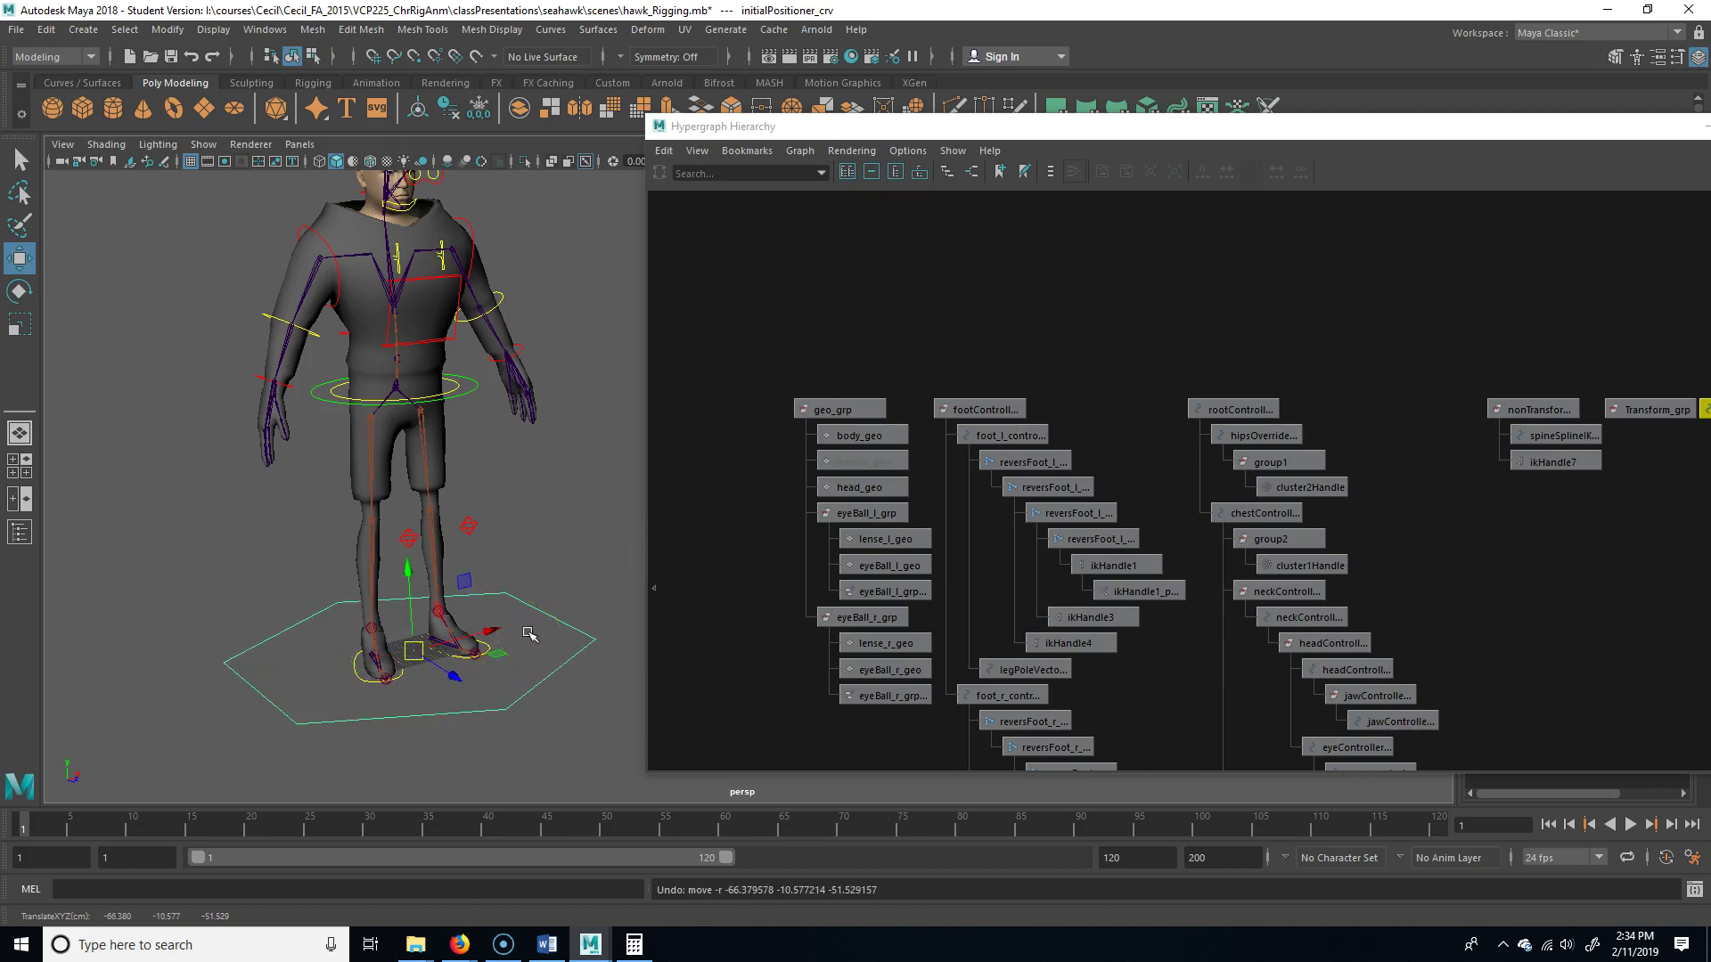
Parent rootController_crv under initialPositioner_crv and test the link by moving the positioner and undoing the move
middle_click_drag(1520, 565, 1246, 578, "alt")
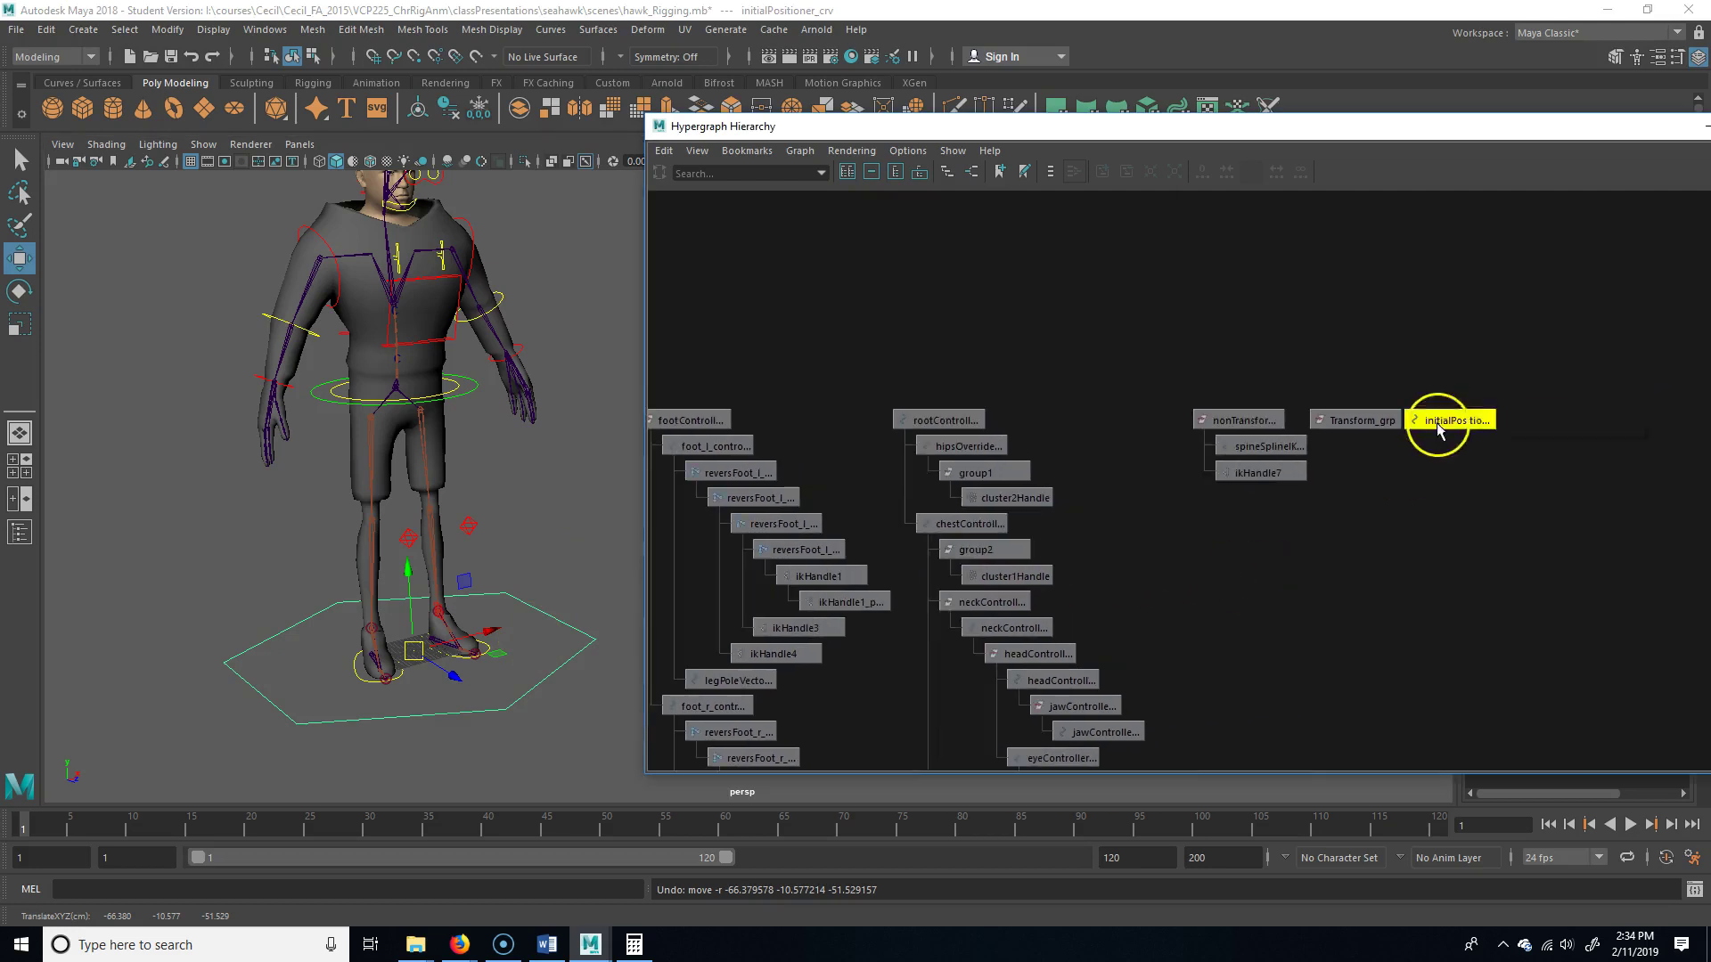
middle_click_drag(1139, 562, 1328, 531, "alt")
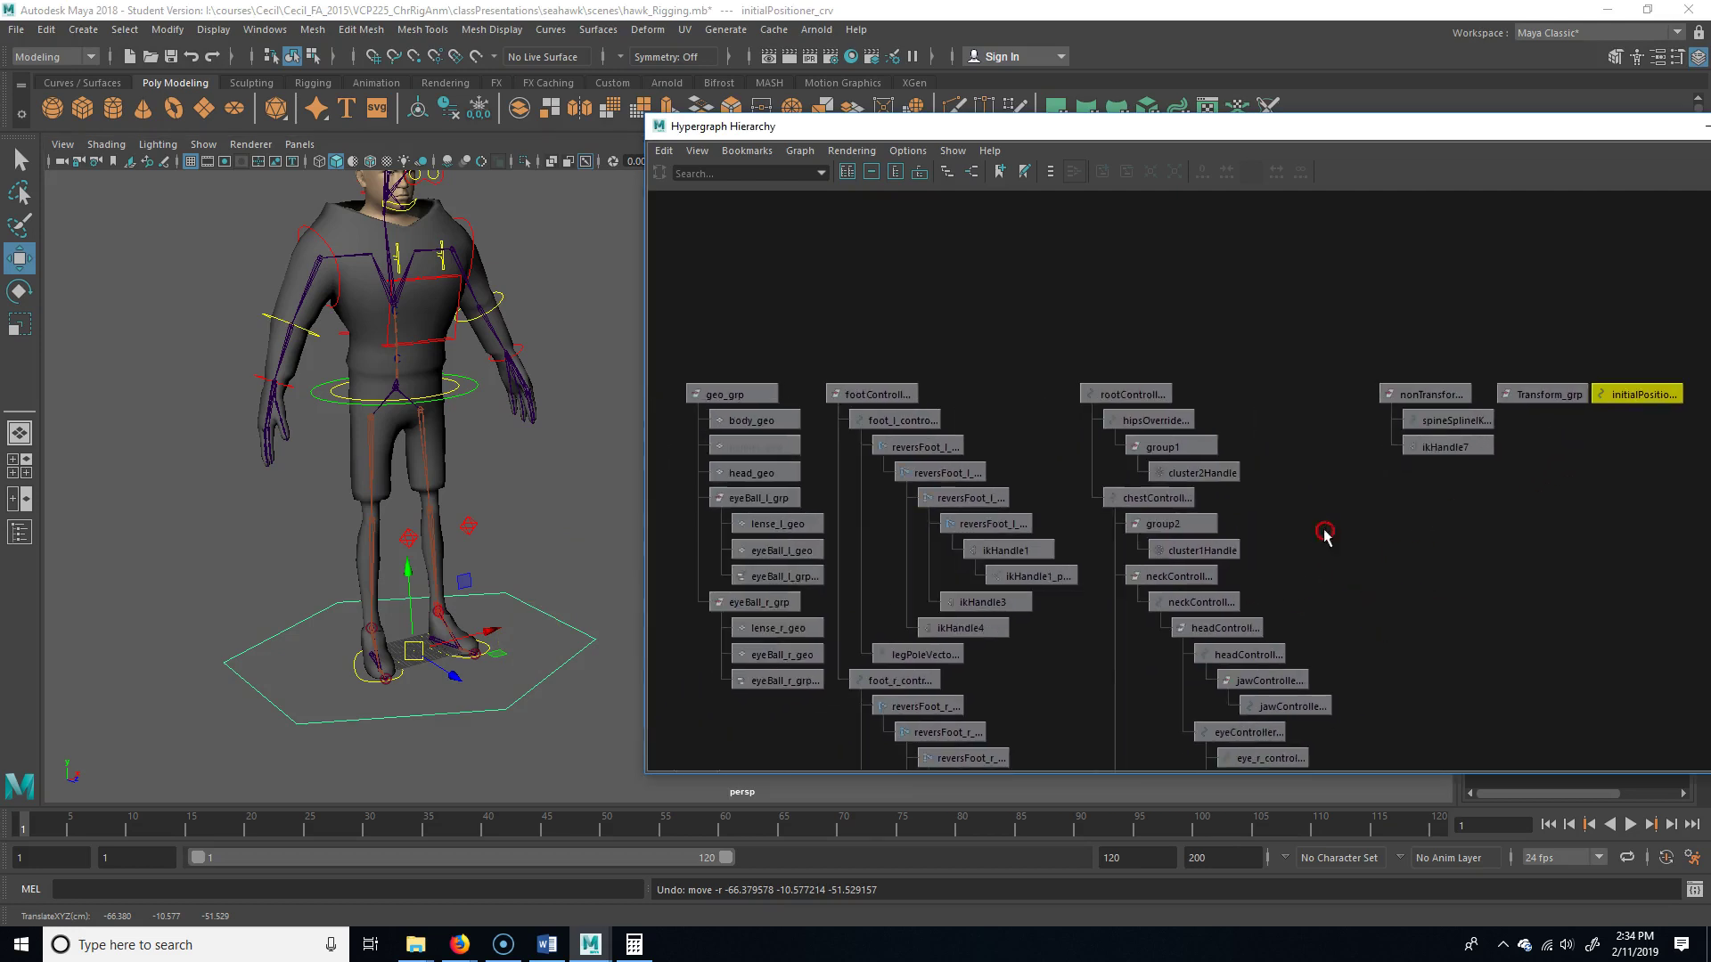
left_click(1127, 395)
left_click(1144, 395)
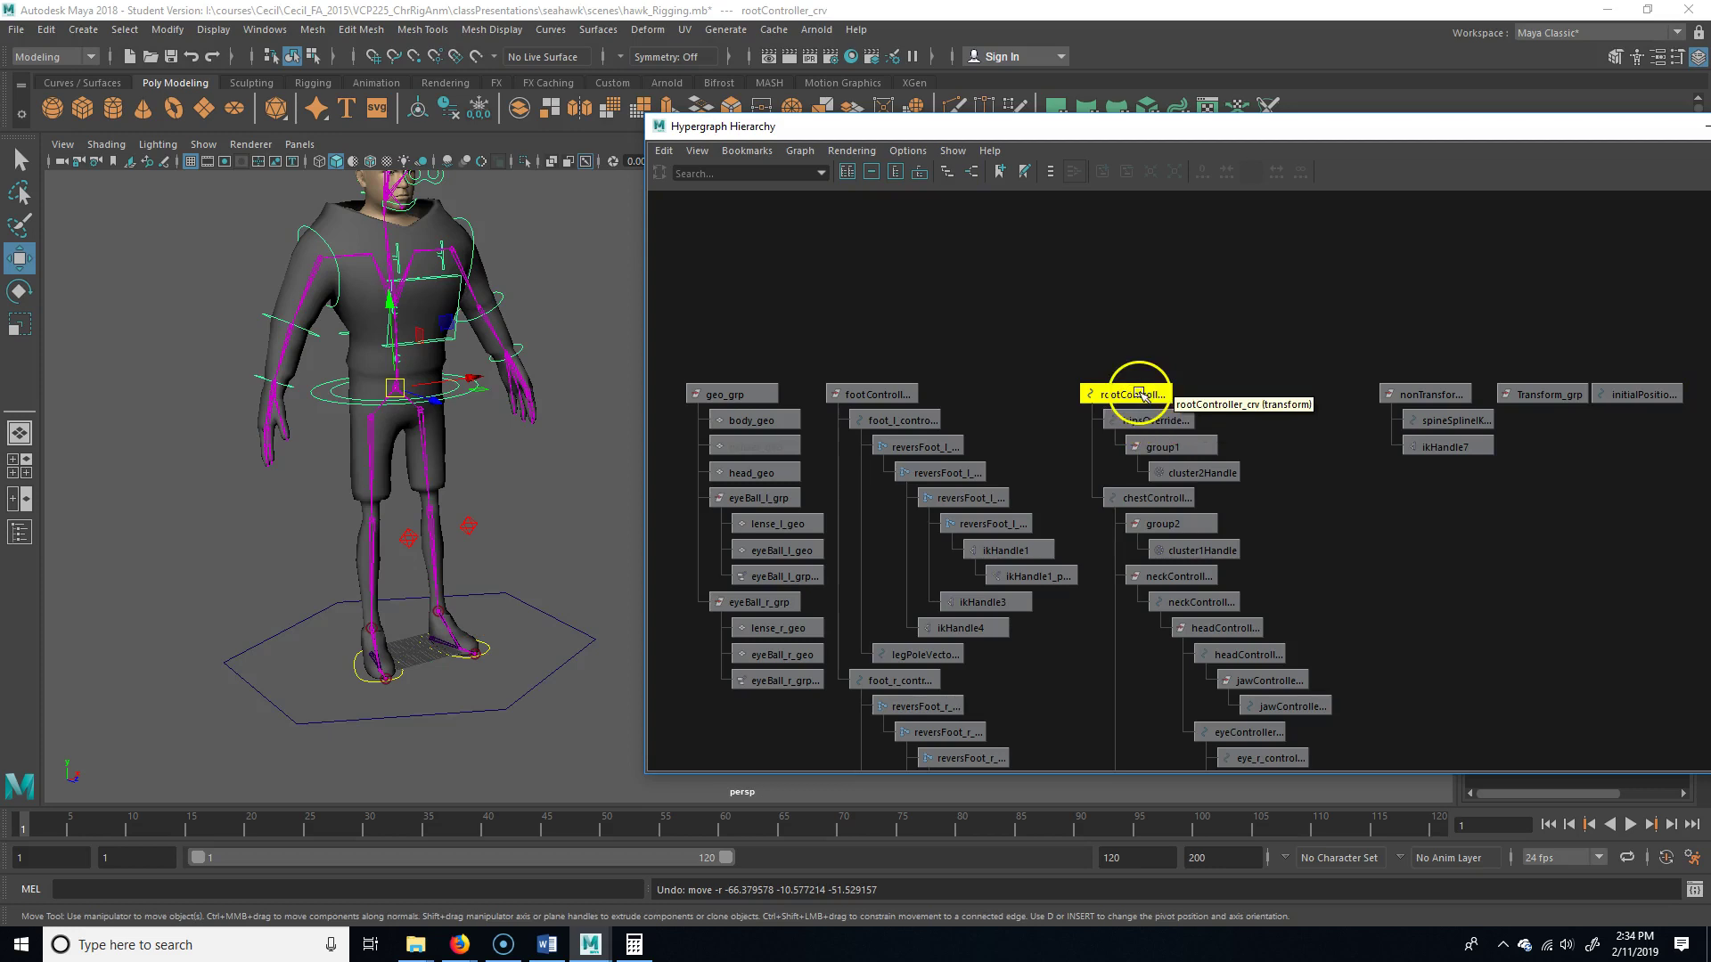
middle_click_drag(1135, 389, 1134, 390)
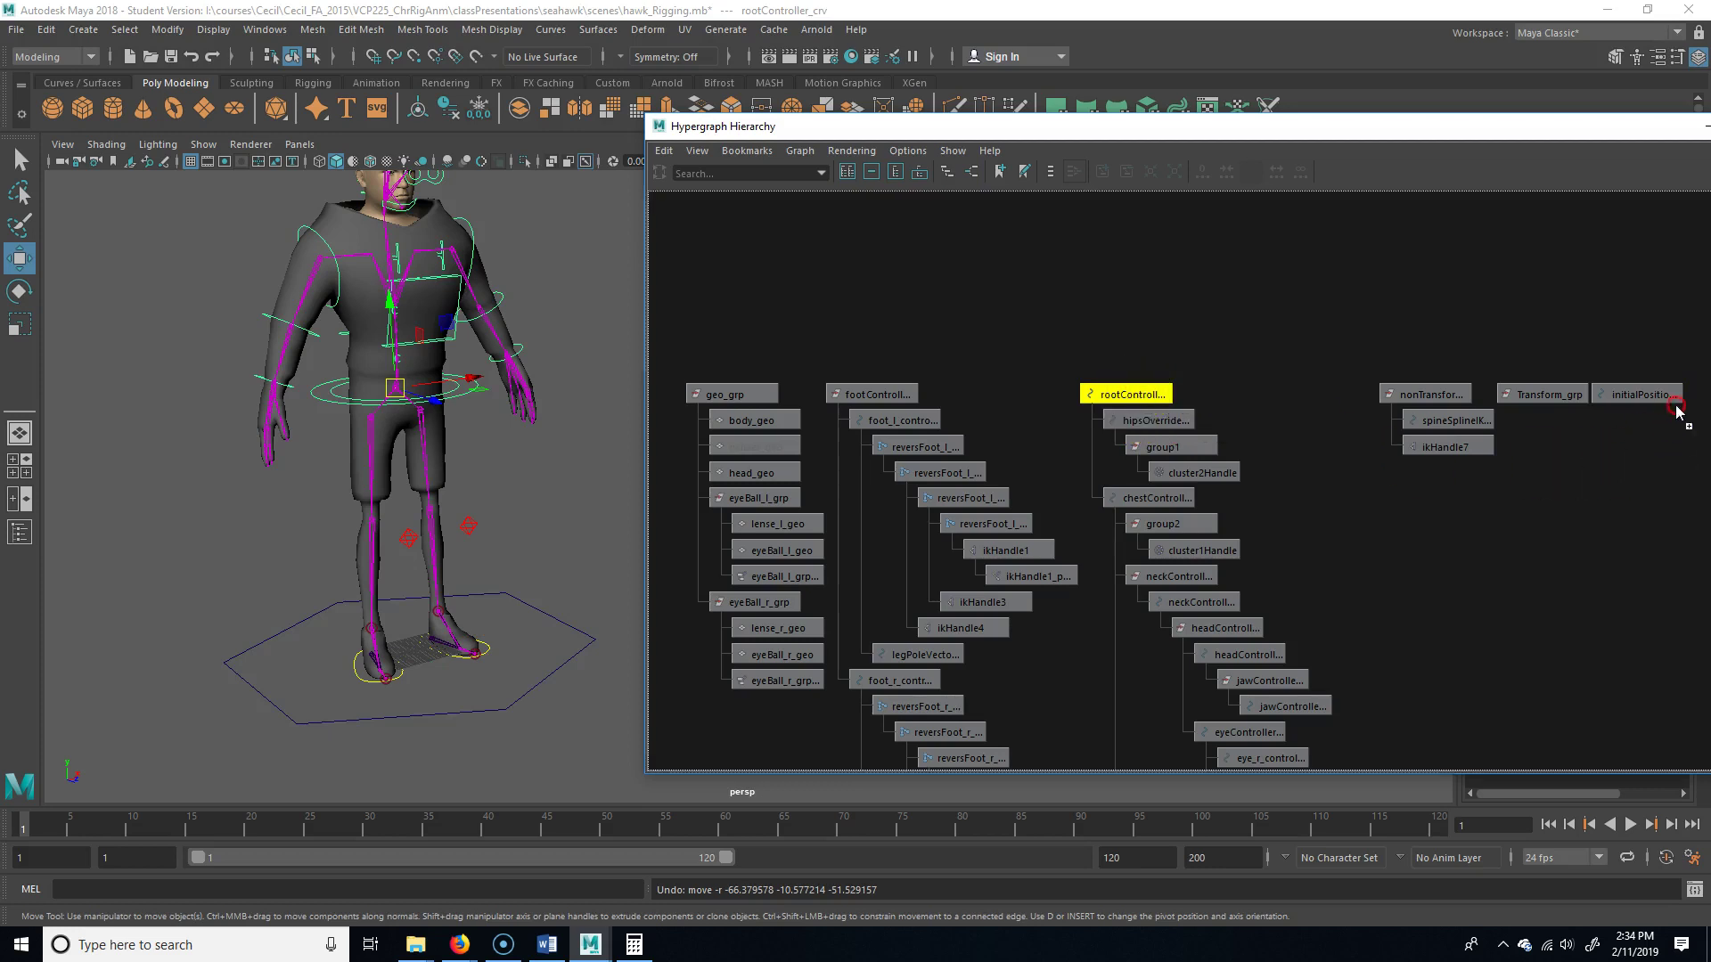
middle_click_drag(1663, 398, 1663, 398)
left_click_drag(428, 651, 564, 676)
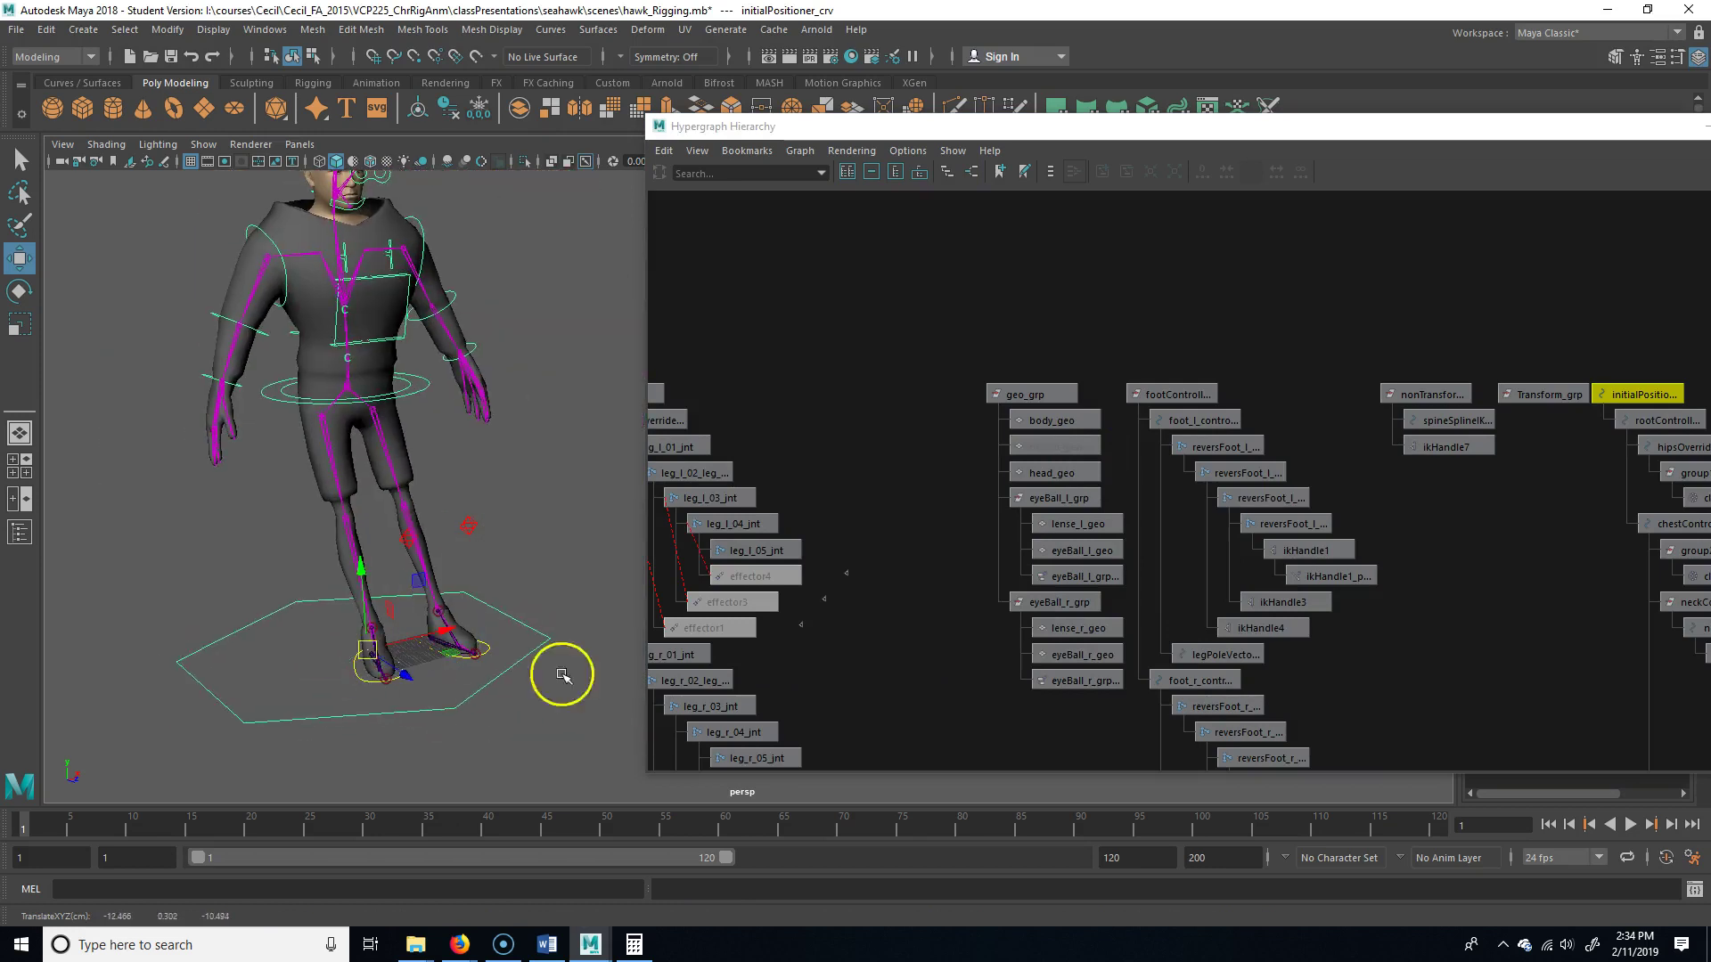
key("ctrl+z")
Parent footController_grp under initialPositioner_crv
left_click(1194, 394)
middle_click_drag(963, 535, 805, 466, "alt")
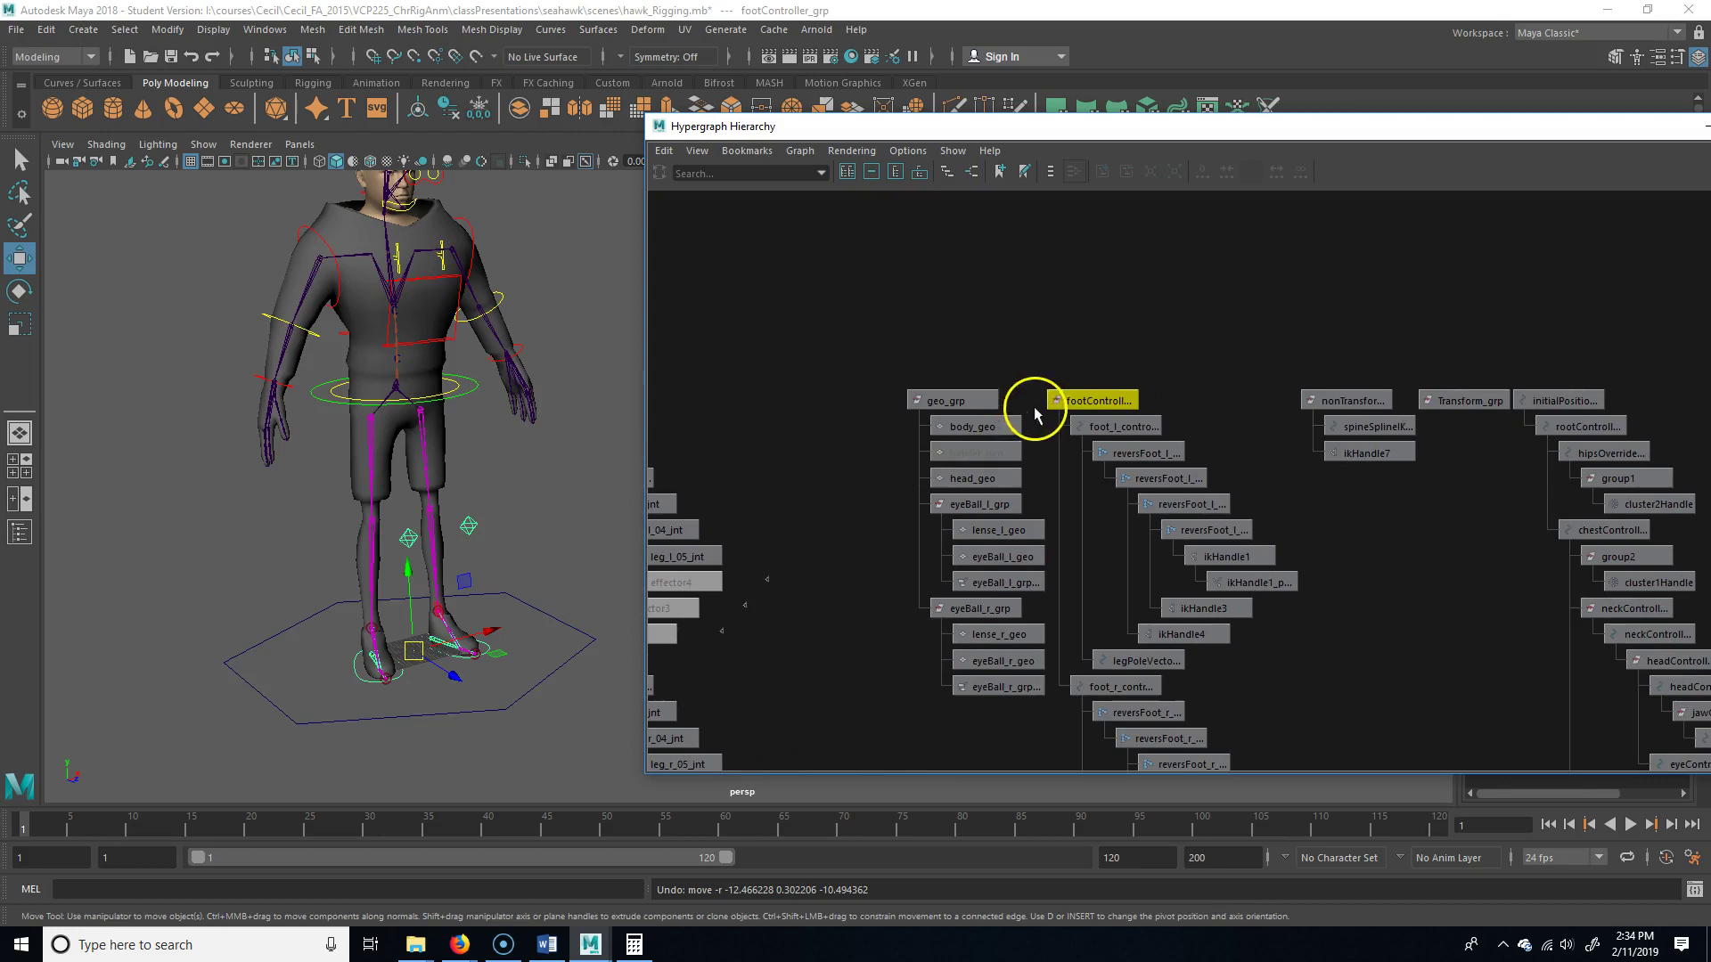
middle_click_drag(1328, 611, 1211, 524, "alt")
left_click(992, 309)
middle_click_drag(992, 309, 1092, 337)
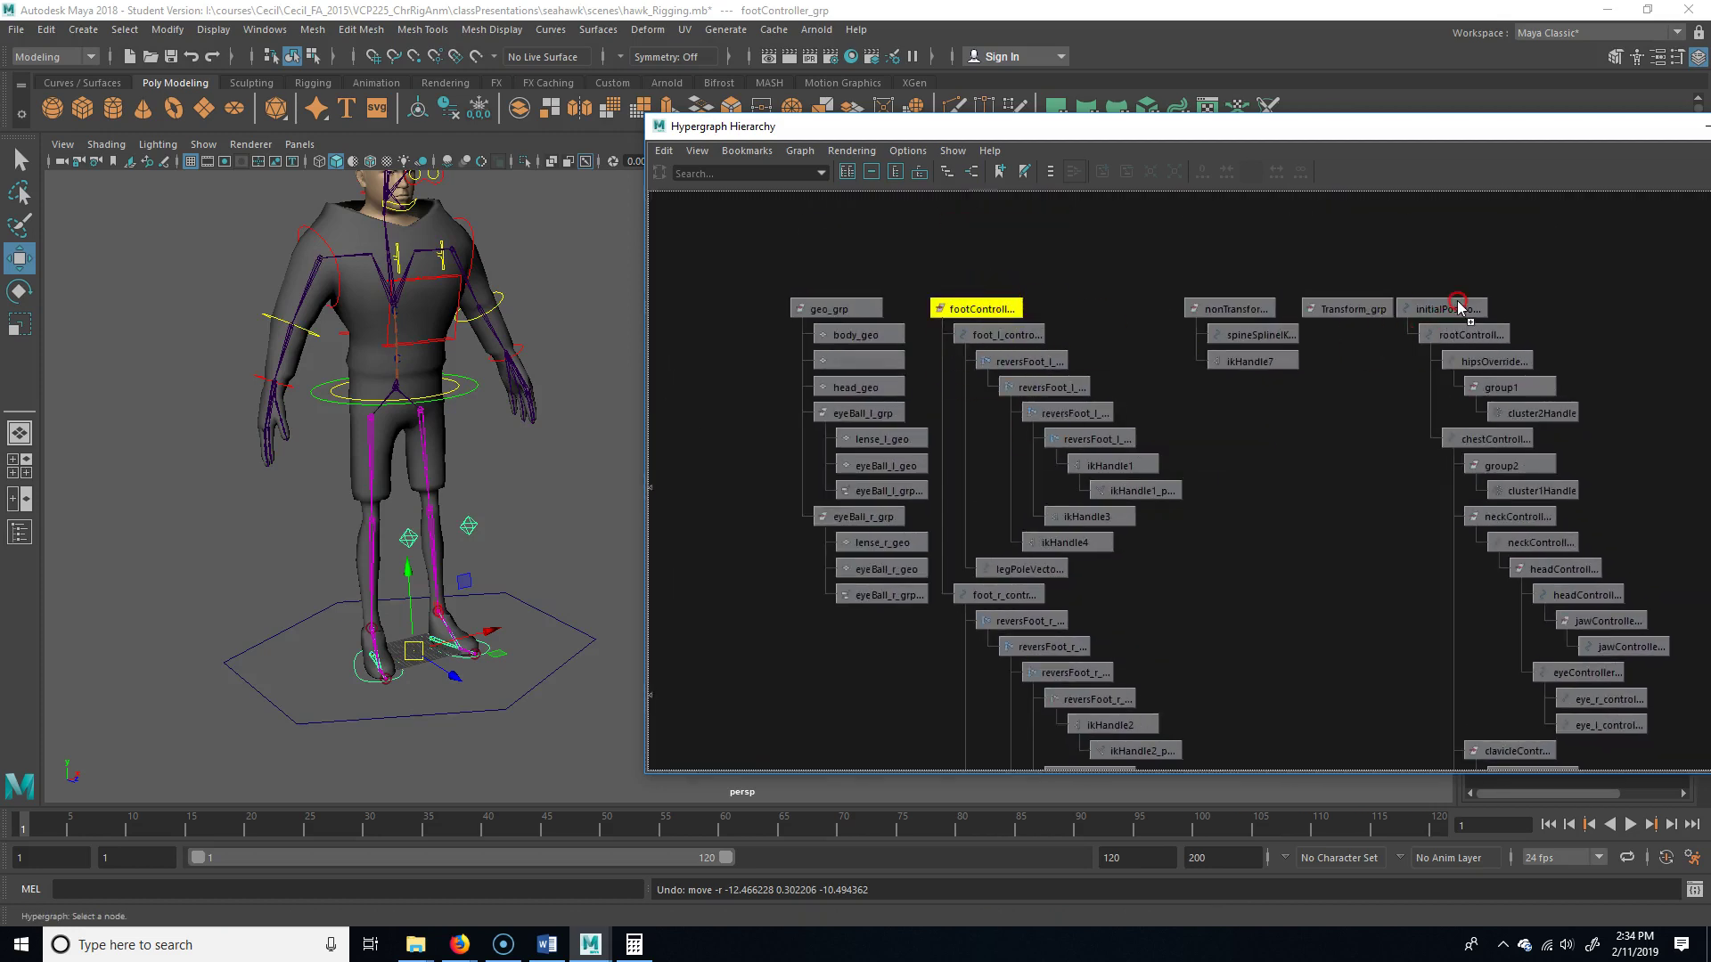
middle_click_drag(1462, 312, 1462, 310)
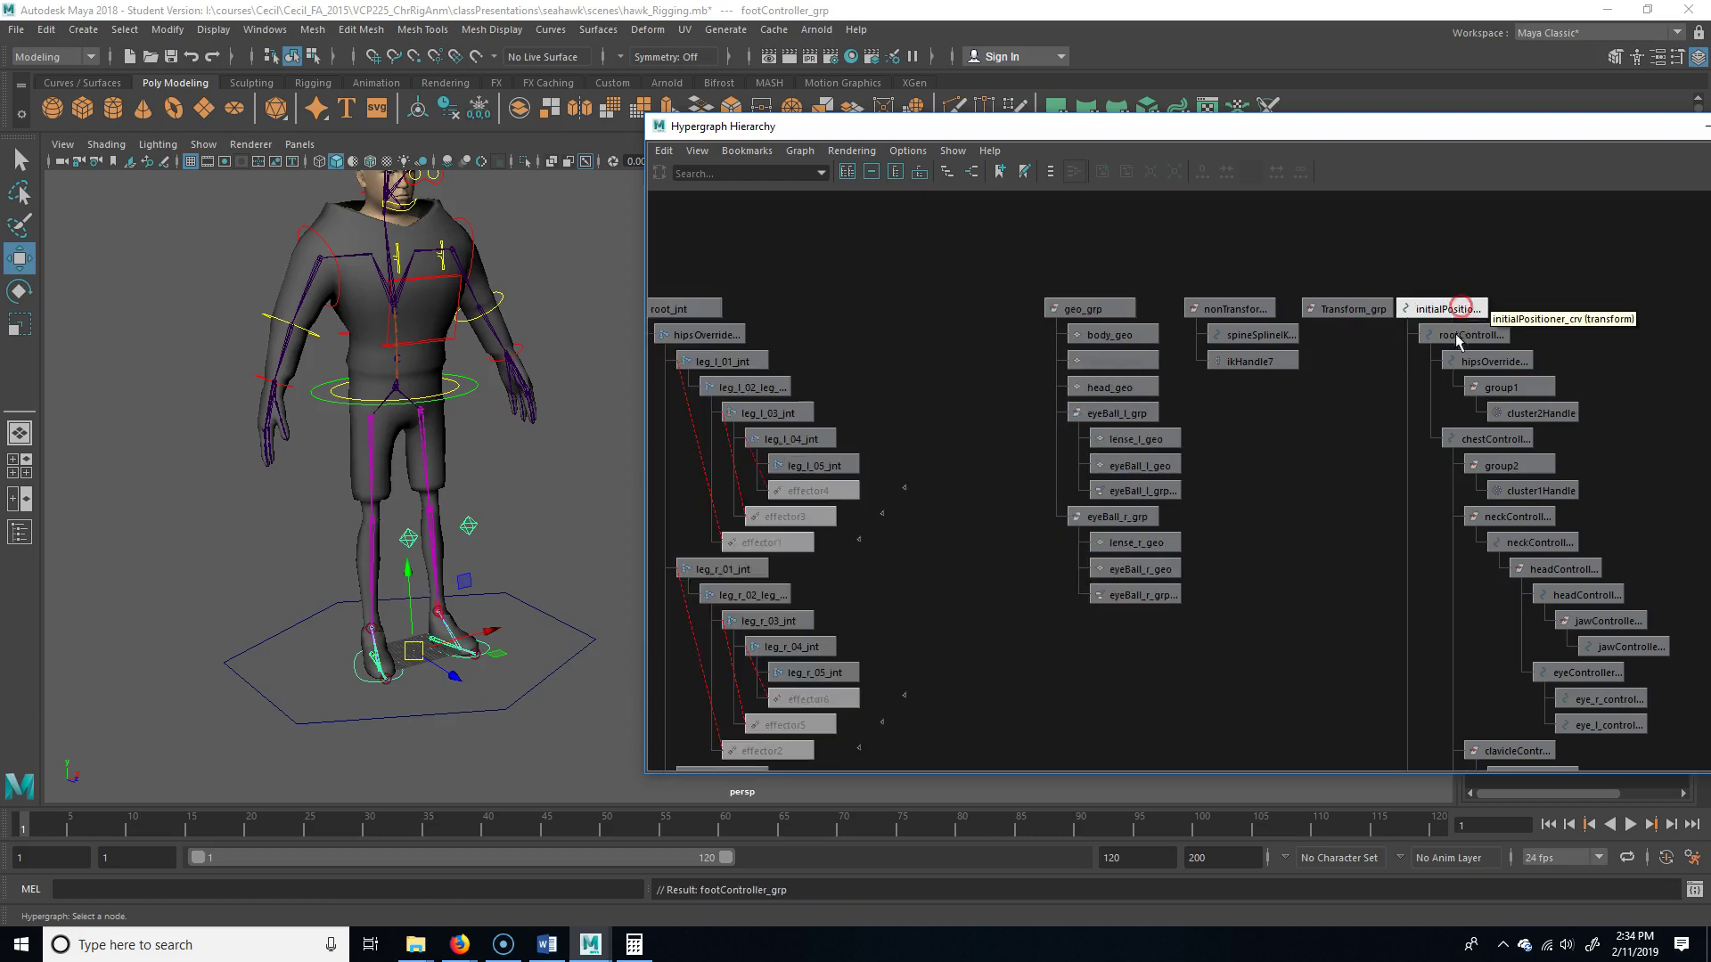
Test-move initialPositioner_crv with the foot and root controllers nested under it, and undo the move
left_click(1464, 311)
middle_click_drag(395, 659, 397, 656)
left_click_drag(398, 658, 369, 626)
key("ctrl+z")
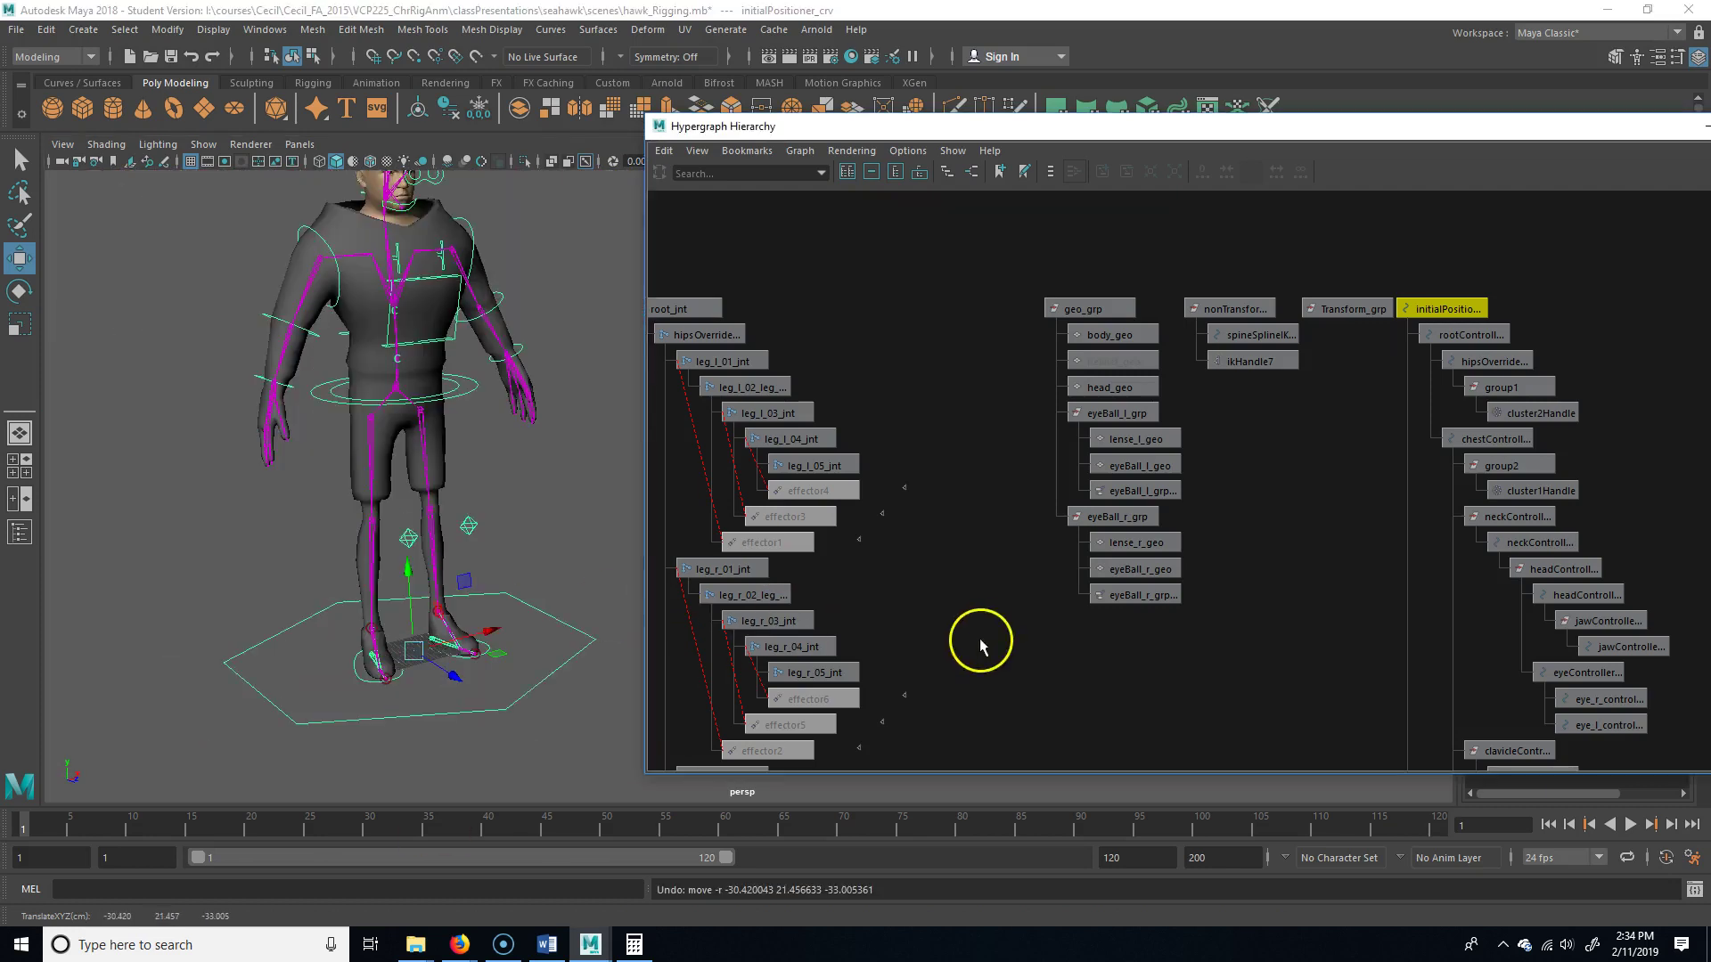
Parent geo_grp under nonTransform_grp
middle_click_drag(349, 394, 410, 504, "alt")
right_click_drag(324, 501, 327, 462, "alt")
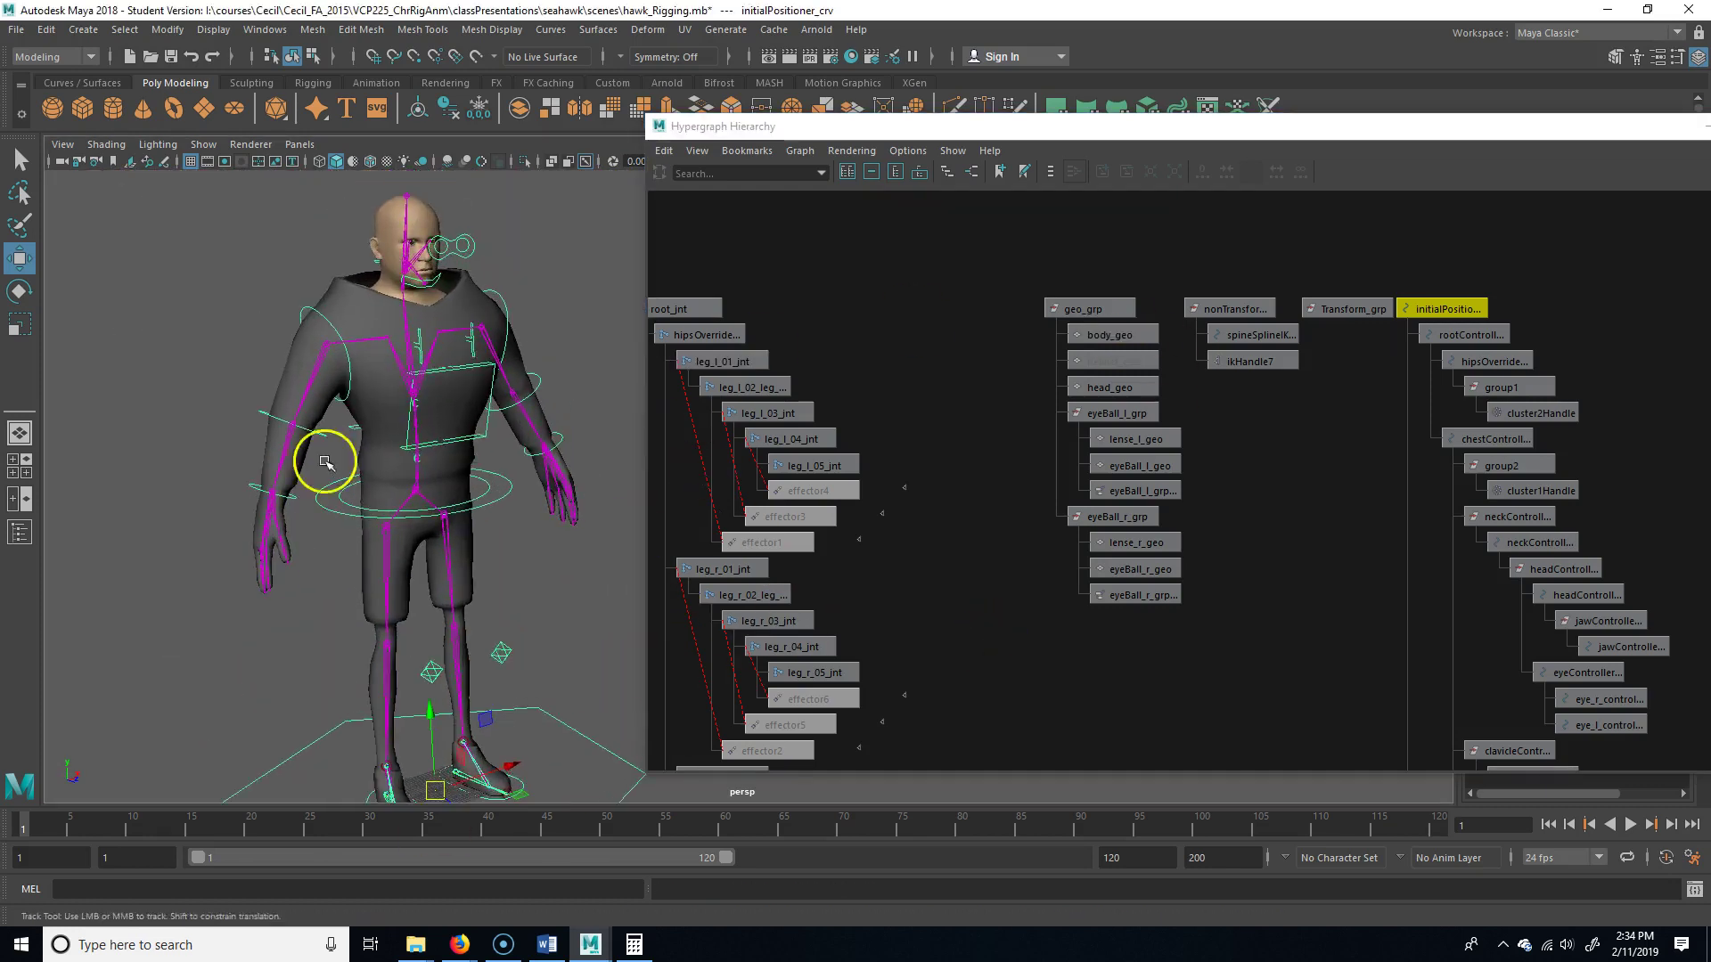
middle_click_drag(327, 462, 332, 522, "alt")
right_click_drag(332, 522, 416, 496, "alt")
middle_click_drag(416, 496, 400, 518, "alt")
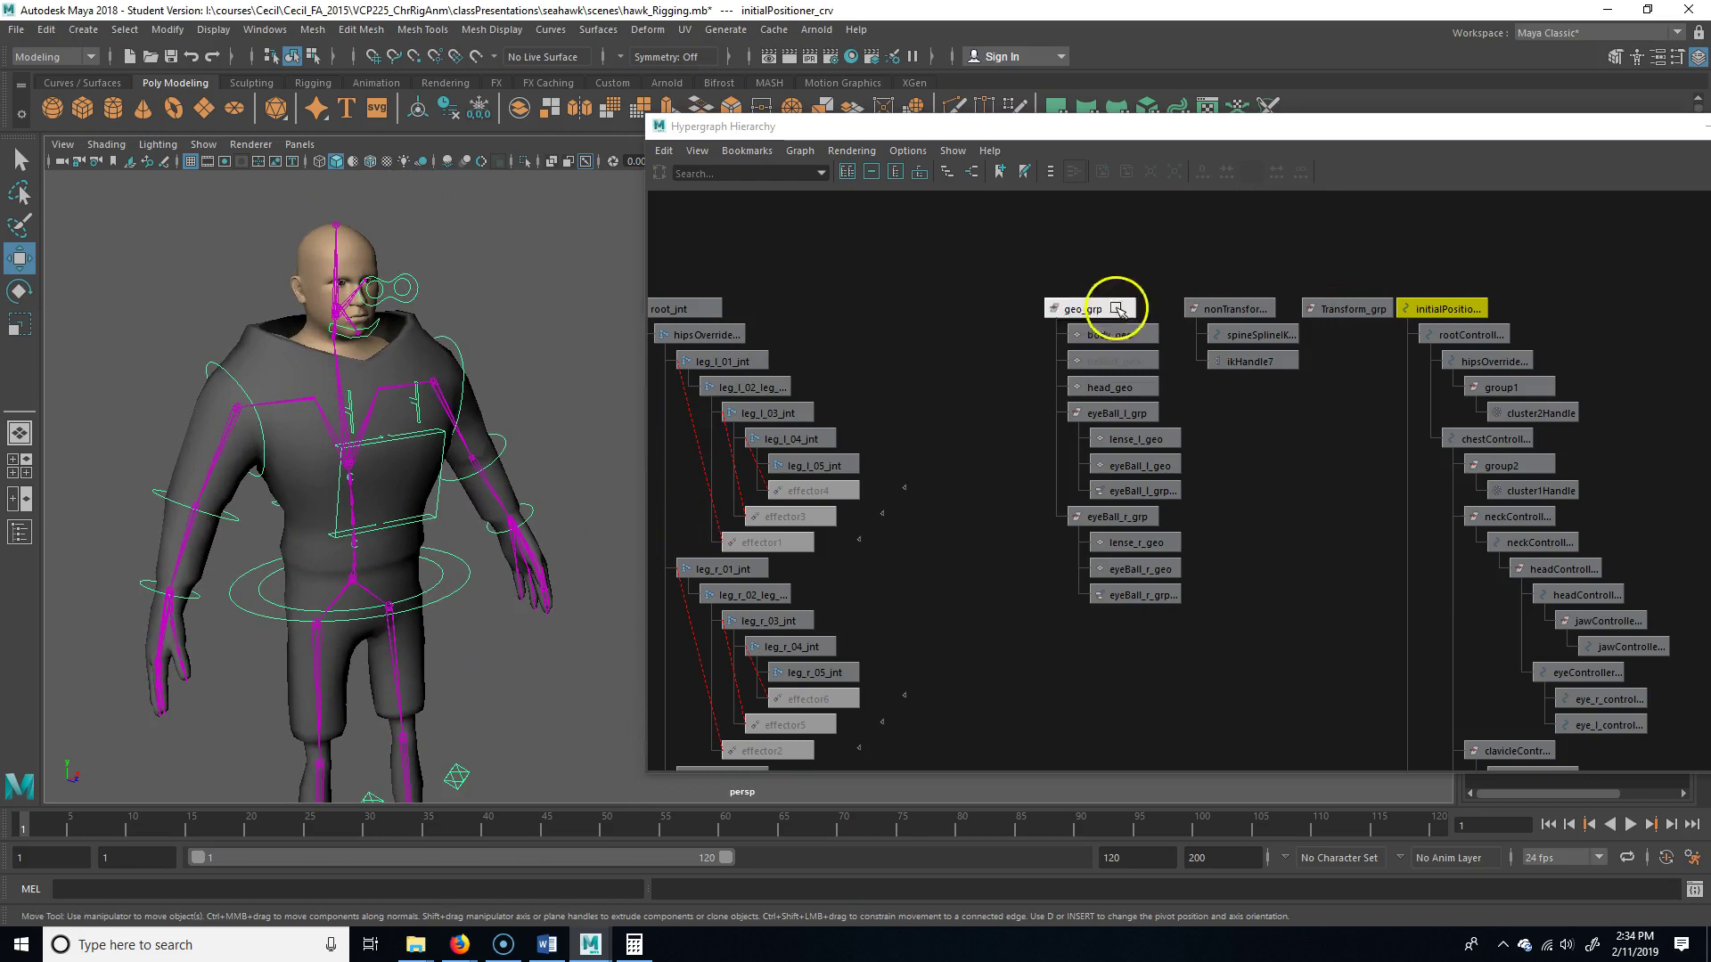
middle_click_drag(1089, 310, 1230, 311)
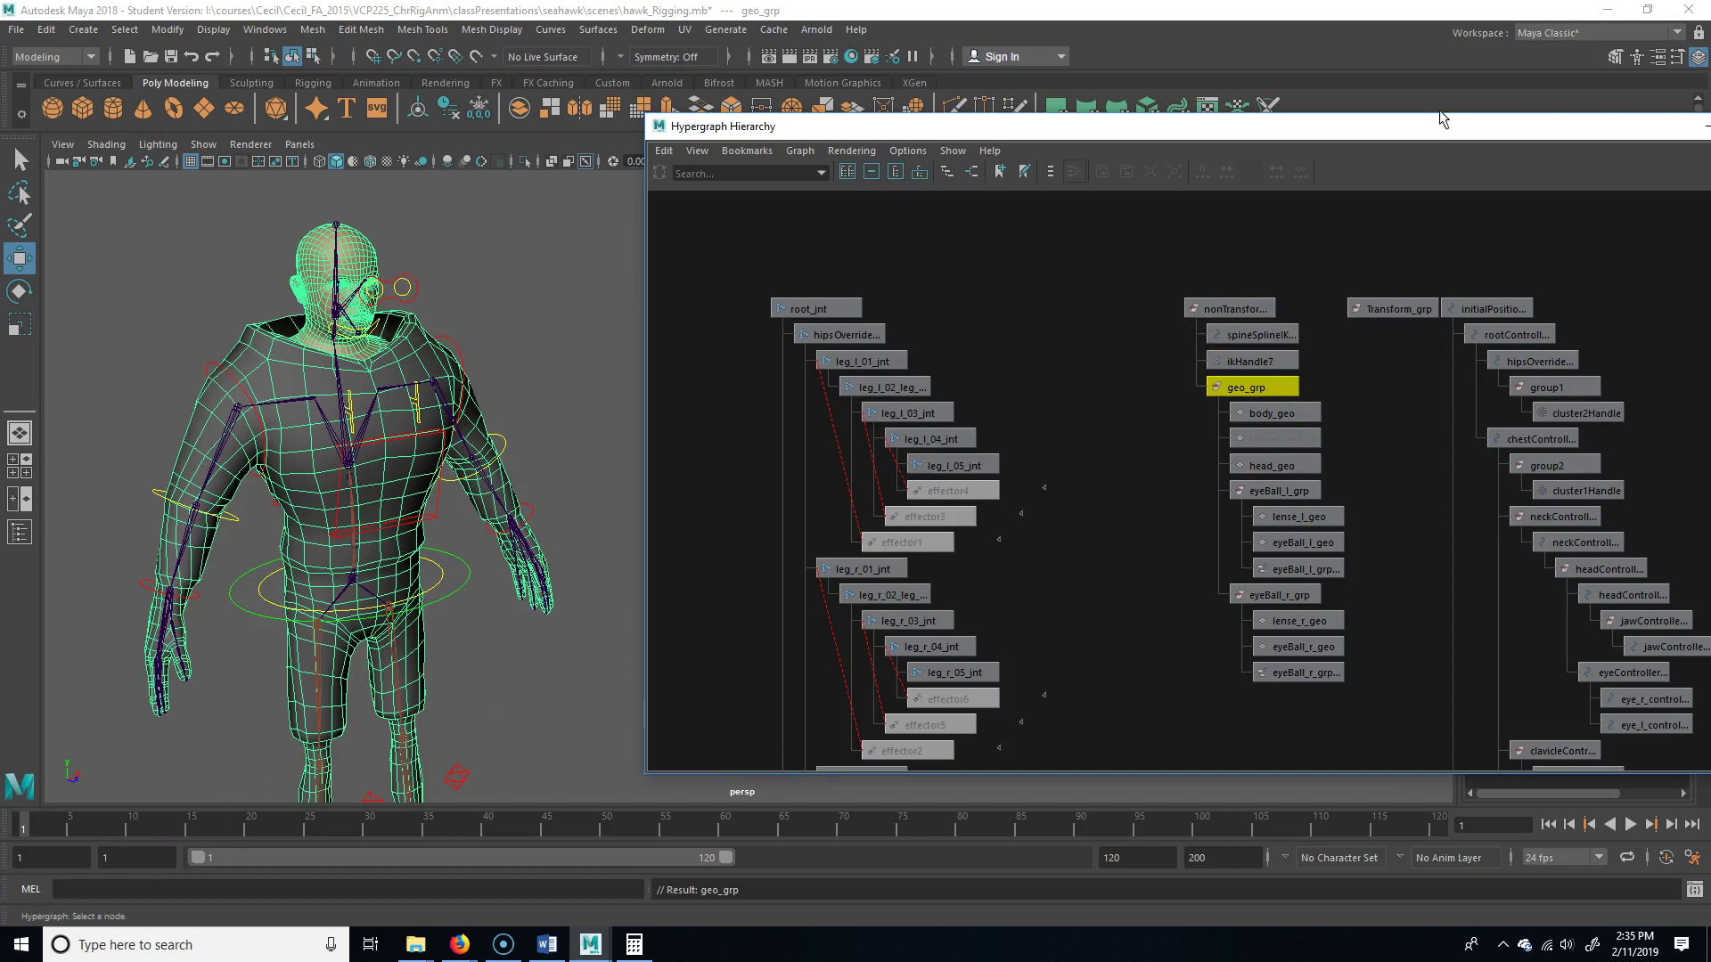
Parent initialPositioner_crv under Transform_grp
left_click_drag(1443, 118, 1237, 106)
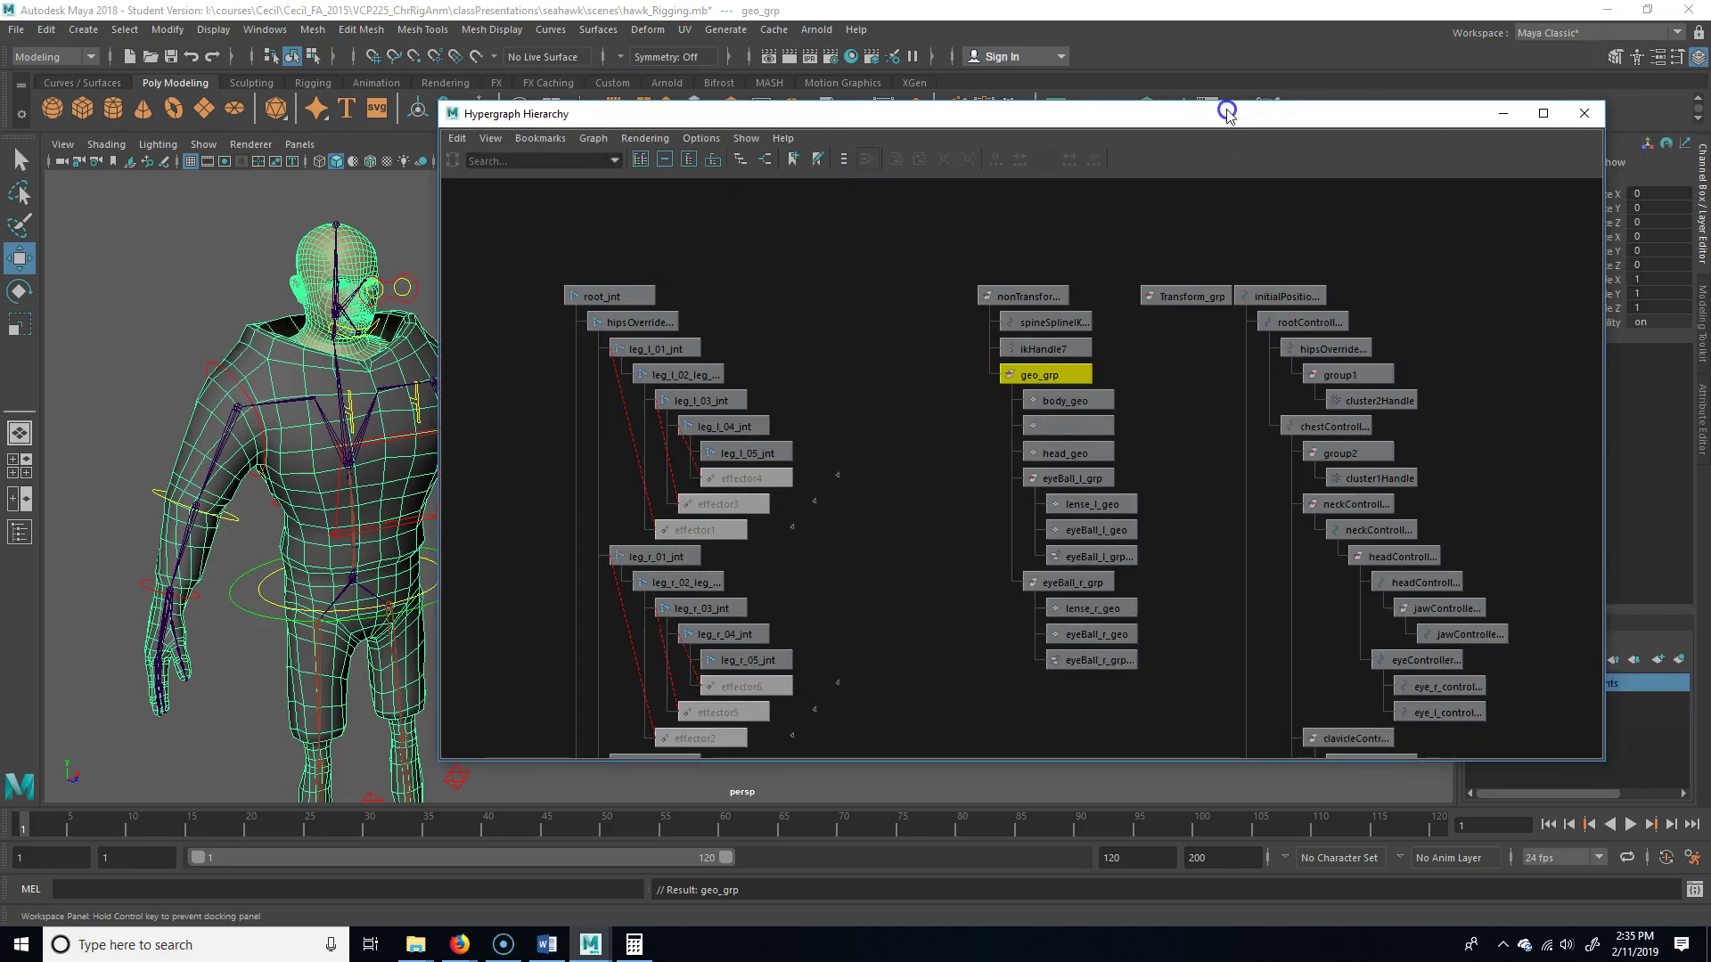
left_click(1332, 289)
left_click_drag(1111, 119, 1286, 130)
middle_click_drag(1467, 306, 1356, 307)
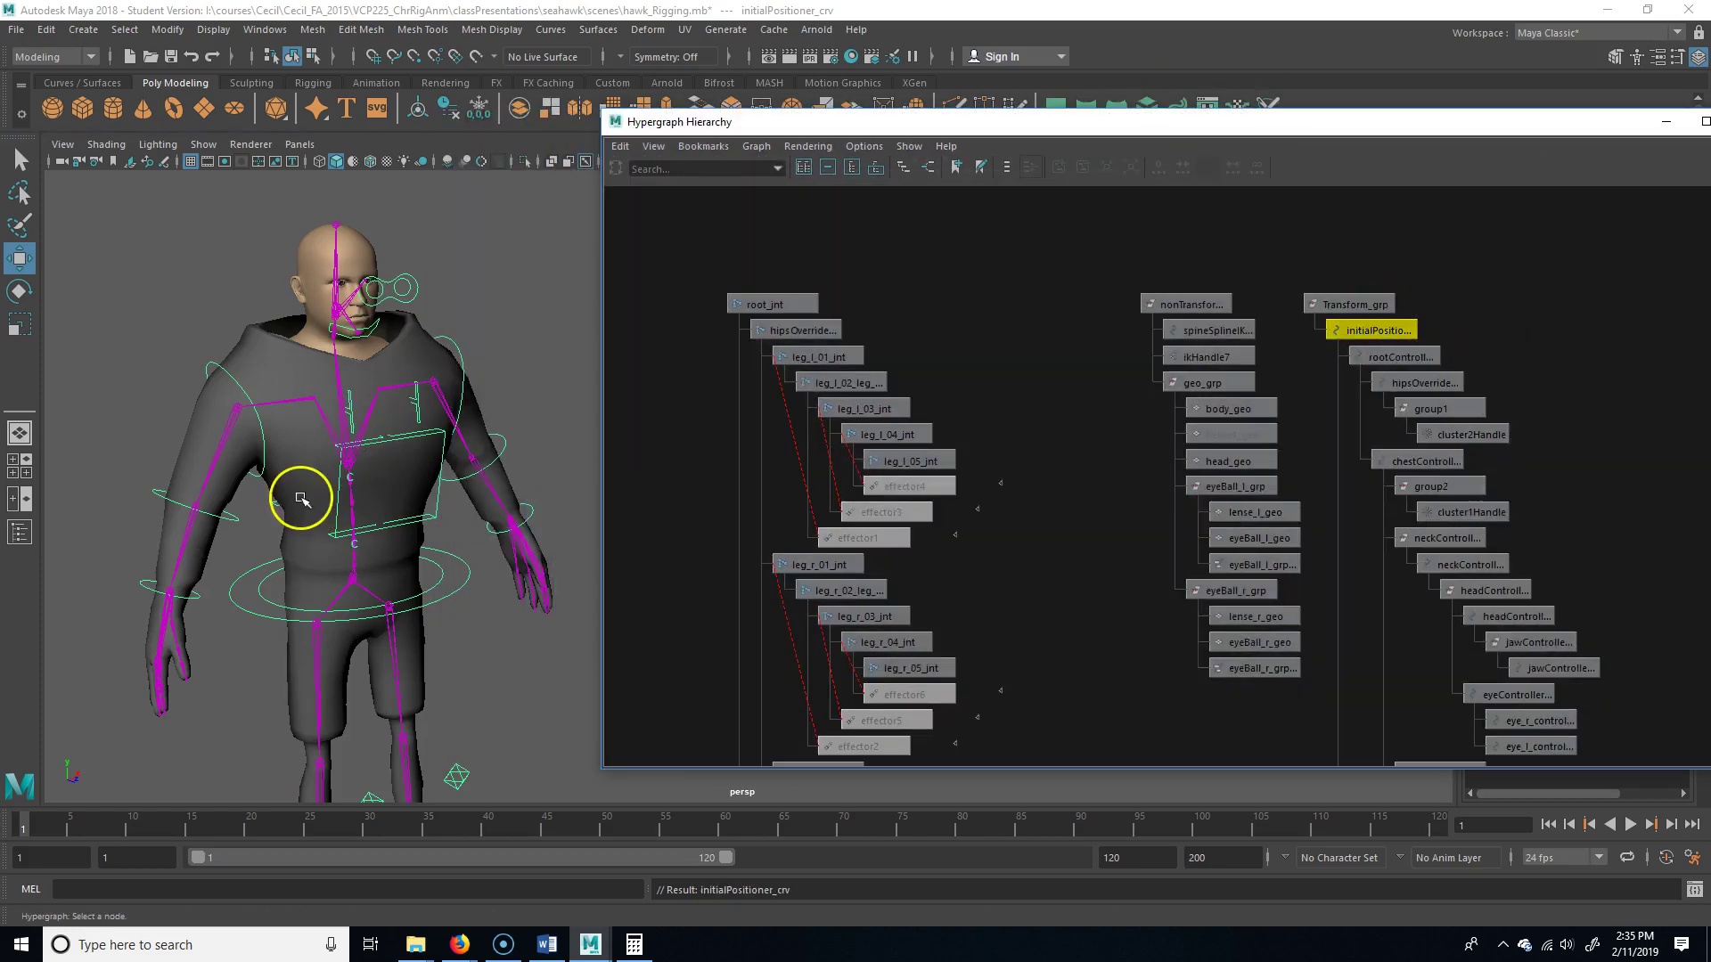
right_click_drag(301, 499, 122, 503, "alt")
middle_click_drag(354, 513, 120, 459, "alt")
right_click_drag(223, 499, 107, 513, "alt")
middle_click_drag(267, 474, 198, 424, "alt")
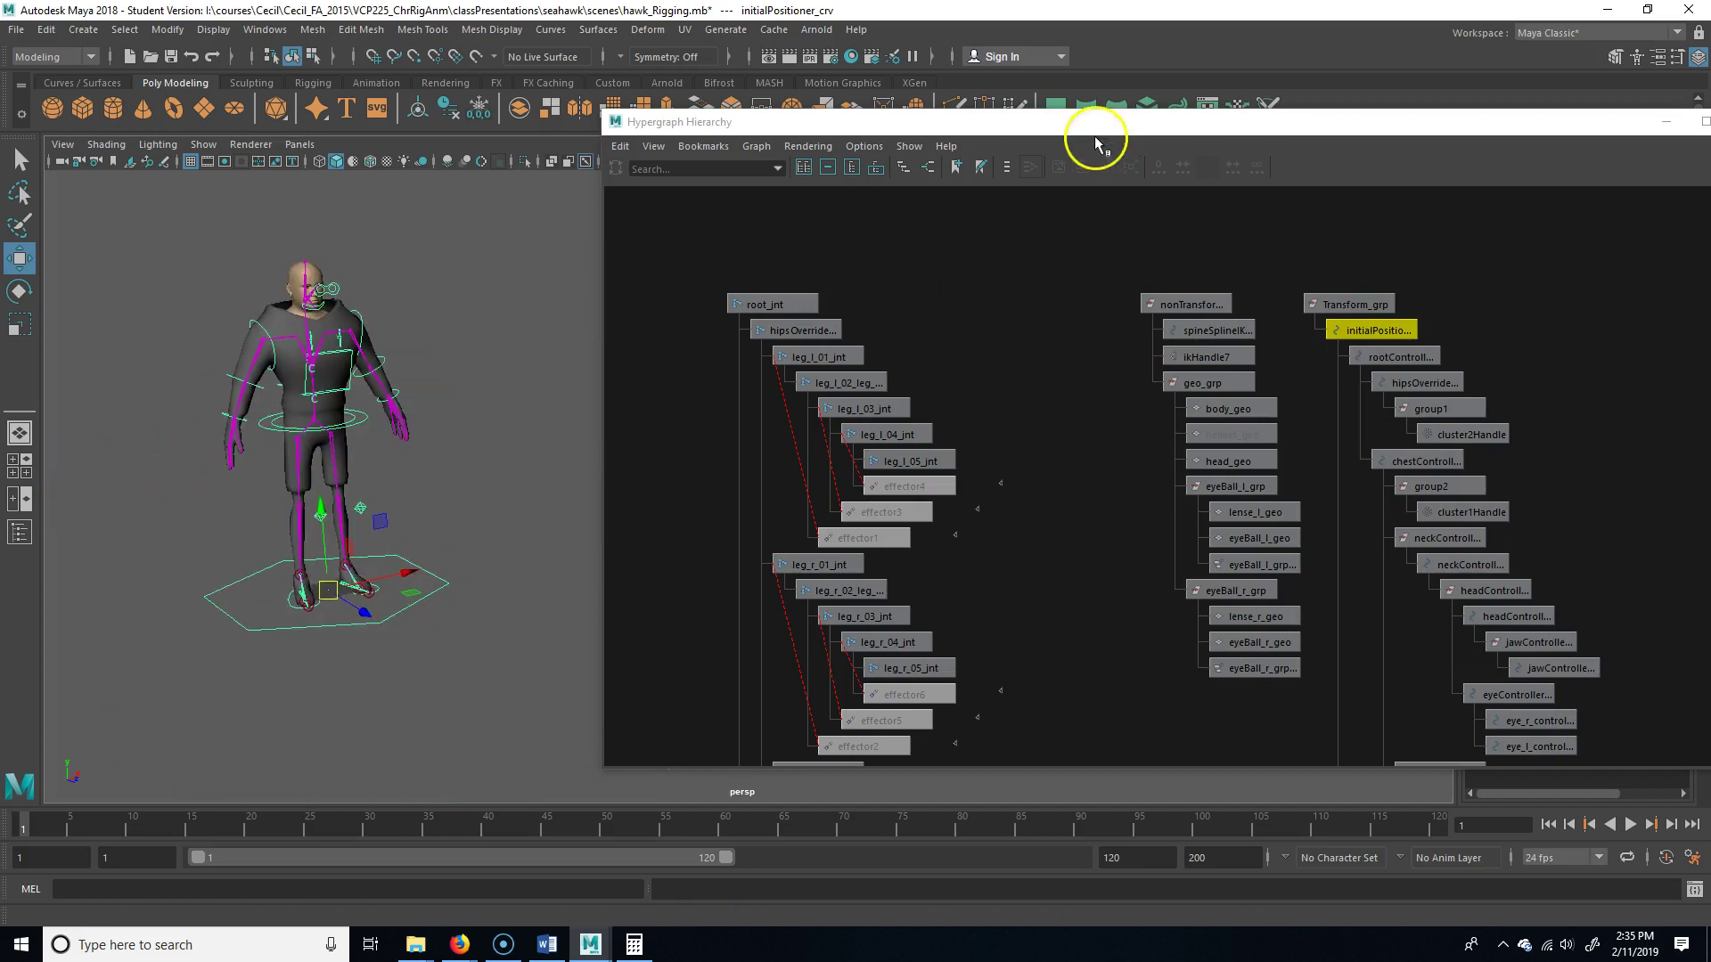
Set all Translate and Rotate channels of initialPositioner_crv to 100 to test the rig
left_click_drag(1222, 132, 818, 134)
left_click_drag(1203, 129, 1710, 134)
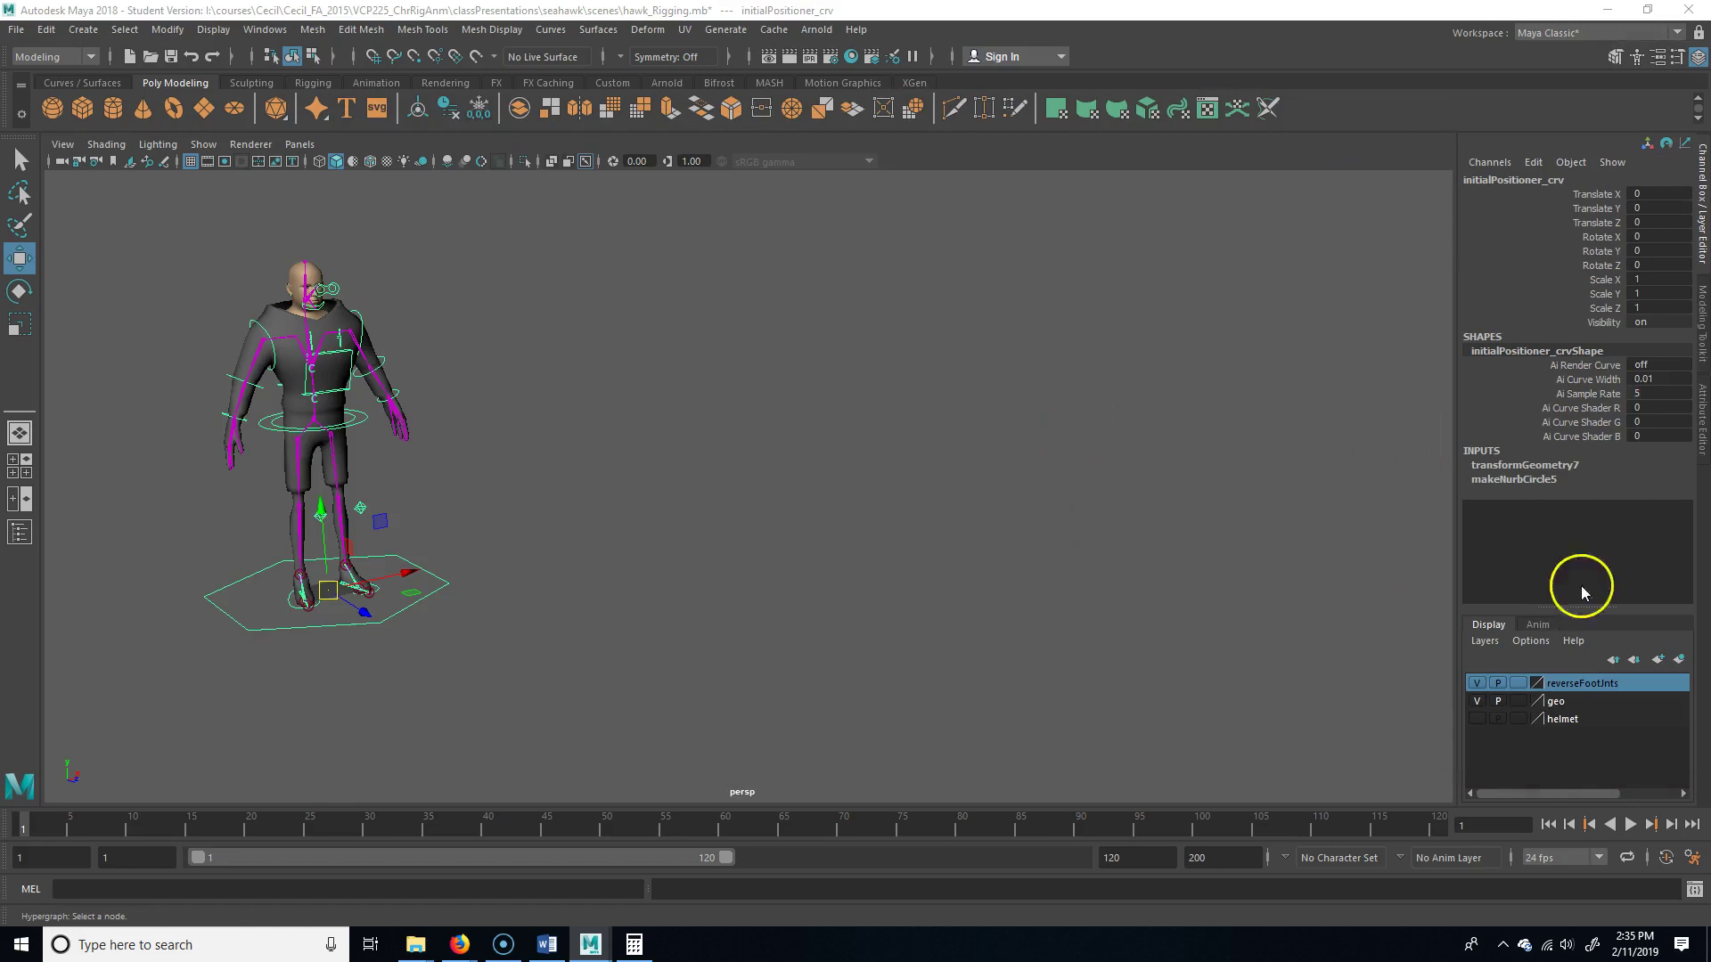
left_click_drag(1652, 195, 1657, 200)
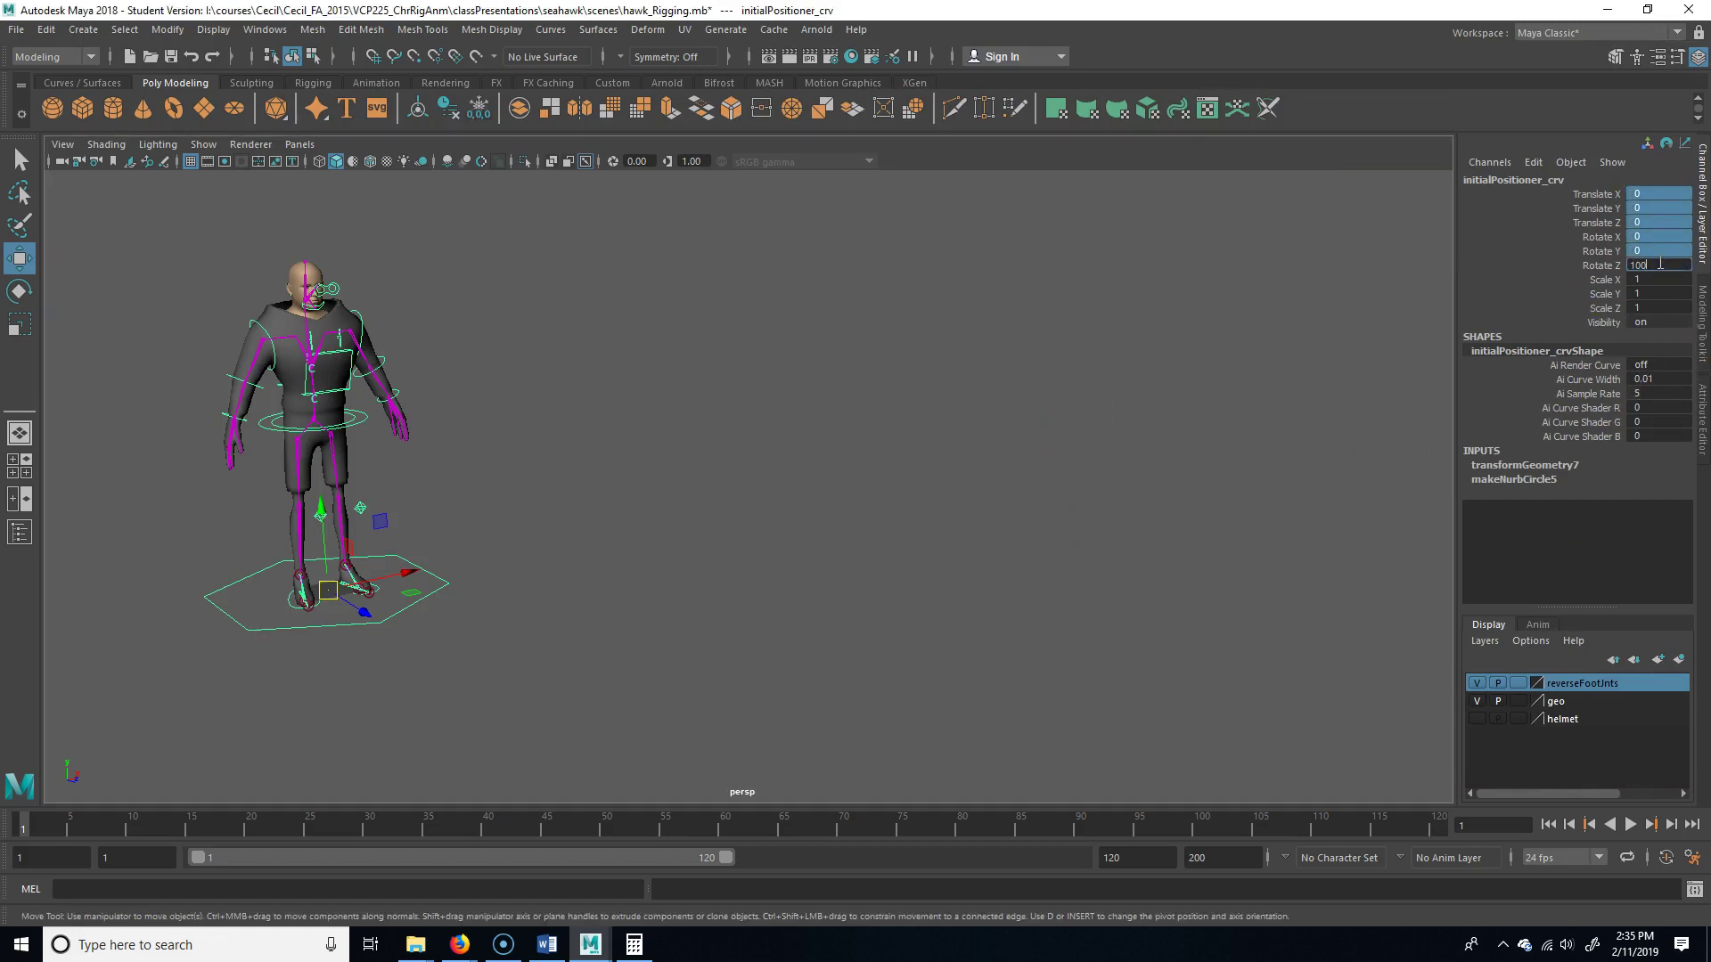
left_click(1660, 264)
type("100")
key("Return")
Examine the displaced character from several angles, checking that the geometry, joints and controllers follow initialPositioner_crv
left_click_drag(761, 616, 670, 592, "alt")
key("f")
middle_click_drag(891, 304, 847, 735, "alt")
right_click_drag(1150, 500, 864, 518, "alt")
left_click_drag(1025, 517, 860, 524, "alt")
middle_click_drag(940, 436, 925, 620, "alt")
right_click_drag(586, 479, 1105, 495, "alt")
middle_click_drag(839, 369, 812, 499, "alt")
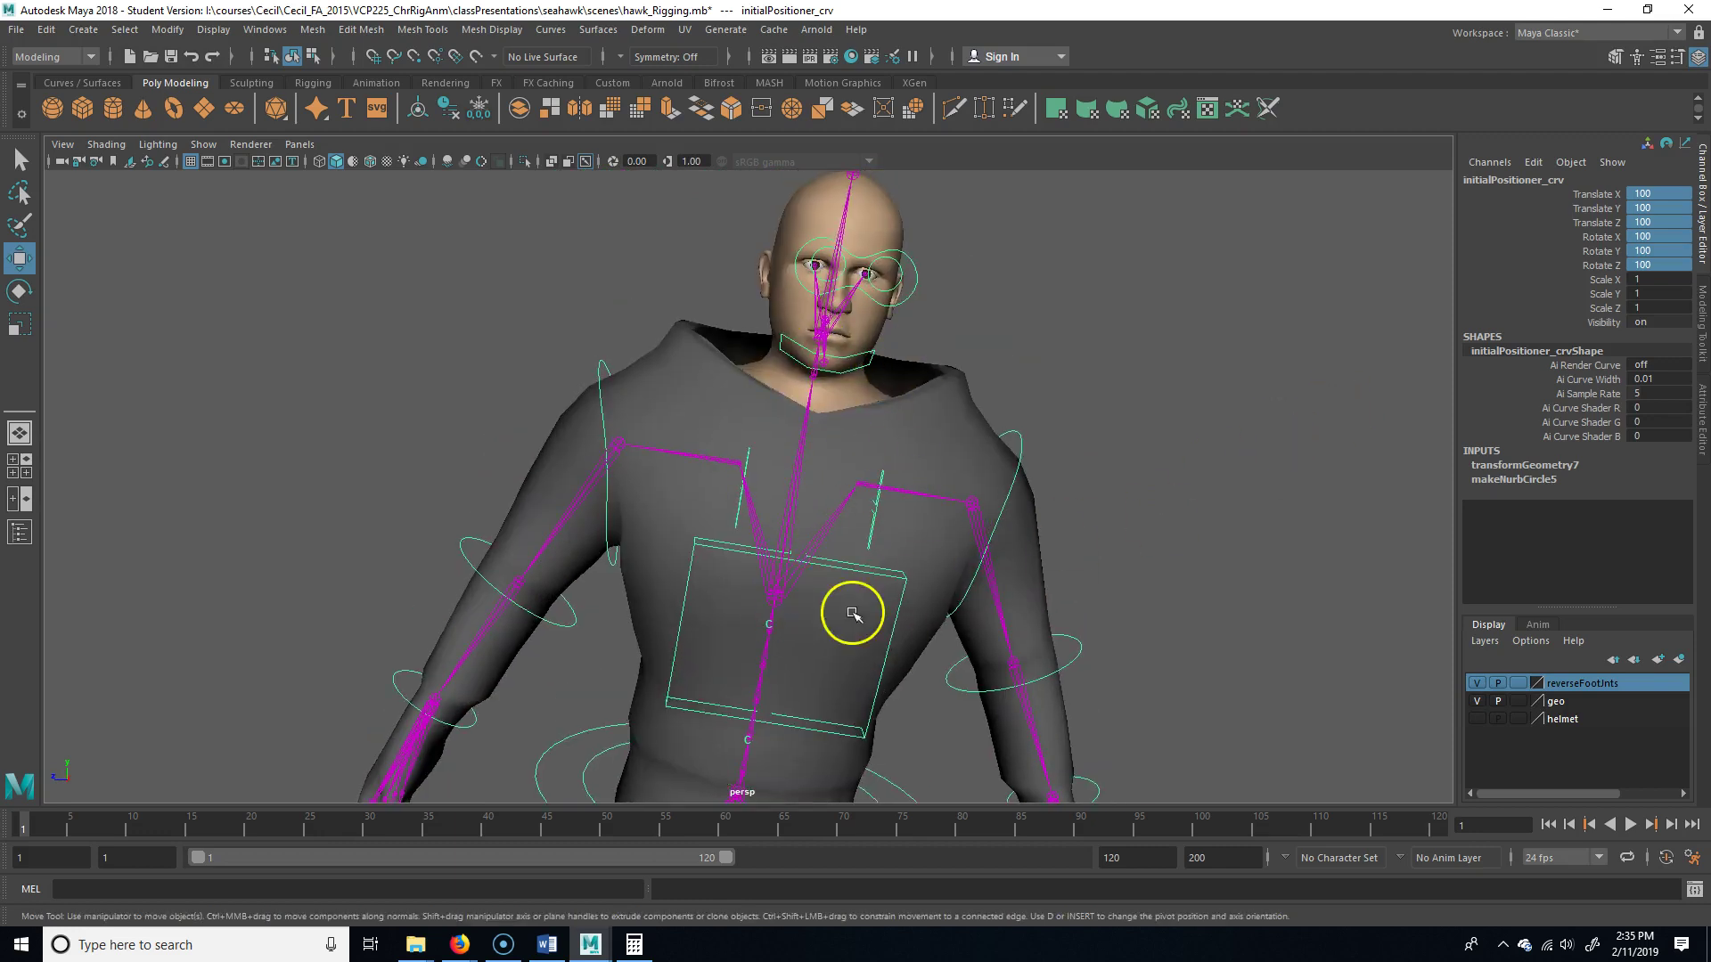
right_click_drag(1005, 576, 698, 587, "alt")
middle_click_drag(724, 593, 647, 396, "alt")
left_click_drag(564, 430, 599, 430, "alt")
Reset all Translate and Rotate channels of initialPositioner_crv to 0
left_click_drag(1655, 193, 1657, 238)
type("0")
key("Return")
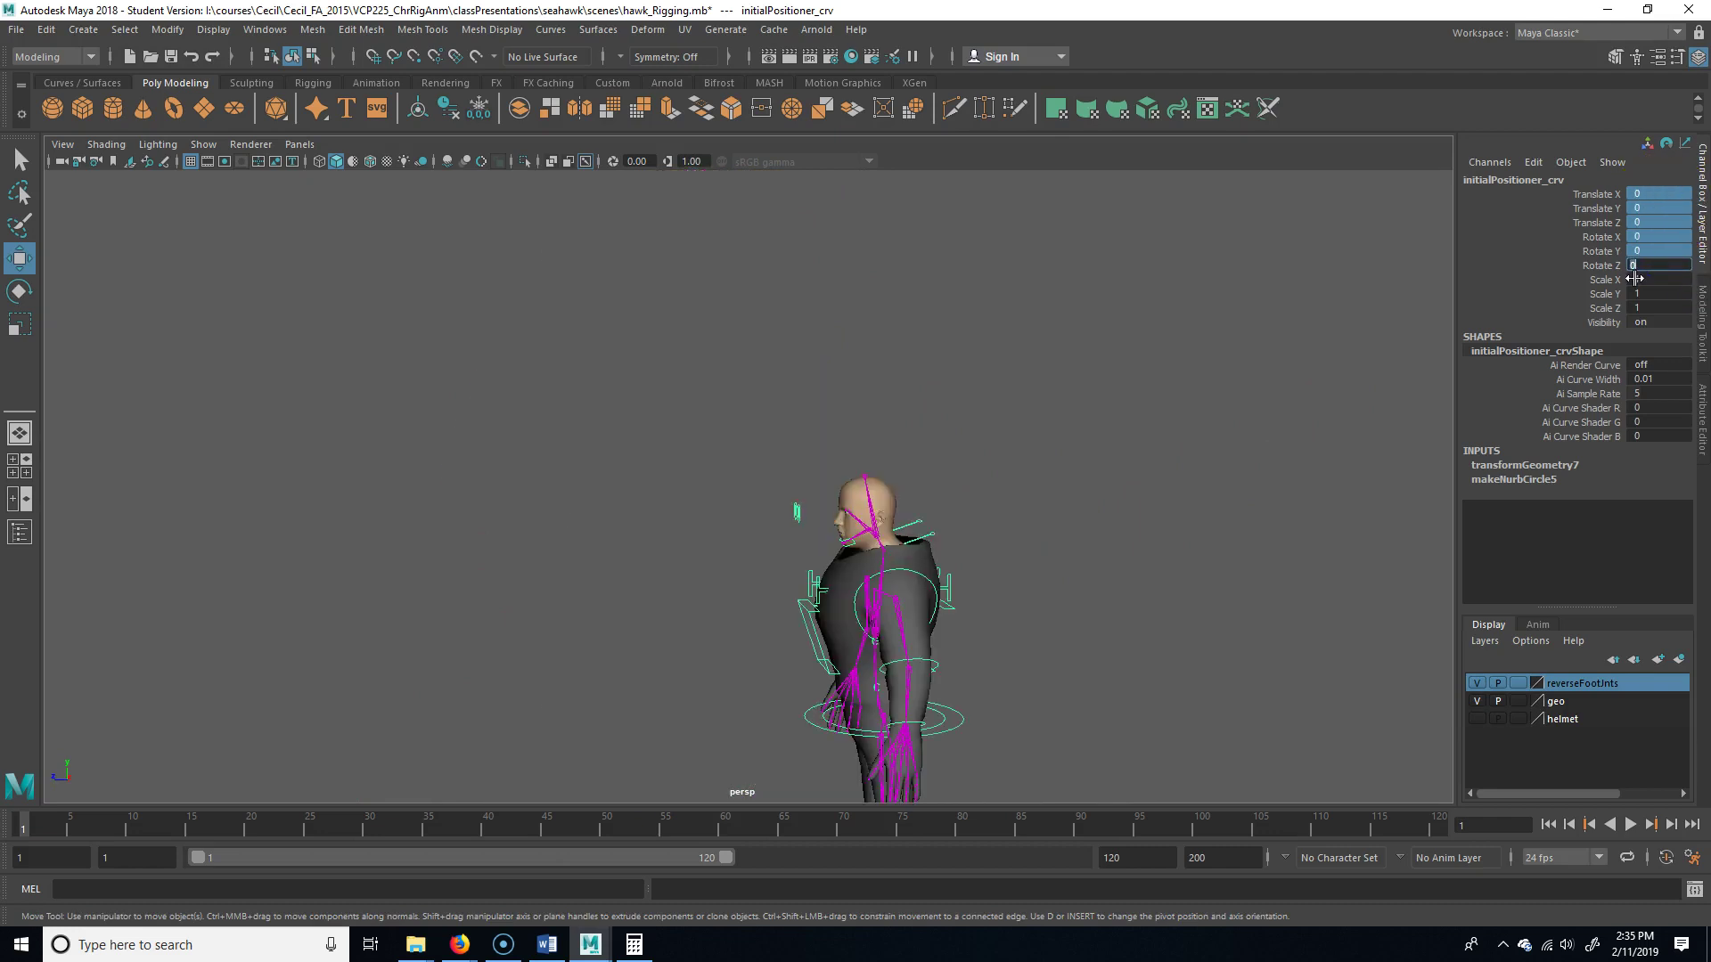
middle_click_drag(975, 659, 856, 485, "alt")
left_click_drag(741, 524, 882, 527, "alt")
right_click_drag(598, 584, 828, 552, "alt")
left_click_drag(848, 557, 927, 579, "alt")
Parent root_jnt under nonTransform_grp in the Hypergraph Hierarchy
left_click_drag(1710, 299, 1091, 153)
left_click(560, 336)
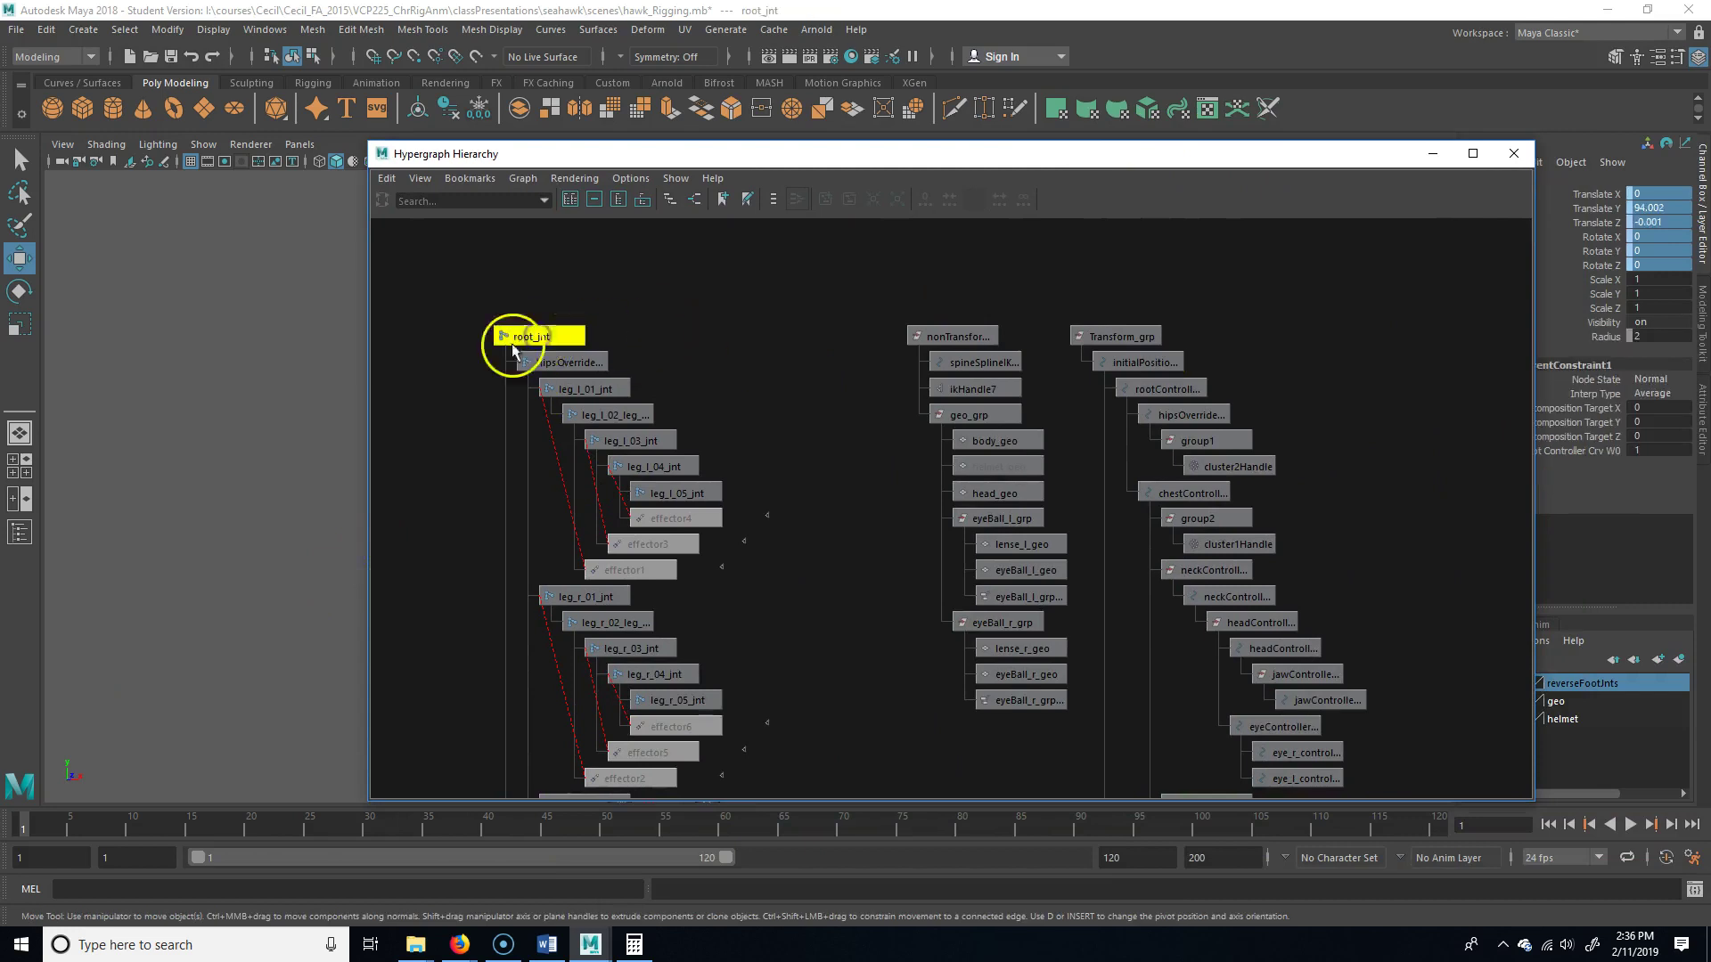
middle_click_drag(992, 341, 994, 342)
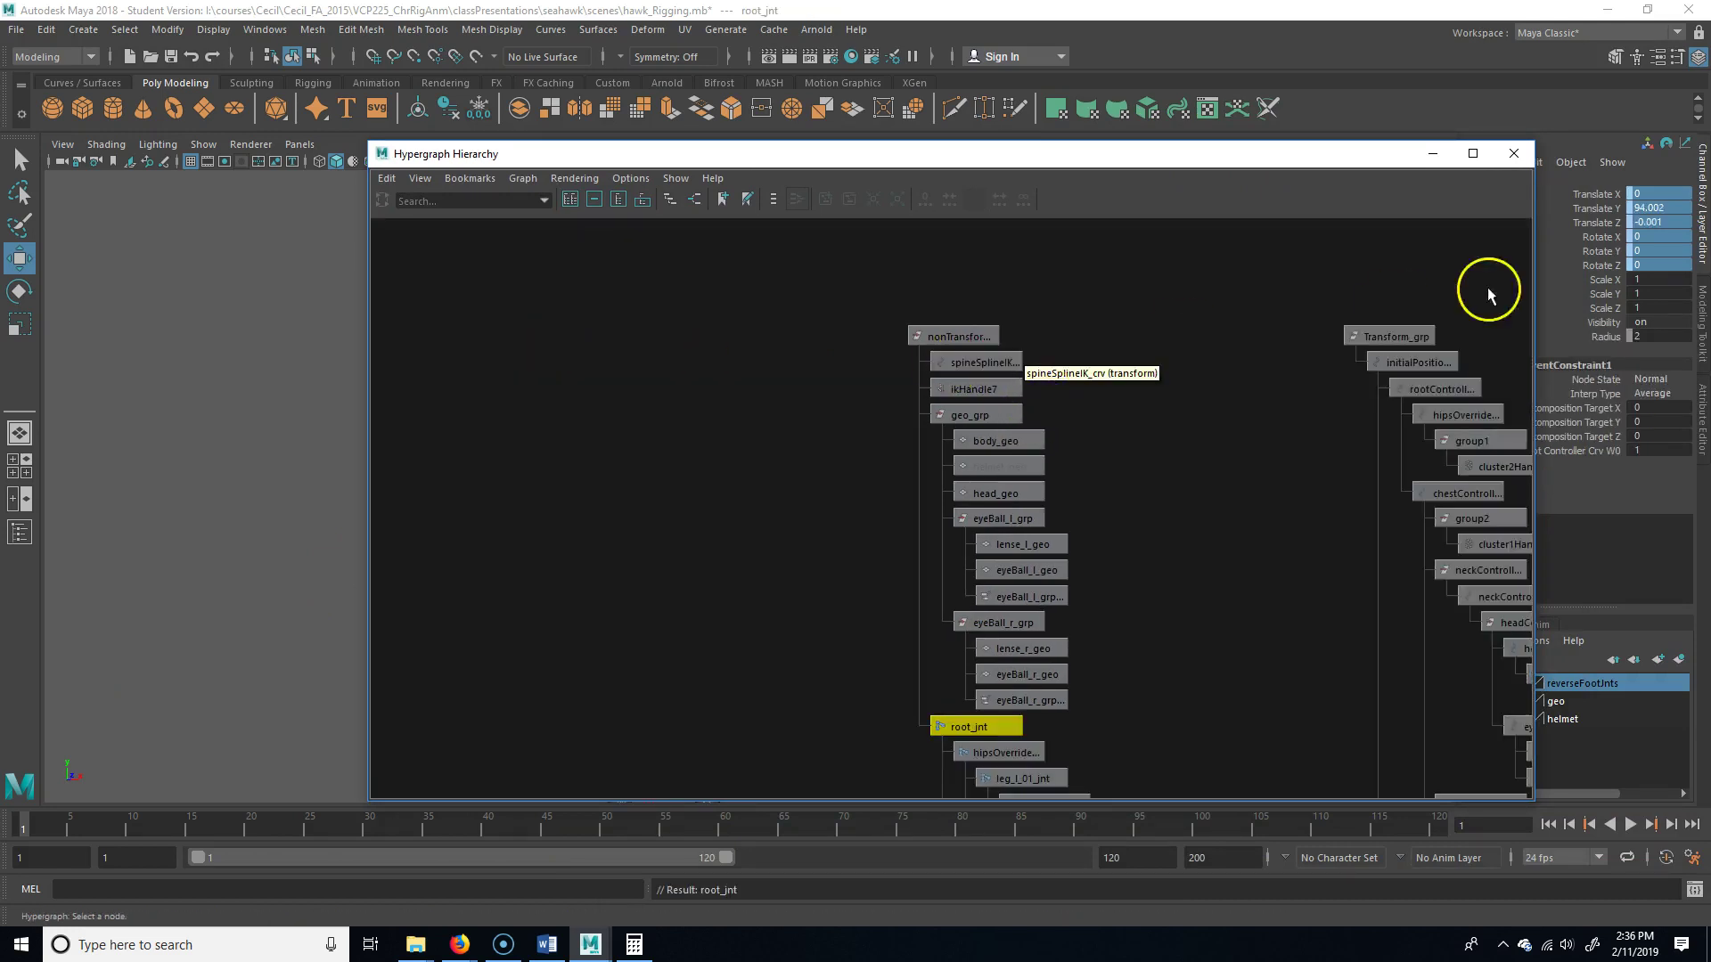
Examine the Transform_grp branch and the root_jnt joint chain under nonTransform_grp
left_click(1364, 337)
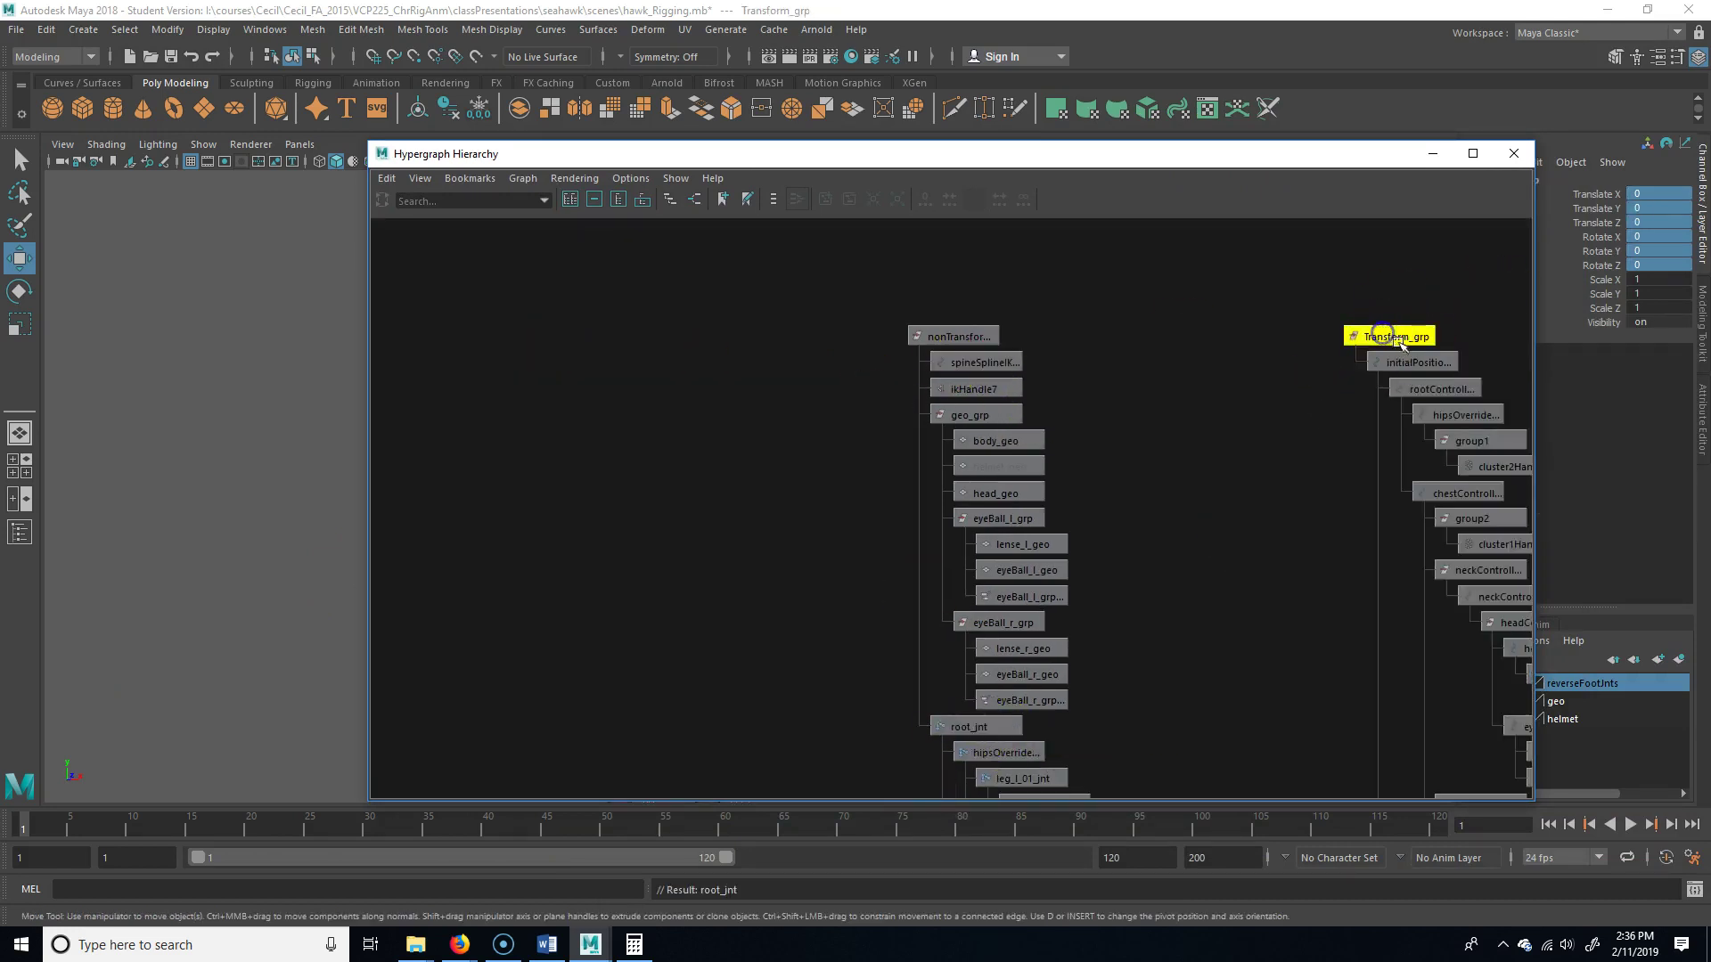
left_click_drag(1283, 153, 1707, 222)
right_click_drag(985, 595, 764, 641, "alt")
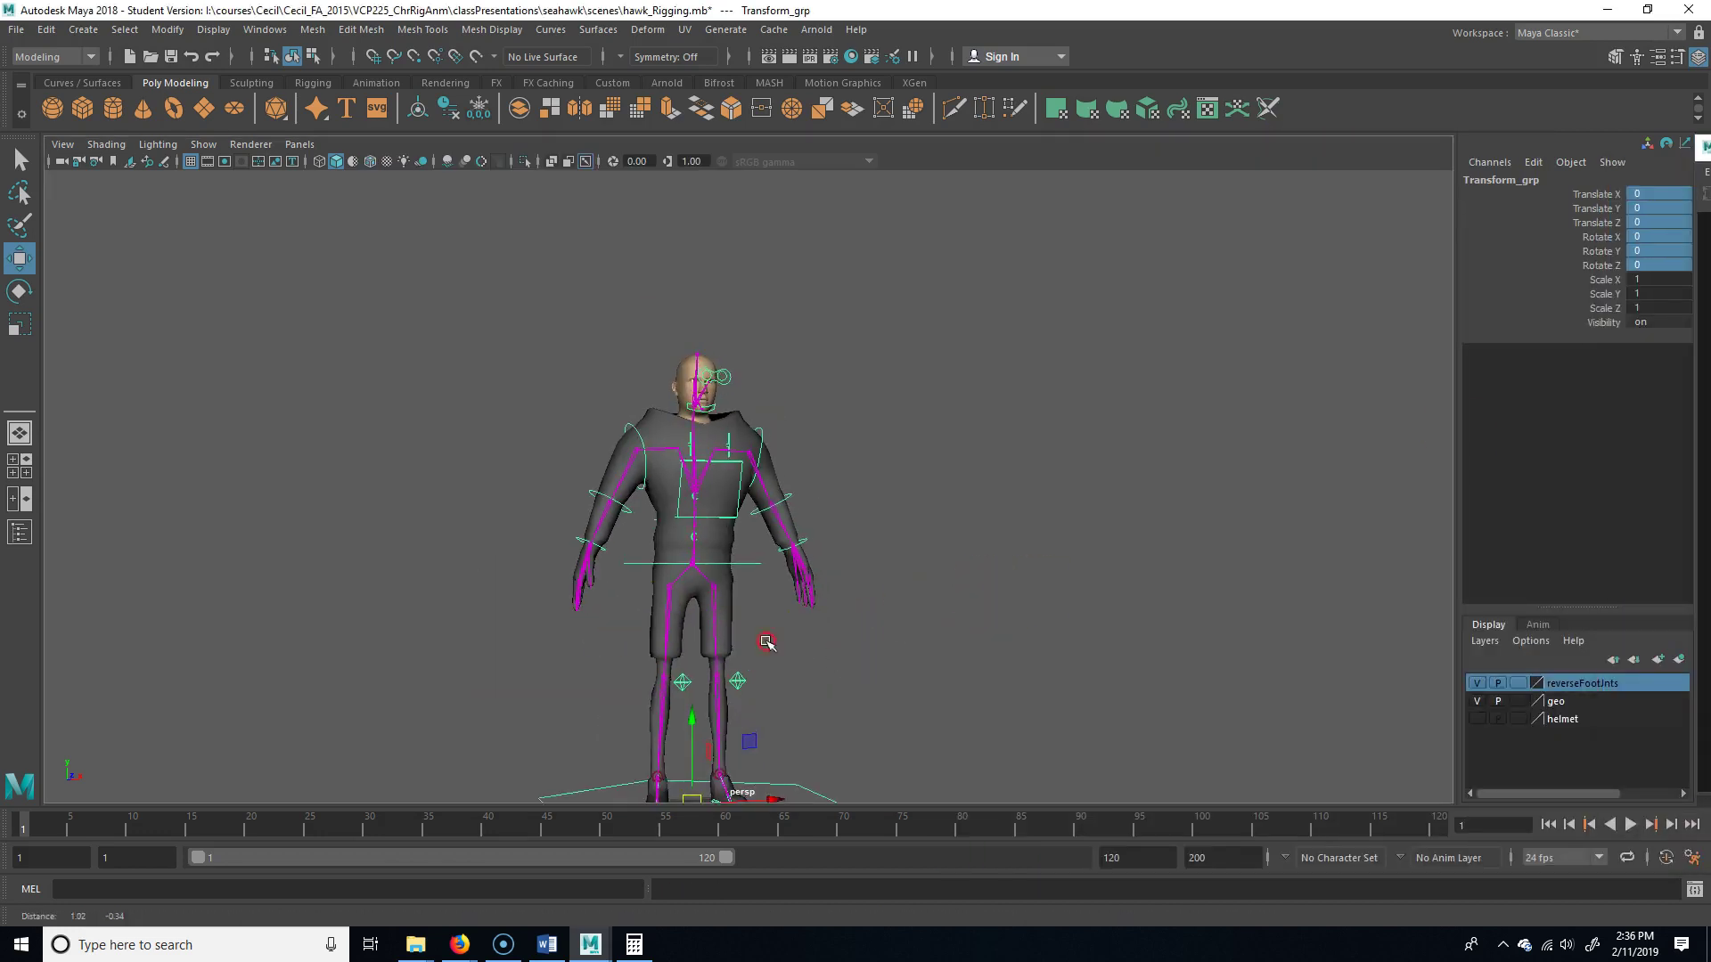
middle_click_drag(930, 557, 864, 532, "alt")
left_click_drag(1710, 143, 905, 112)
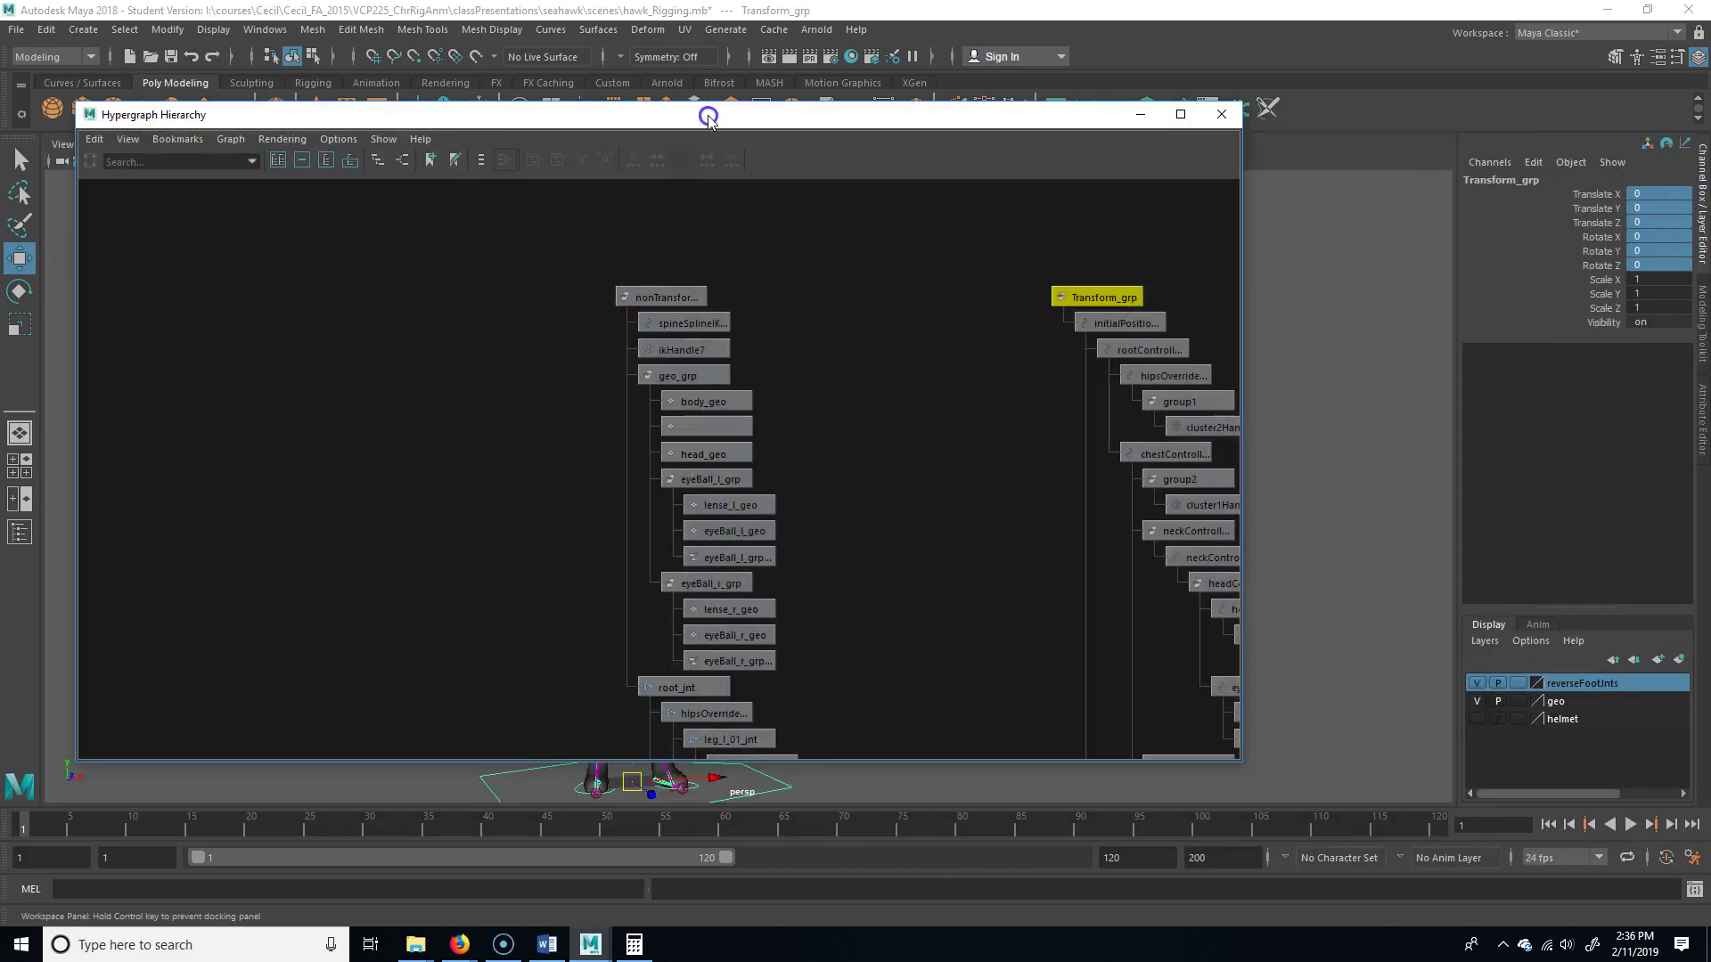
scroll(827, 497, "down", 1)
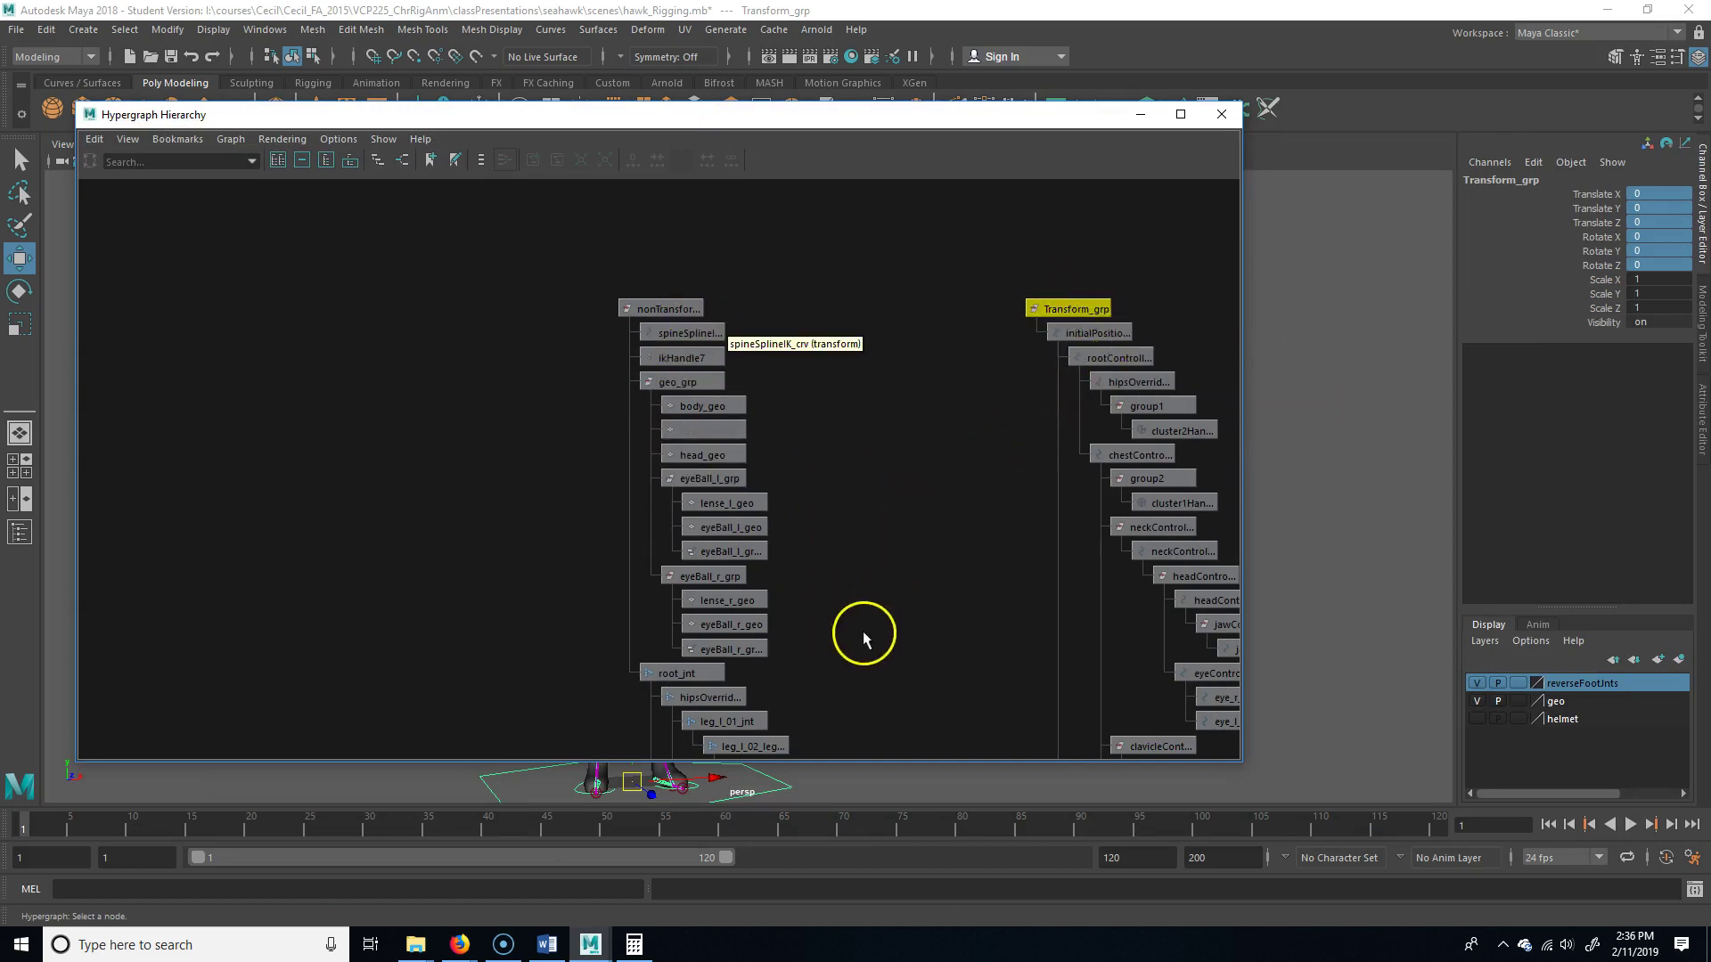
middle_click_drag(863, 631, 830, 450, "alt")
left_click(615, 455)
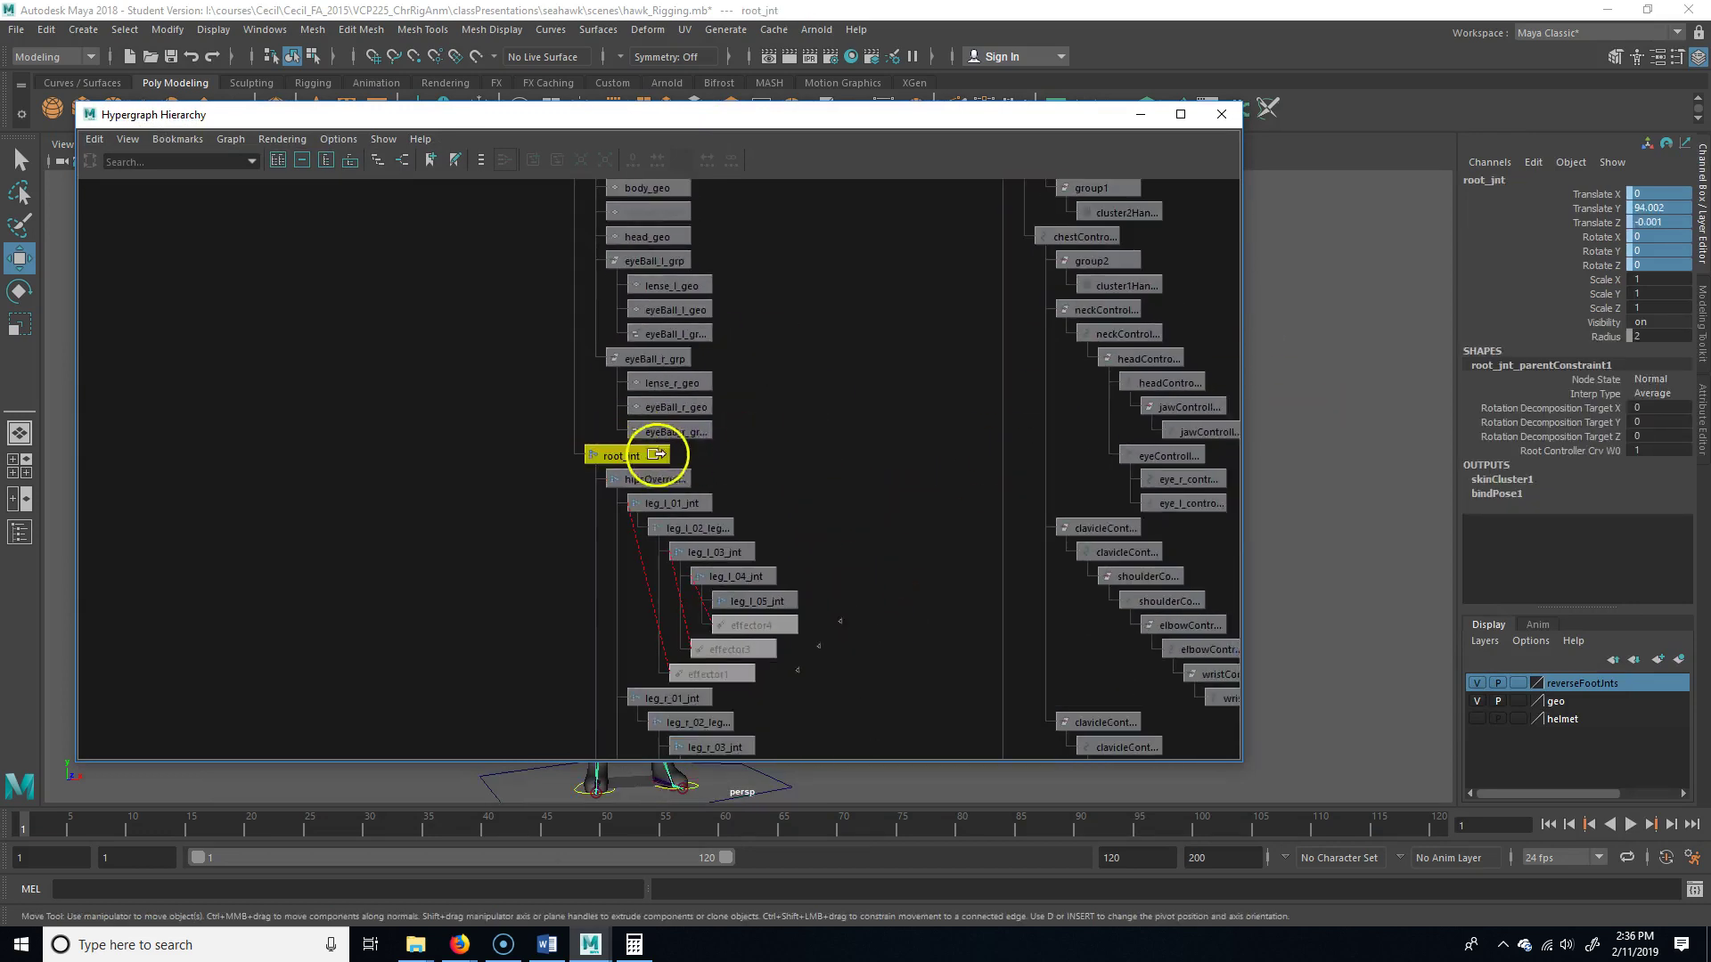
scroll(1088, 368, "up", 1)
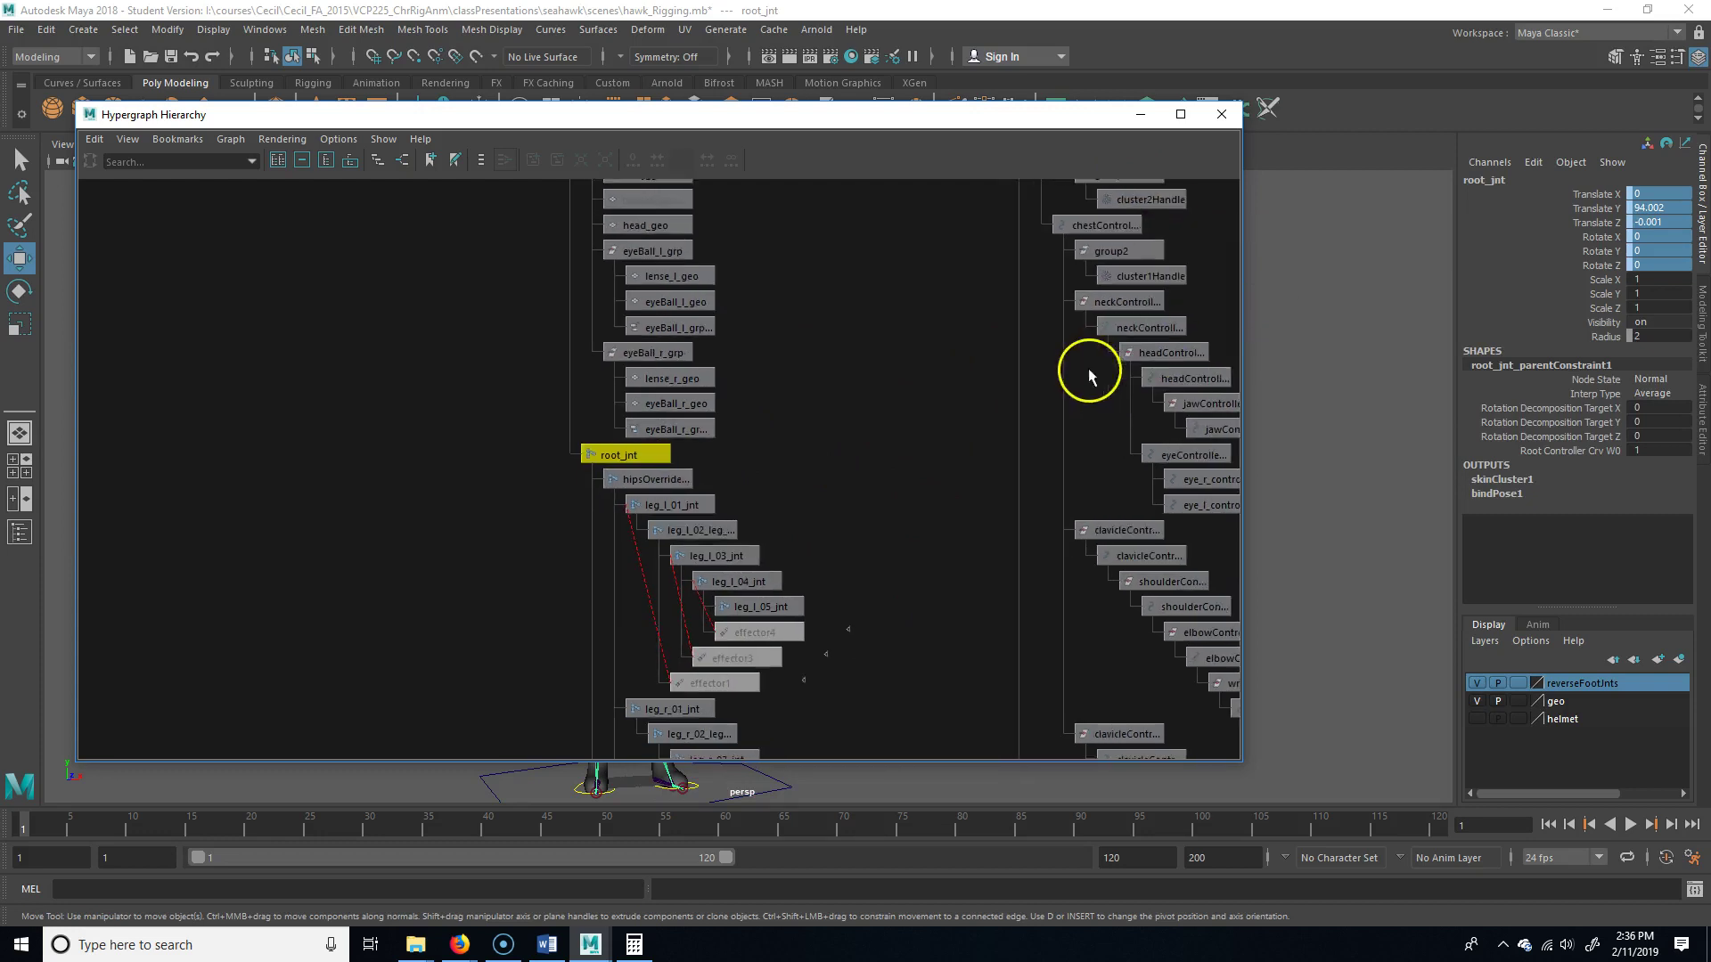
middle_click_drag(1087, 259, 923, 590, "alt")
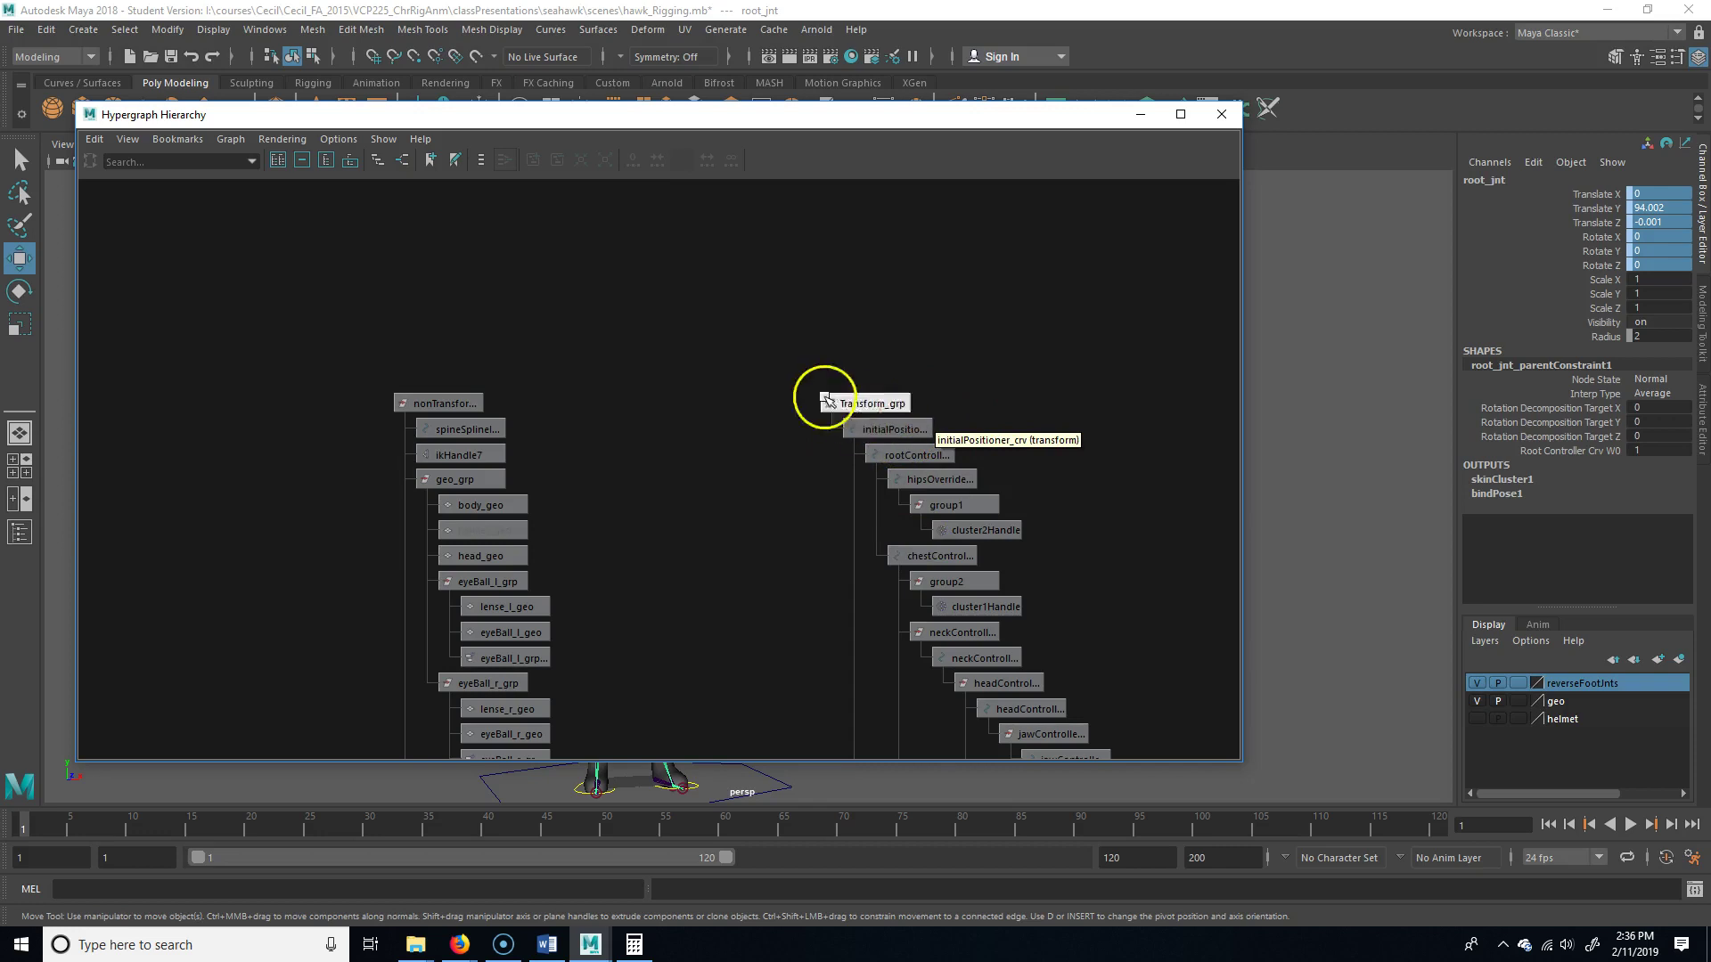
Group nonTransform_grp and Transform_grp together and name the new group birdMan_grp
left_click_drag(324, 294, 1089, 411)
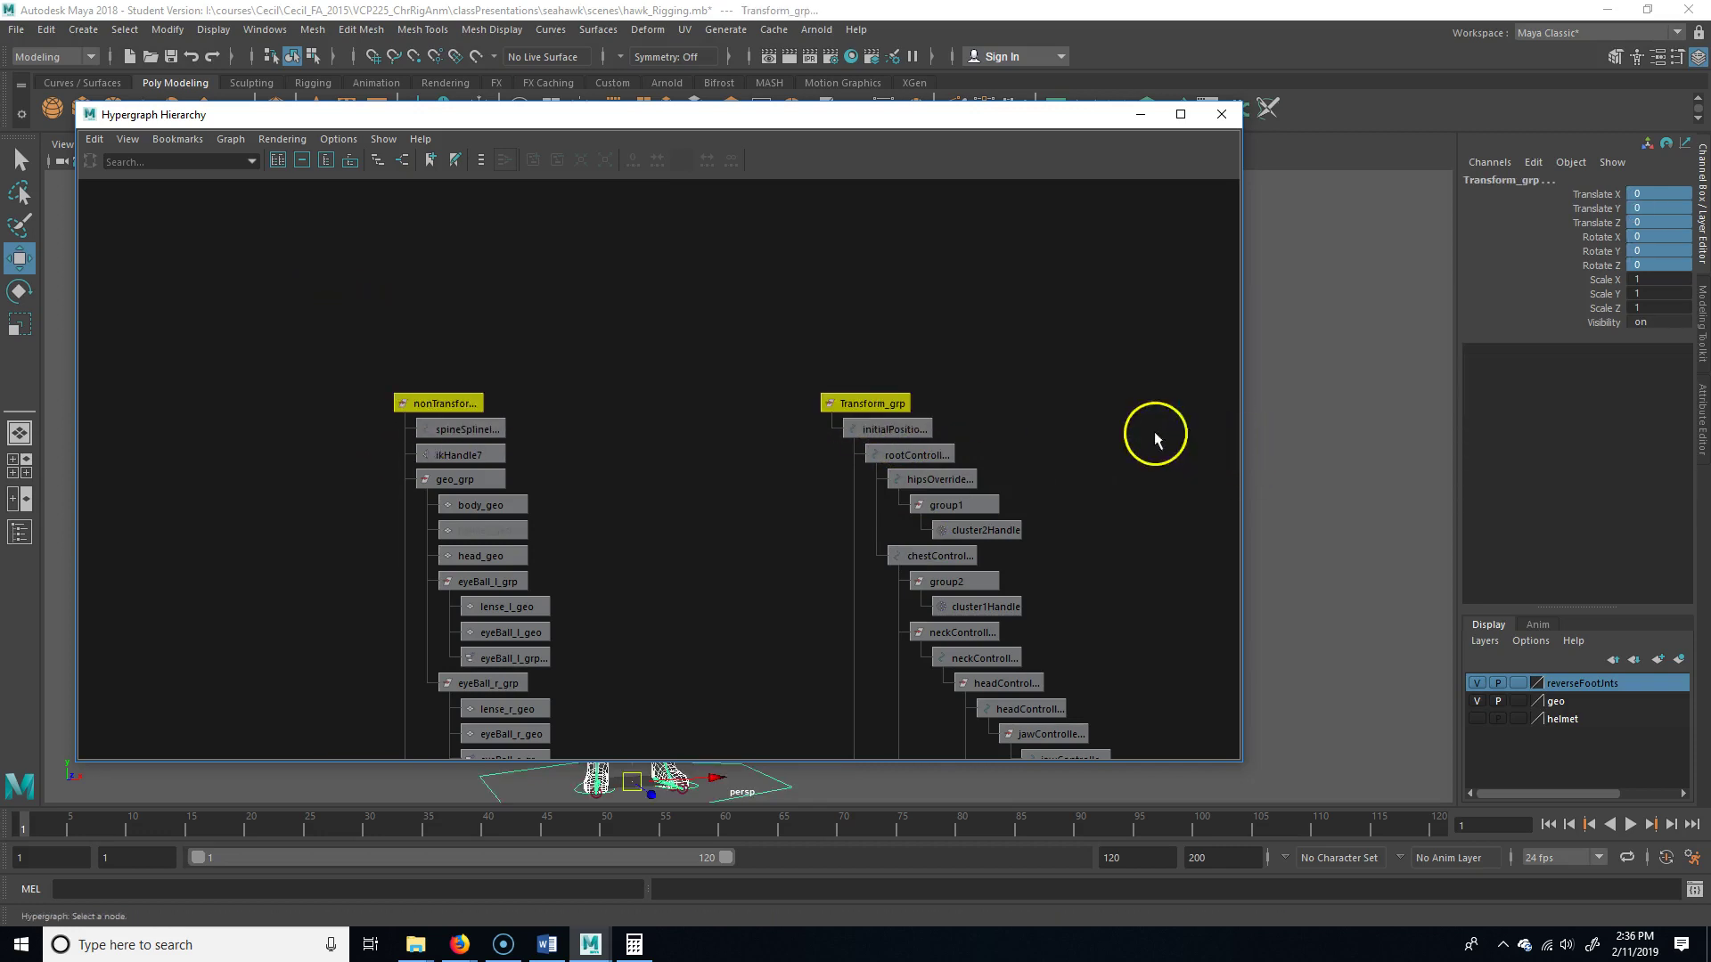
left_click_drag(276, 278, 993, 397)
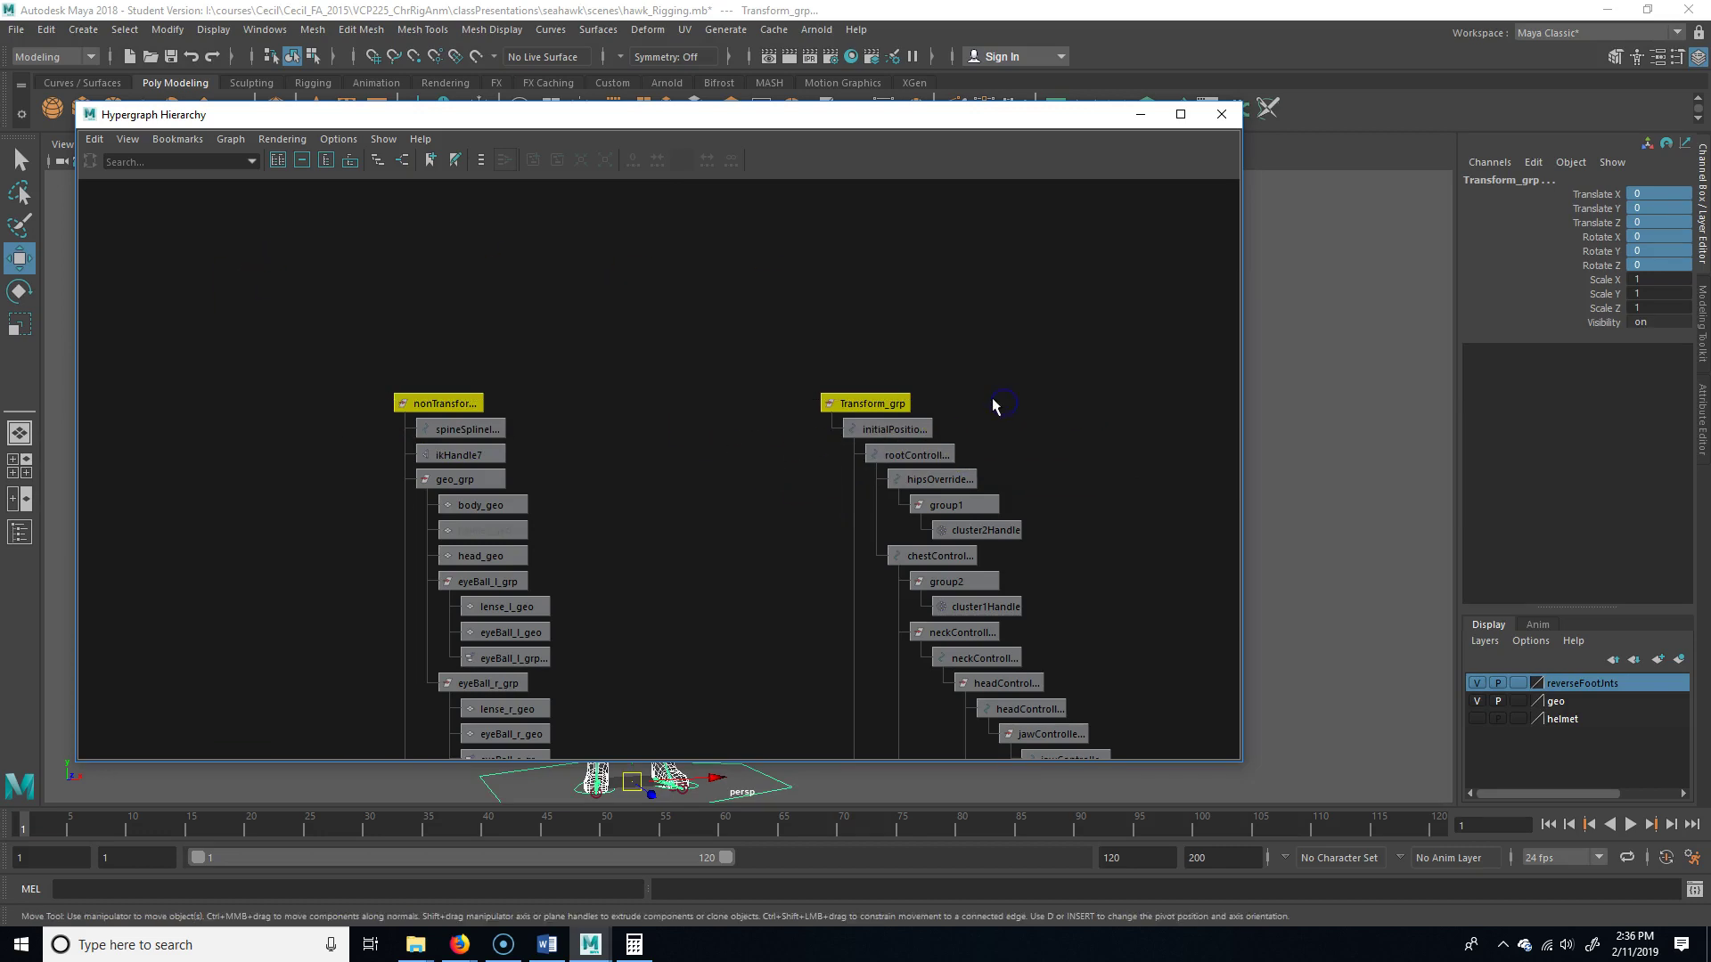
key("ctrl+g")
double_click(1540, 180)
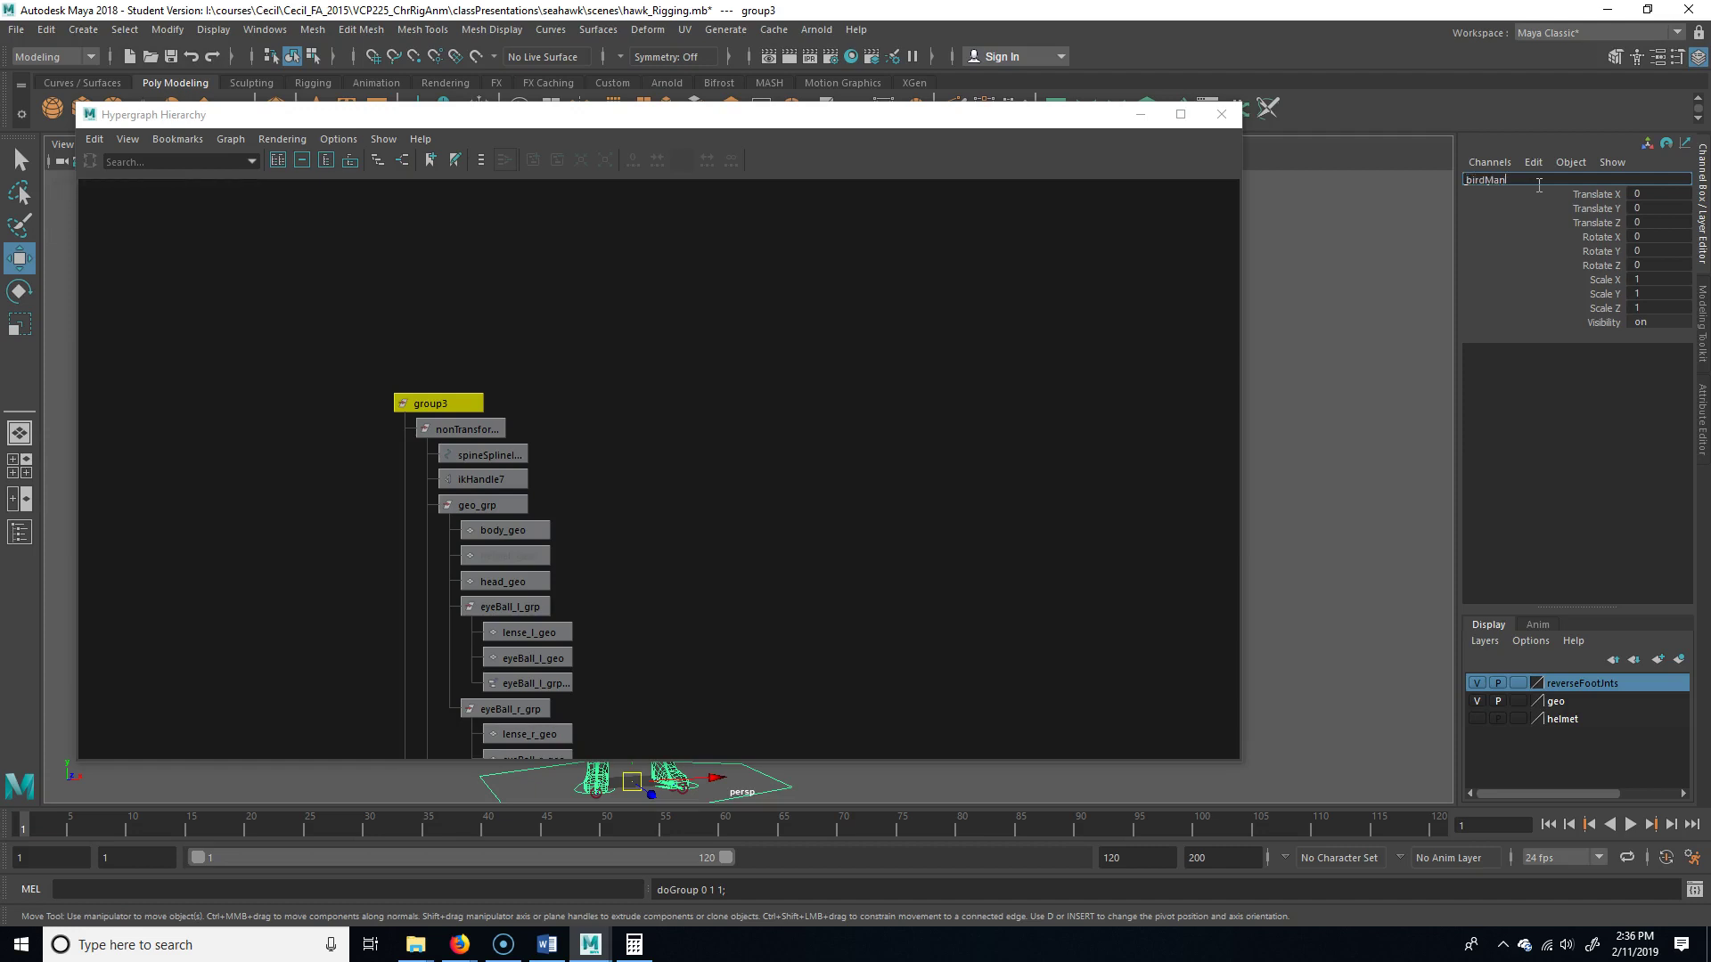
type("birdMan_grp")
key("Return")
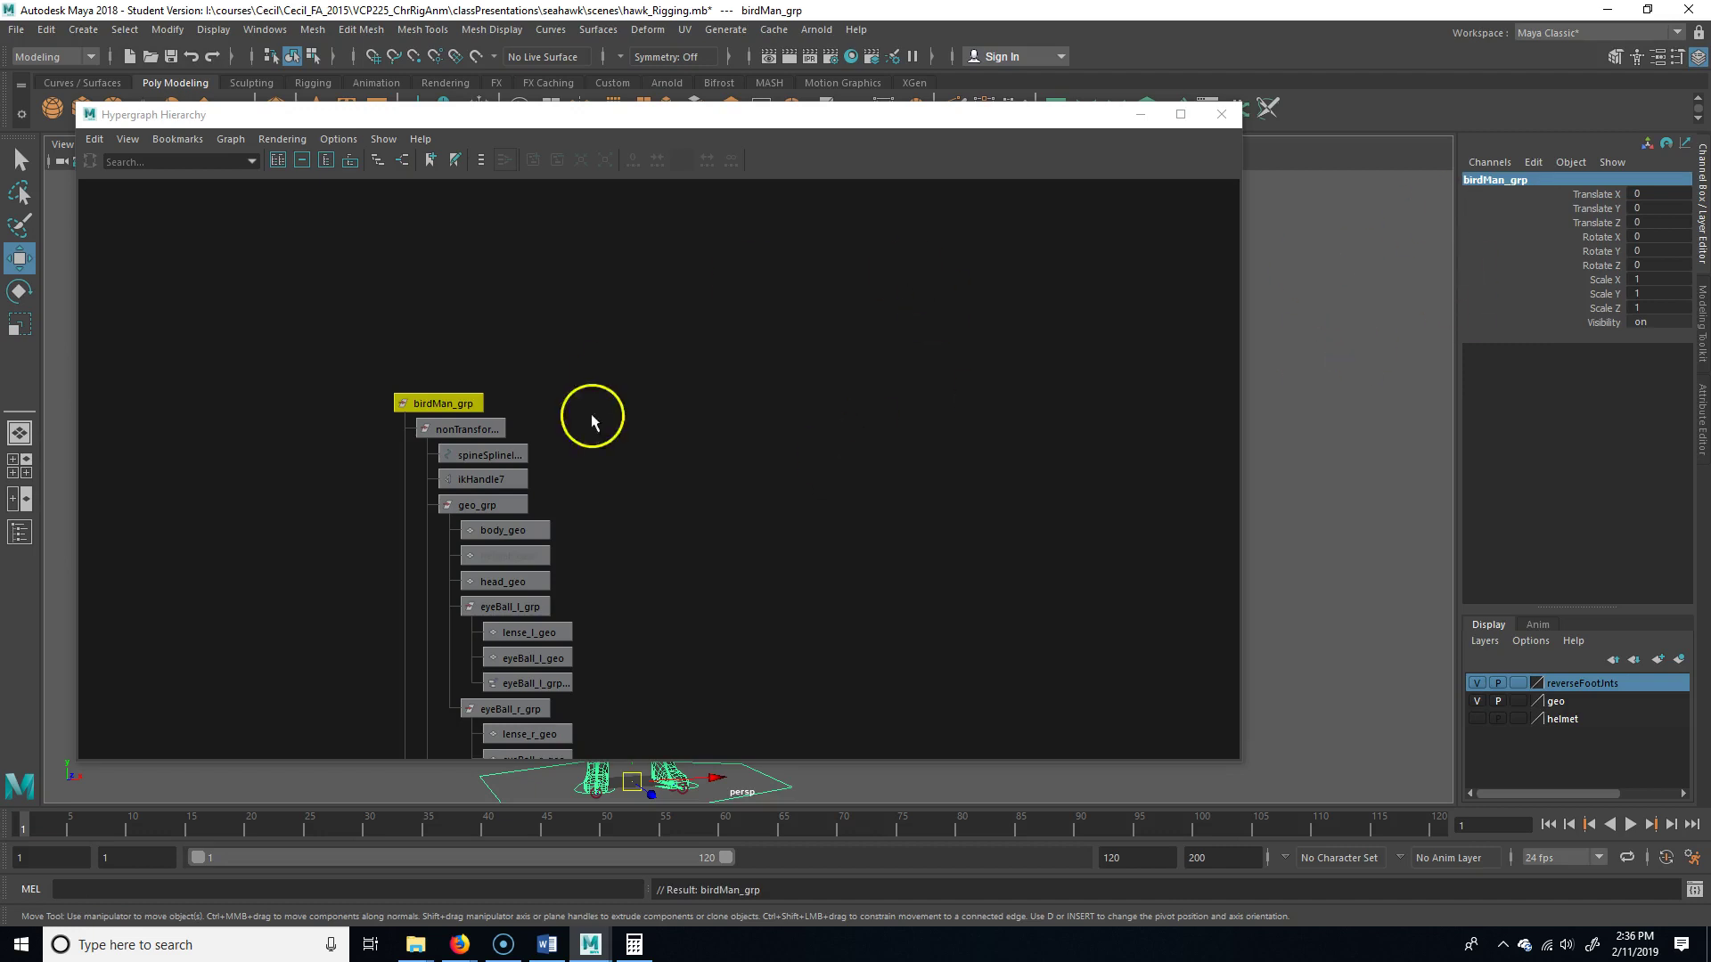
Examine the complete node hierarchy under birdMan_grp in the Hypergraph
scroll(804, 371, "down", 10)
key("a")
scroll(806, 361, "down", 4)
scroll(789, 356, "down", 4)
right_click_drag(452, 495, 1183, 490, "alt")
middle_click_drag(439, 507, 723, 518, "alt")
right_click_drag(466, 493, 1069, 511, "alt")
middle_click_drag(1054, 534, 646, 504, "alt")
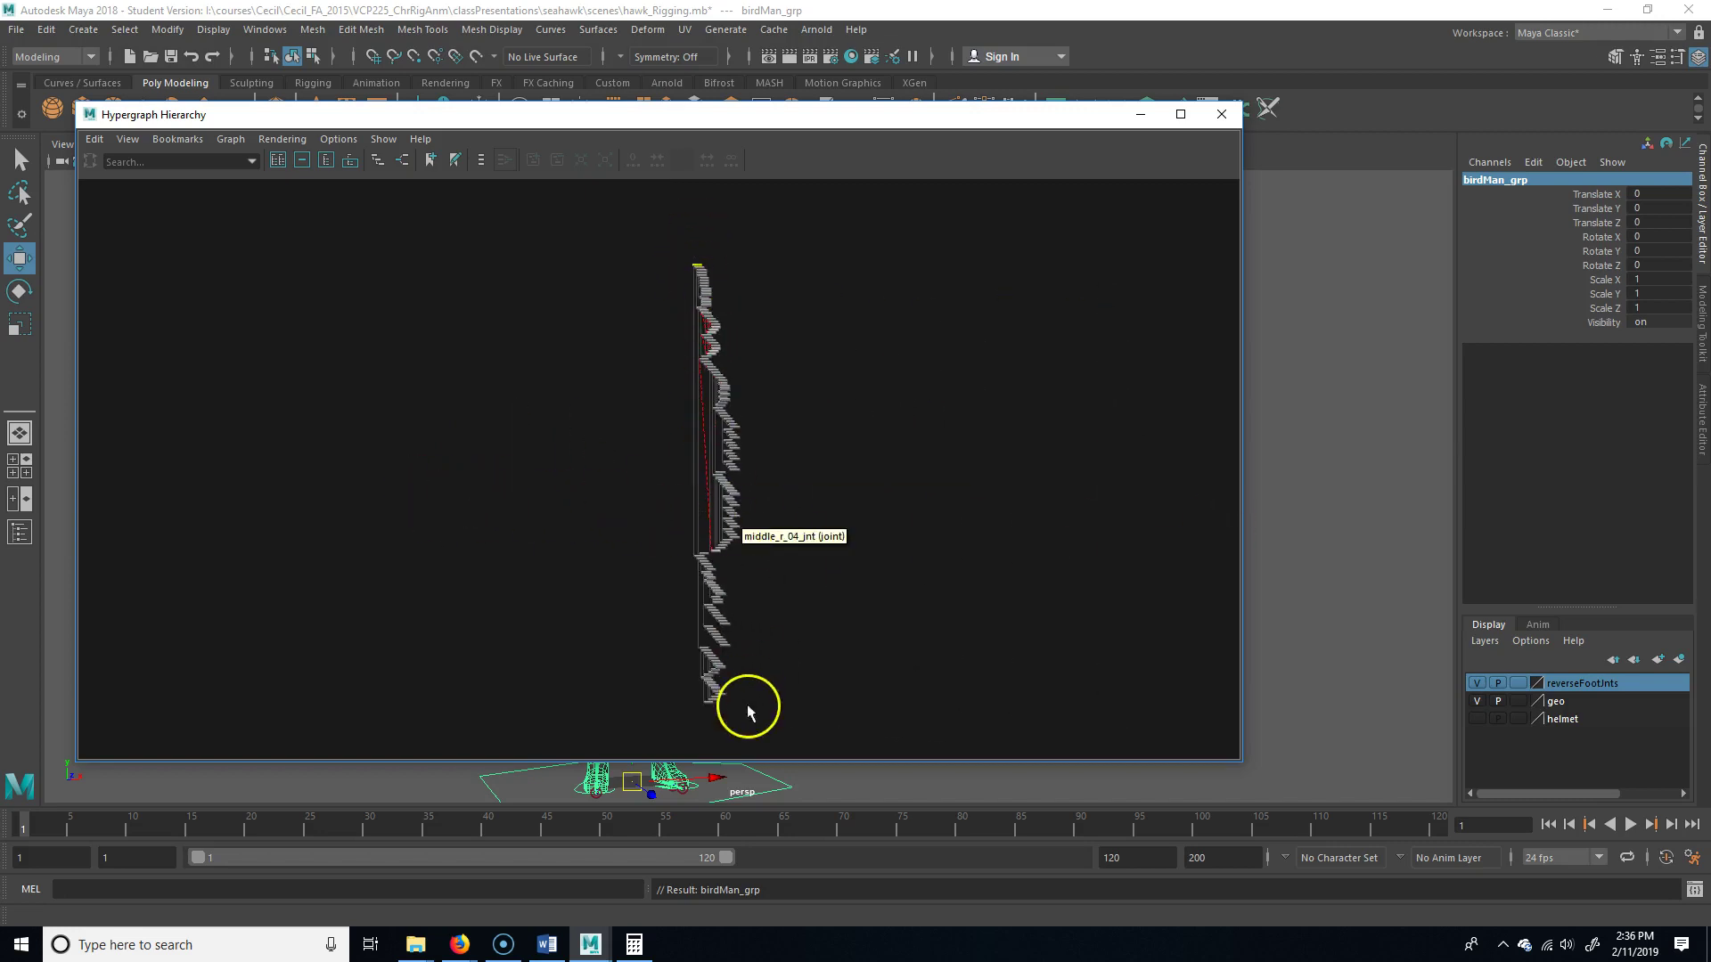
right_click_drag(762, 321, 1068, 366, "alt")
middle_click_drag(832, 295, 759, 634, "alt")
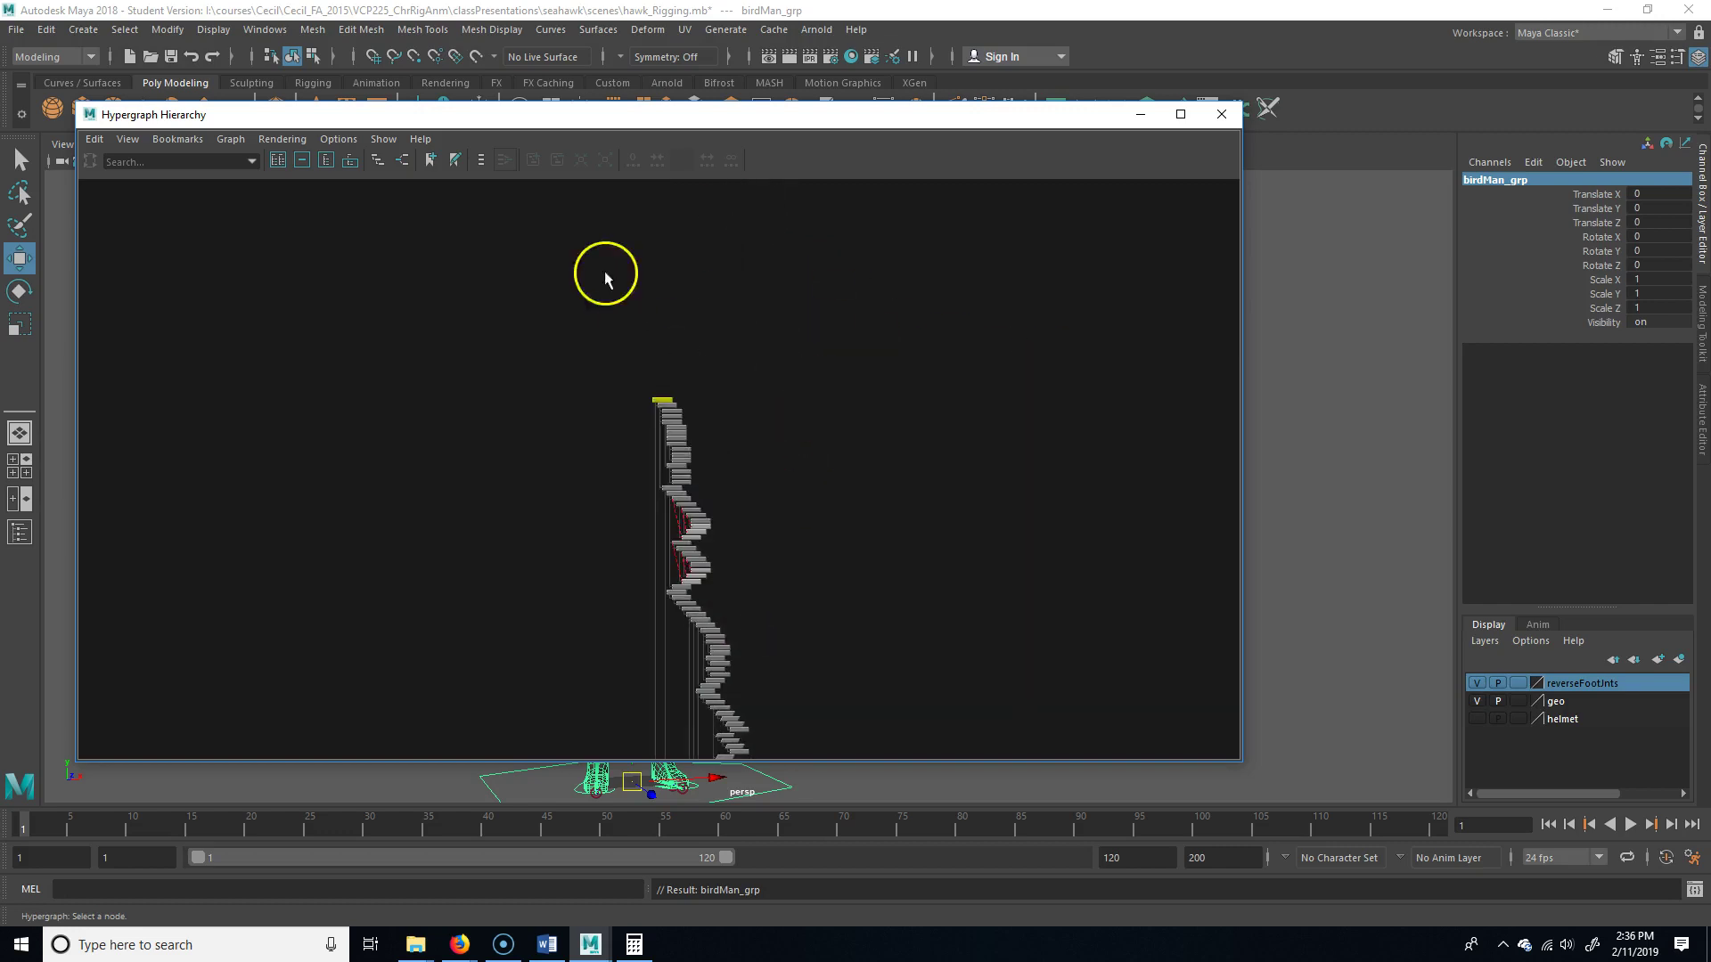
right_click_drag(1260, 378, 743, 408, "alt")
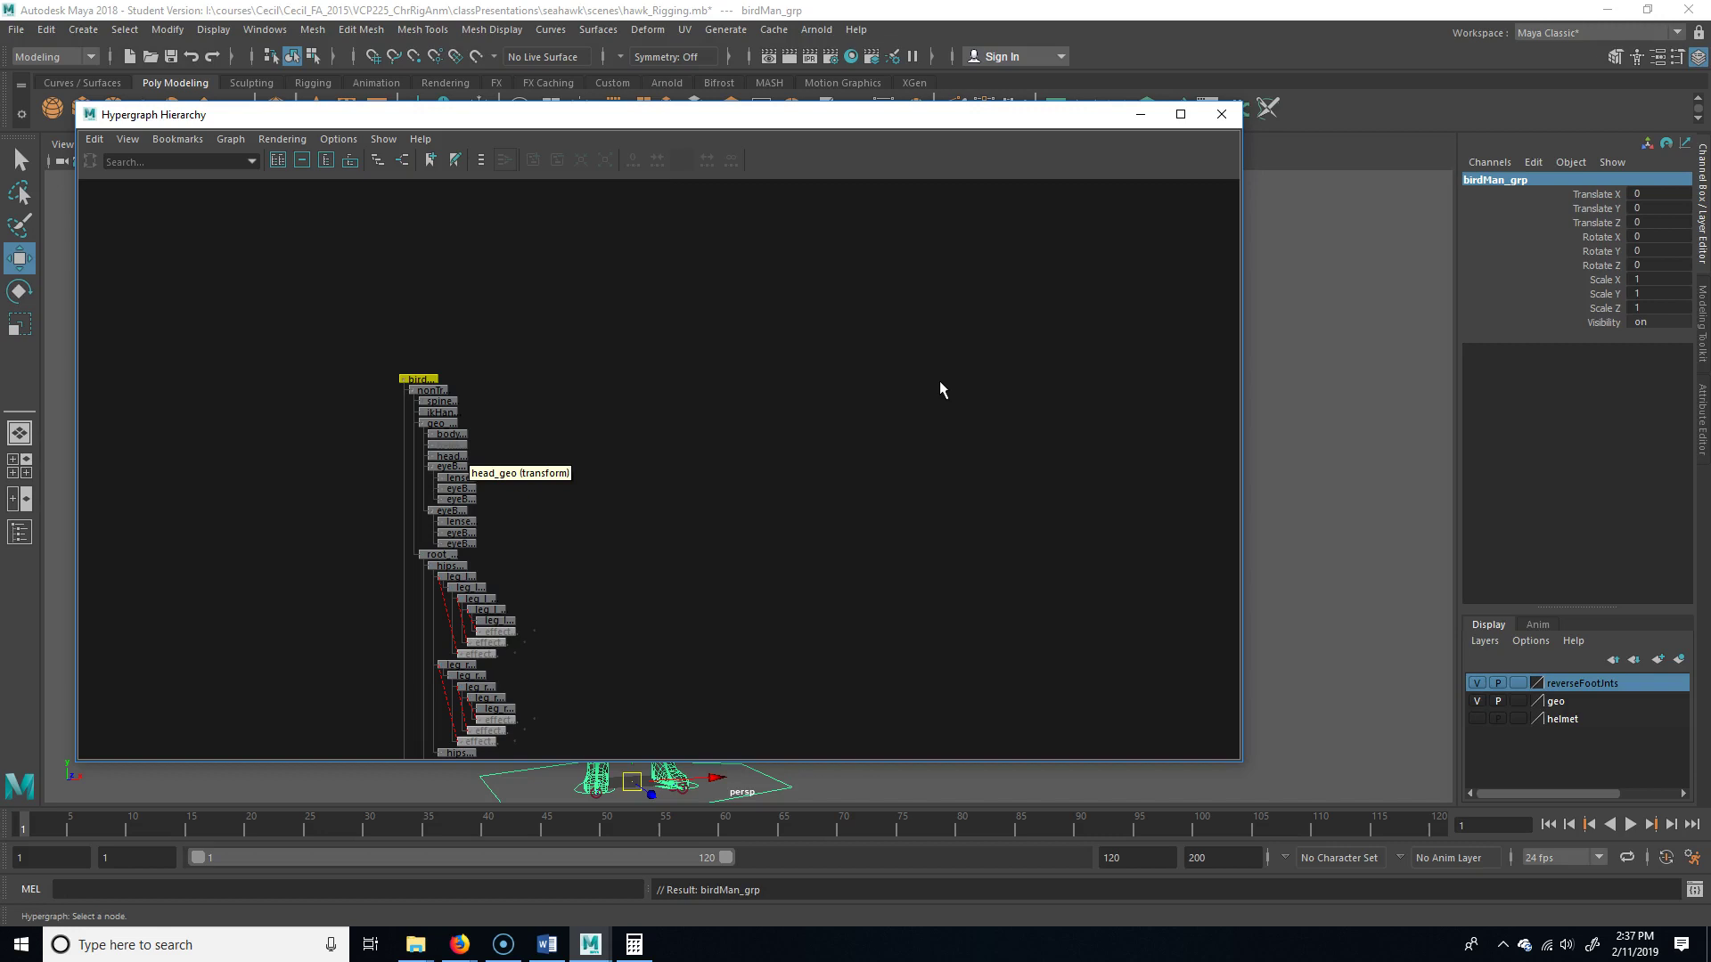
Start saving the scene under a new name and enter hawk_RIG as the file name
key("ctrl+shift+s")
left_click(310, 688)
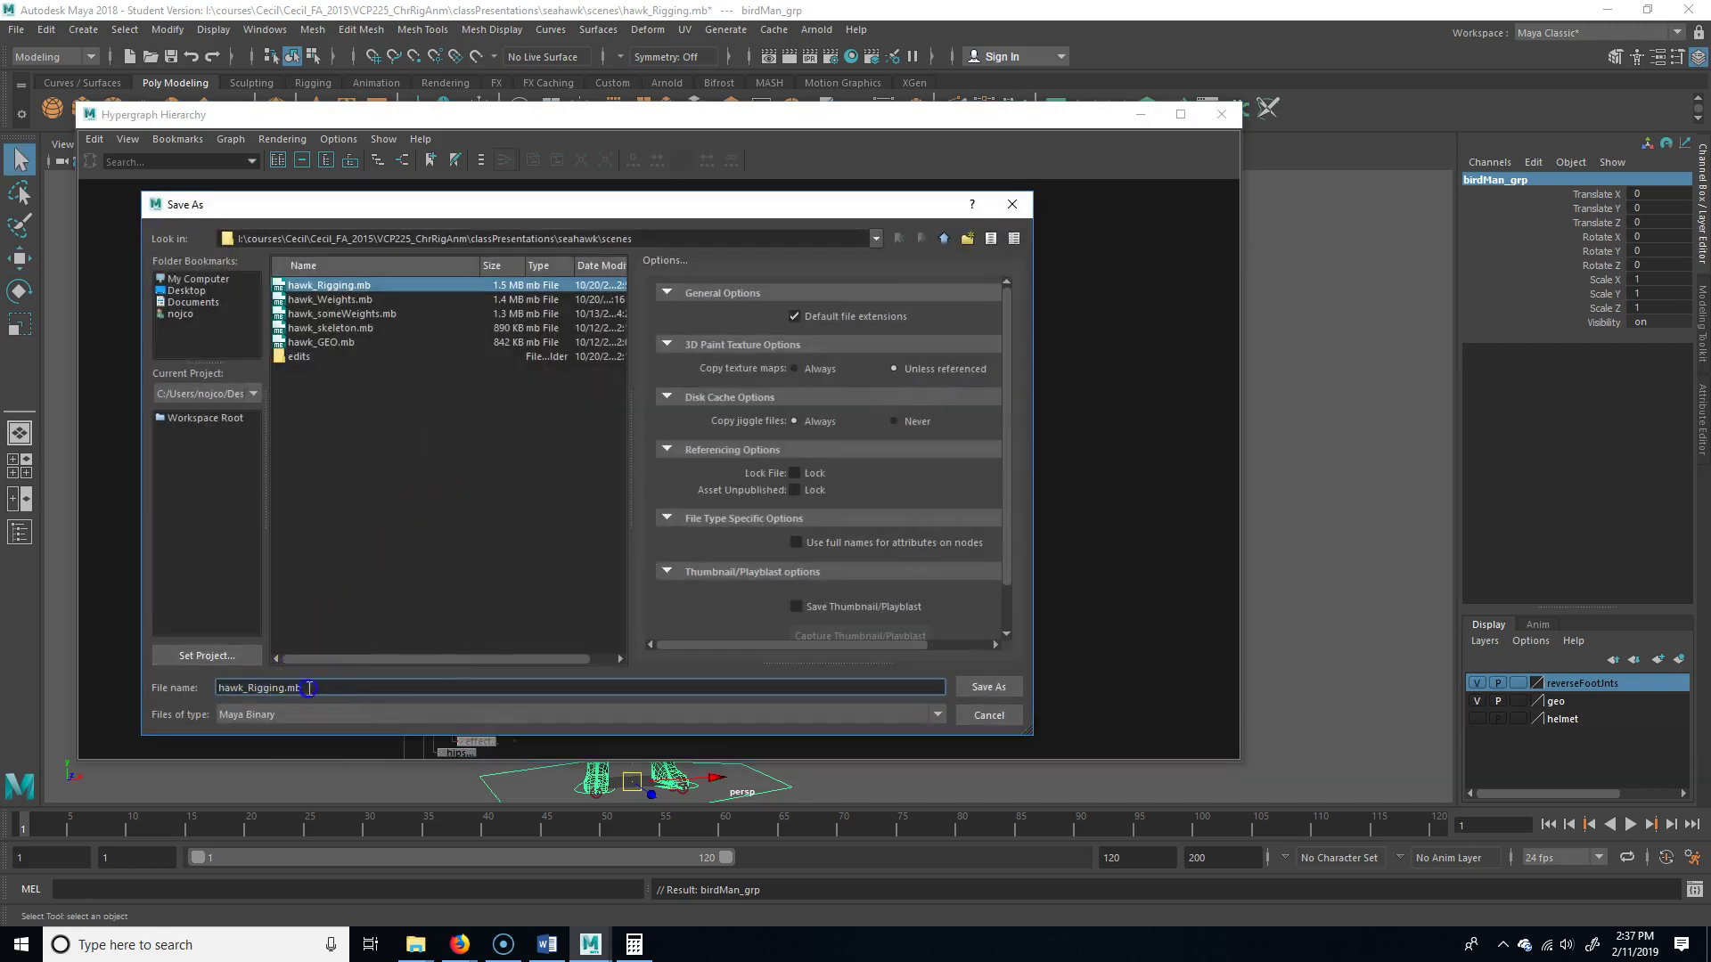
left_click_drag(338, 688, 108, 685)
type("hawk")
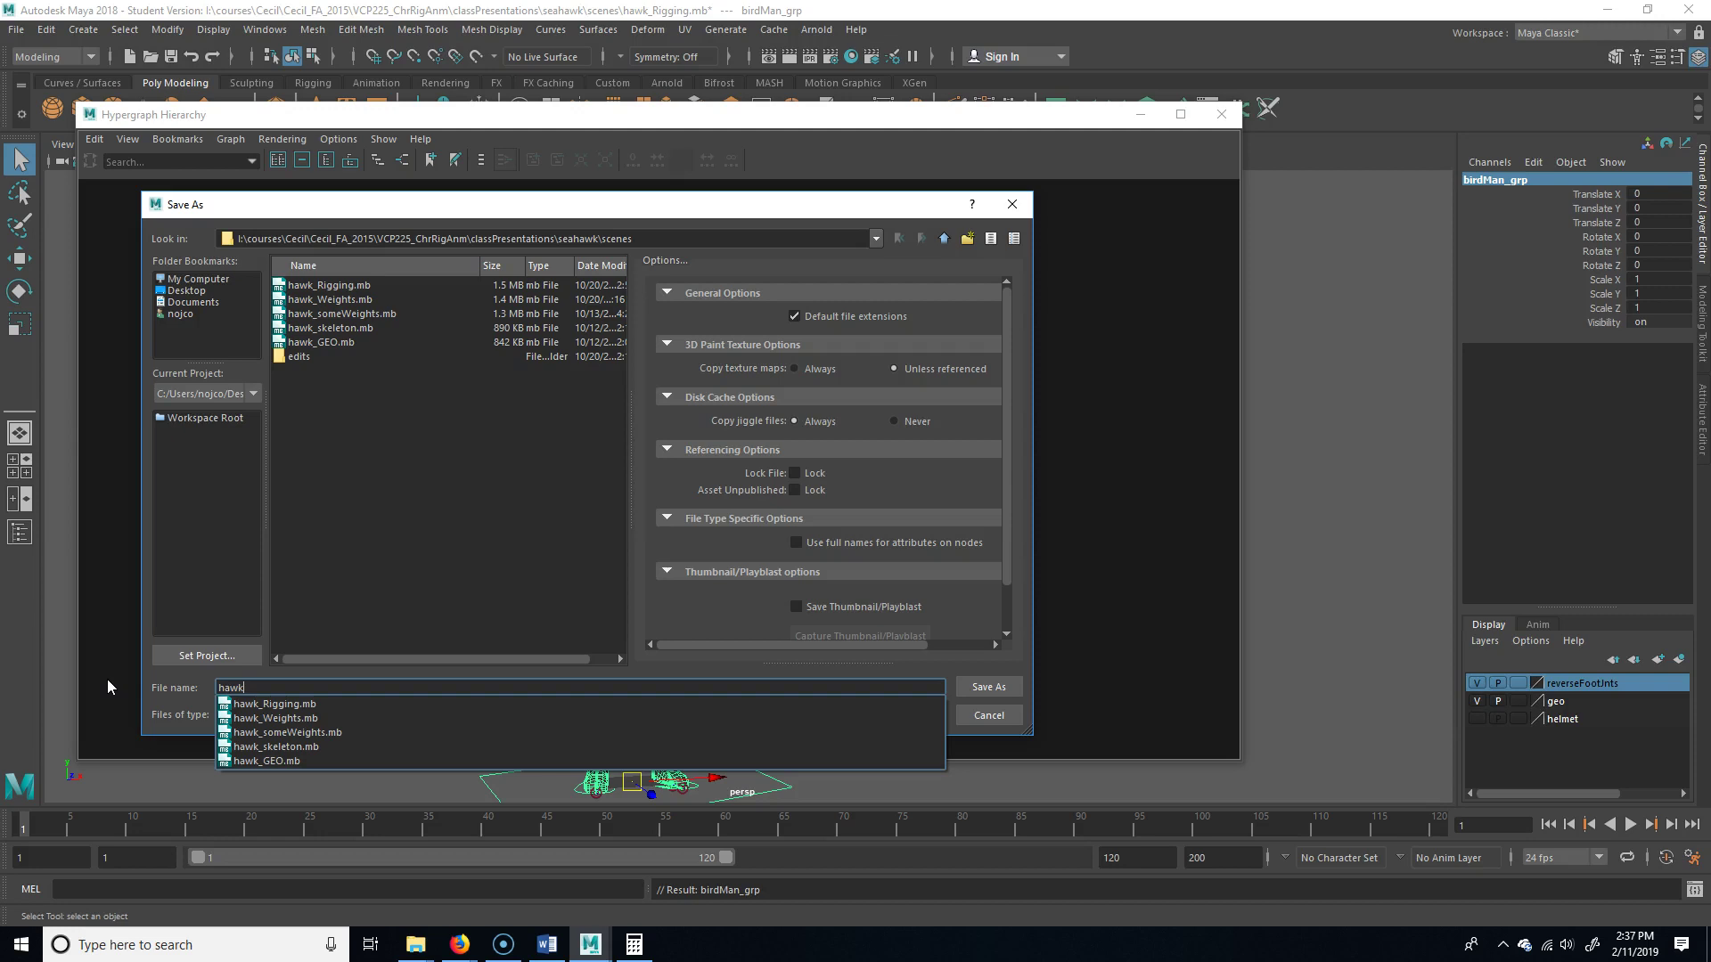
type("_RIG")
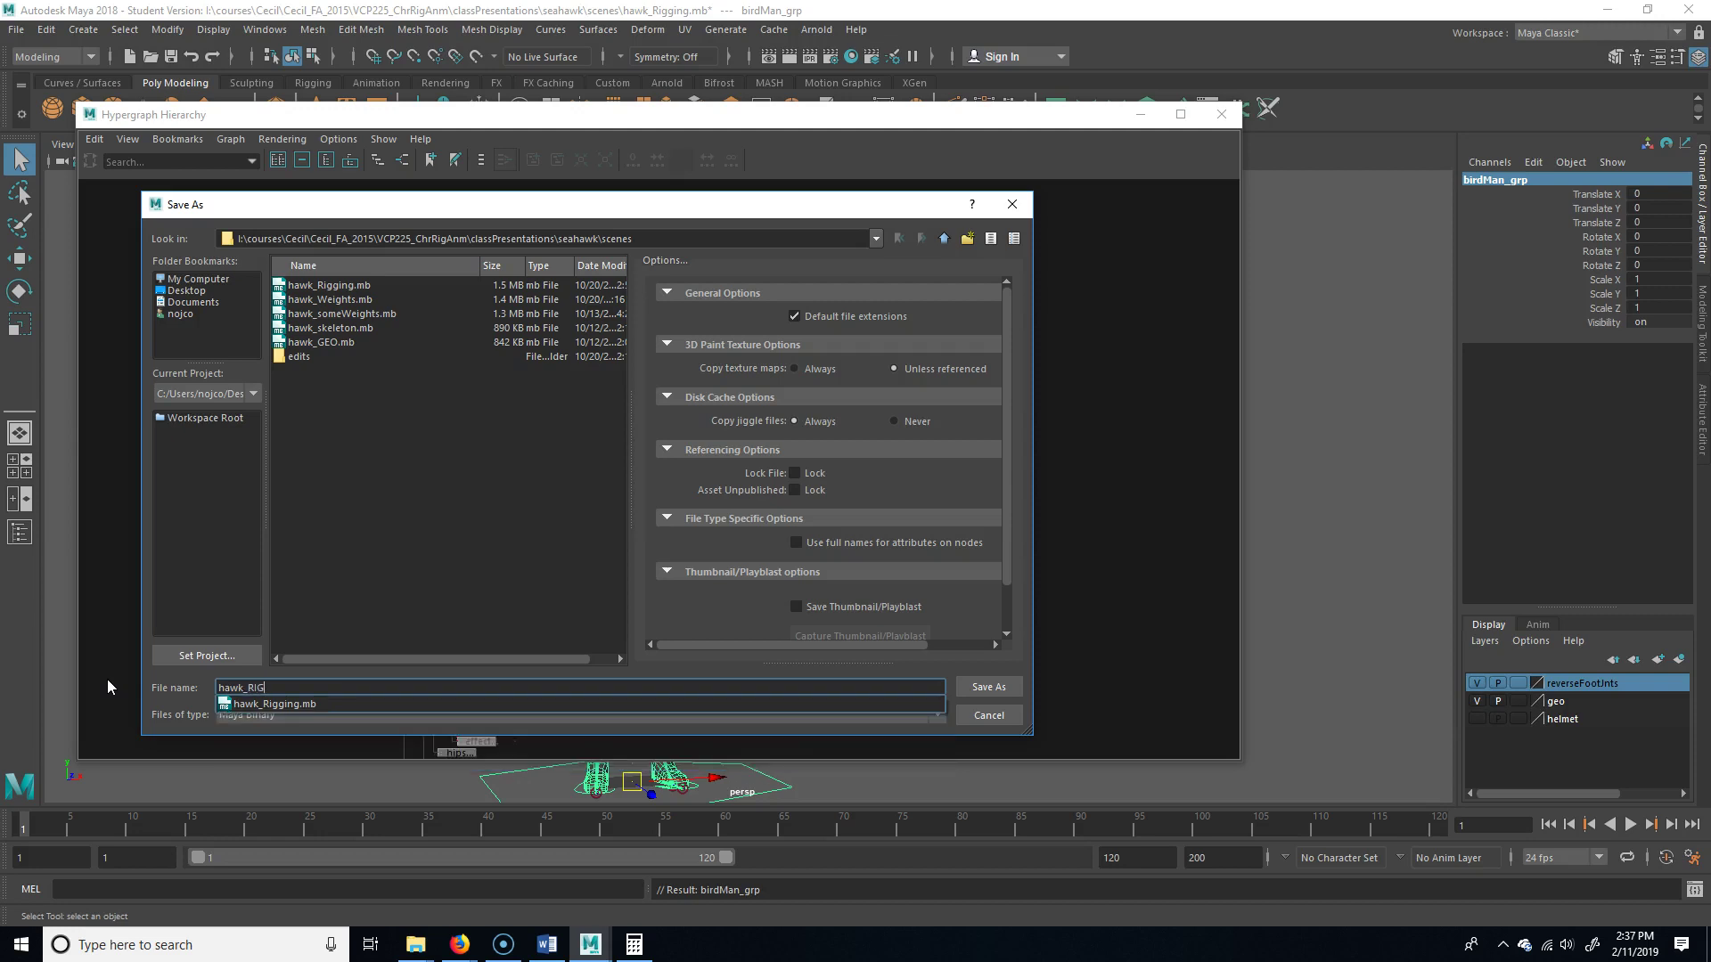
left_click(230, 687)
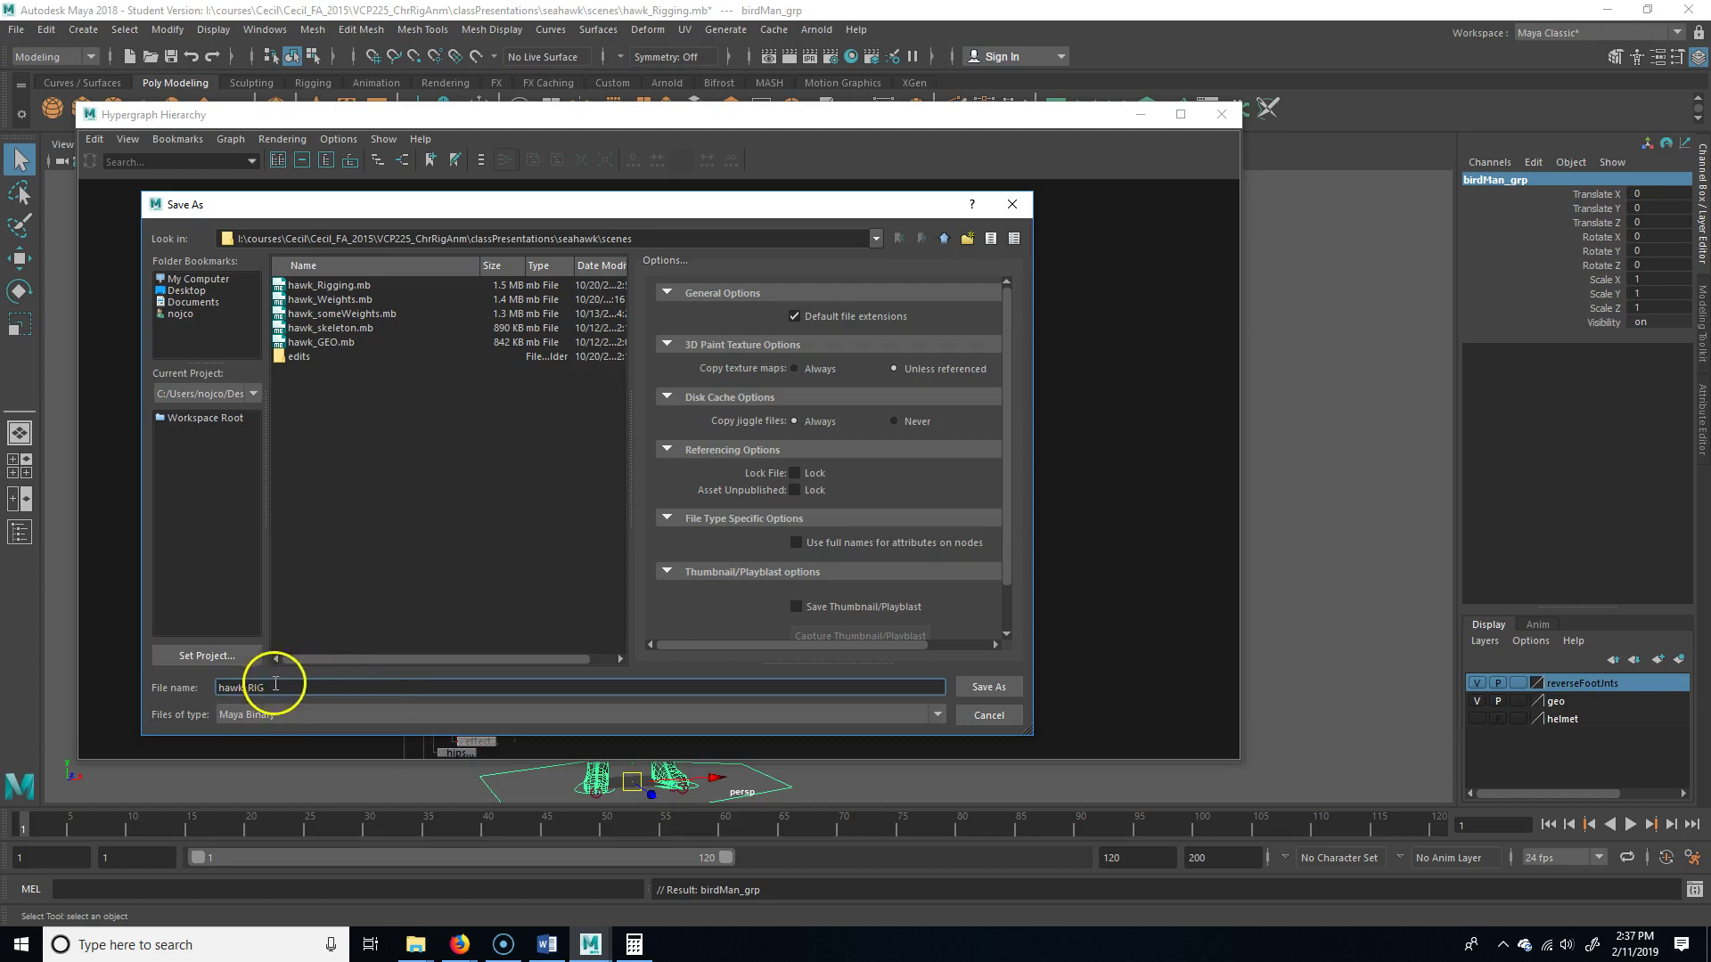
Switch the file type of the save to Maya ASCII
left_click(267, 713)
left_click(265, 731)
left_click(270, 711)
left_click(276, 711)
left_click(277, 713)
left_click(267, 729)
left_click(289, 688)
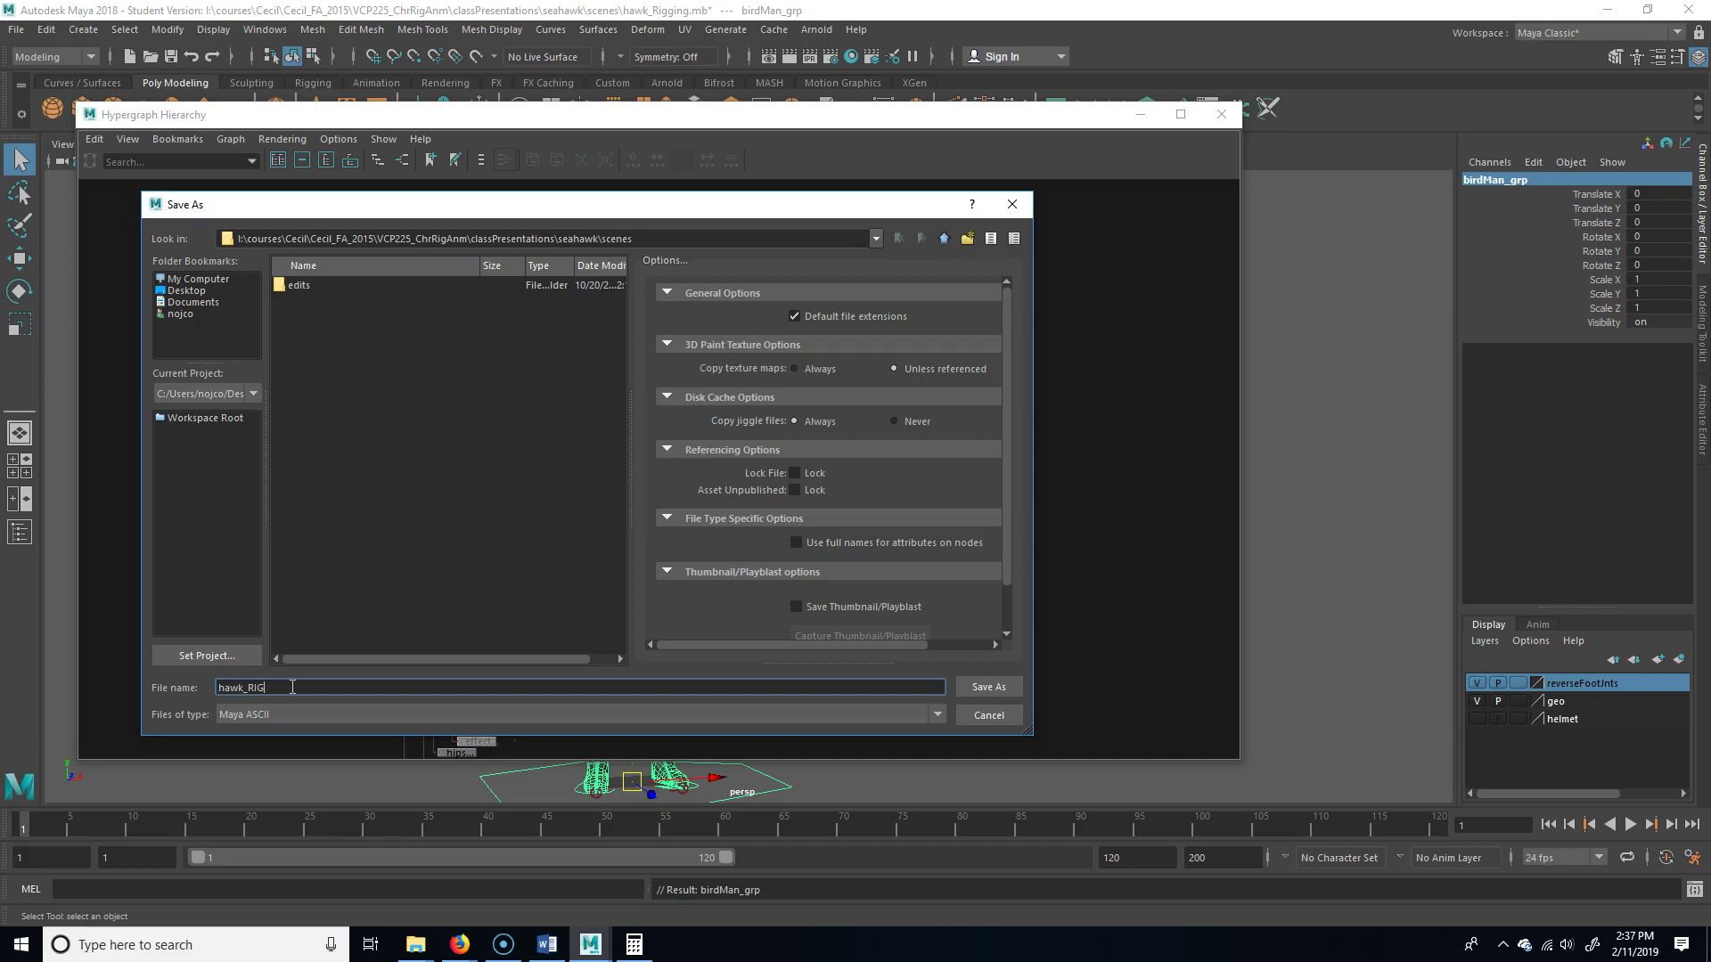
Save the scene as hawk_RIG in Maya Binary format, accepting the student version notice
left_click(361, 713)
left_click(294, 741)
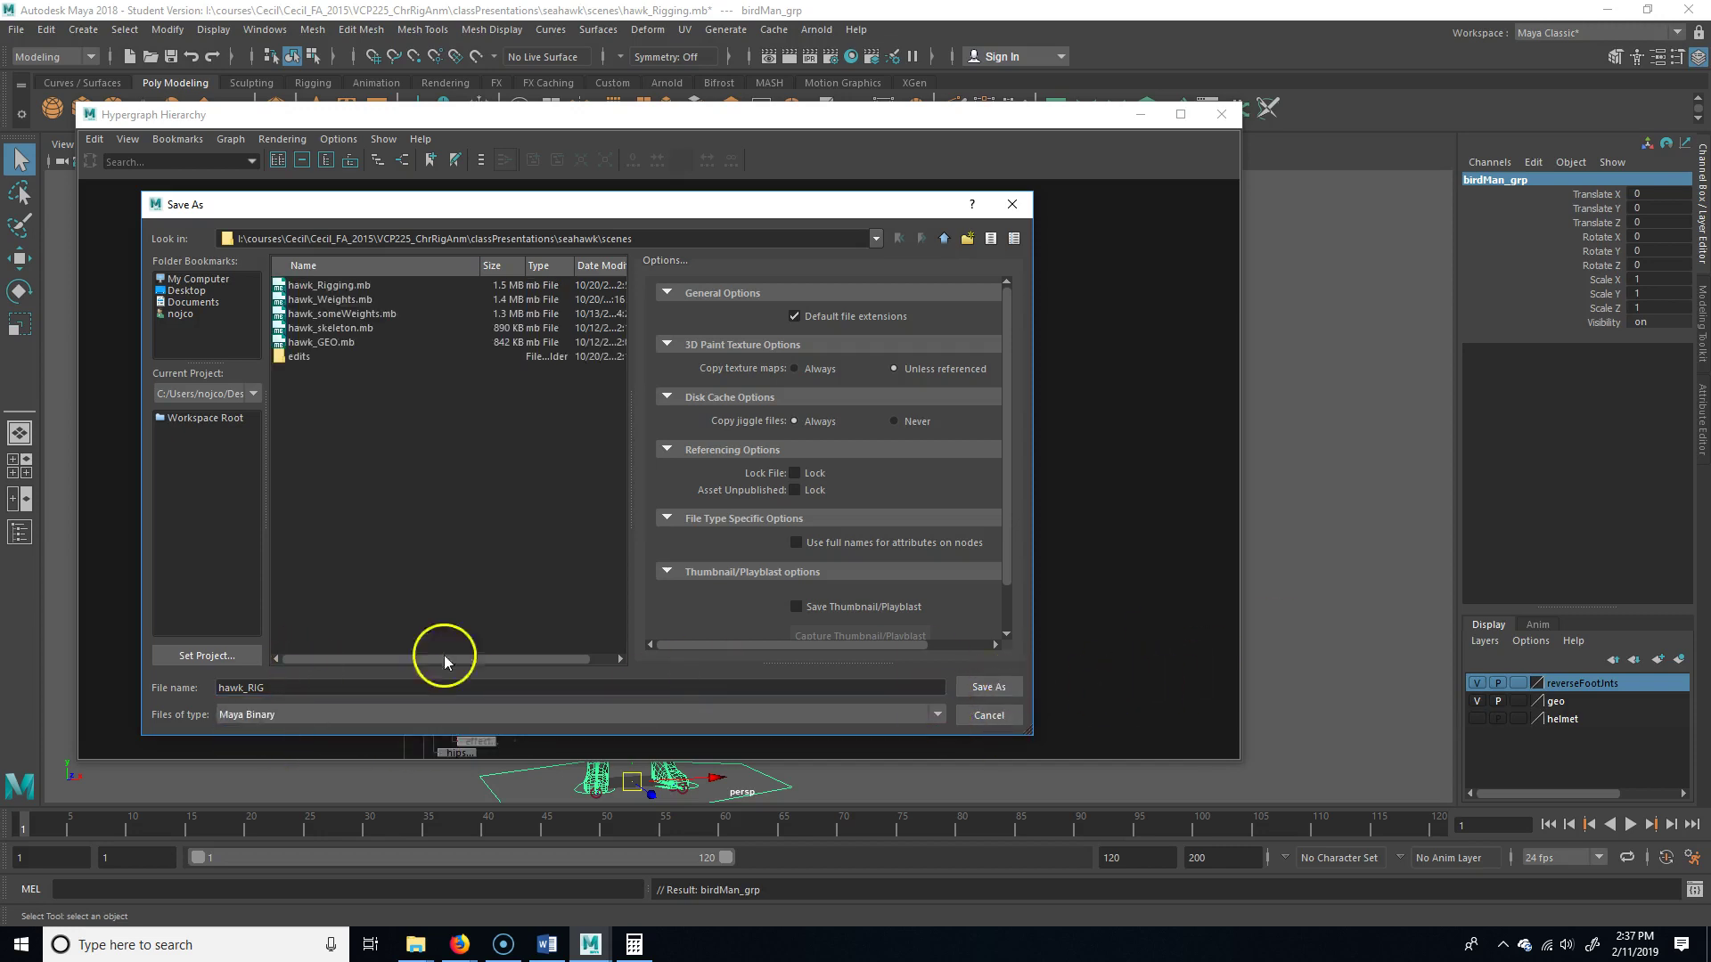
left_click(988, 687)
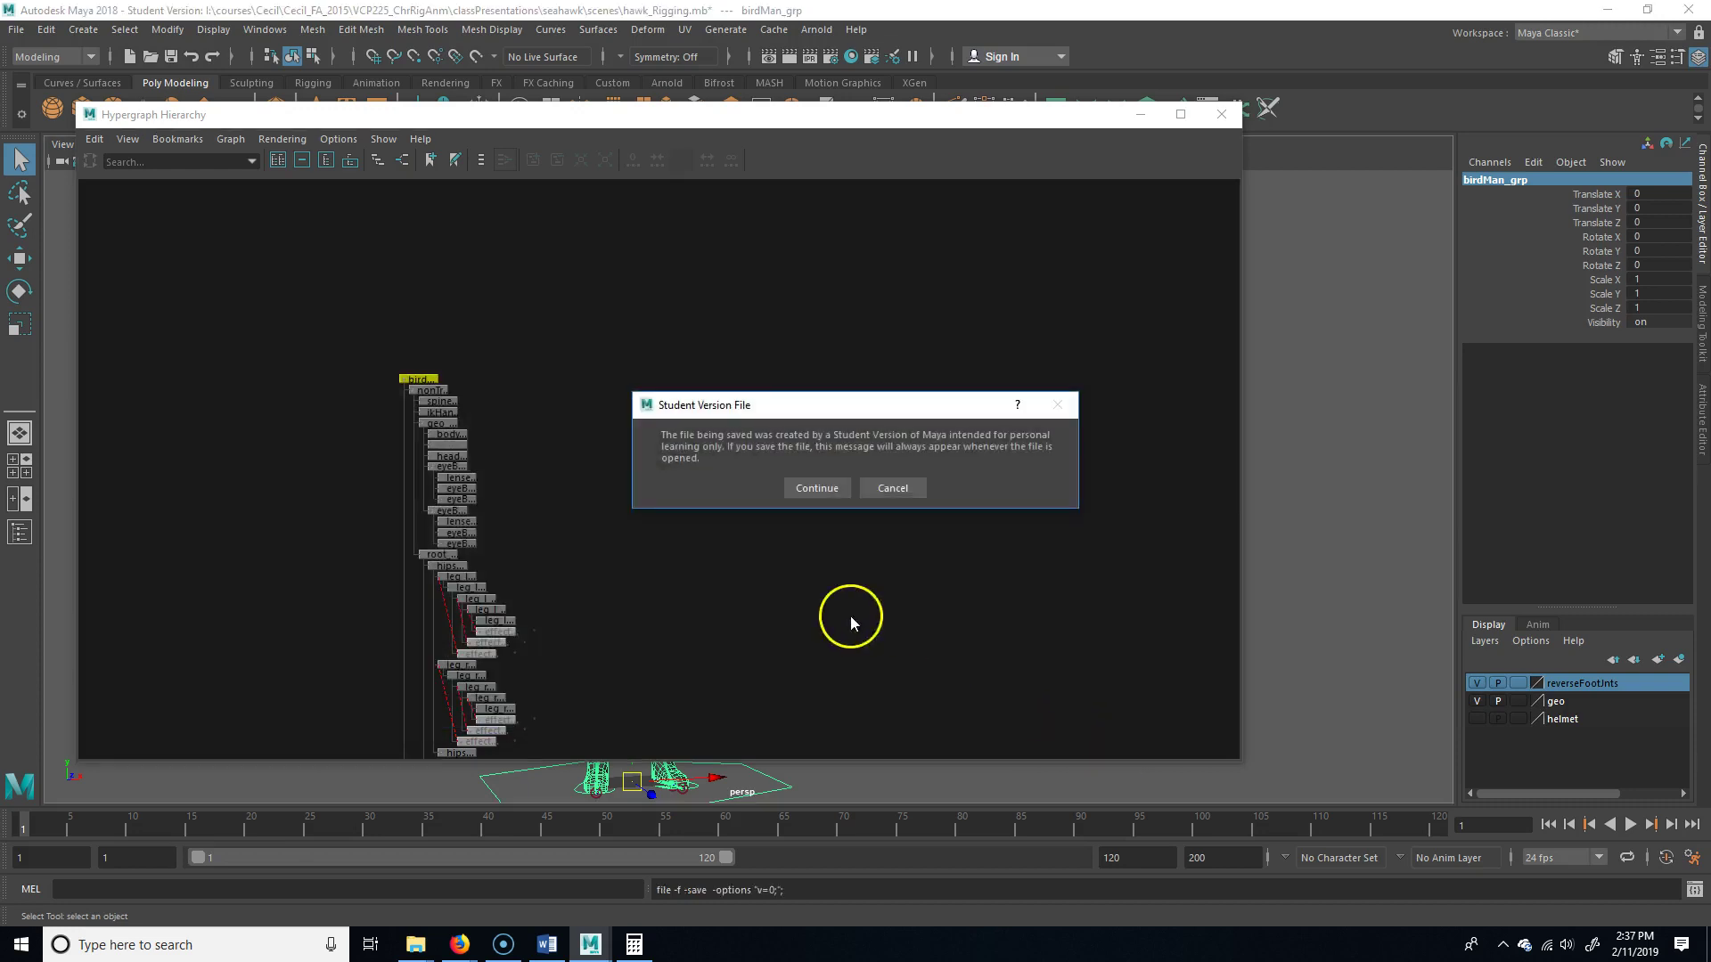
left_click(817, 488)
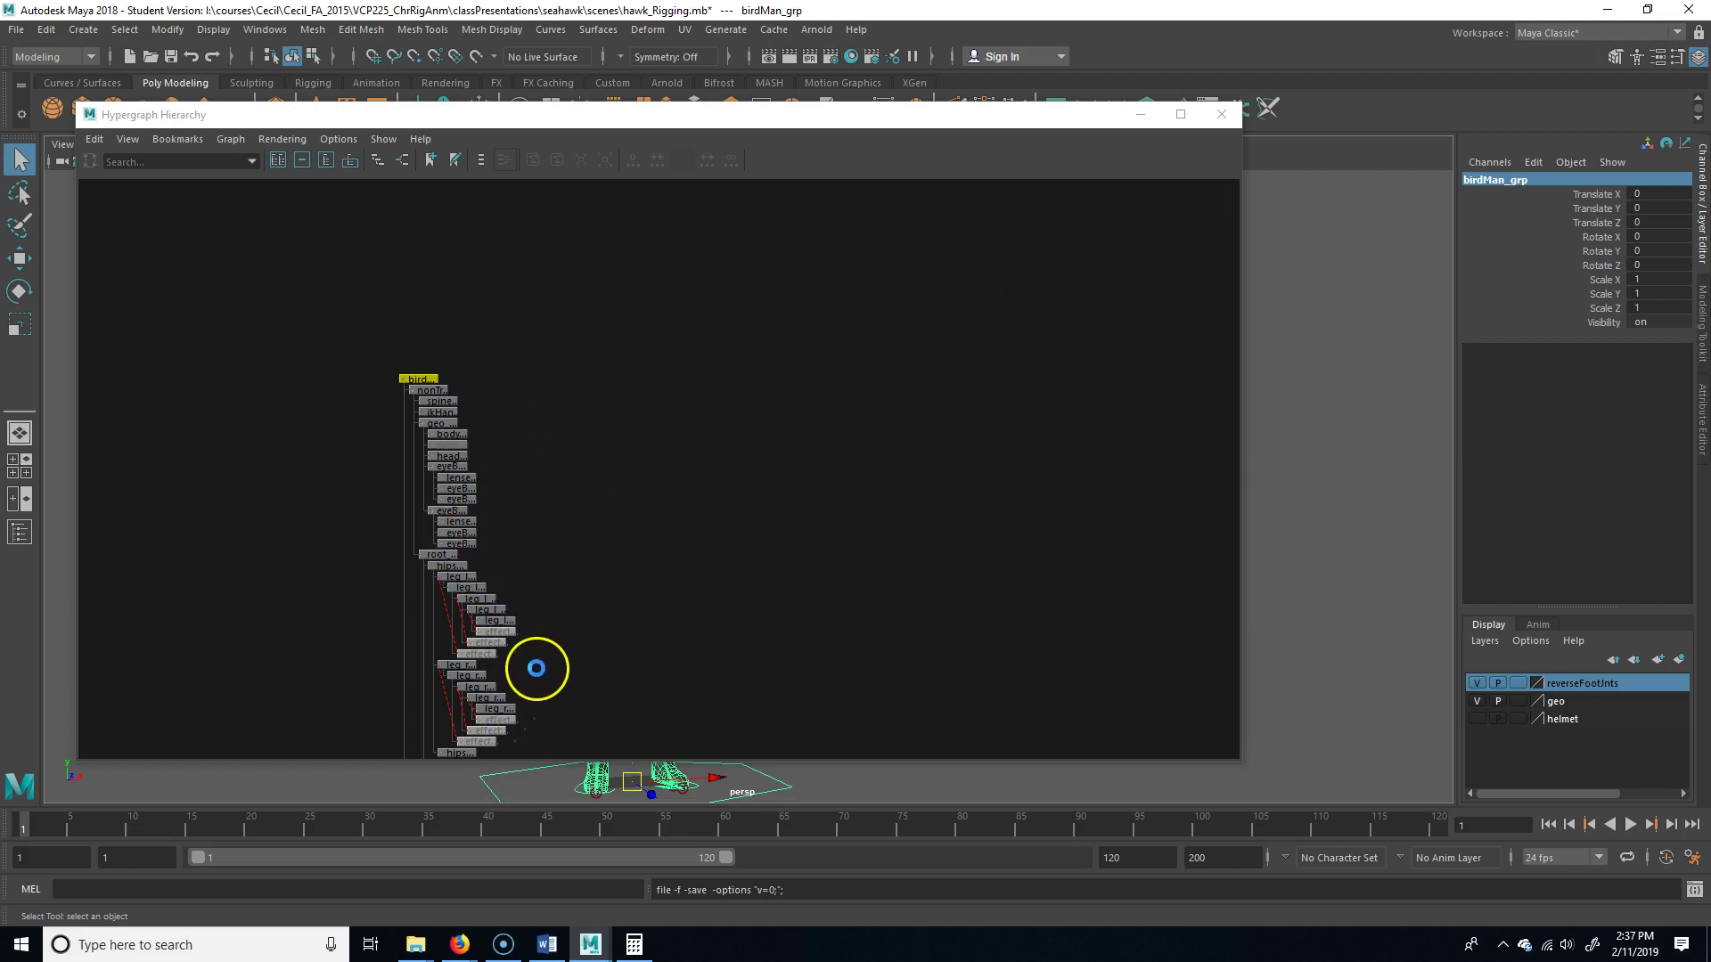
Close the Hypergraph Hierarchy and clear the selection in the viewport
left_click_drag(972, 122, 1116, 135)
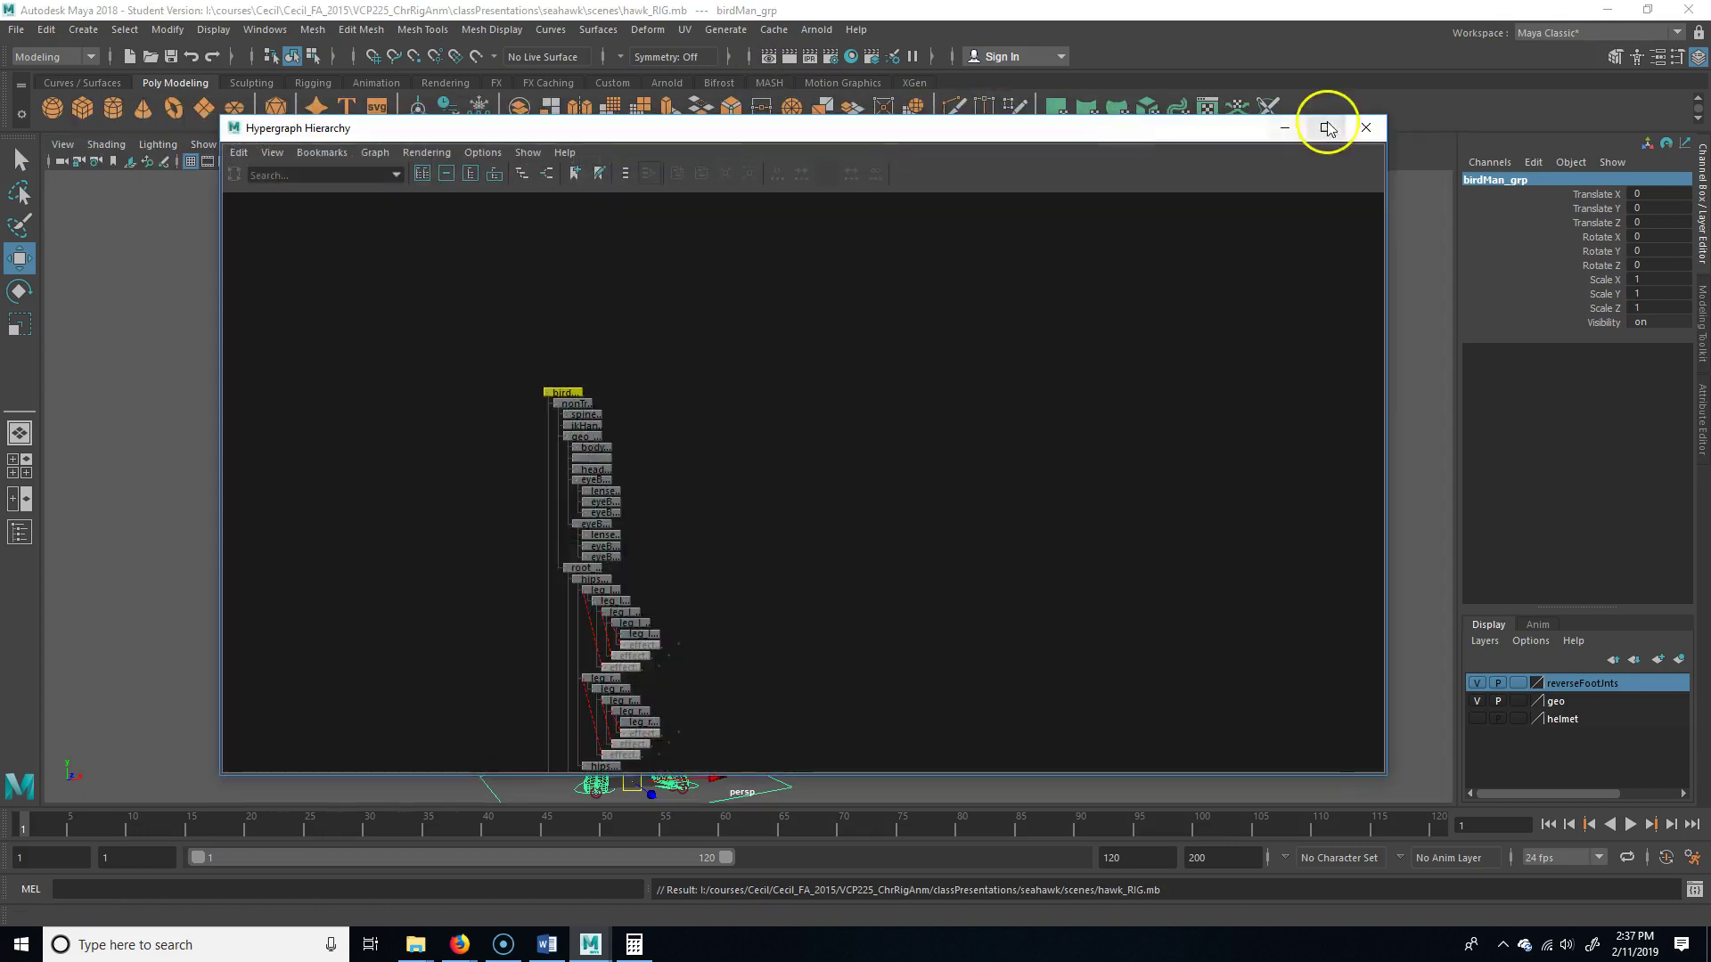
left_click(1365, 128)
right_click_drag(606, 527, 637, 529, "alt")
middle_click_drag(695, 526, 856, 530, "alt")
left_click_drag(1047, 517, 1028, 584, "alt")
left_click(1069, 398)
Examine the finished character rig and its controllers from the front, sides and above
right_click_drag(909, 428, 974, 469, "alt")
middle_click_drag(974, 469, 908, 656, "alt")
left_click_drag(907, 657, 978, 607, "alt")
right_click_drag(979, 607, 581, 600, "alt")
middle_click_drag(651, 599, 641, 447, "alt")
right_click_drag(602, 493, 829, 493, "alt")
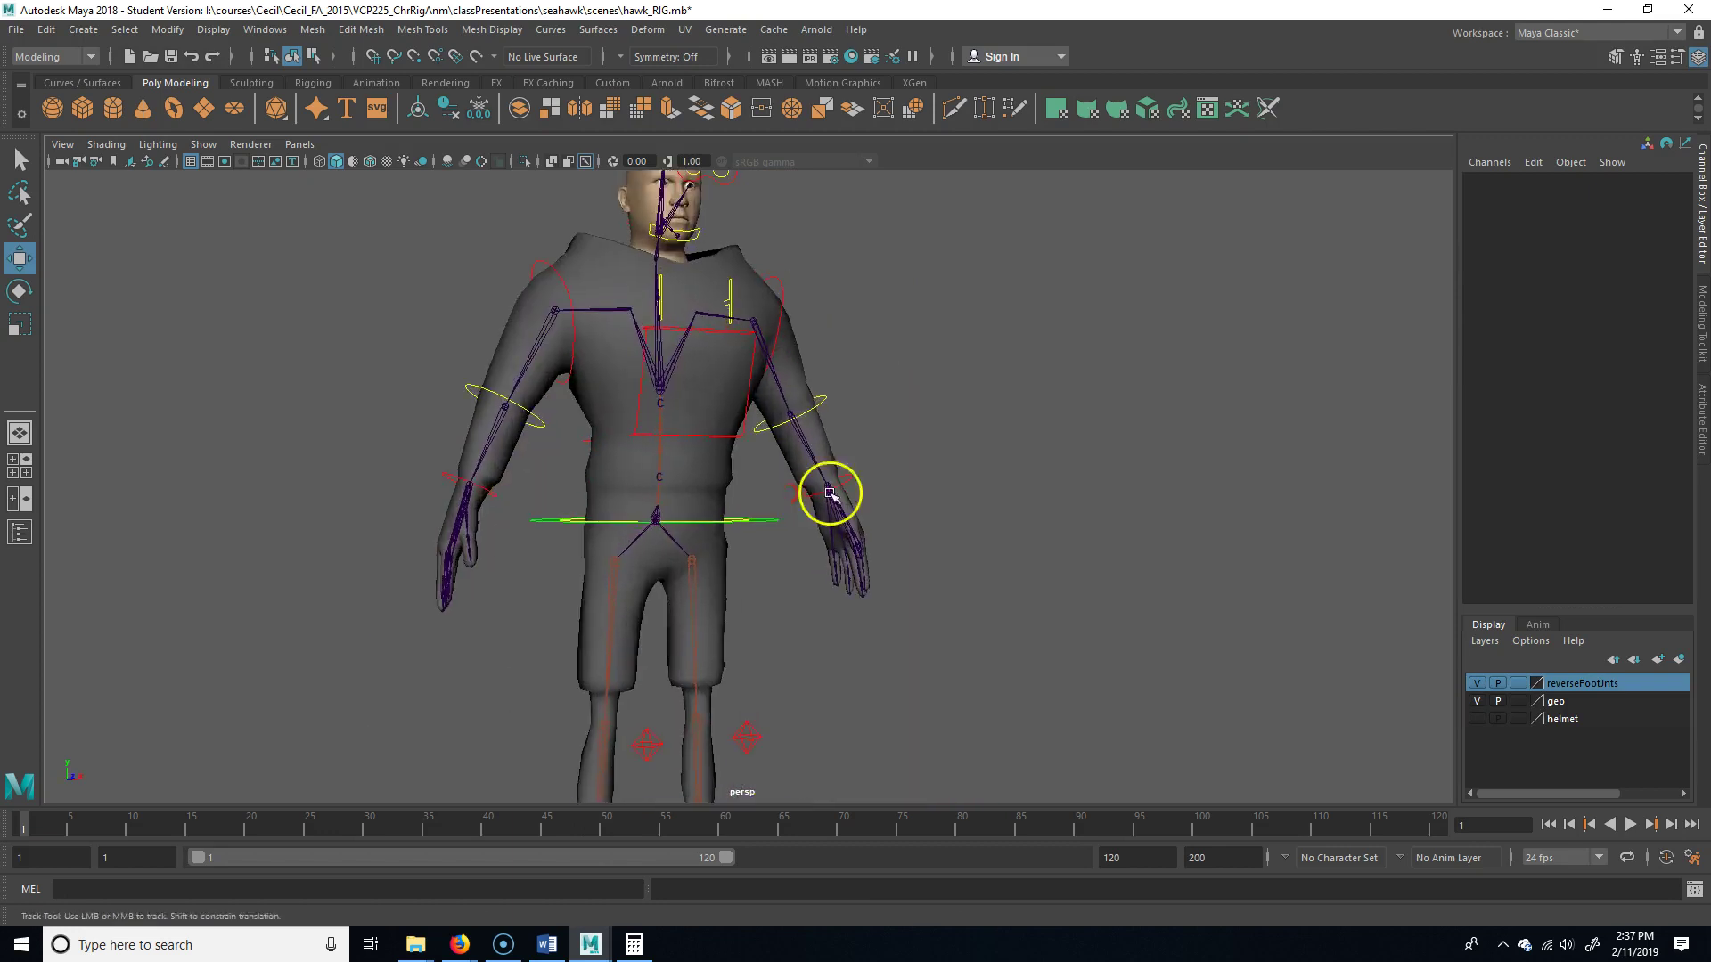
middle_click_drag(830, 493, 893, 367, "alt")
left_click_drag(893, 367, 906, 393, "alt")
right_click_drag(1053, 391, 837, 390, "alt")
left_click_drag(838, 390, 737, 463, "alt")
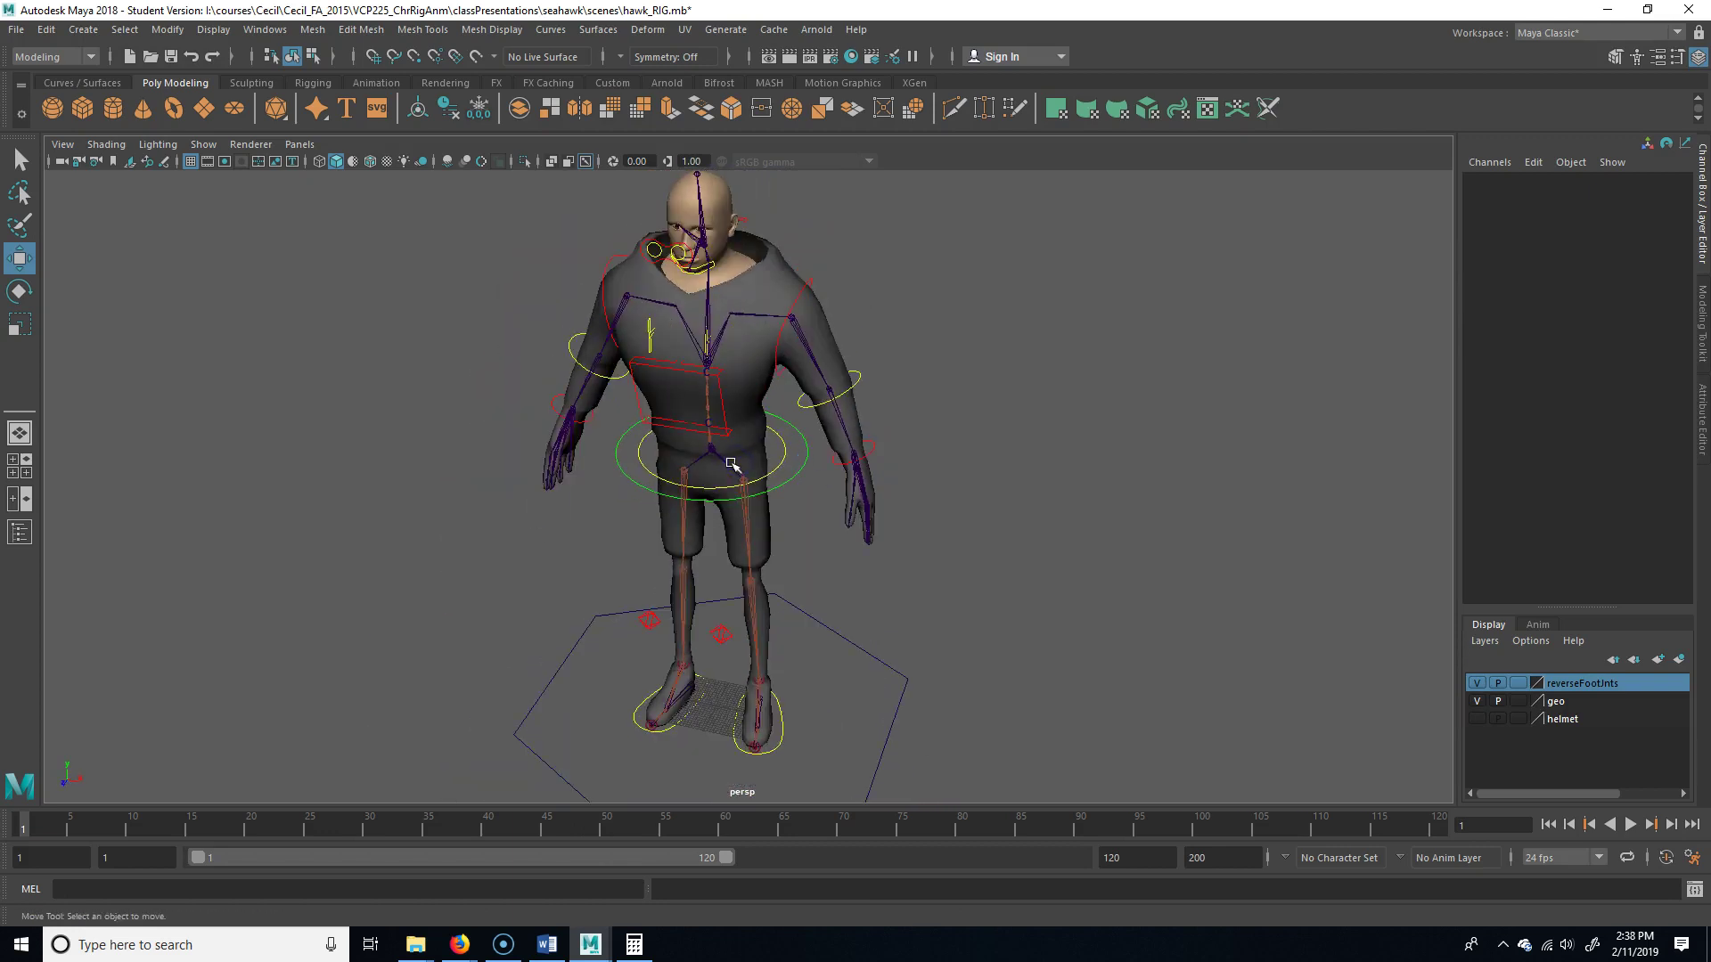